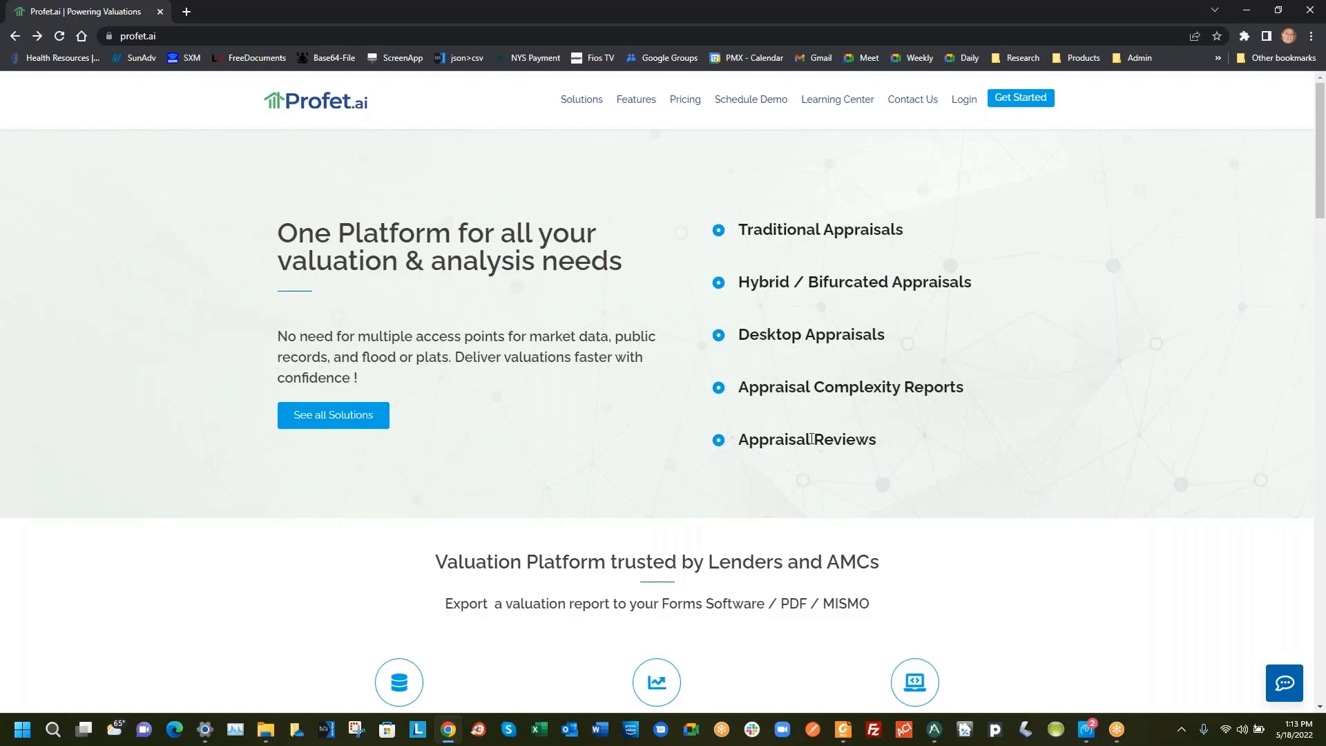
# Scroll down the Profet.ai homepage to the Experience One Search! section and blue statistics band
pyautogui.scroll(-3, 780, 439)
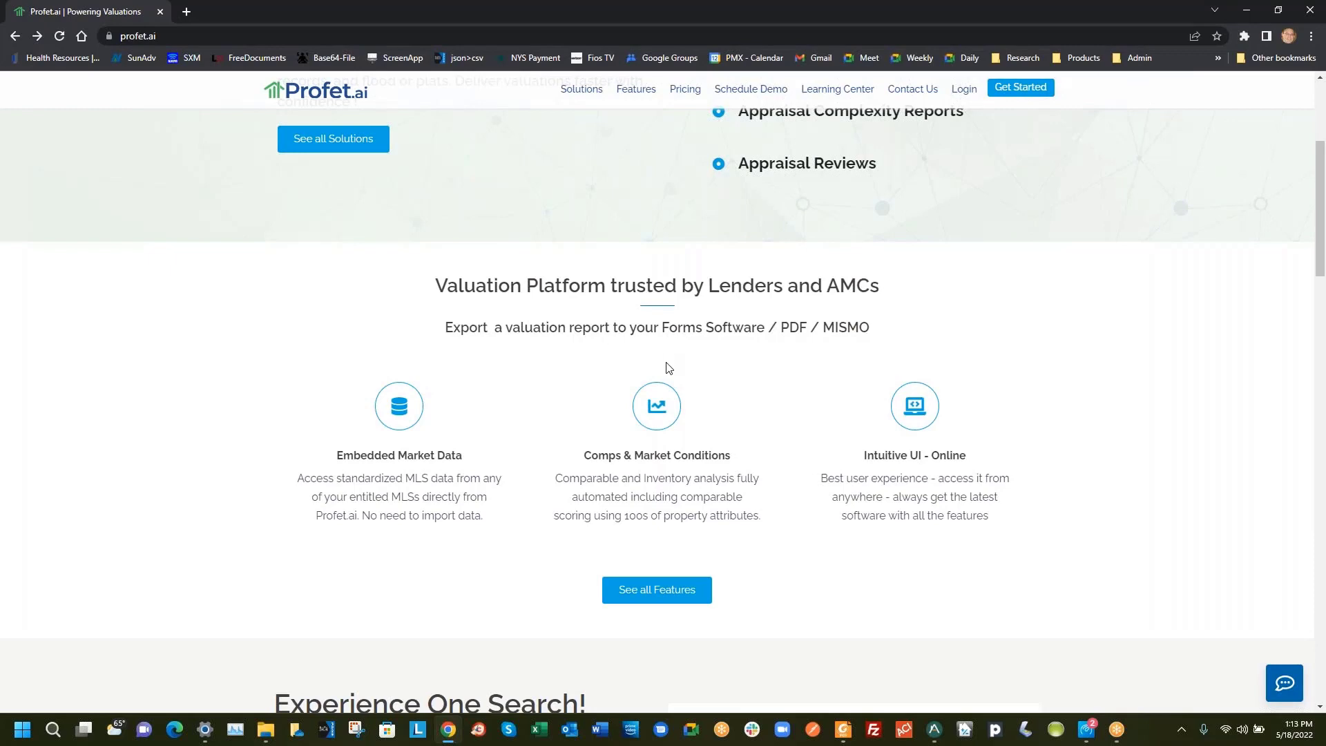
pyautogui.scroll(-1, 668, 450)
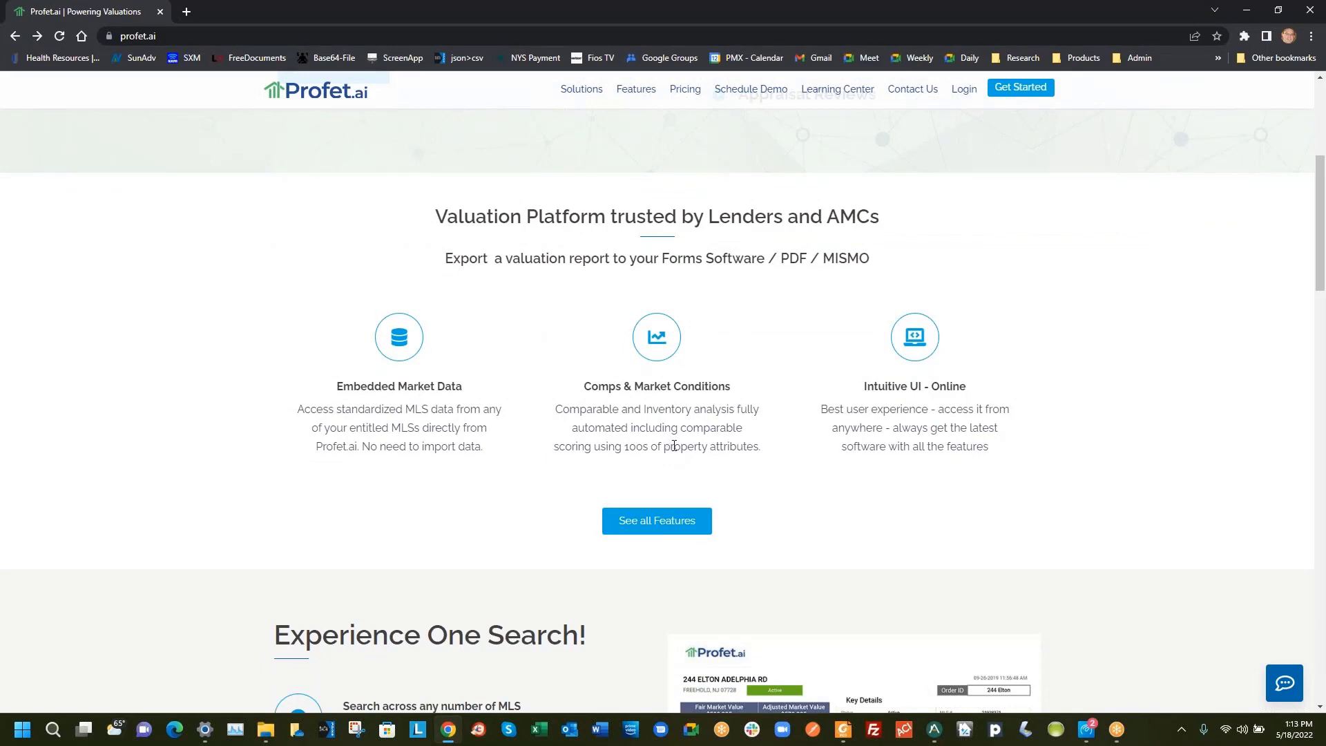
pyautogui.scroll(-4, 669, 451)
pyautogui.scroll(-2, 698, 444)
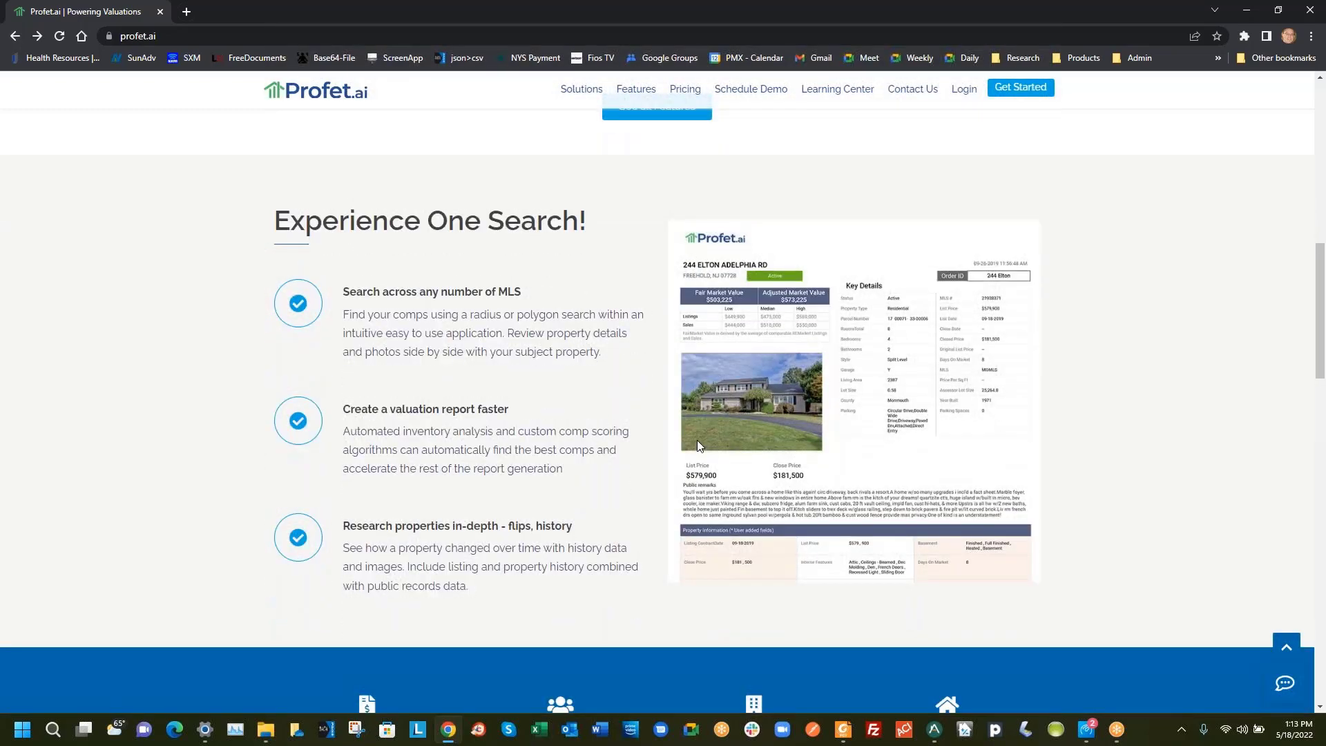
pyautogui.scroll(-2, 698, 446)
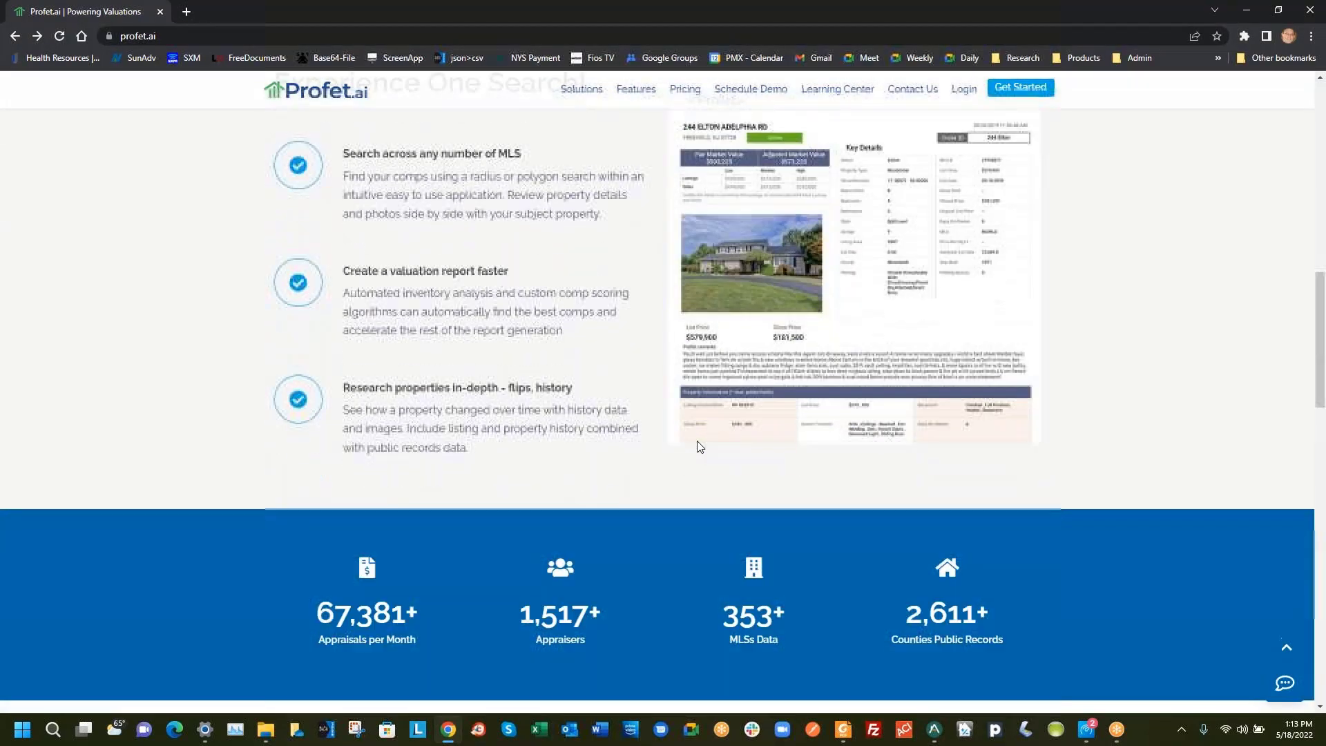
pyautogui.scroll(1, 698, 446)
pyautogui.moveTo(1319, 326); pyautogui.dragTo(1319, 332)
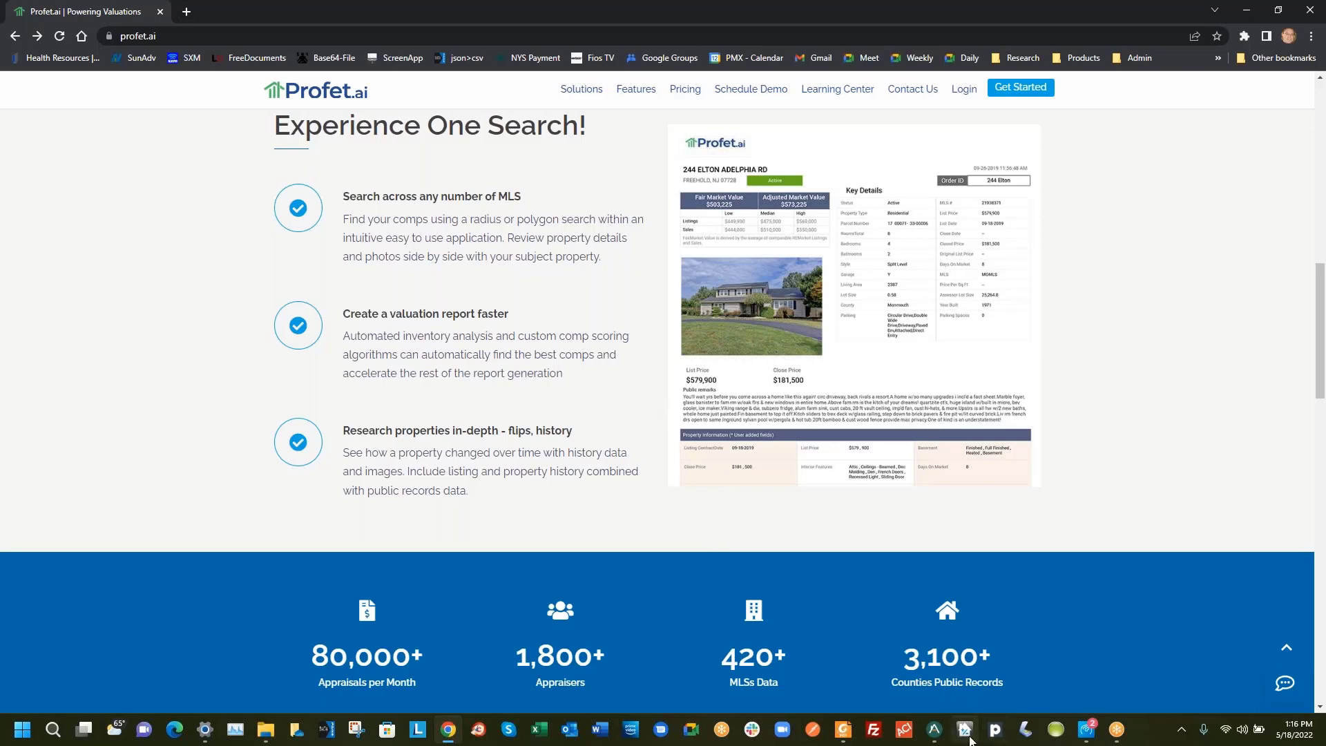
pyautogui.click(933, 730)
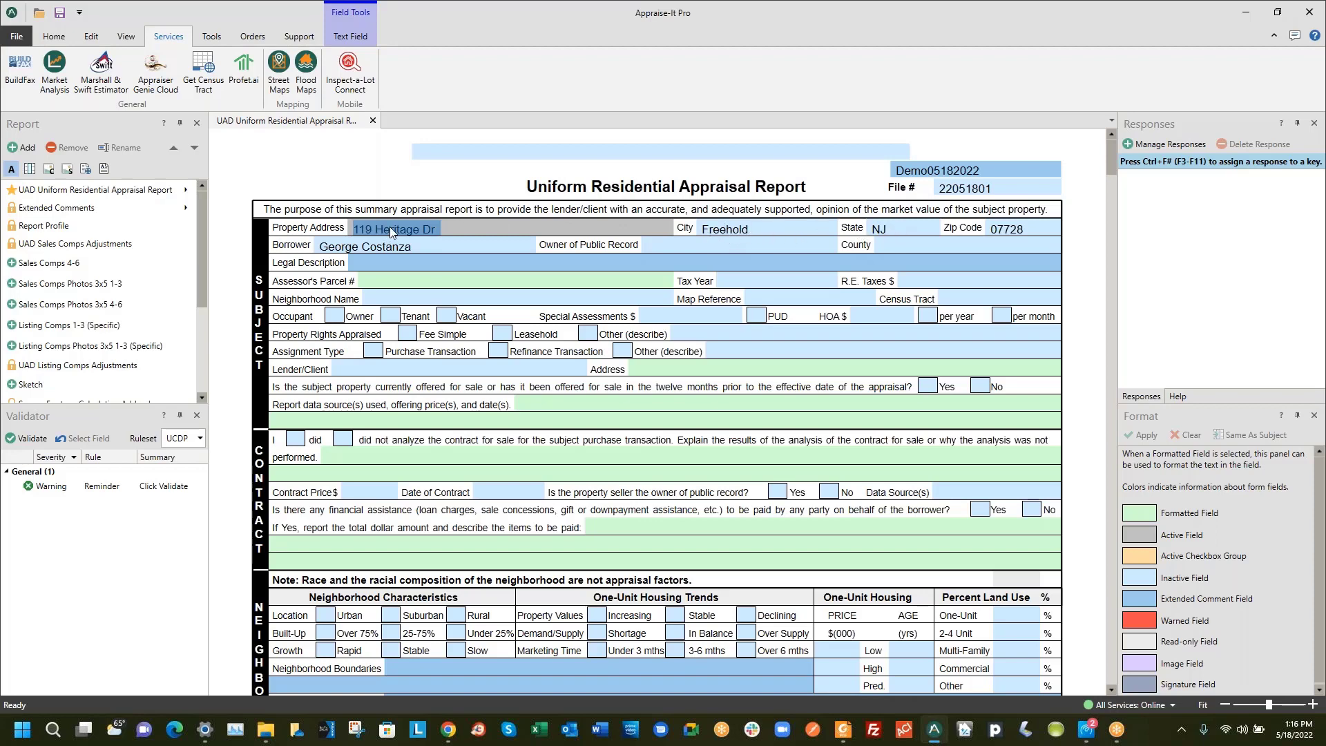
pyautogui.click(407, 246)
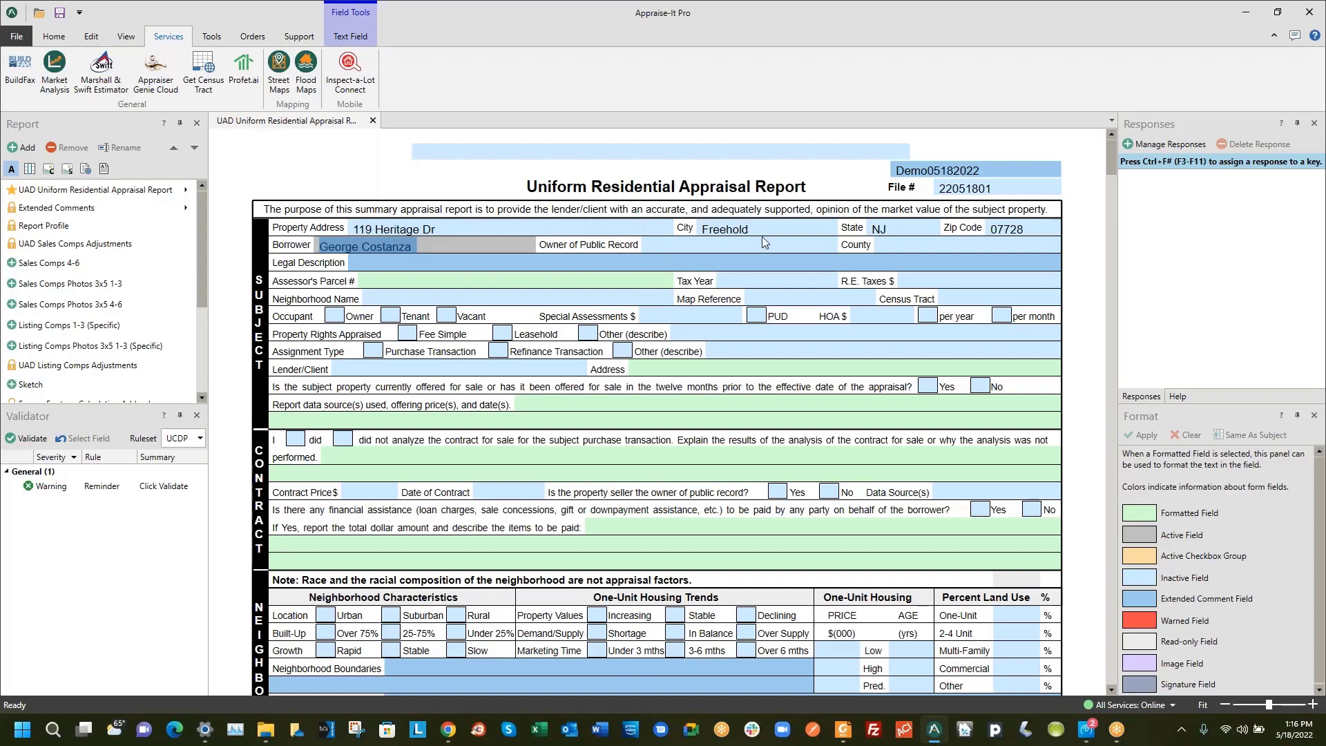
pyautogui.scroll(-5, 738, 294)
pyautogui.scroll(-18, 737, 296)
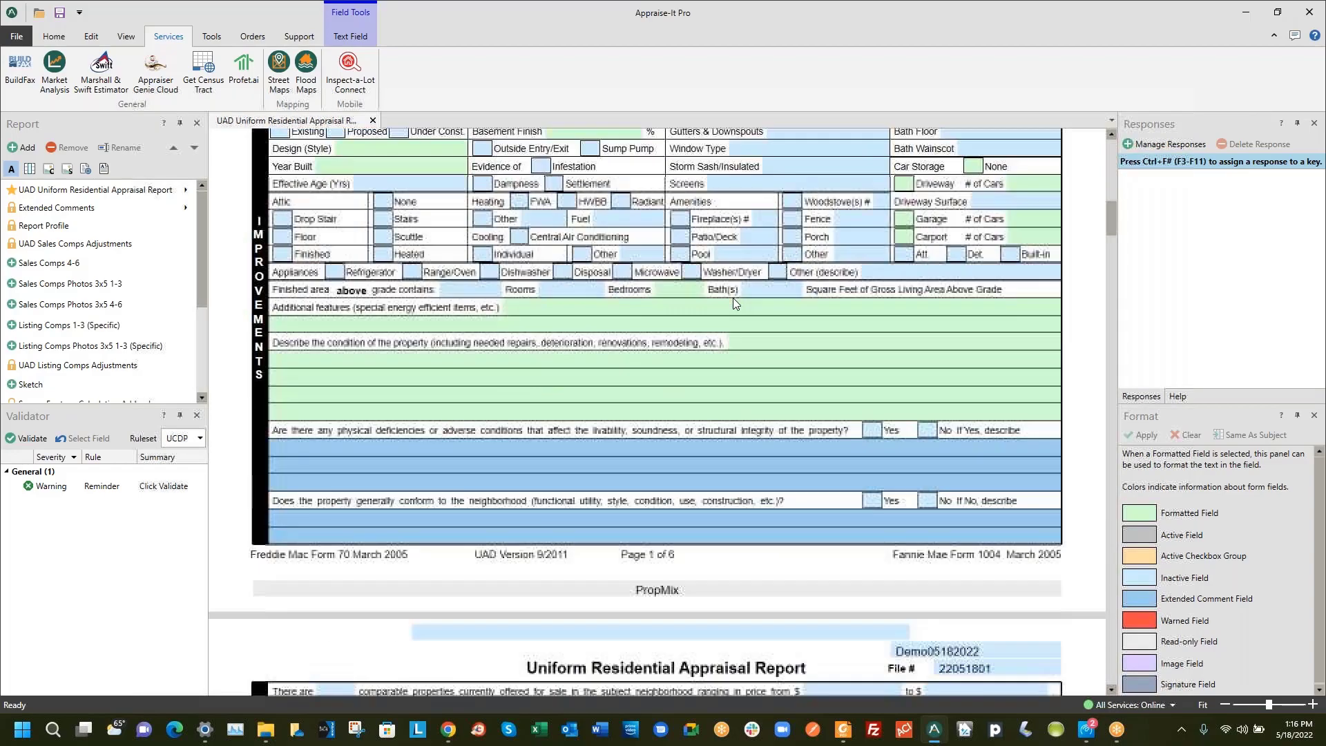
pyautogui.scroll(20, 733, 302)
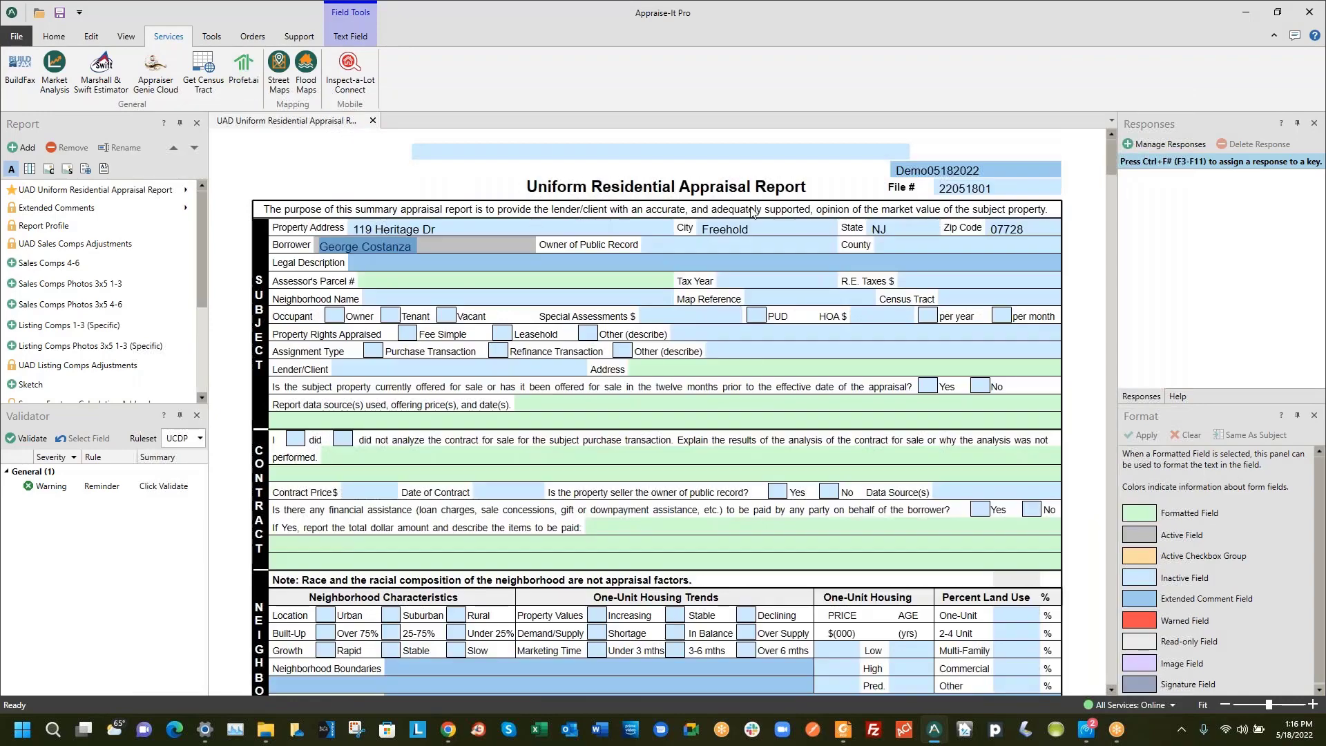
pyautogui.click(244, 69)
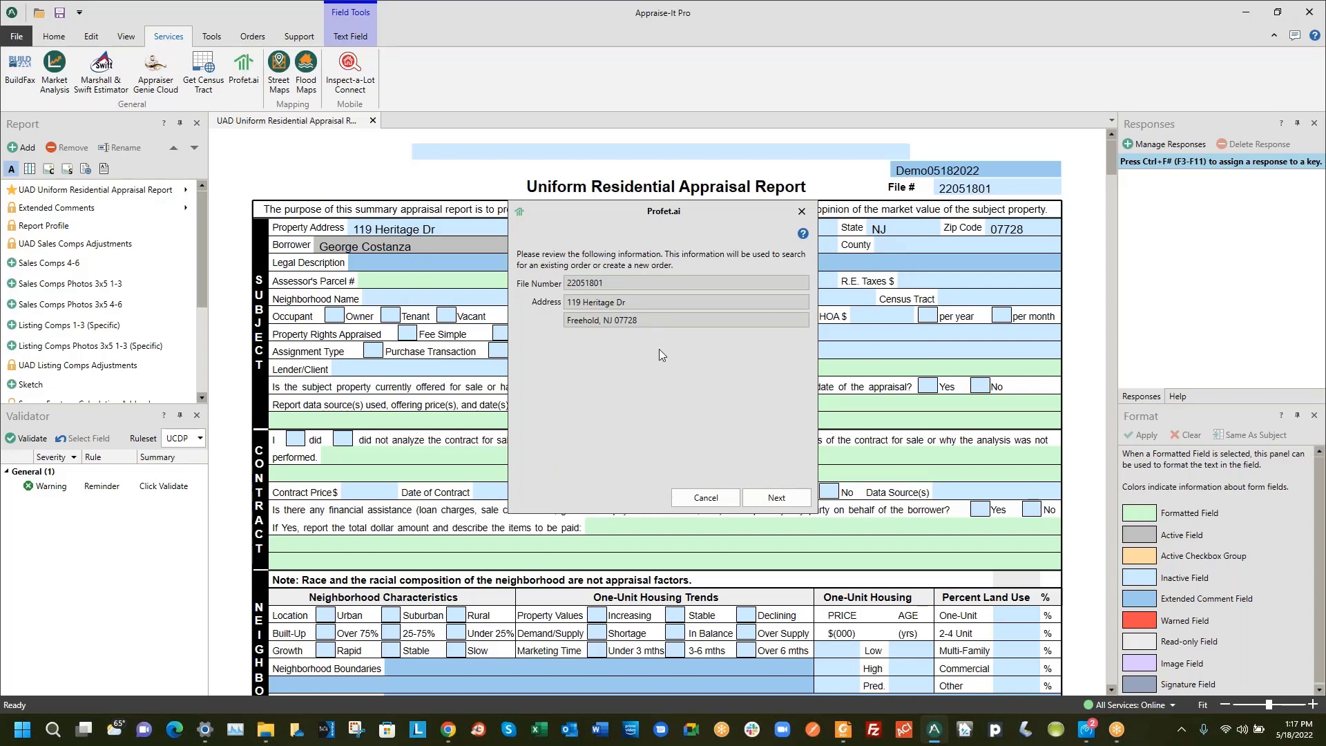
pyautogui.click(765, 499)
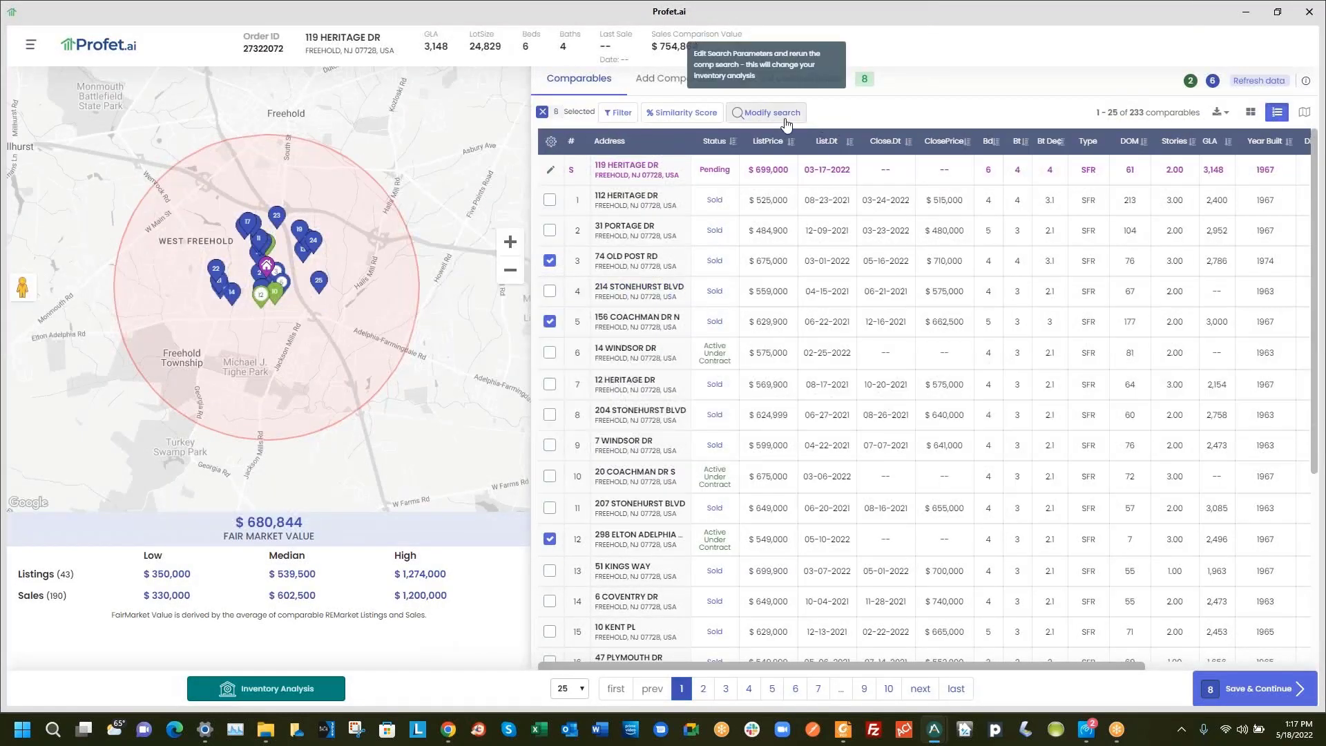
# Open Modify search to show the comparables' Selected Filters page
pyautogui.click(759, 117)
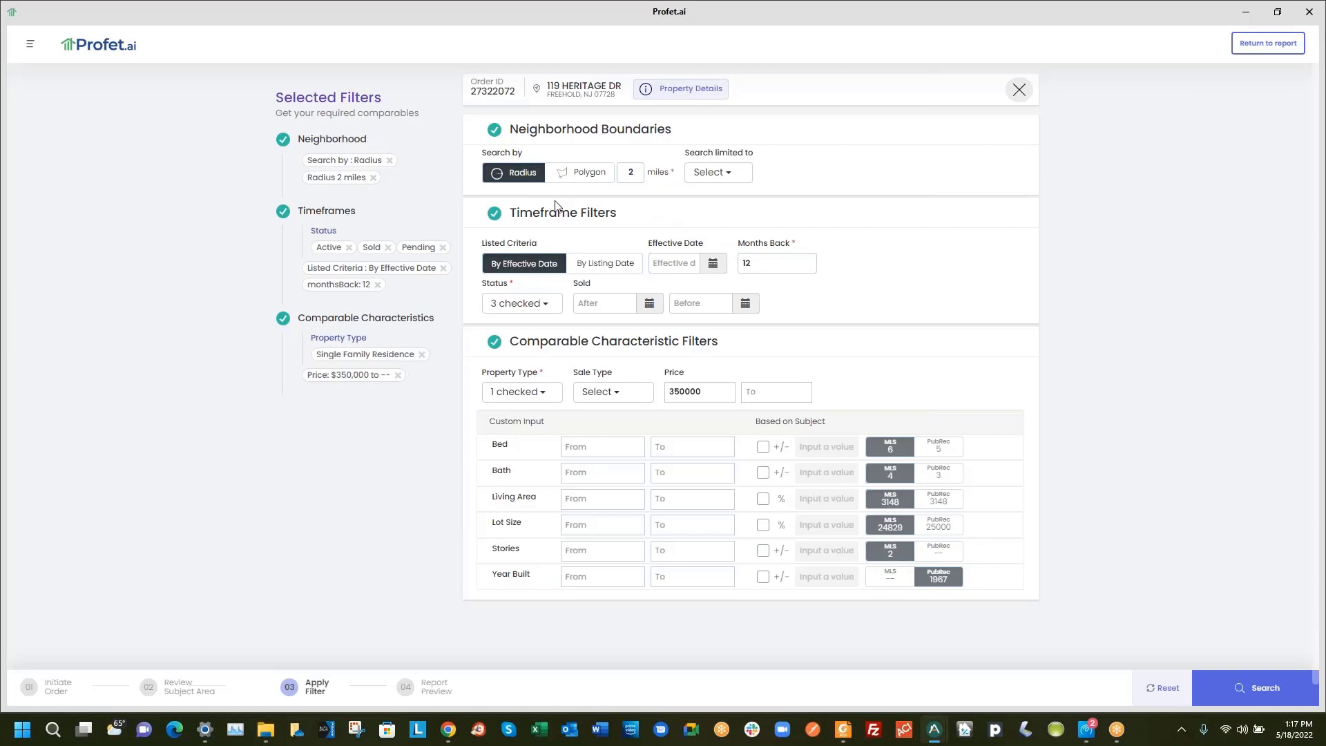
pyautogui.click(680, 89)
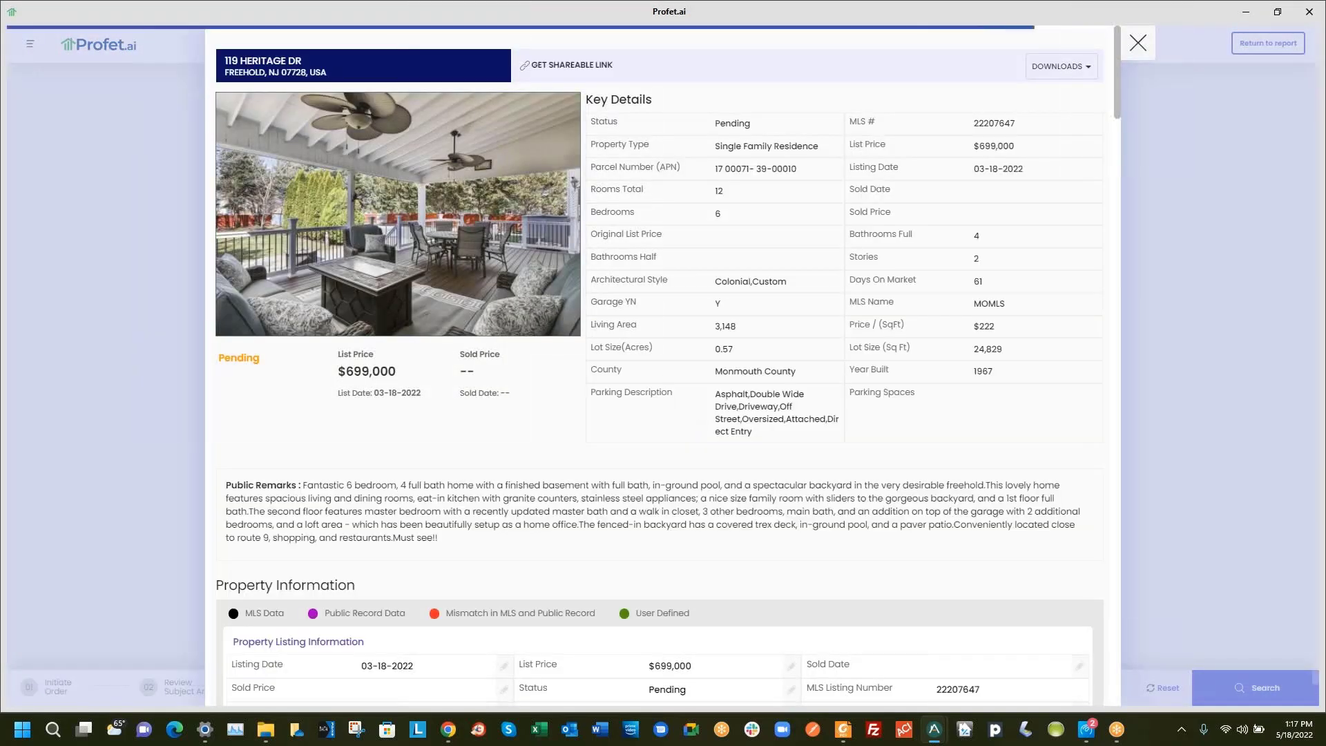
pyautogui.scroll(-1, 669, 385)
pyautogui.scroll(-12, 668, 384)
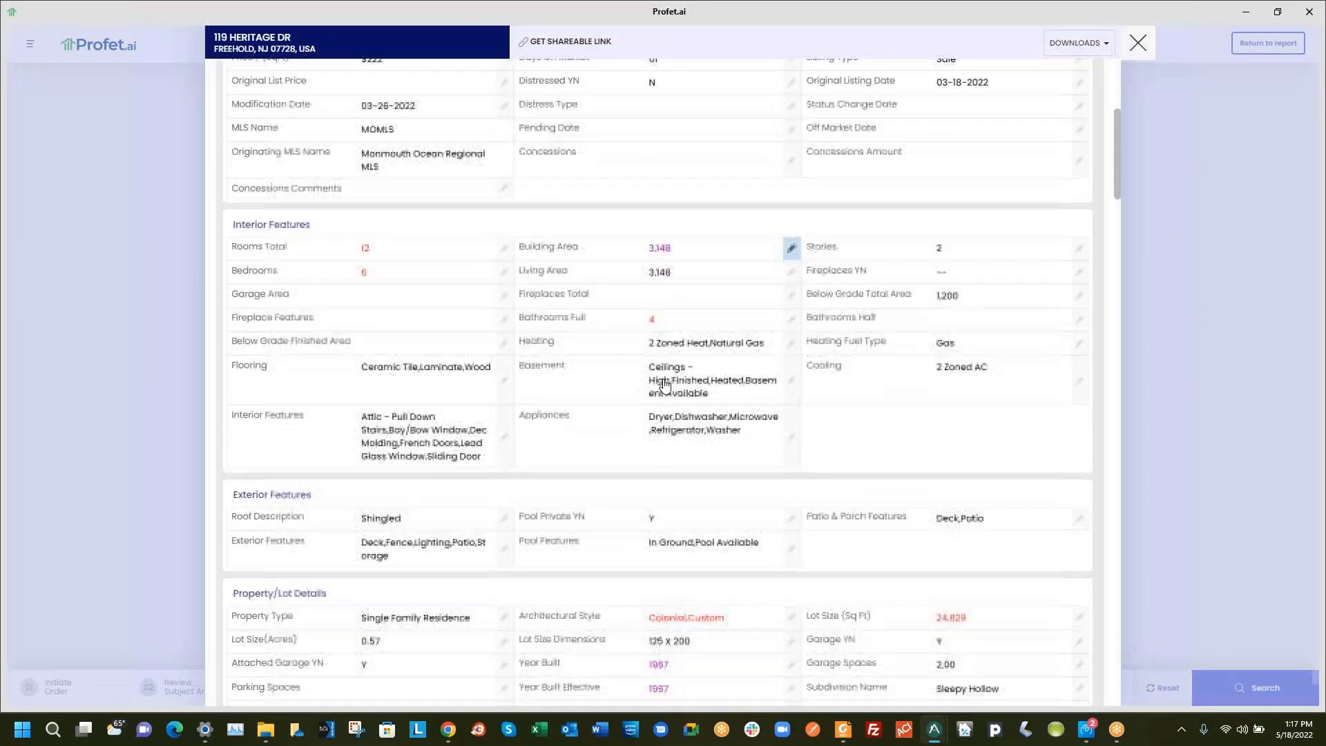
pyautogui.scroll(-7, 665, 386)
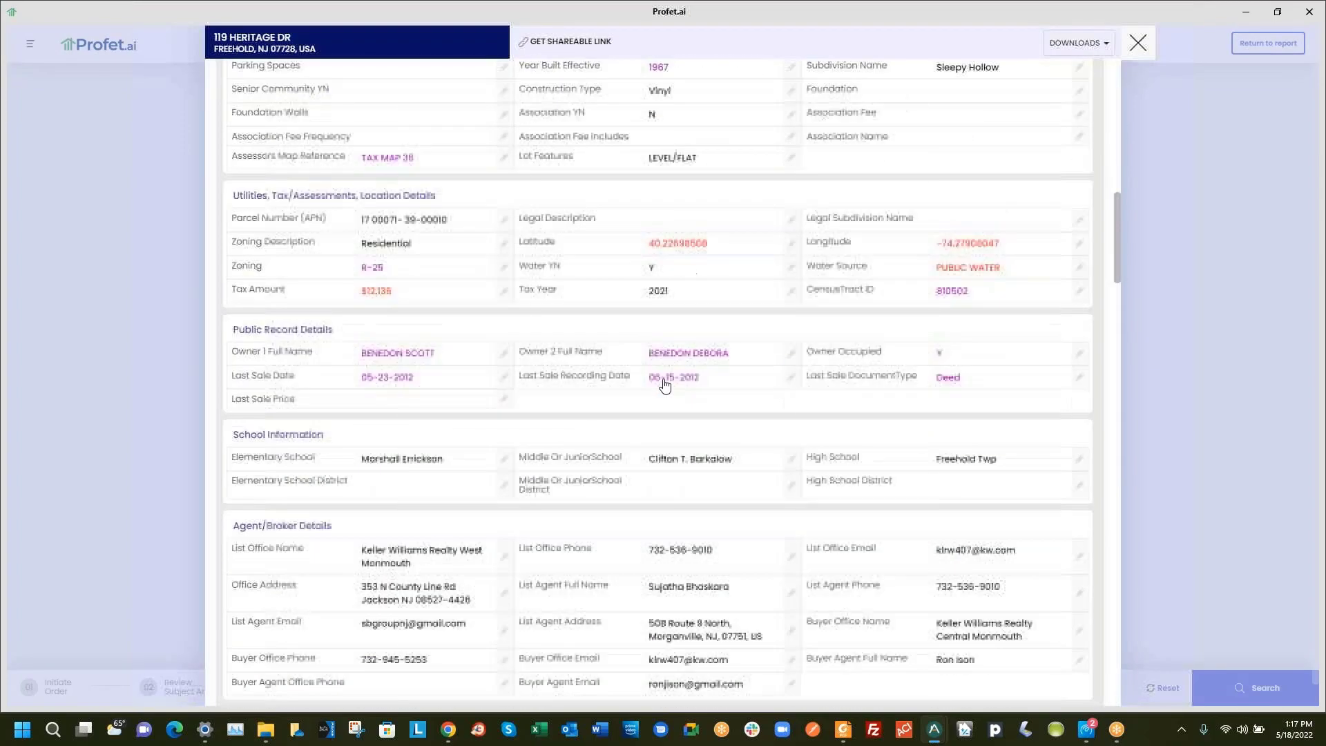
pyautogui.scroll(-8, 665, 386)
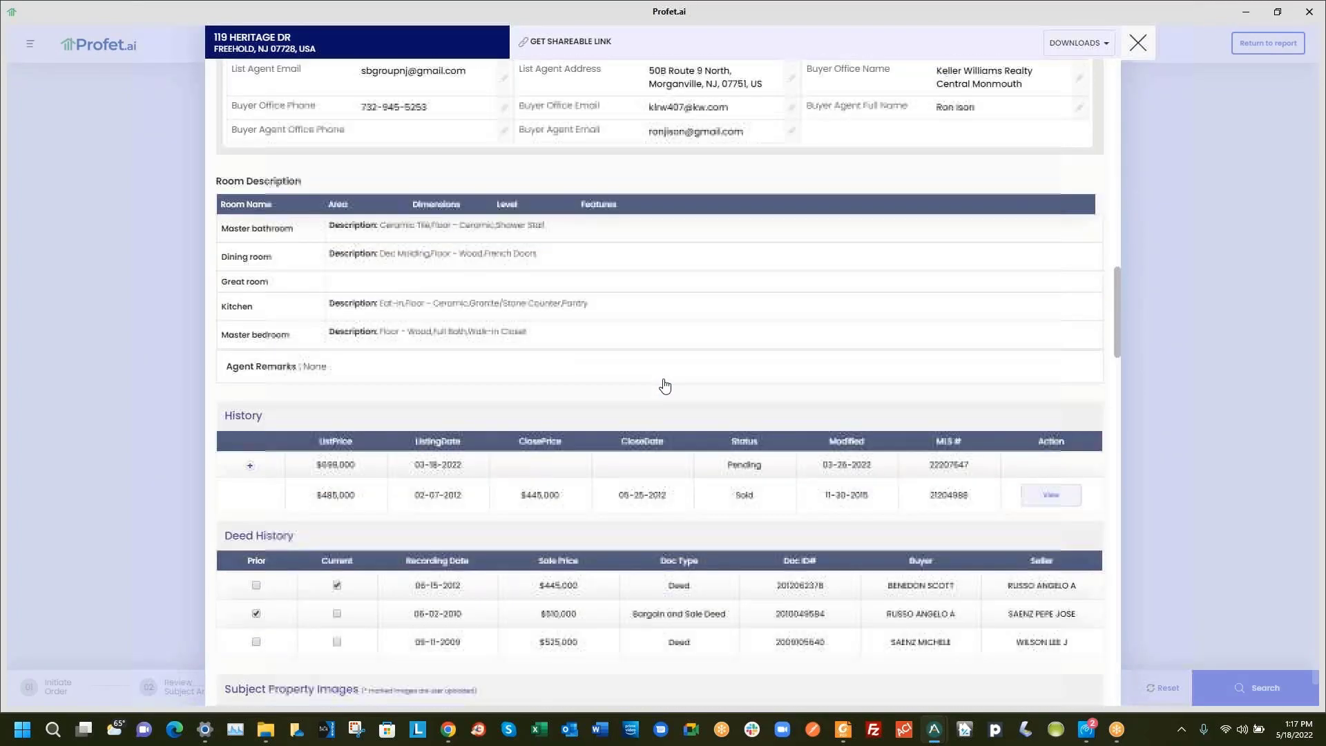
pyautogui.scroll(15, 665, 385)
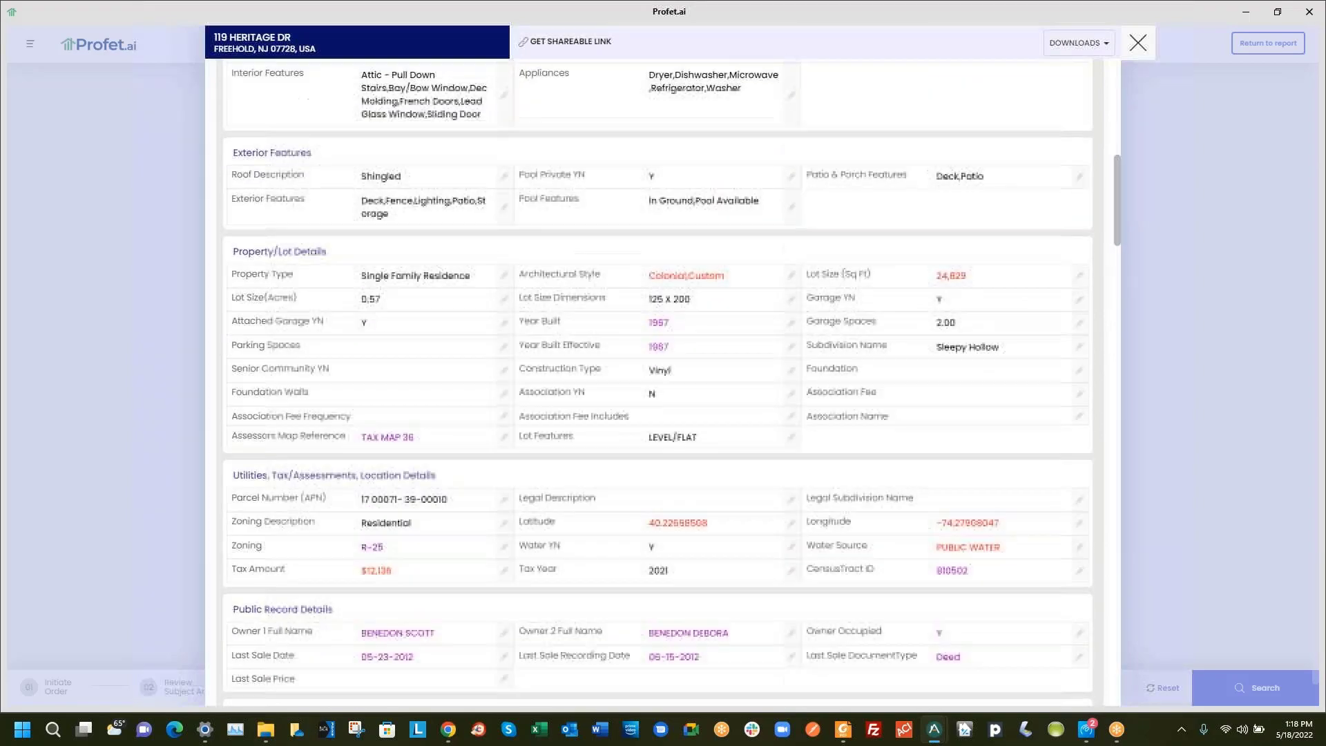
pyautogui.scroll(10, 665, 386)
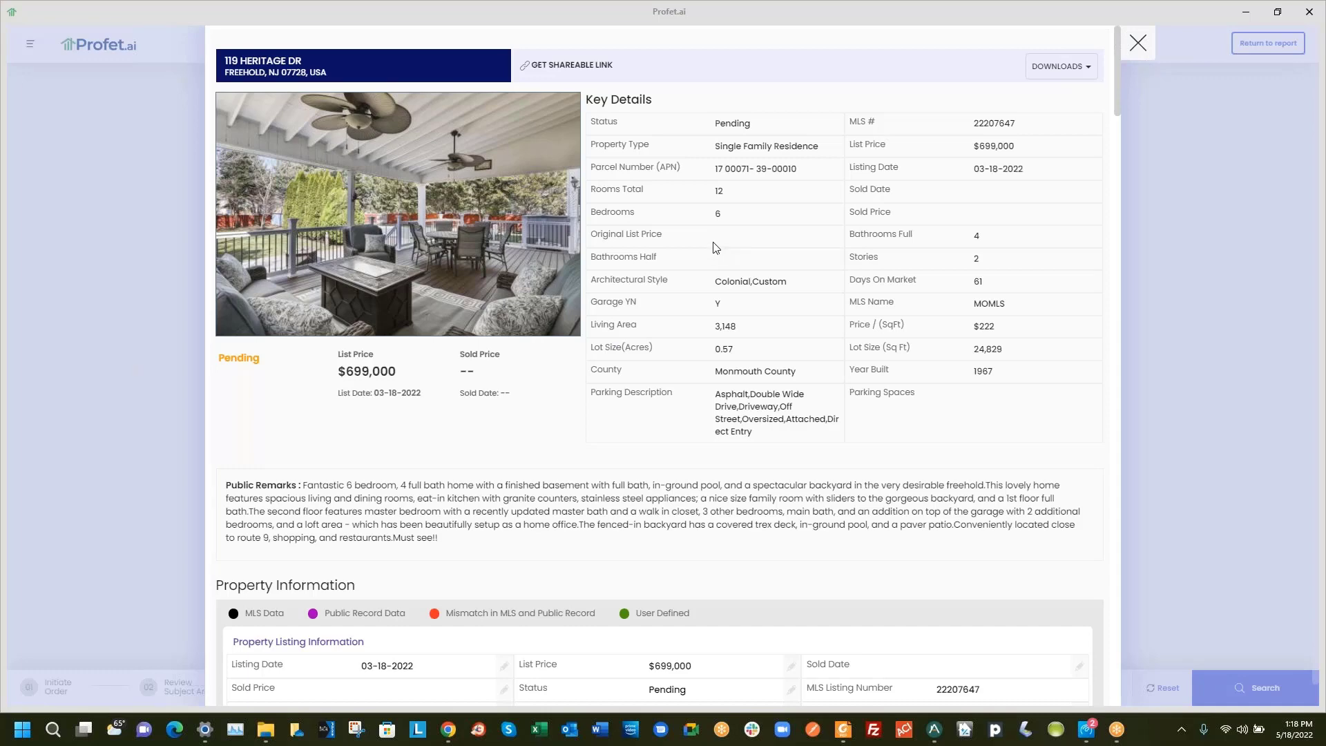
pyautogui.scroll(-3, 706, 253)
pyautogui.scroll(3, 706, 253)
pyautogui.scroll(-3, 632, 404)
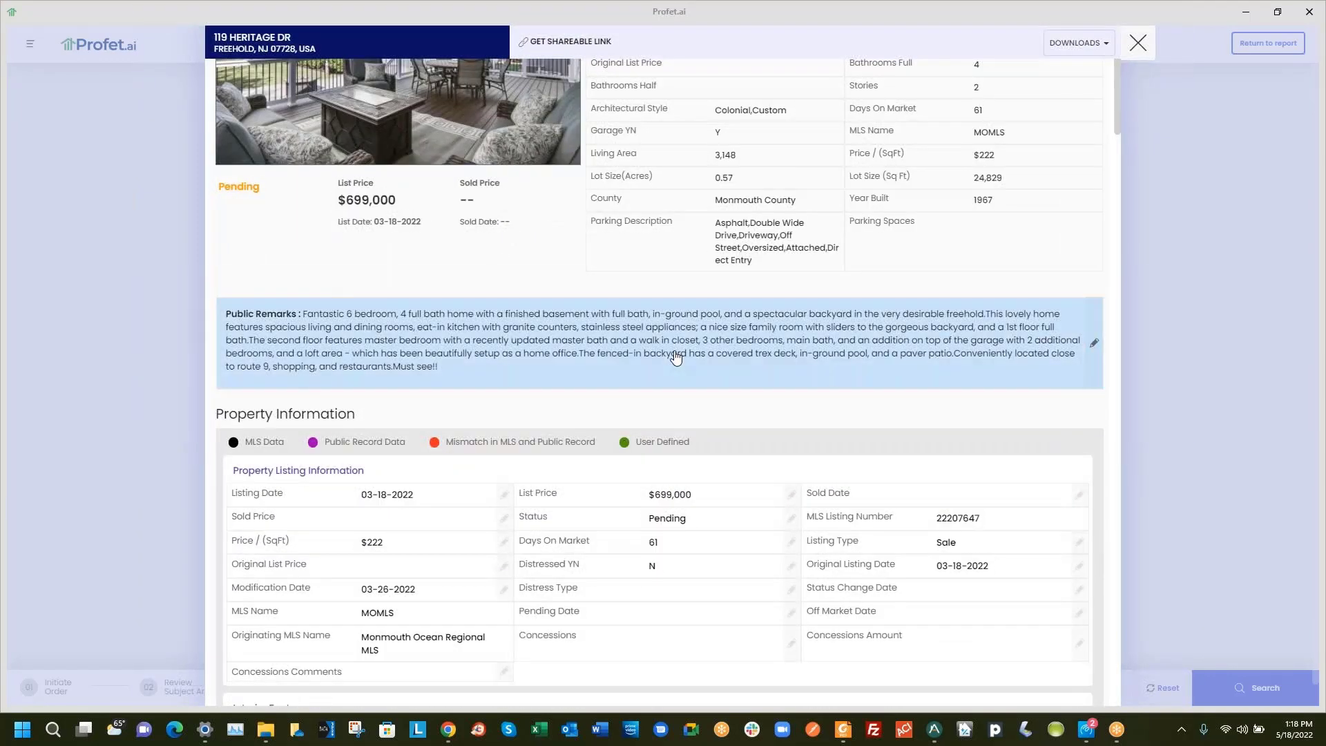
pyautogui.scroll(-3, 675, 357)
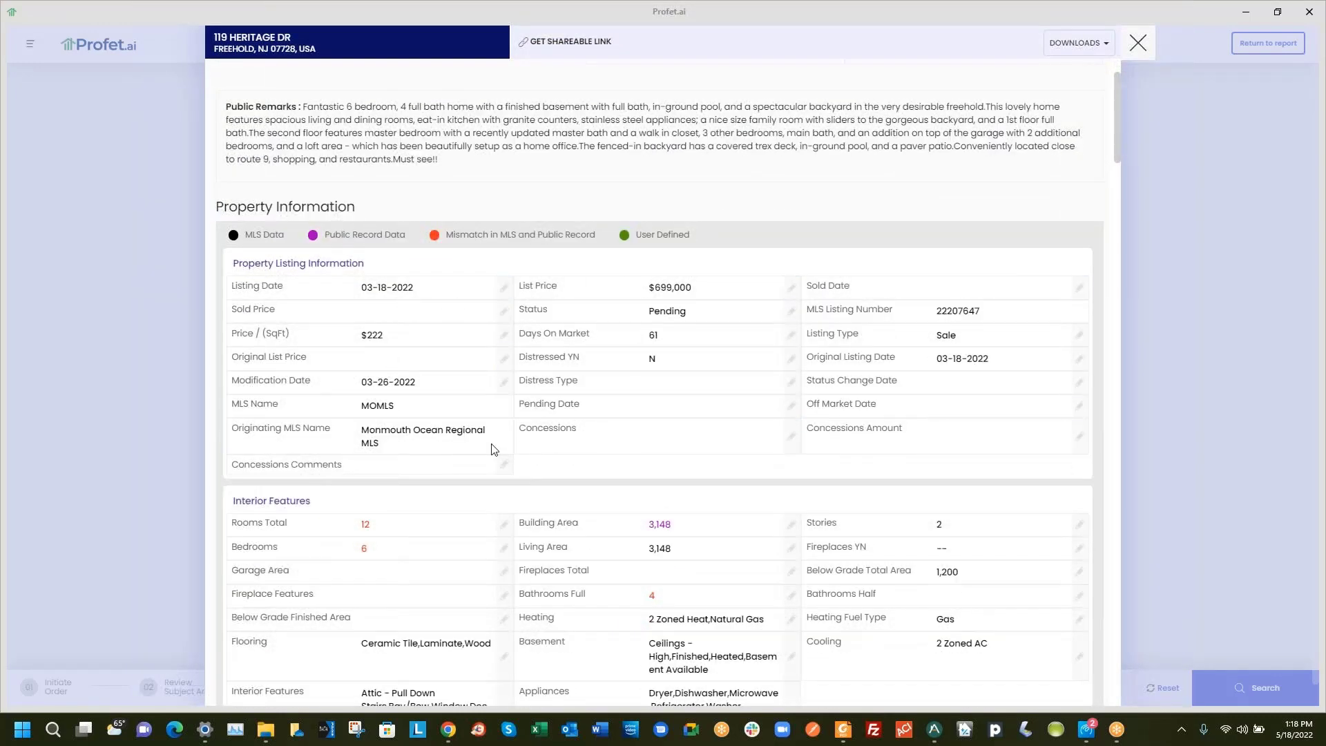
pyautogui.scroll(-1, 681, 399)
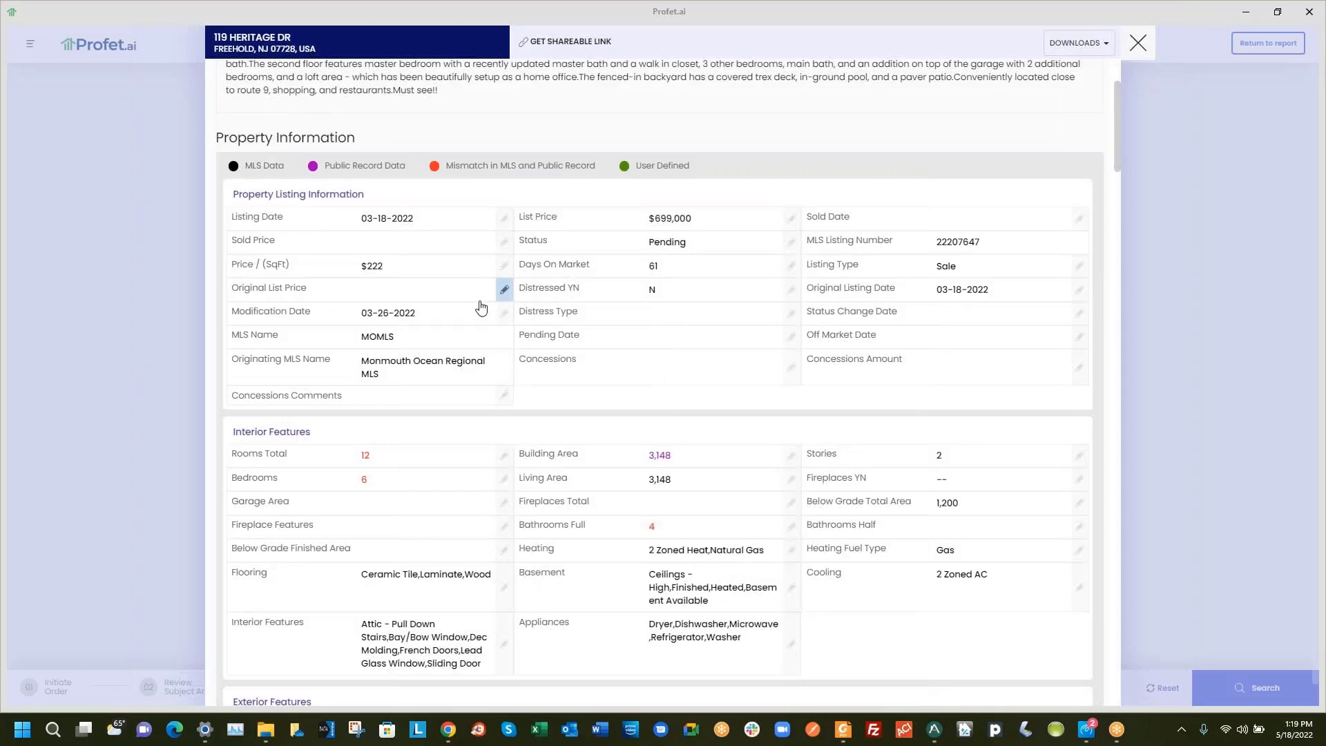
pyautogui.scroll(2, 481, 307)
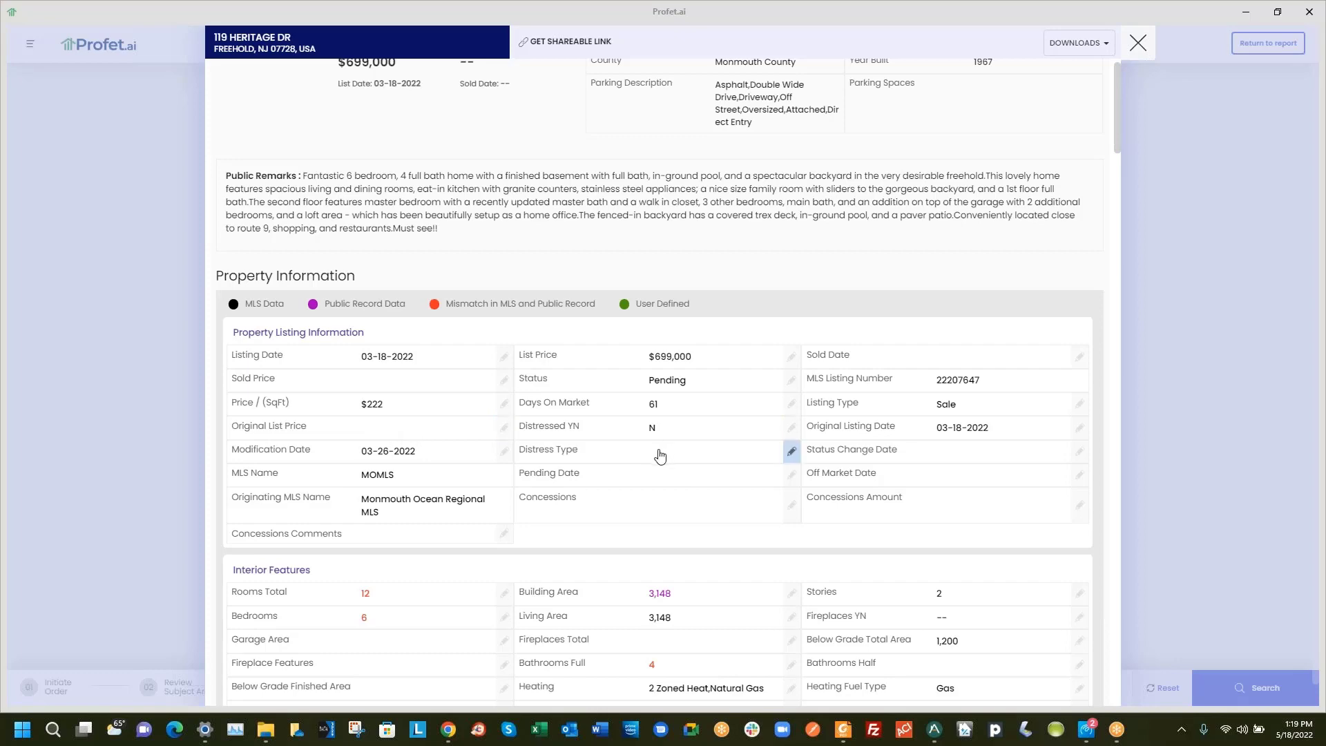
pyautogui.scroll(1, 659, 455)
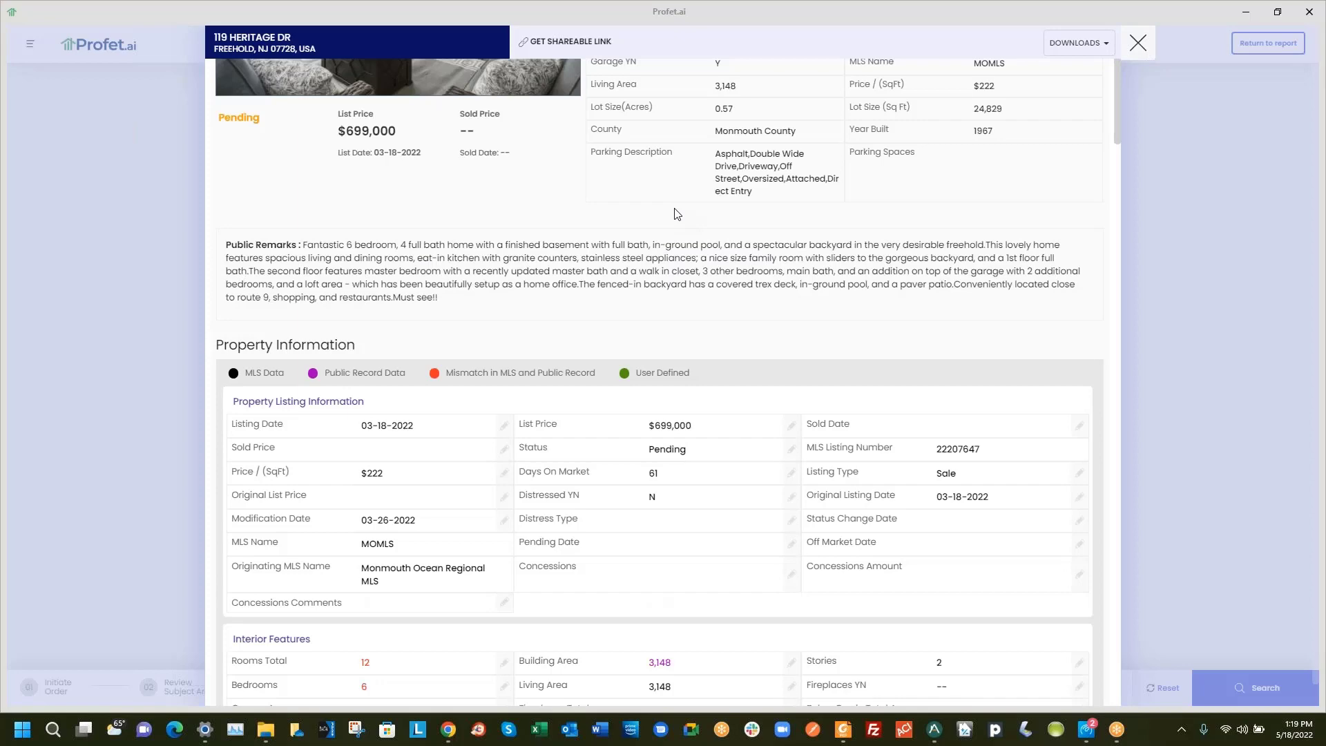
pyautogui.scroll(-7, 675, 215)
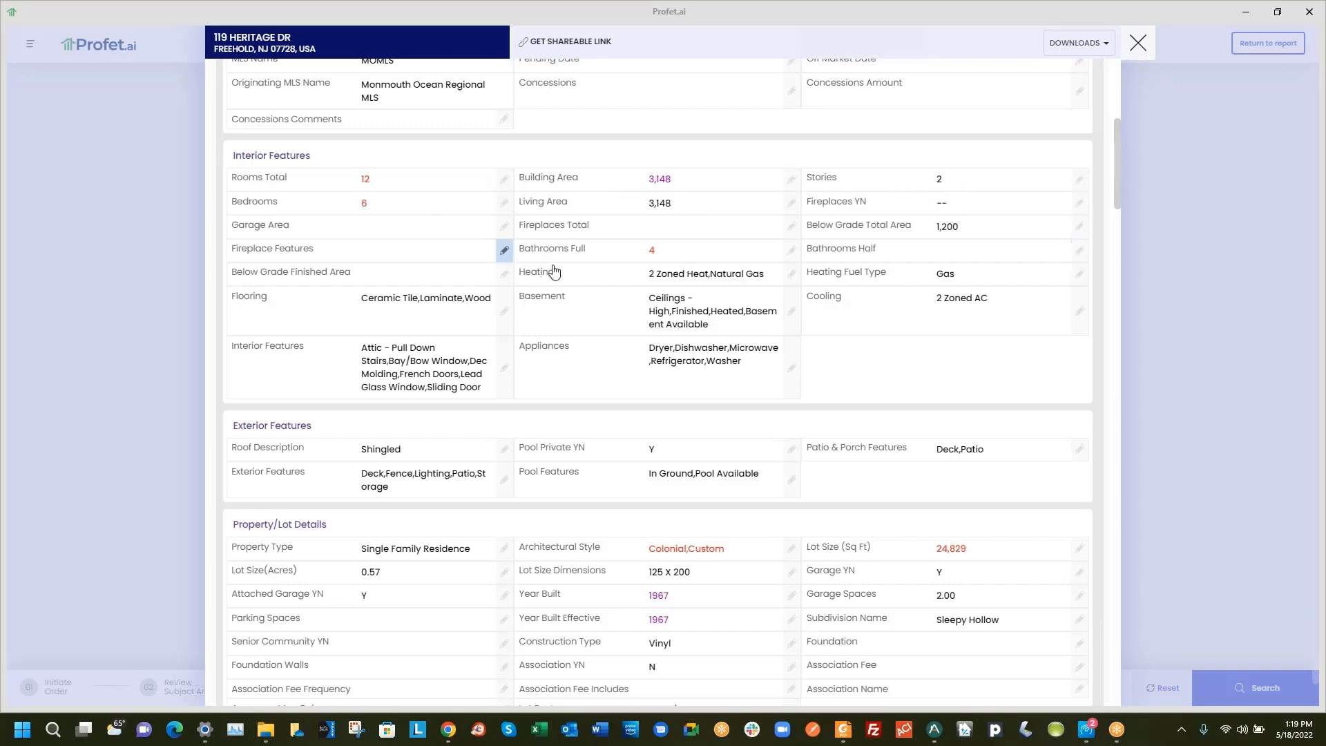
pyautogui.scroll(1, 553, 270)
pyautogui.scroll(4, 553, 270)
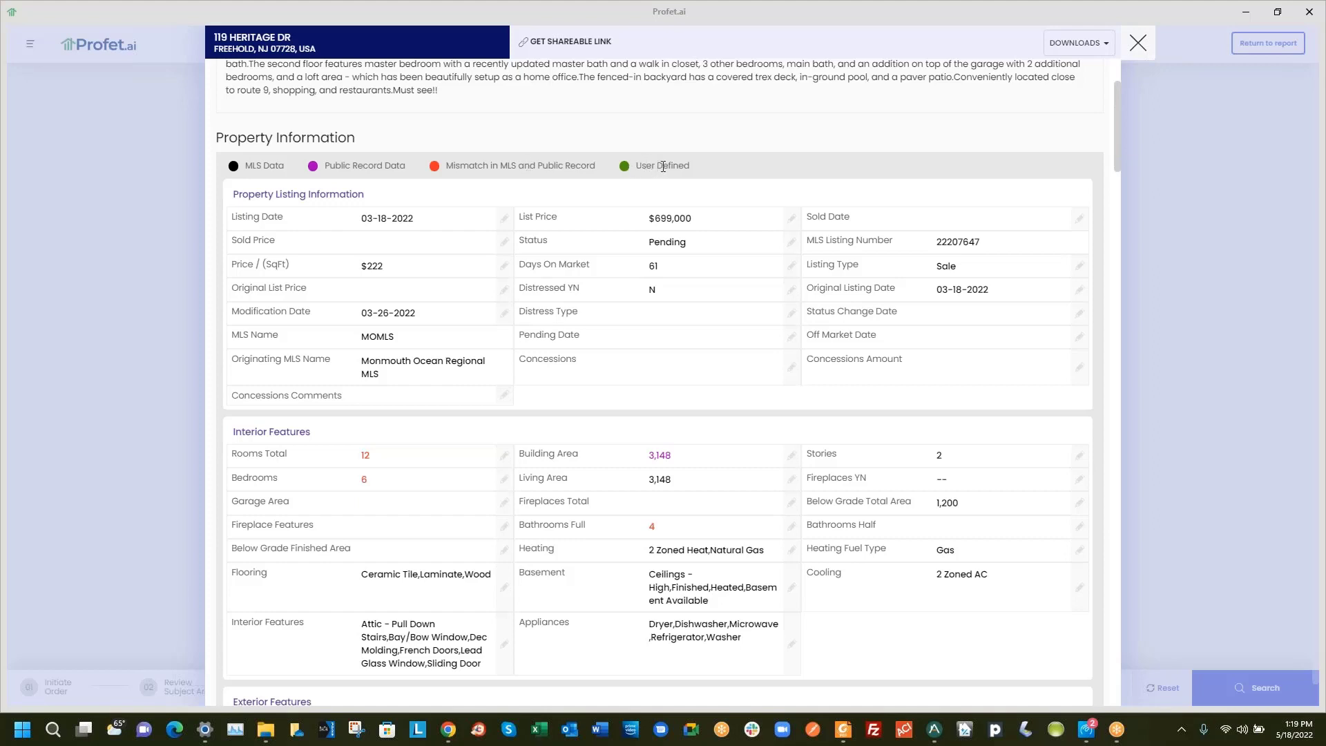
# Set Rooms Total to the MLS value of 12 after trying the public record value of 10
pyautogui.click(504, 455)
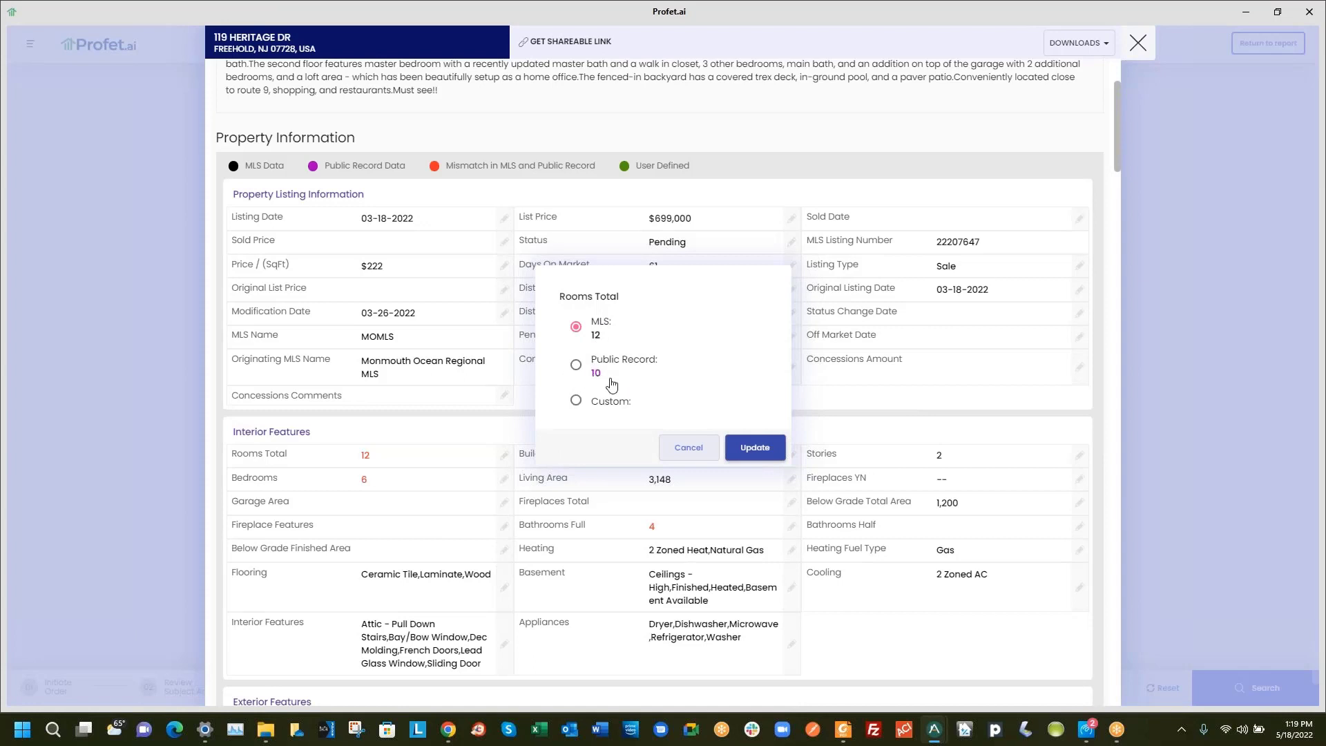
pyautogui.click(576, 365)
pyautogui.click(755, 448)
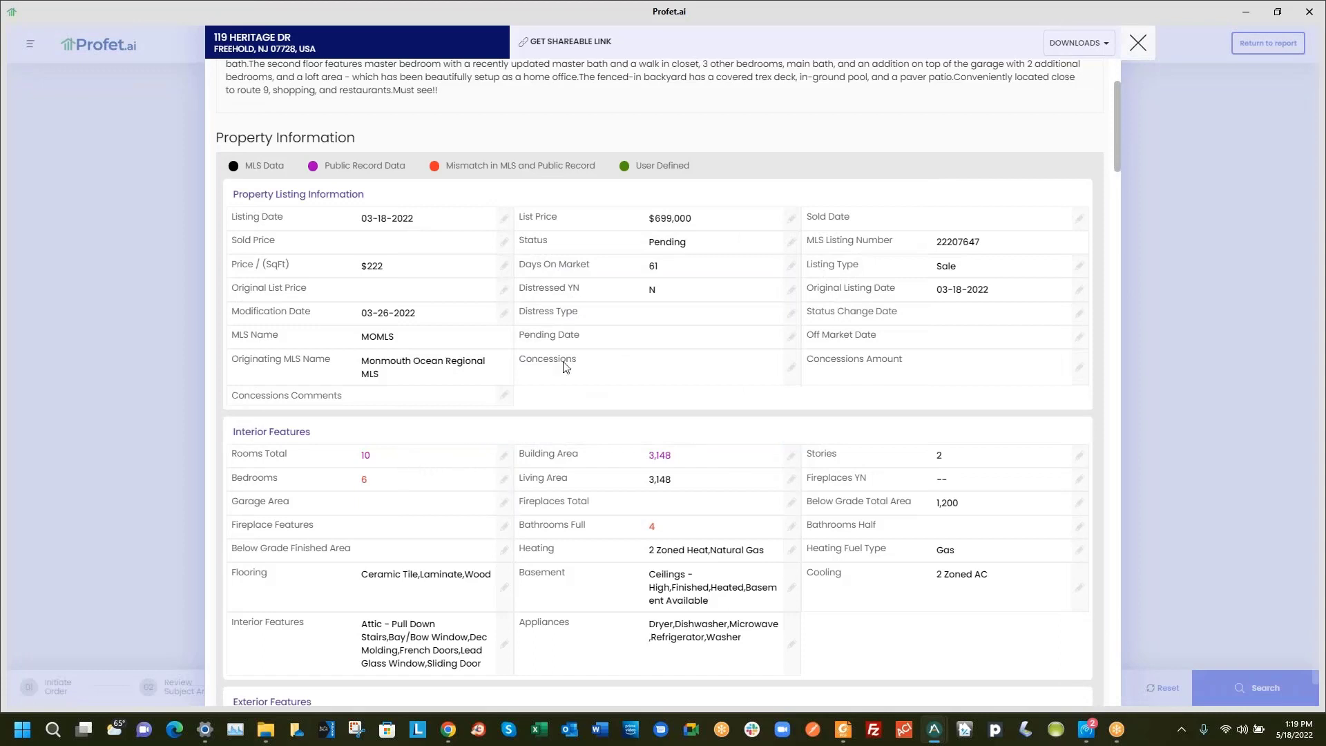
pyautogui.click(504, 455)
pyautogui.click(592, 330)
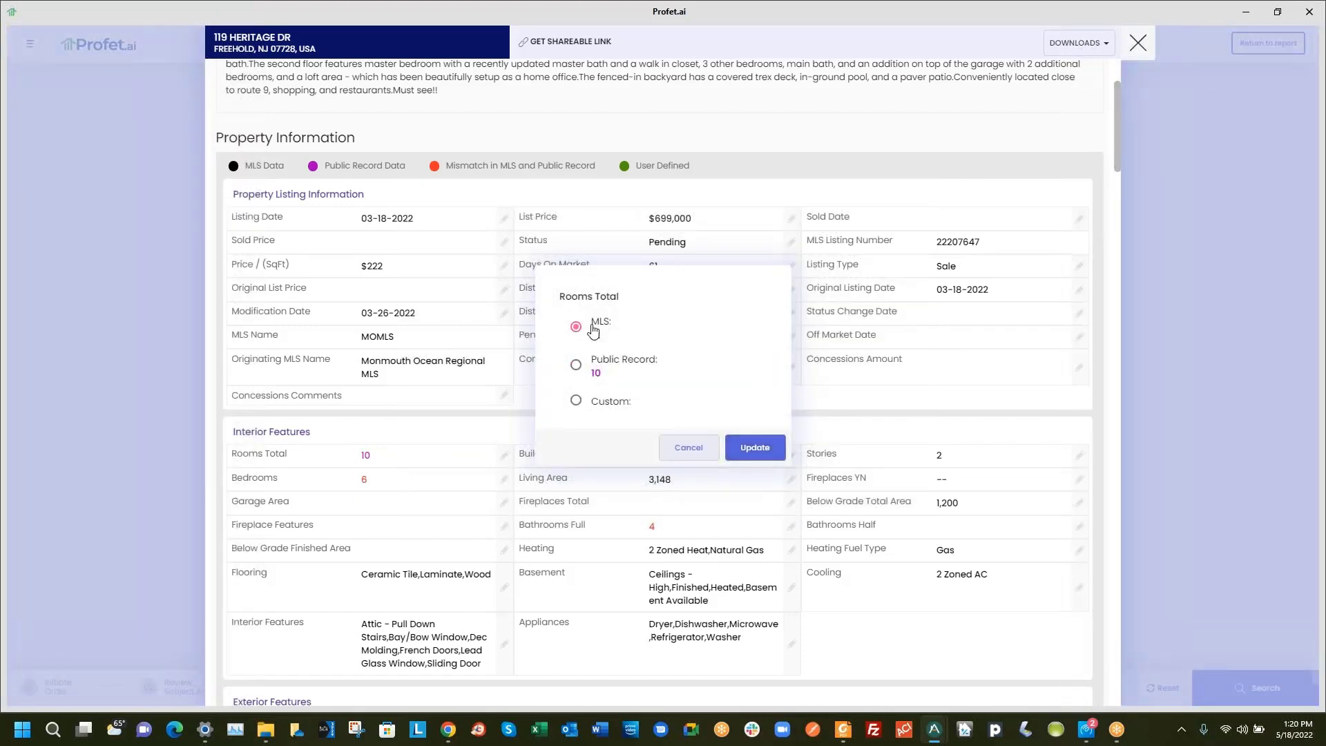
pyautogui.click(753, 448)
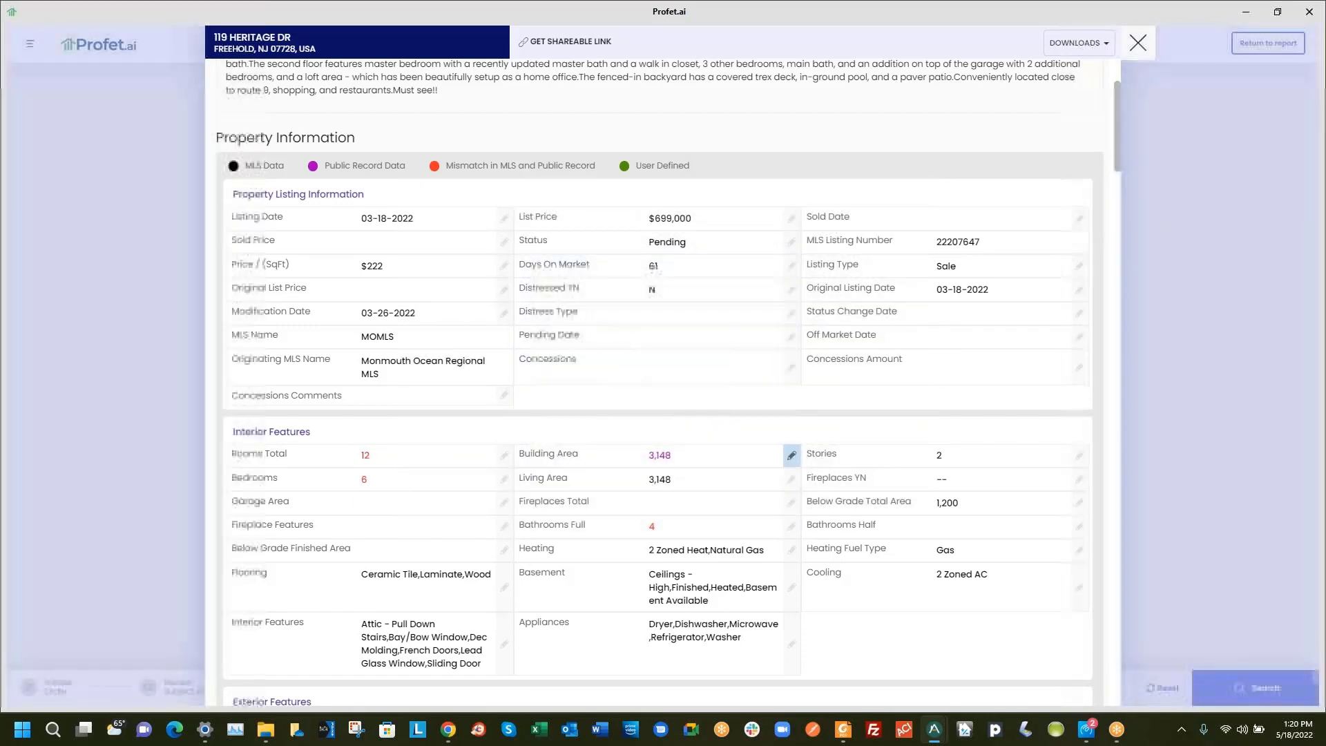
# Check the Building Area and Living Area choices and leave both at 3,148
pyautogui.click(792, 455)
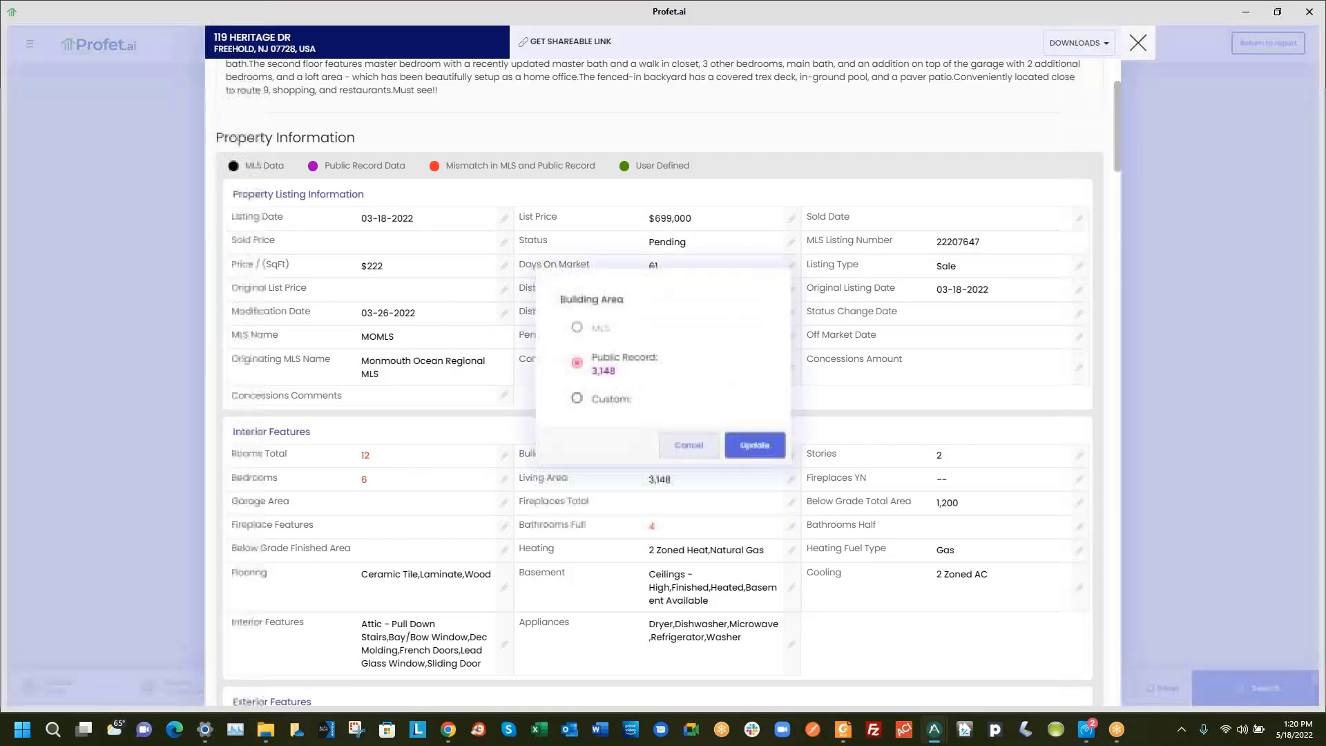
pyautogui.click(682, 453)
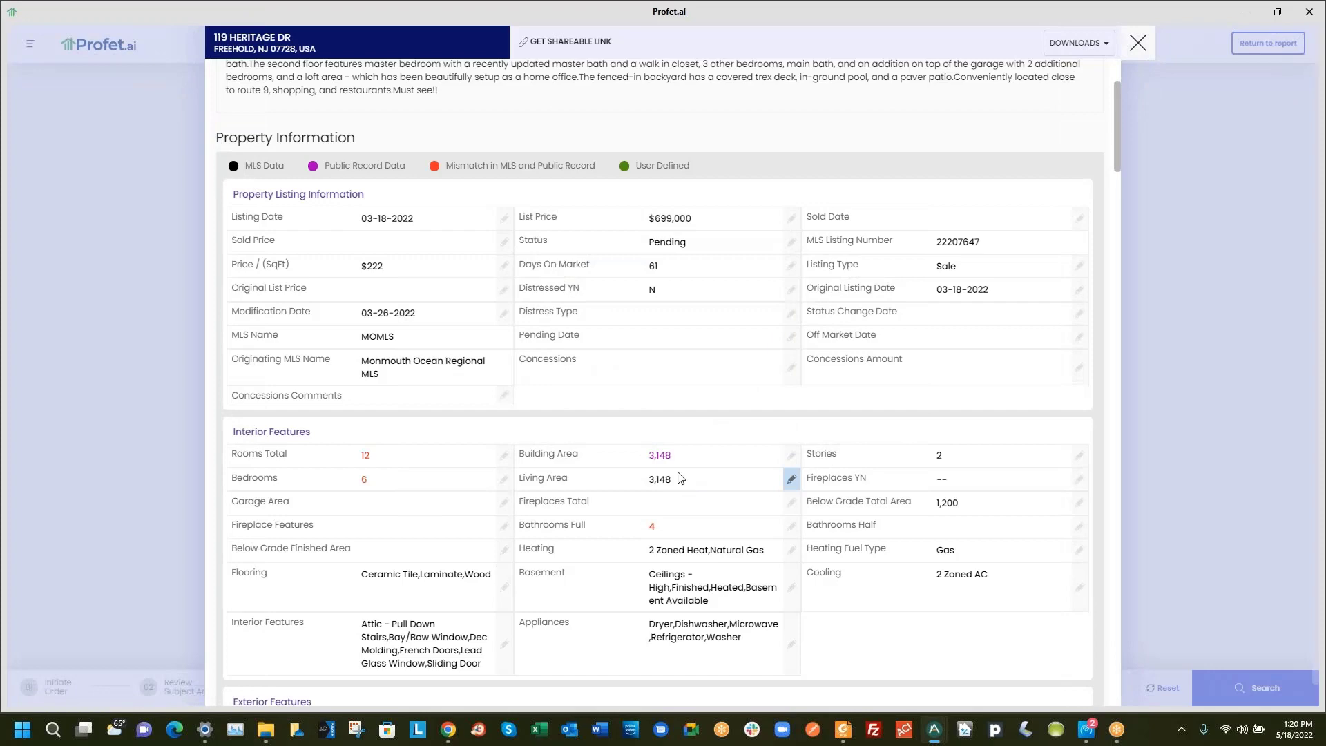
pyautogui.click(679, 478)
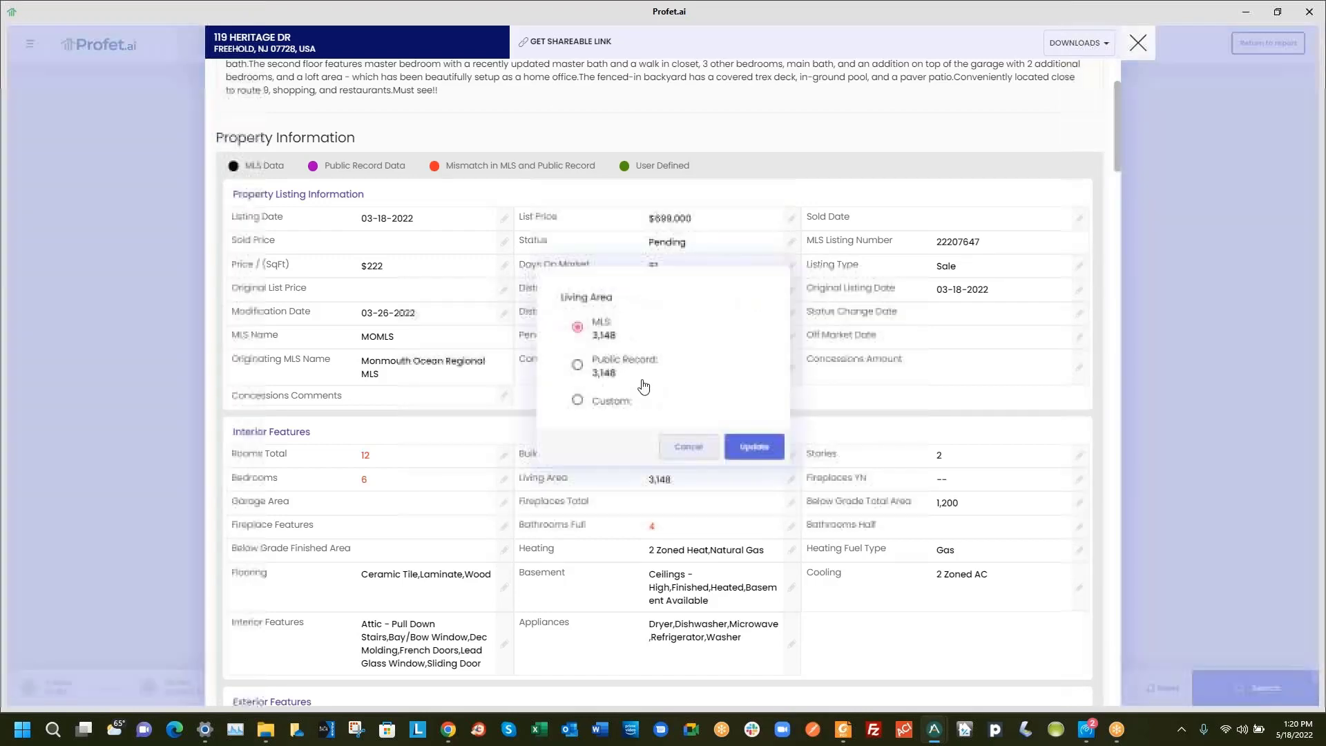
pyautogui.click(689, 447)
pyautogui.scroll(-1, 610, 471)
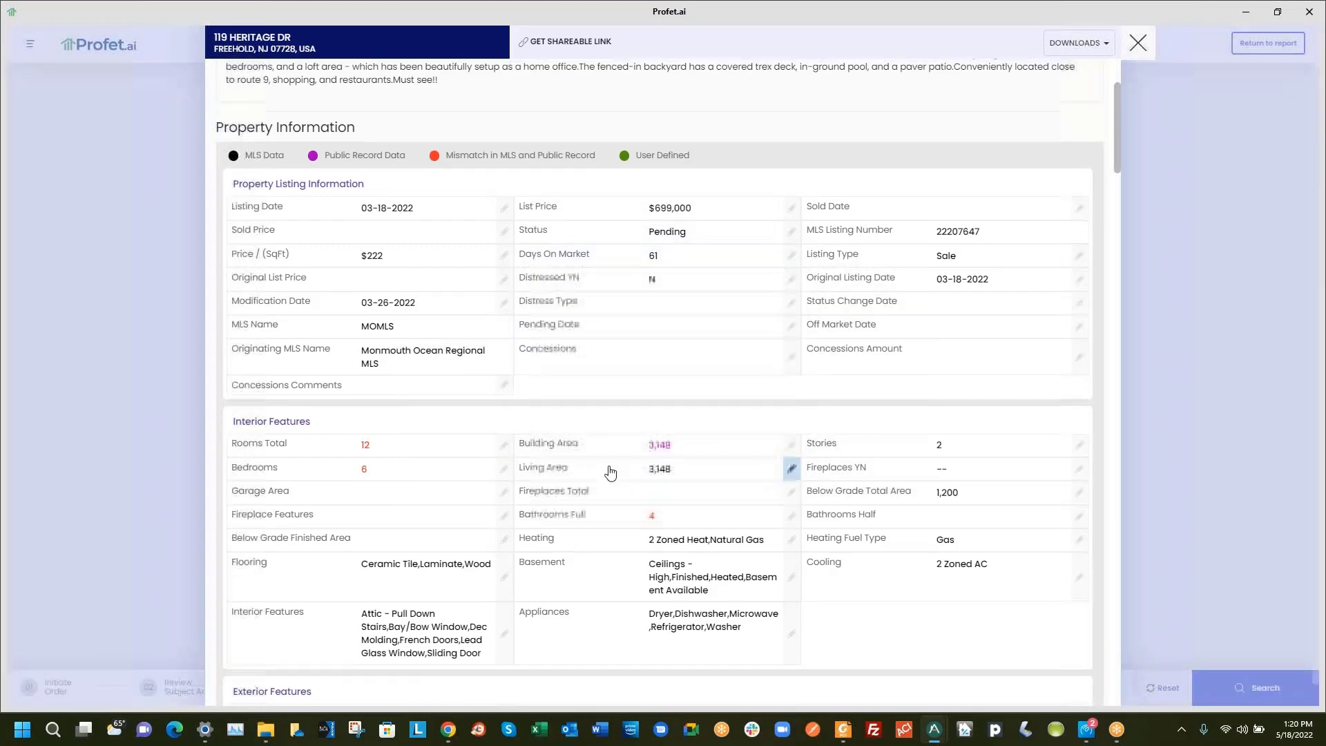
pyautogui.scroll(-4, 610, 471)
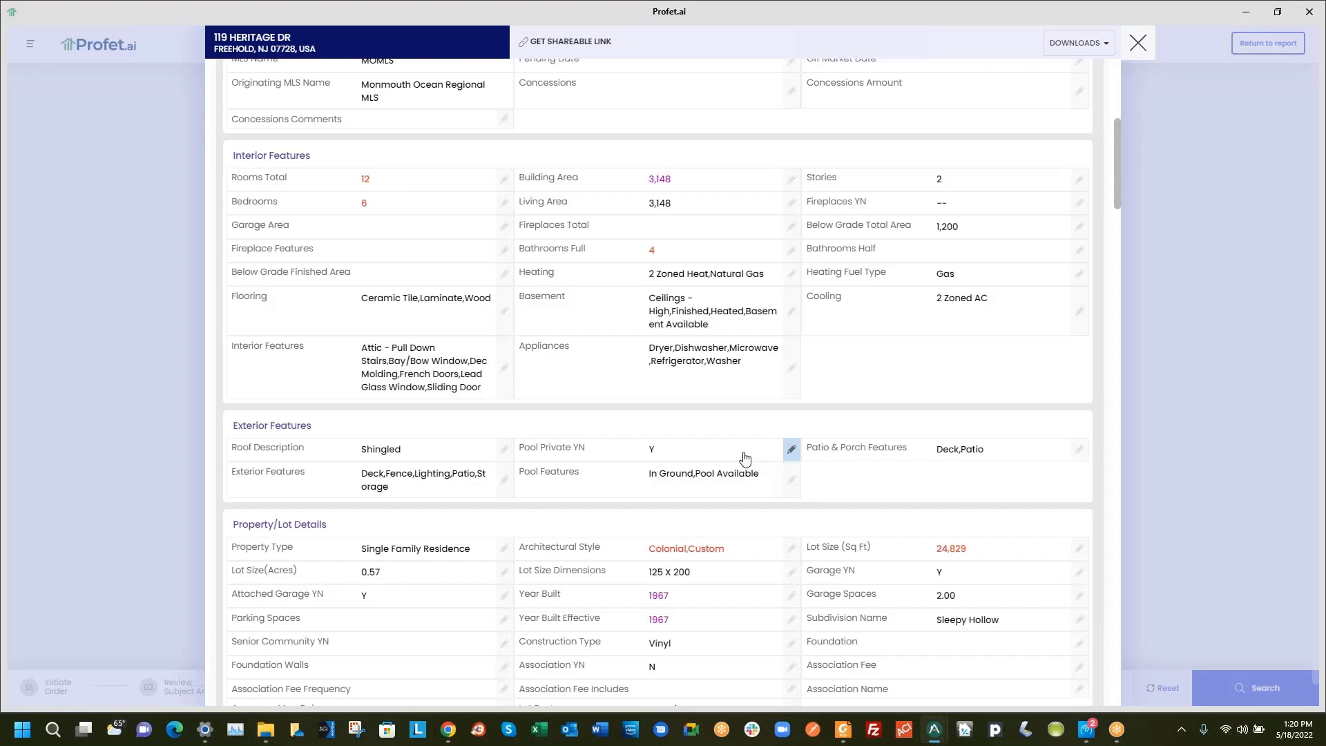
pyautogui.scroll(8, 727, 452)
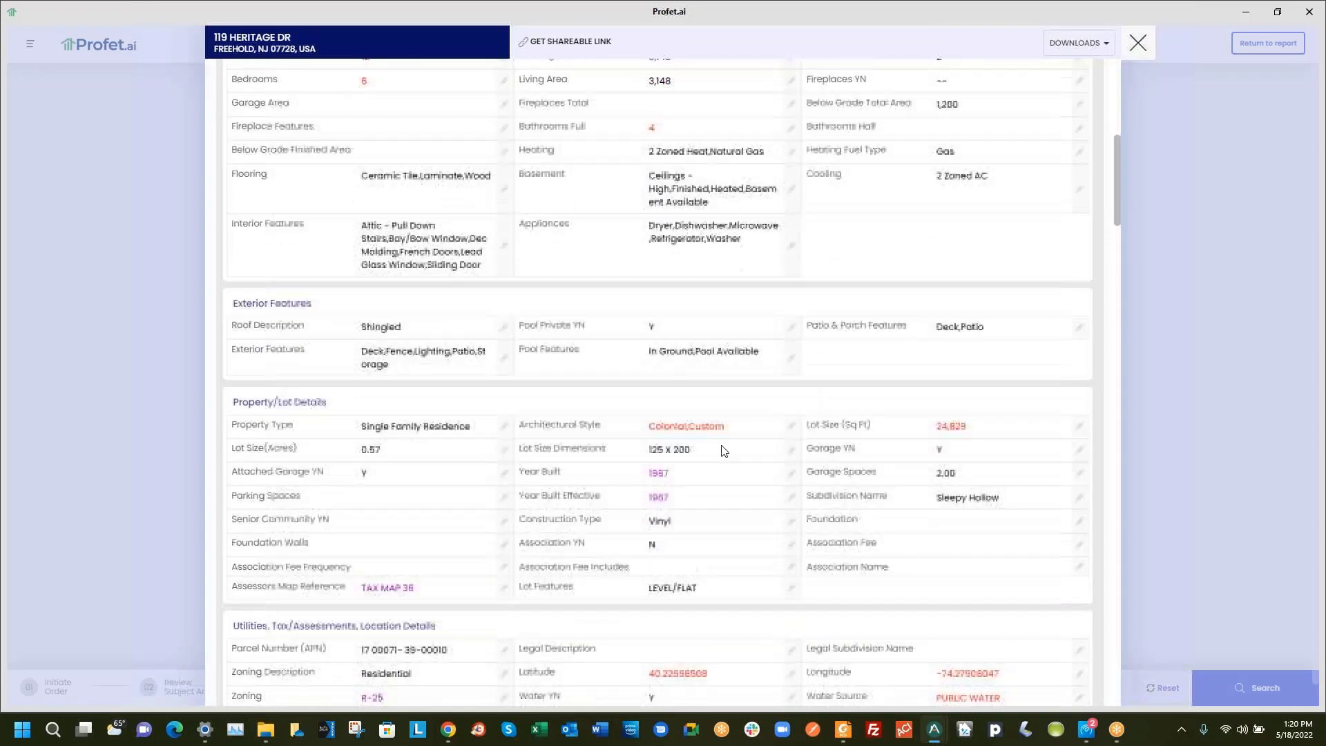
pyautogui.scroll(3, 687, 424)
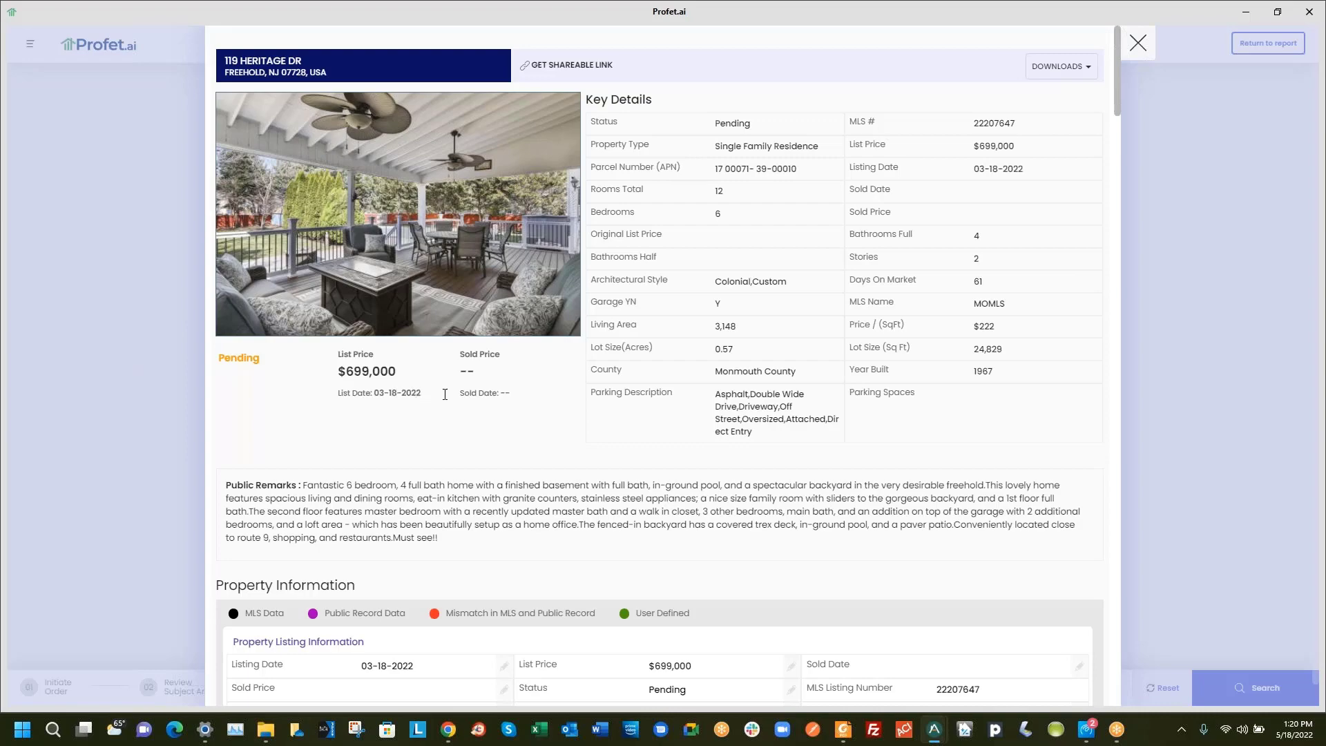
pyautogui.scroll(-15, 1027, 391)
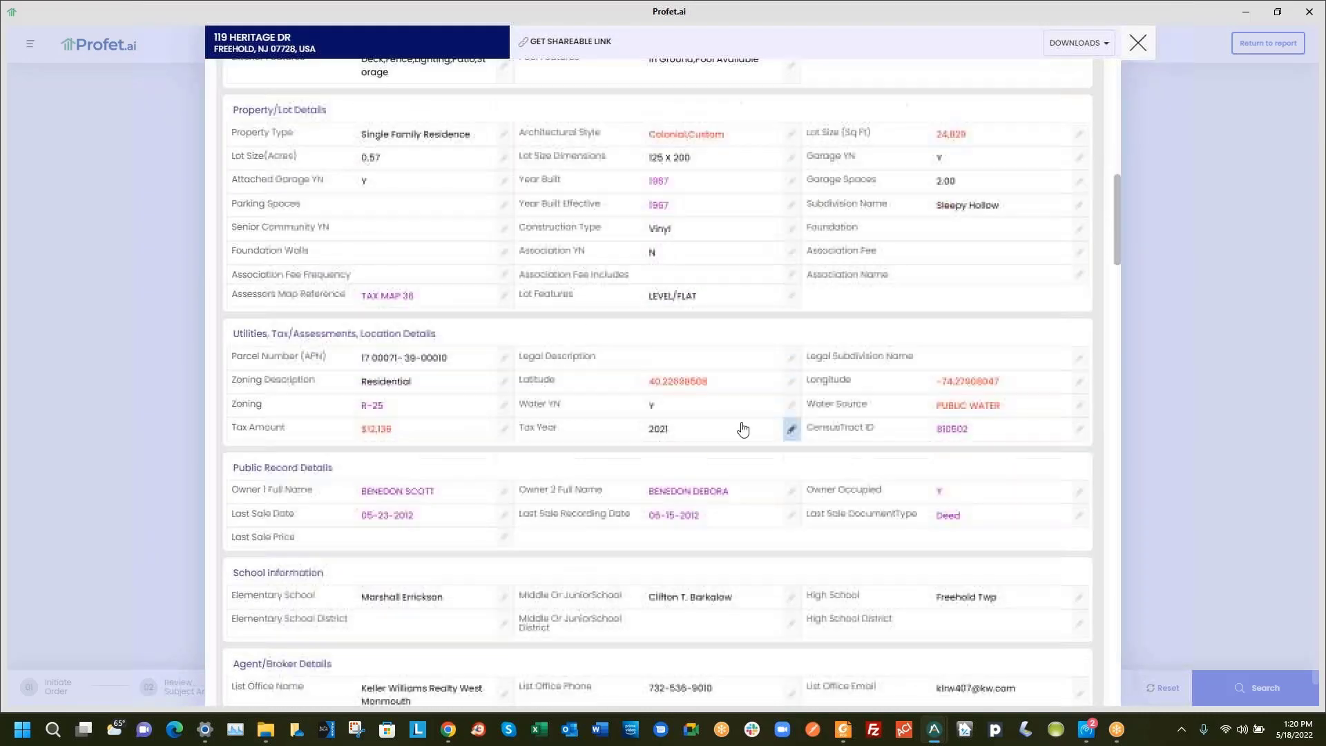
pyautogui.scroll(-15, 743, 429)
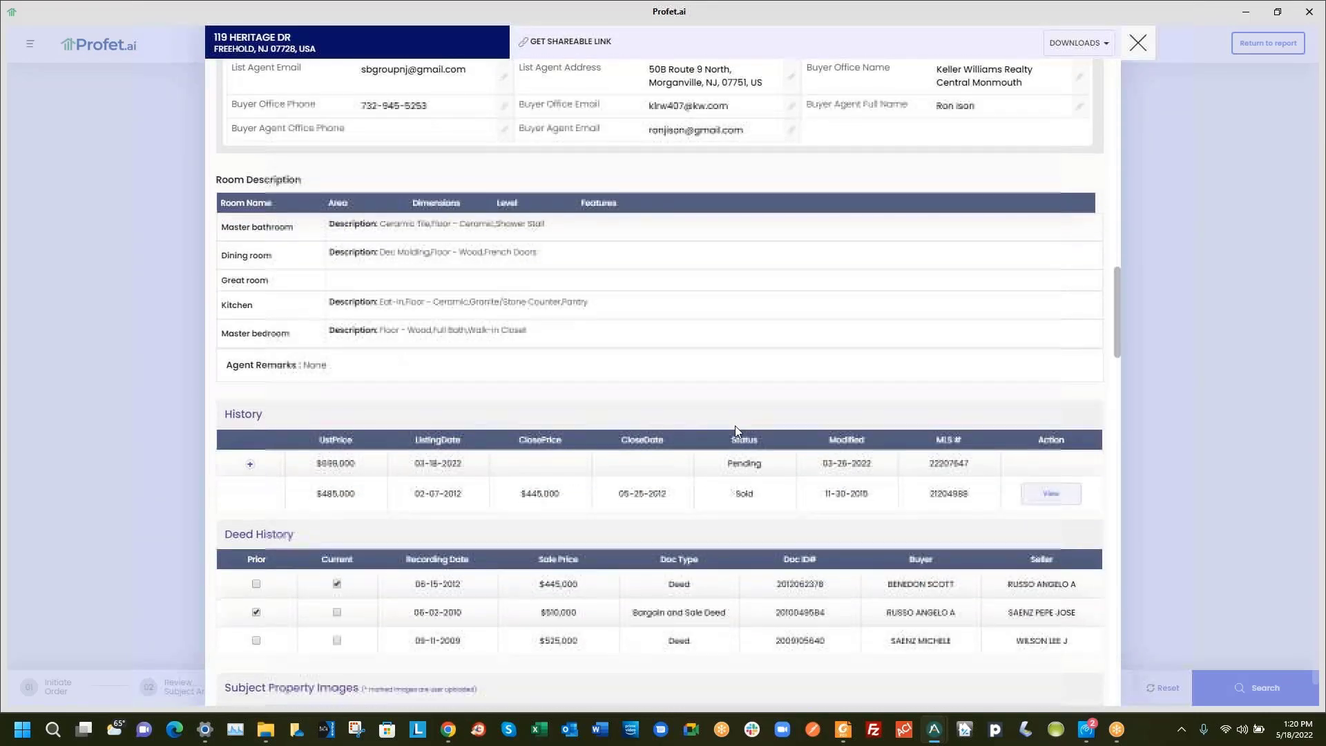
pyautogui.scroll(-1, 735, 429)
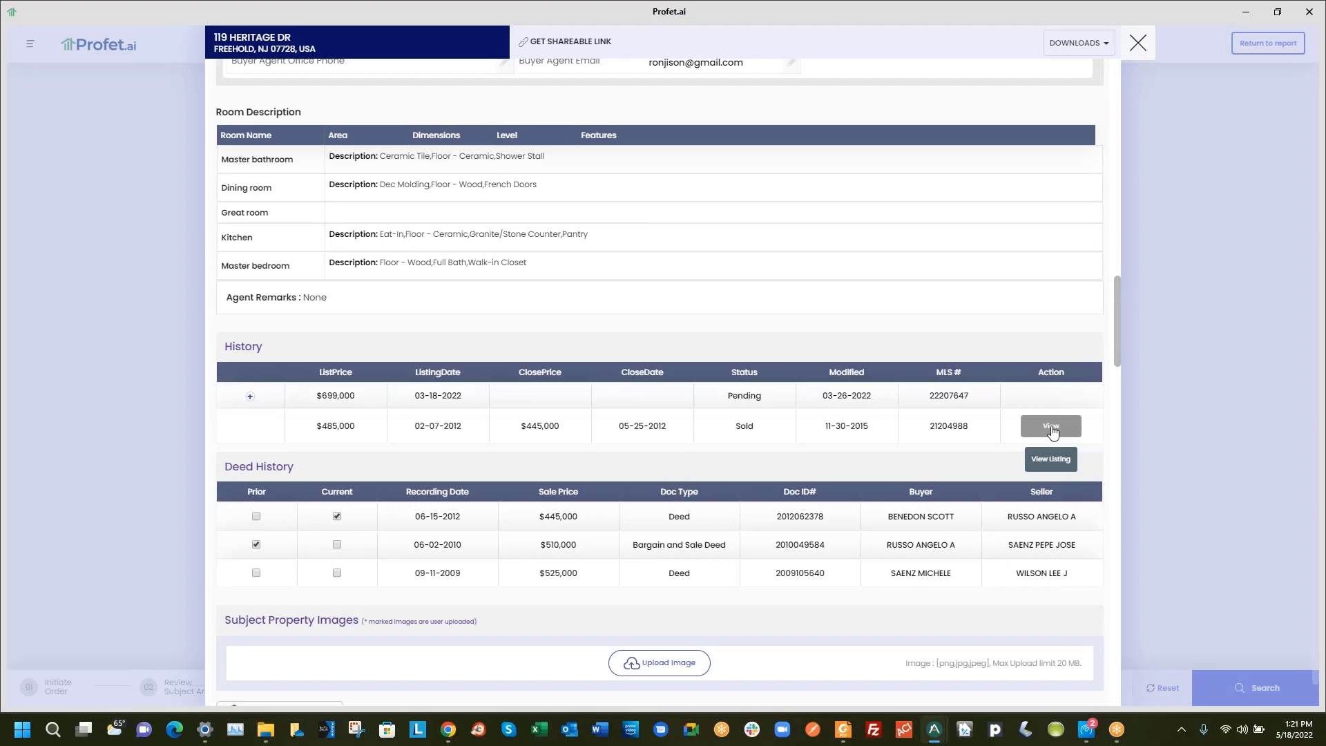
# View the 2012 Sold history record beside the current listing and scroll down to the photos
pyautogui.click(1050, 426)
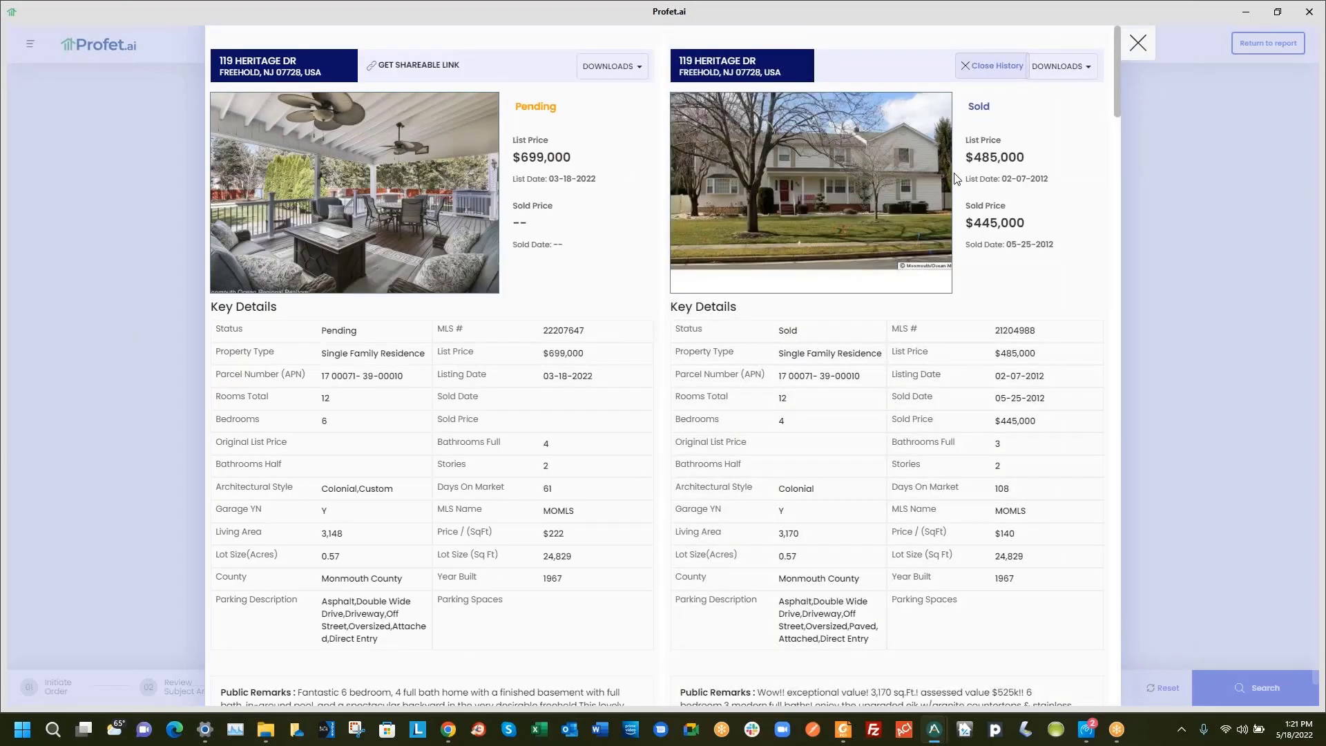
pyautogui.scroll(-3, 704, 200)
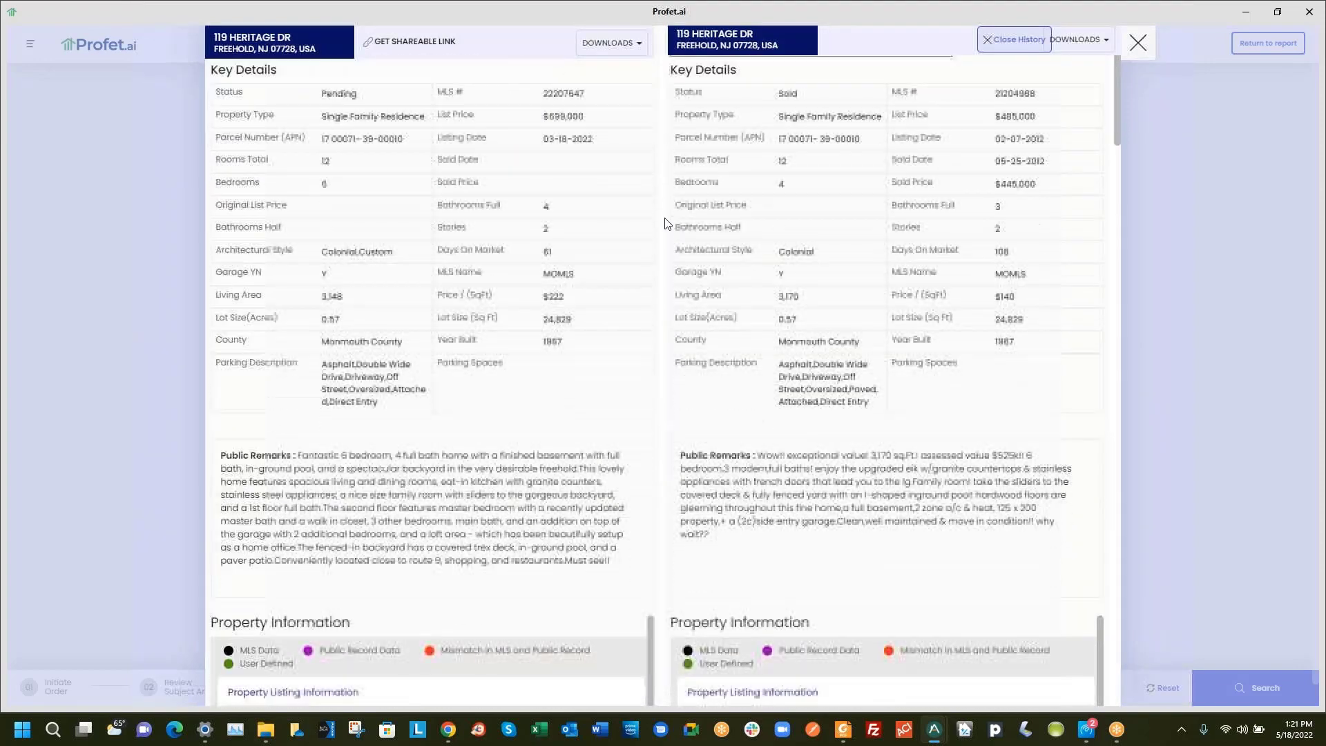
pyautogui.scroll(-5, 665, 223)
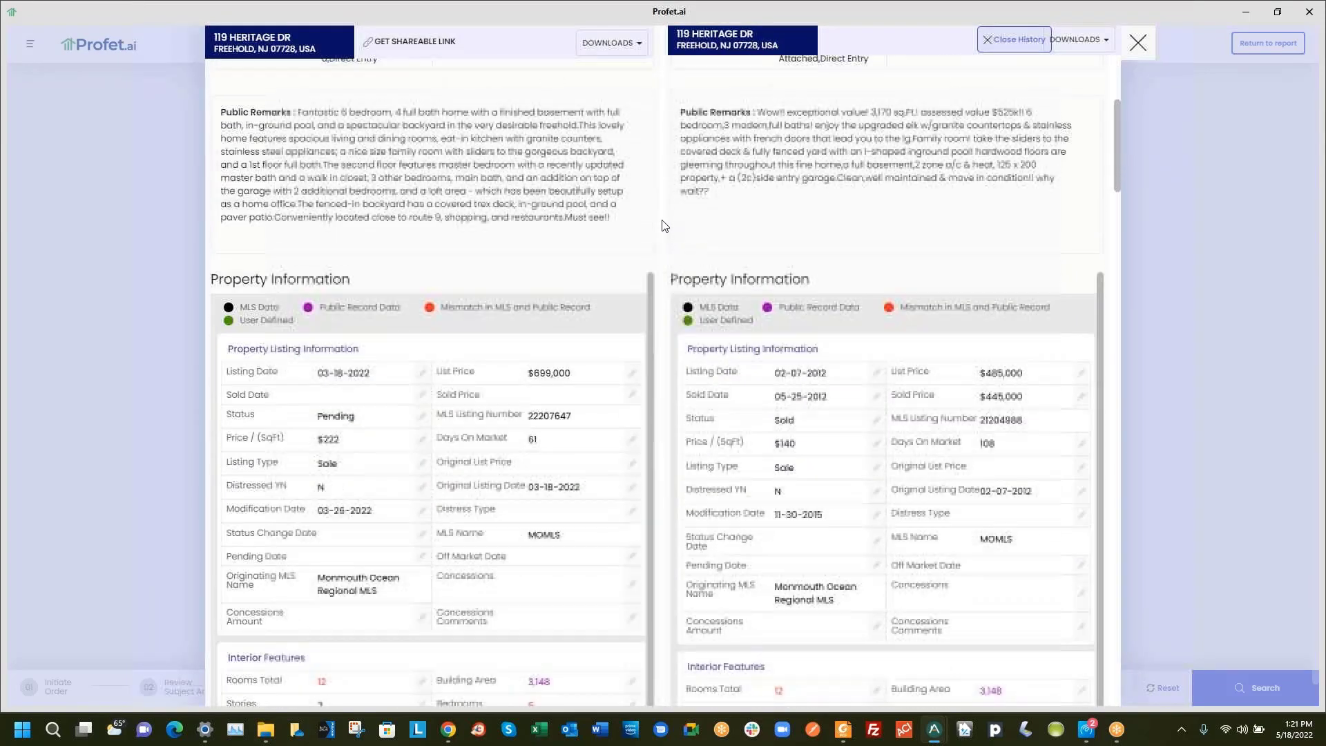
pyautogui.scroll(-1, 665, 223)
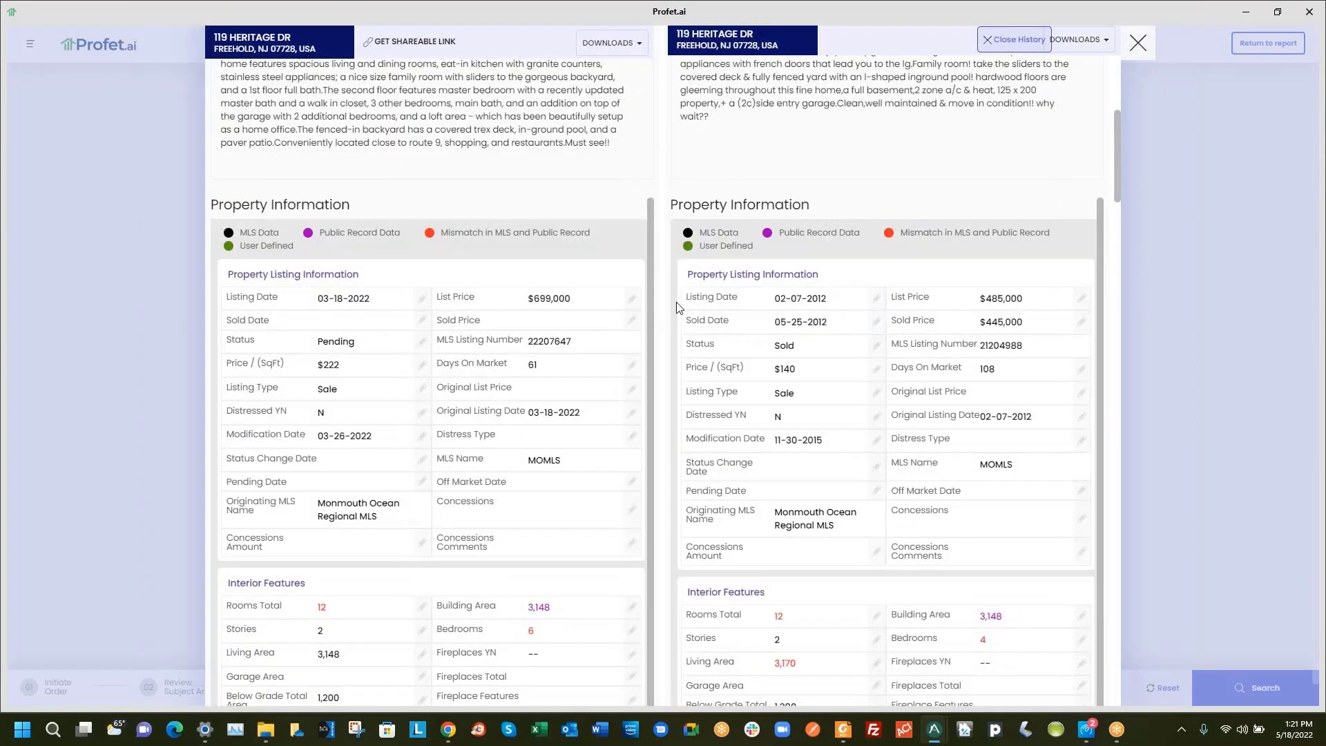
pyautogui.scroll(-5, 661, 316)
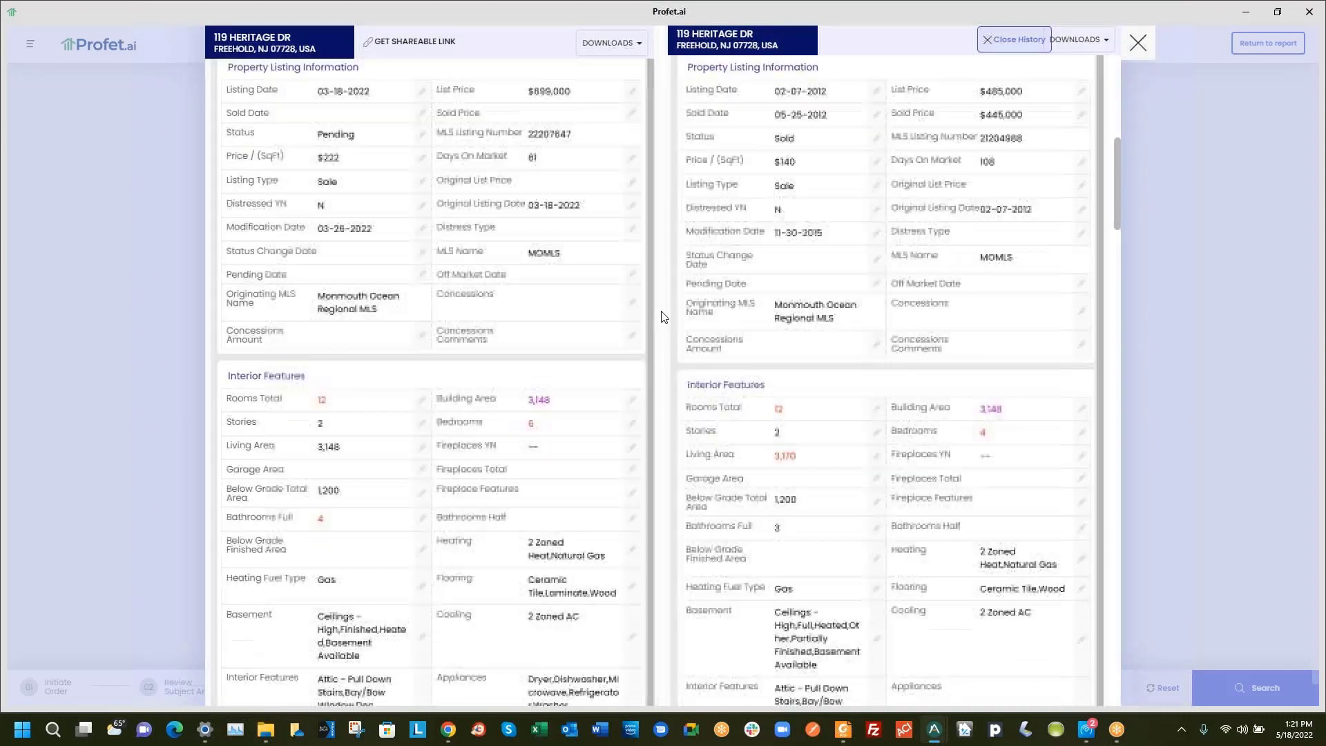
pyautogui.scroll(-1, 663, 314)
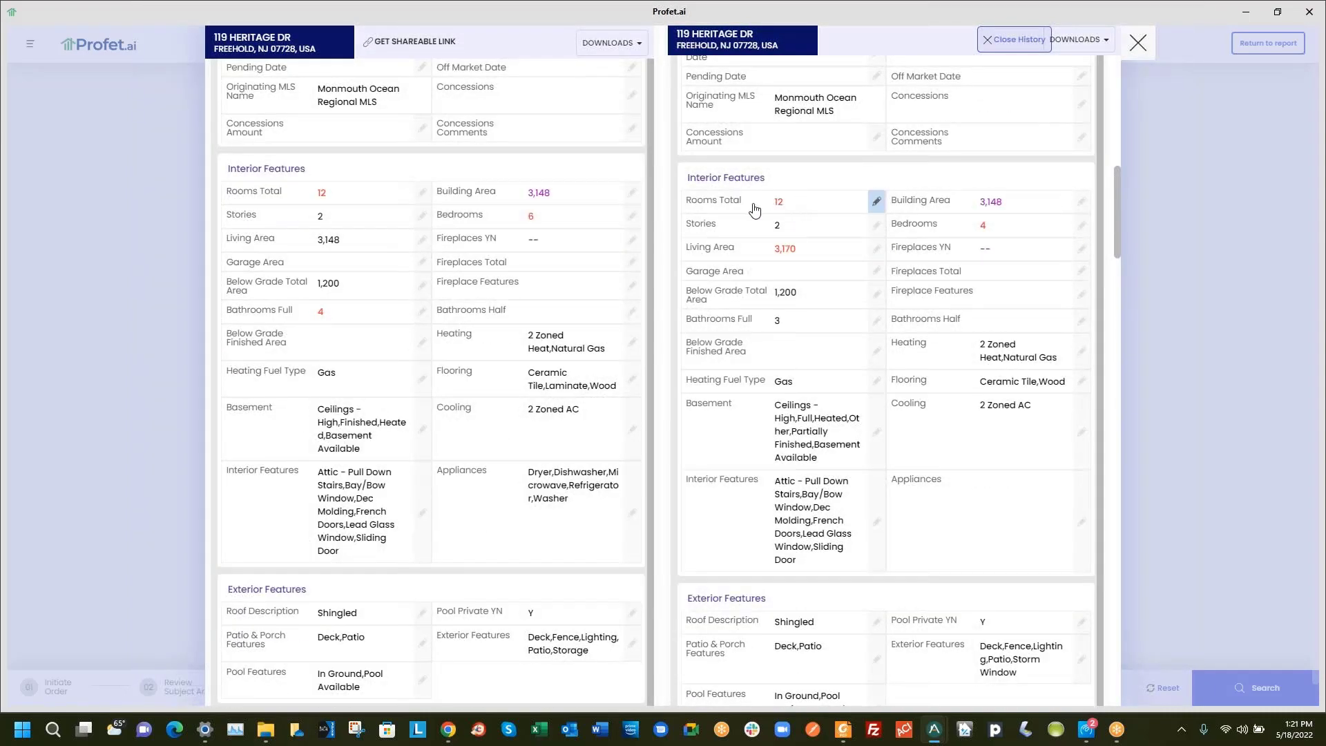
pyautogui.scroll(-9, 667, 248)
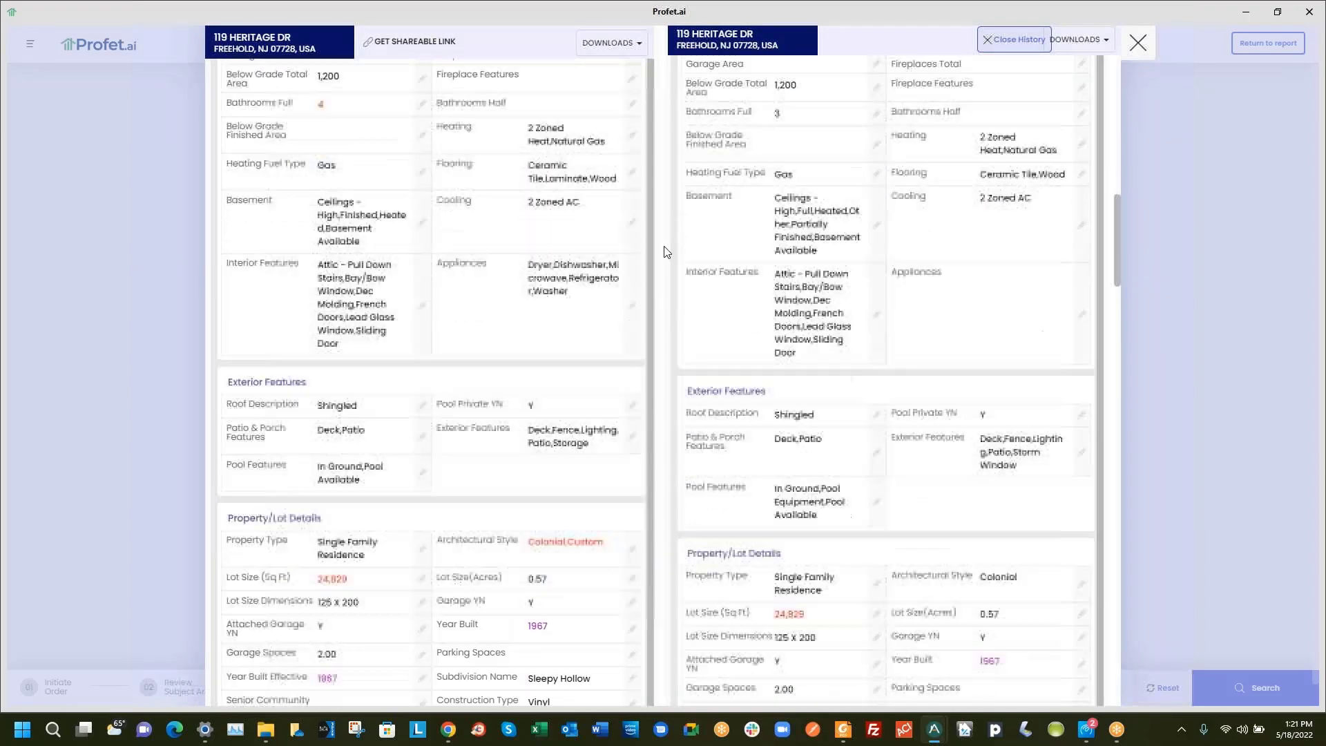
pyautogui.scroll(-8, 667, 253)
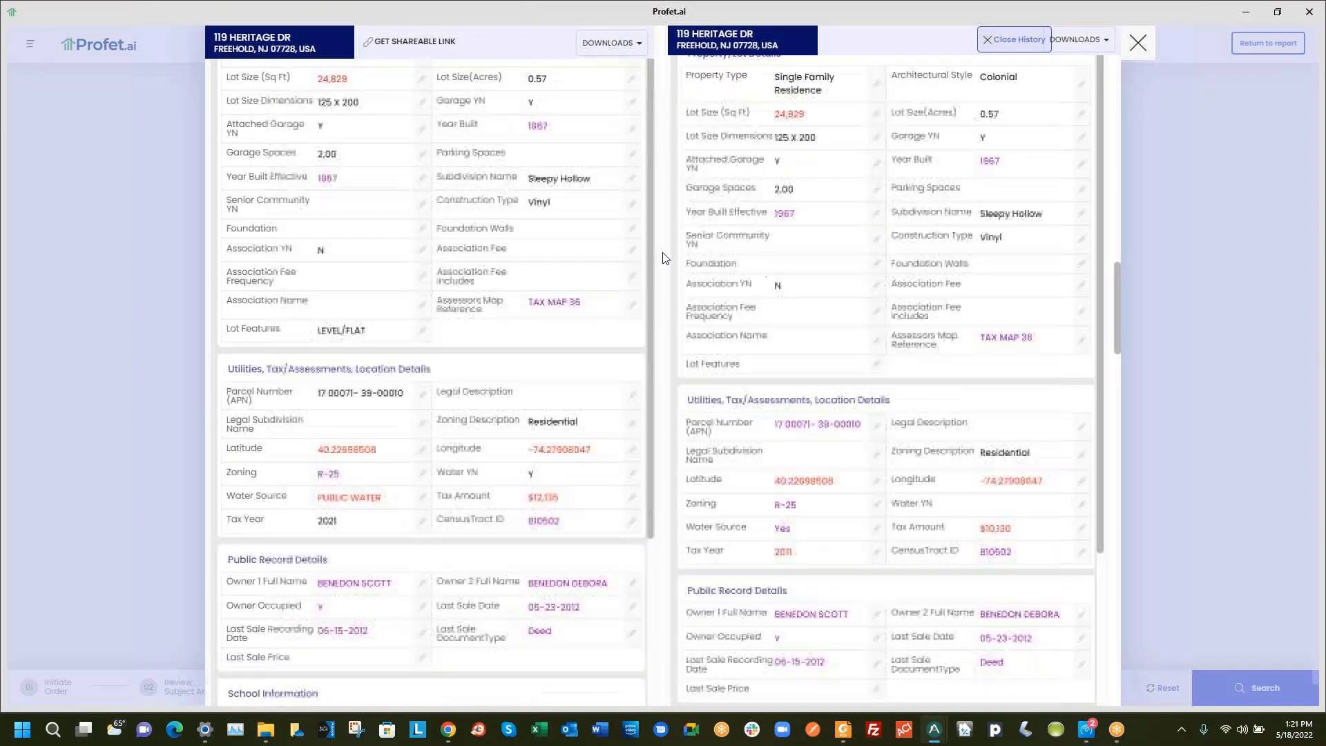
pyautogui.scroll(-1, 664, 263)
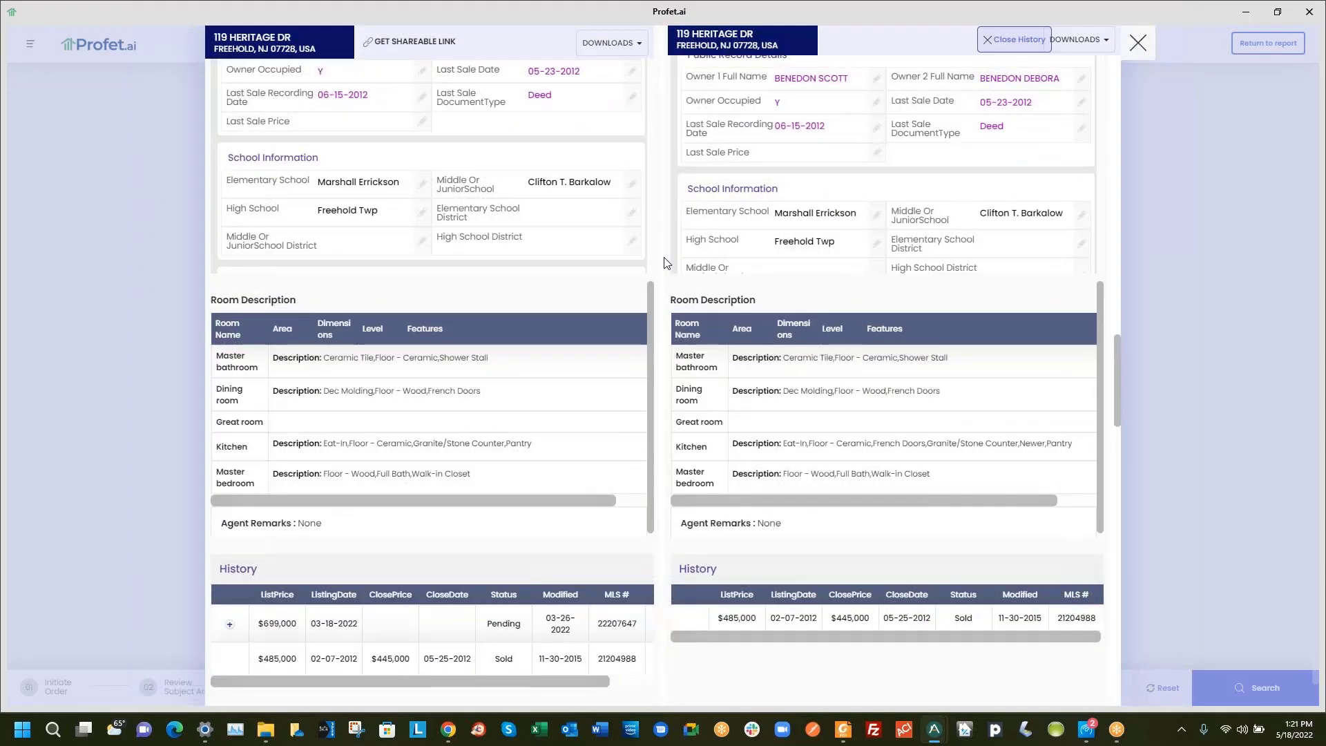
pyautogui.scroll(-1, 663, 264)
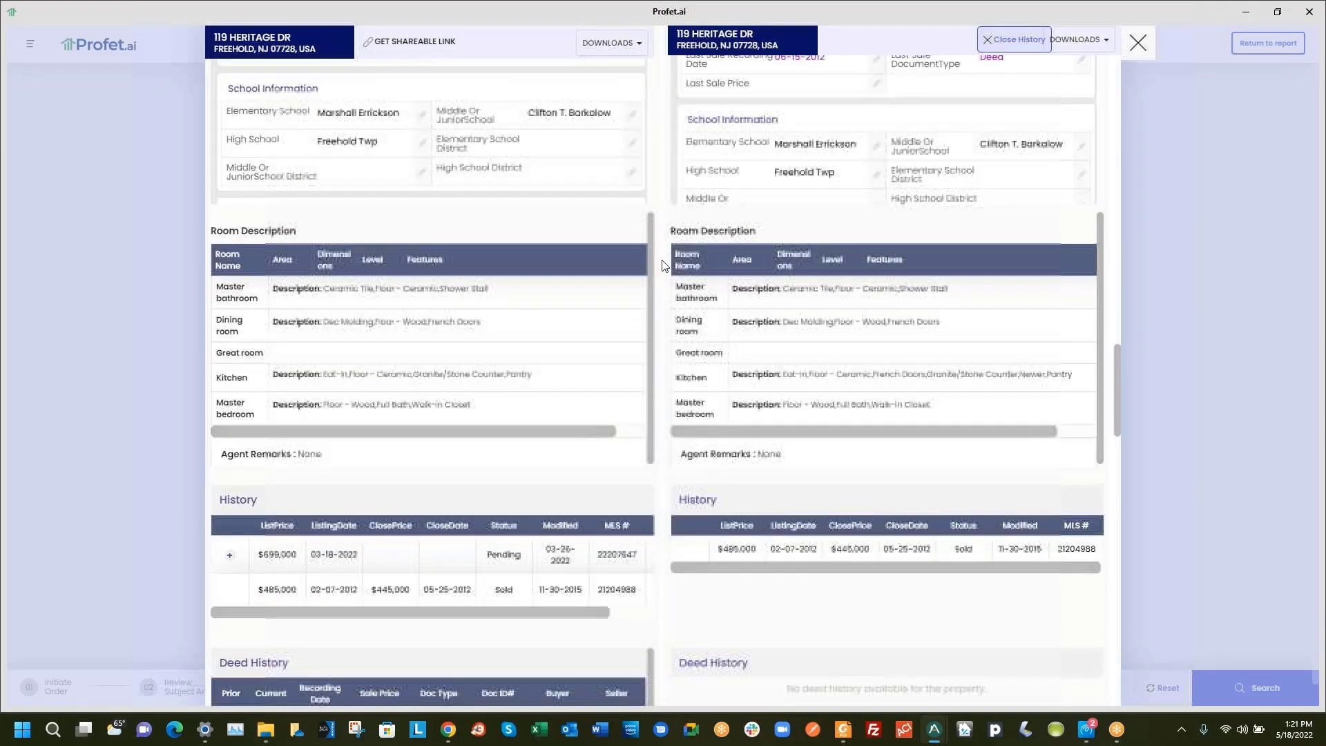
pyautogui.scroll(-4, 663, 265)
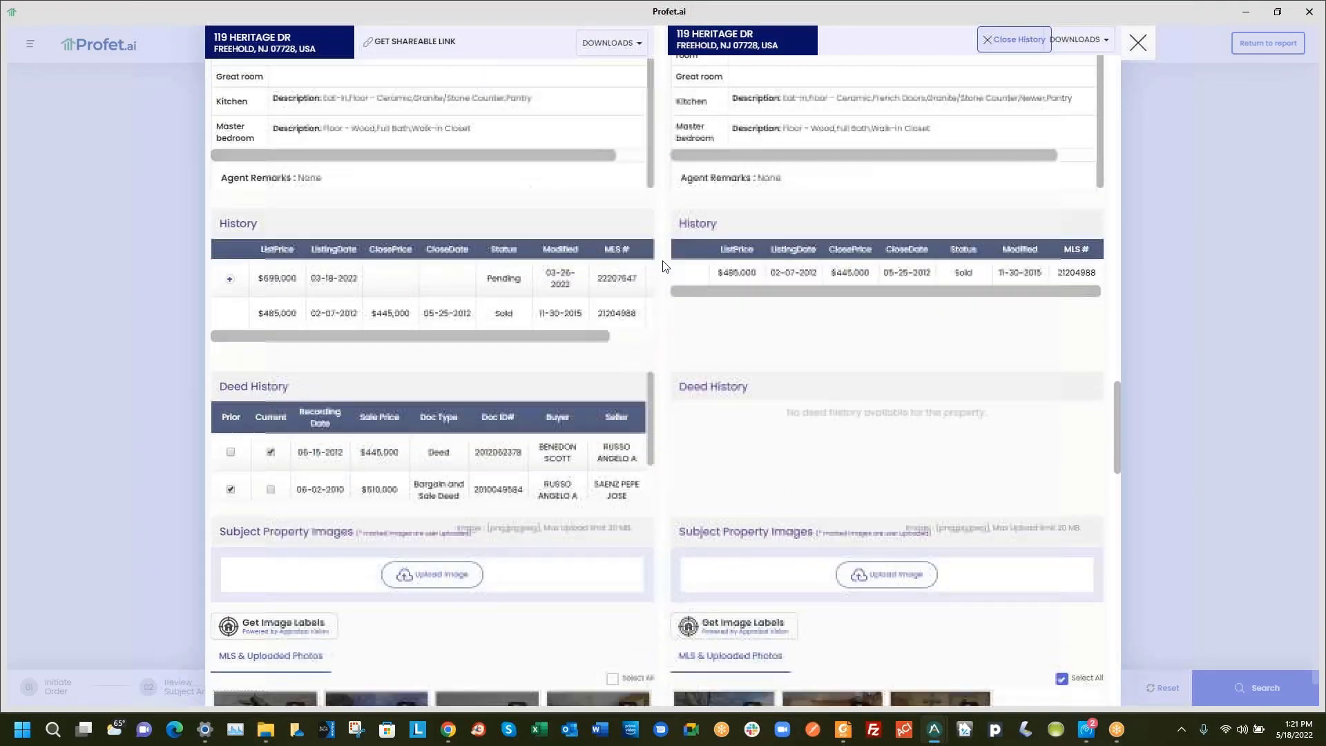
pyautogui.scroll(-6, 663, 266)
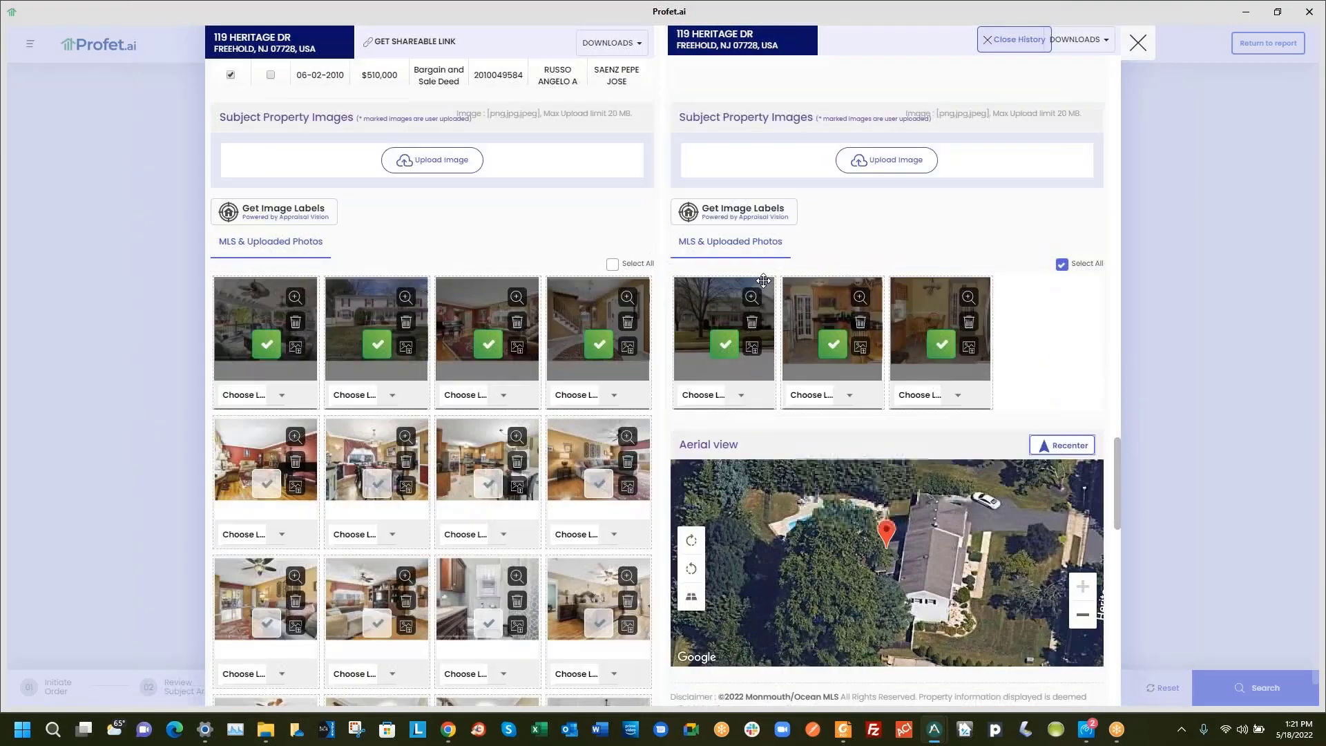
# Clear the prior listing's photo selection and make the house exterior photo primary
pyautogui.scroll(1, 929, 247)
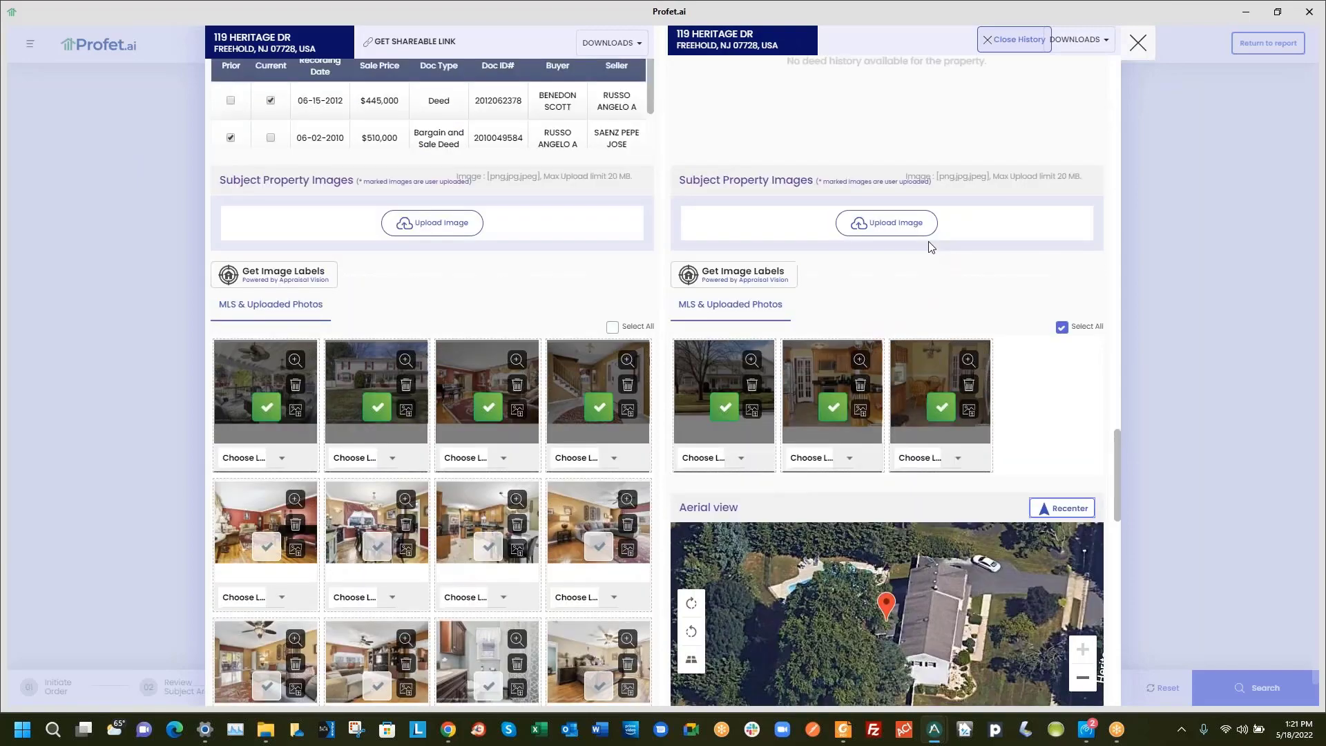
pyautogui.click(1061, 329)
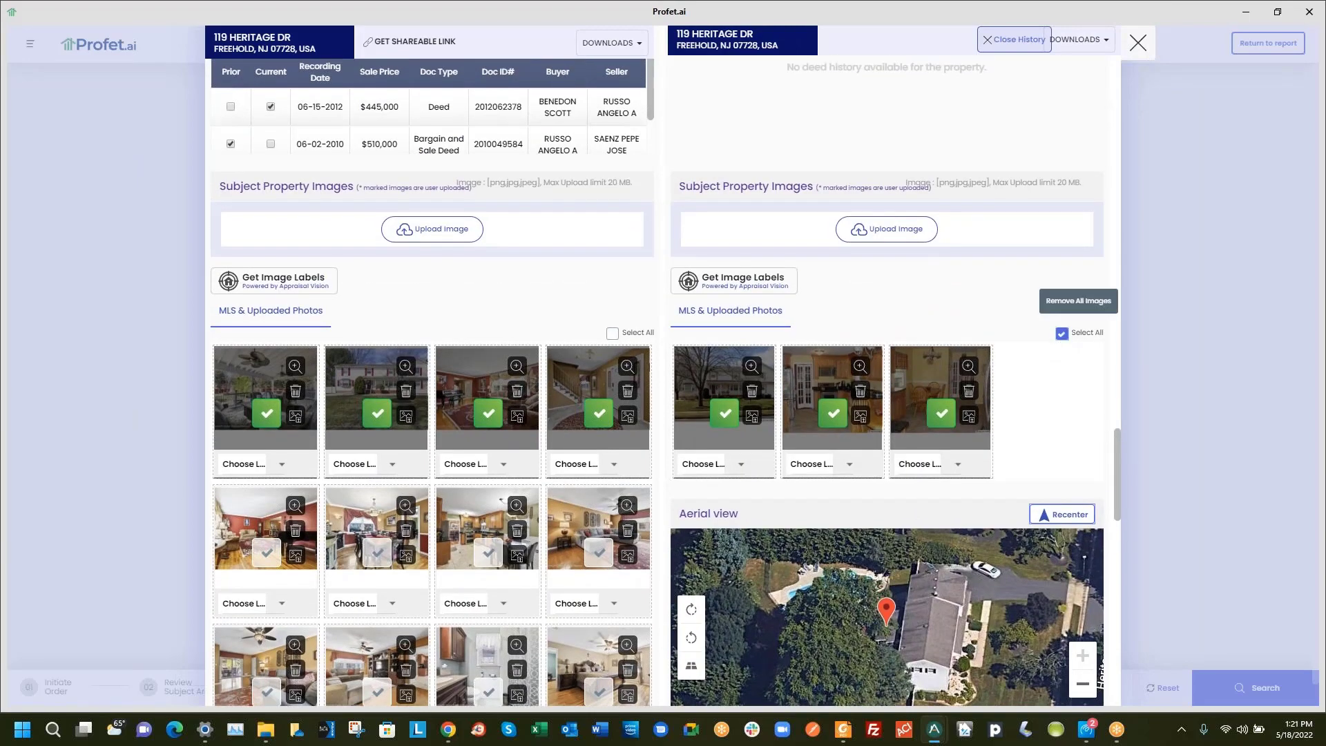
pyautogui.click(752, 417)
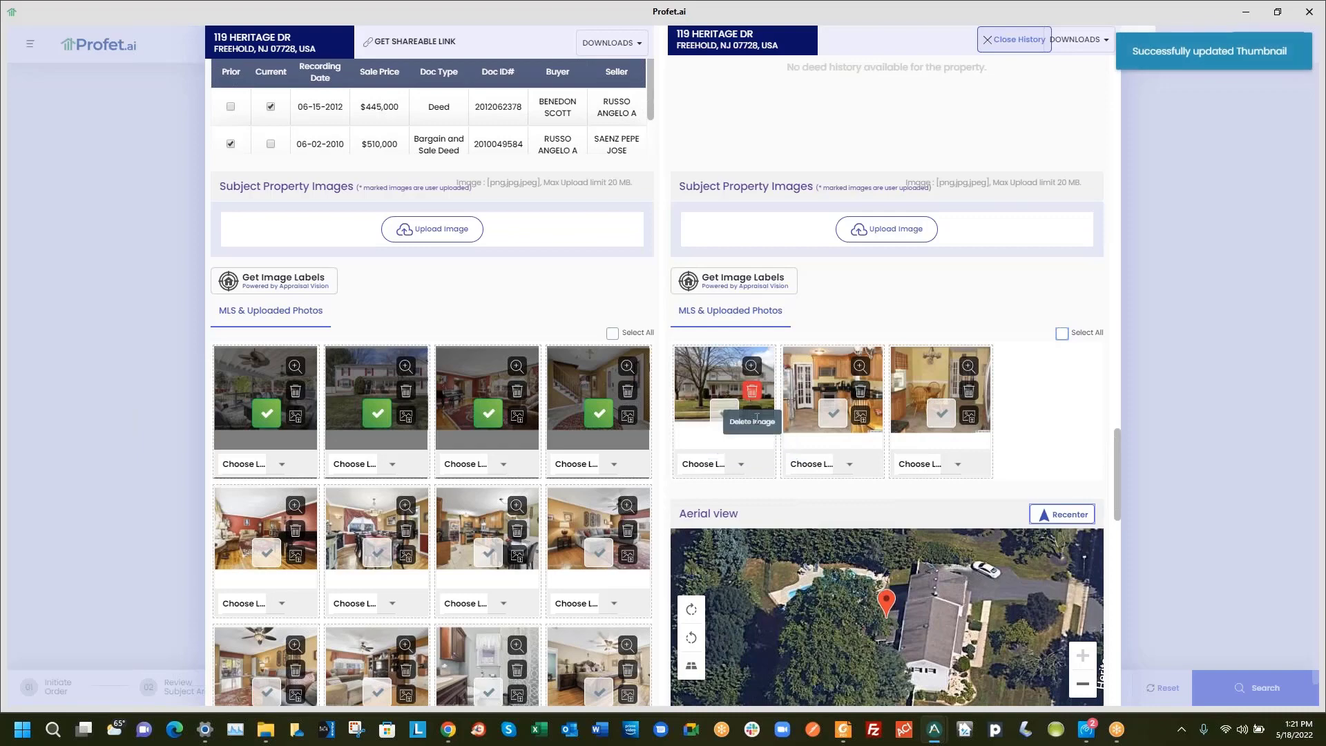
# Preview the prior listing's exterior, kitchen and dining photos, then select all three
pyautogui.click(751, 368)
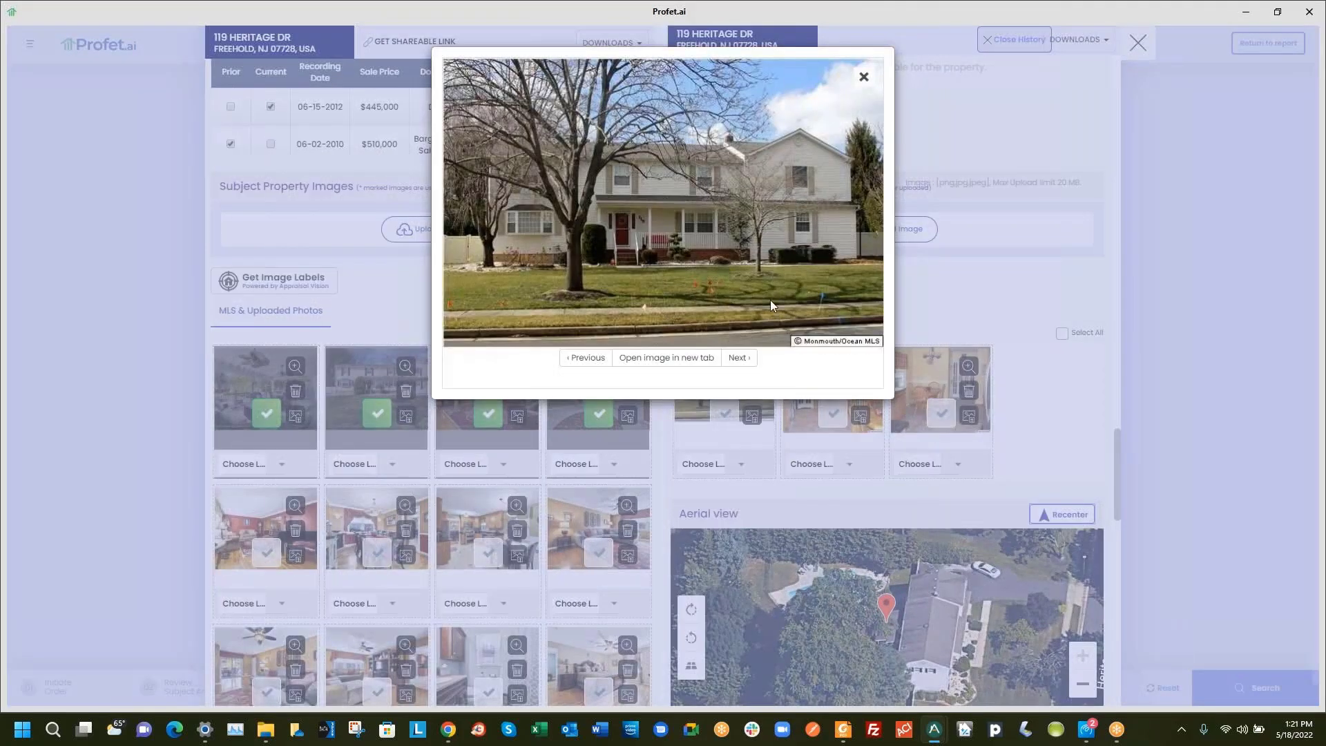
pyautogui.click(738, 360)
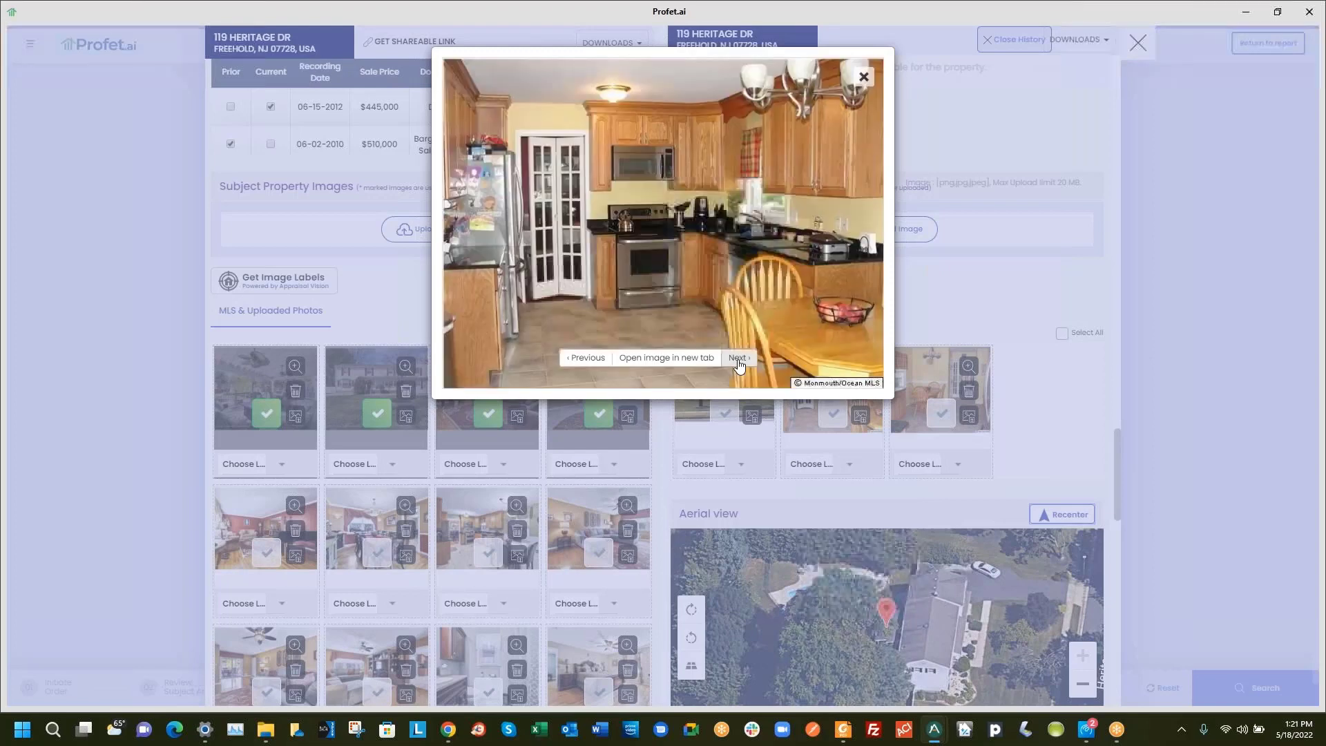
pyautogui.click(740, 359)
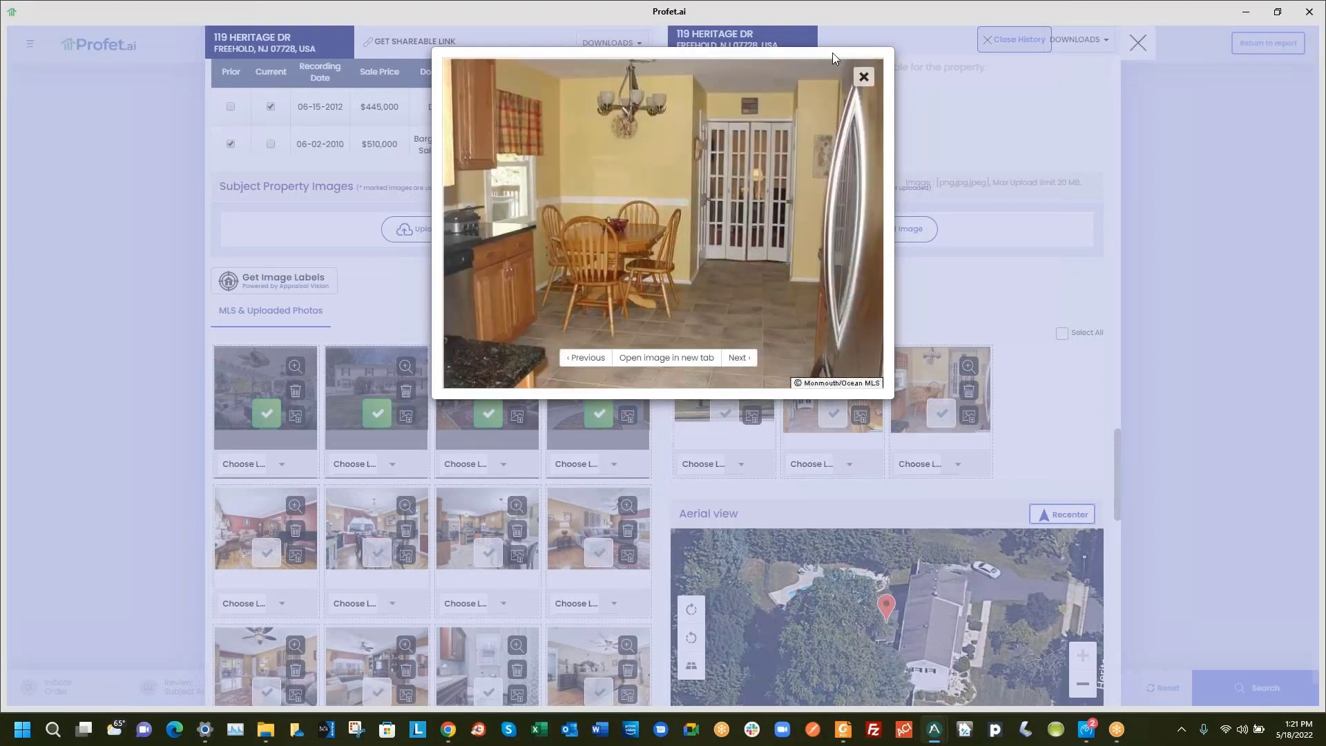
pyautogui.click(863, 77)
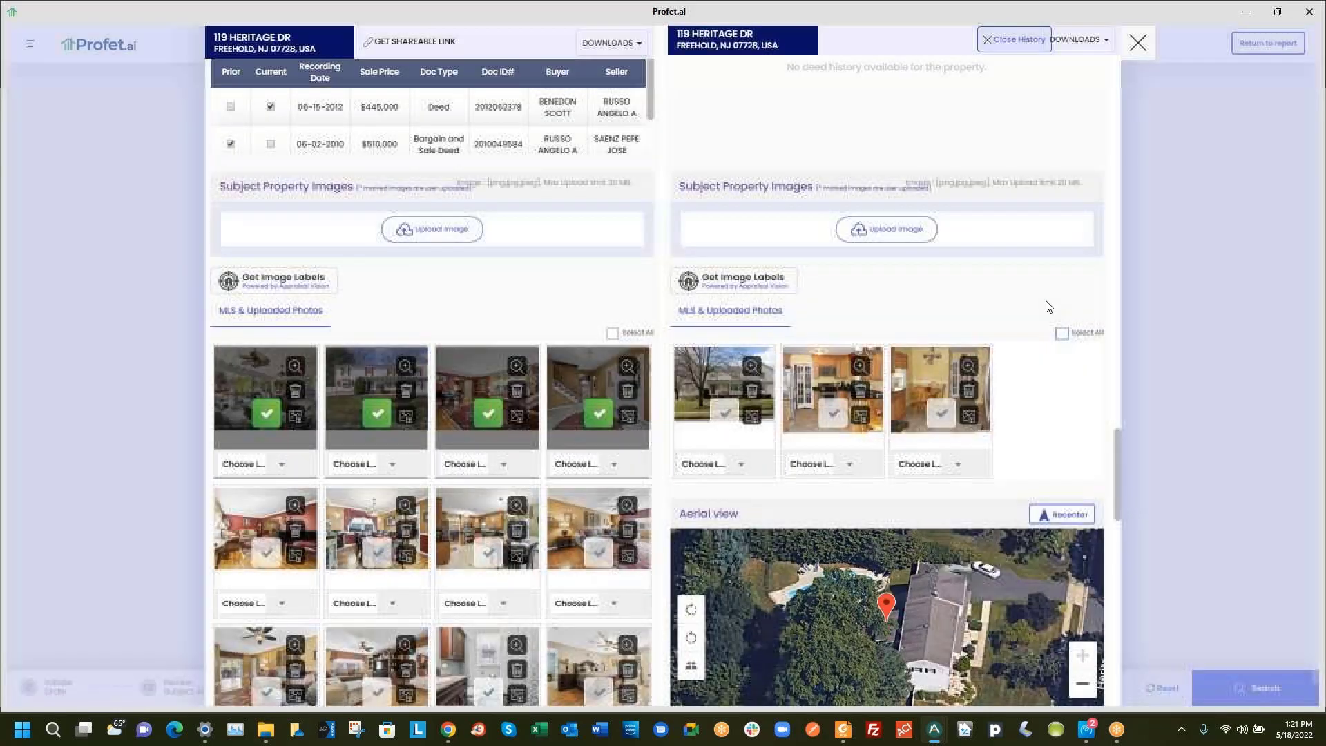
pyautogui.click(1062, 333)
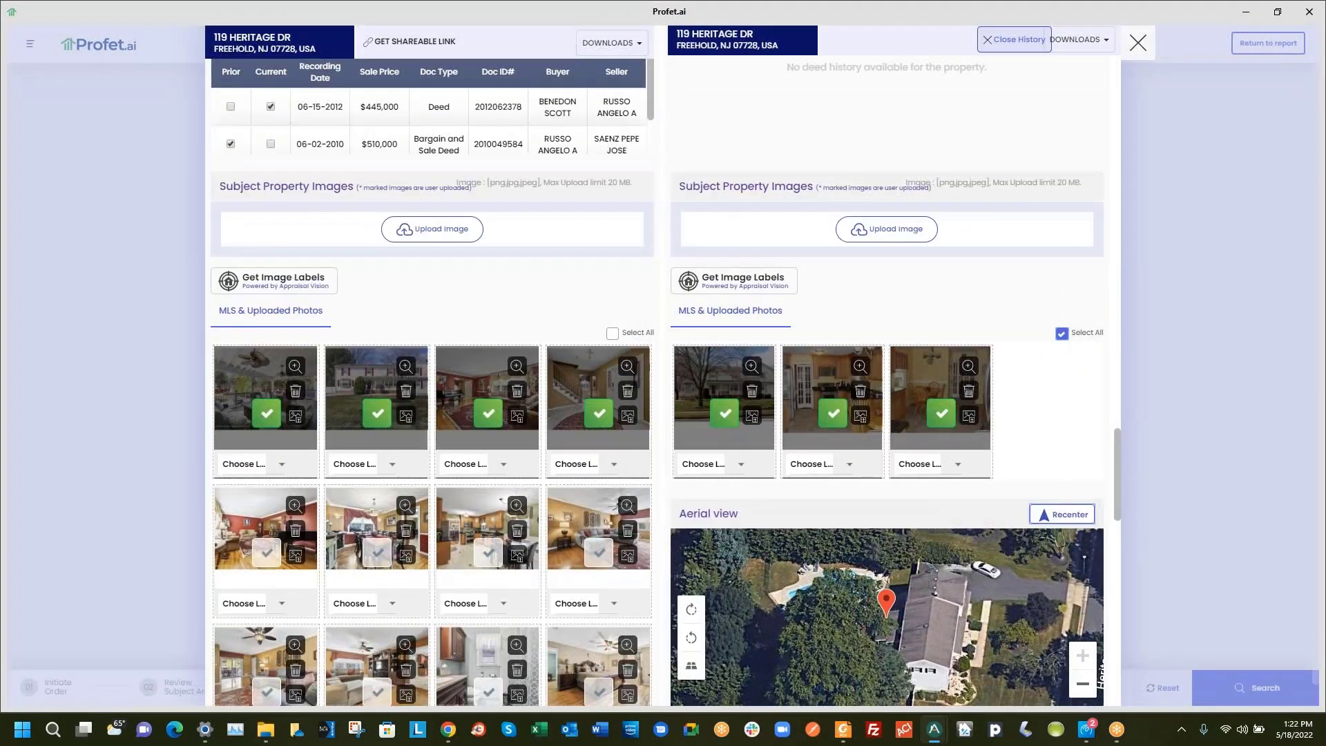
pyautogui.click(407, 506)
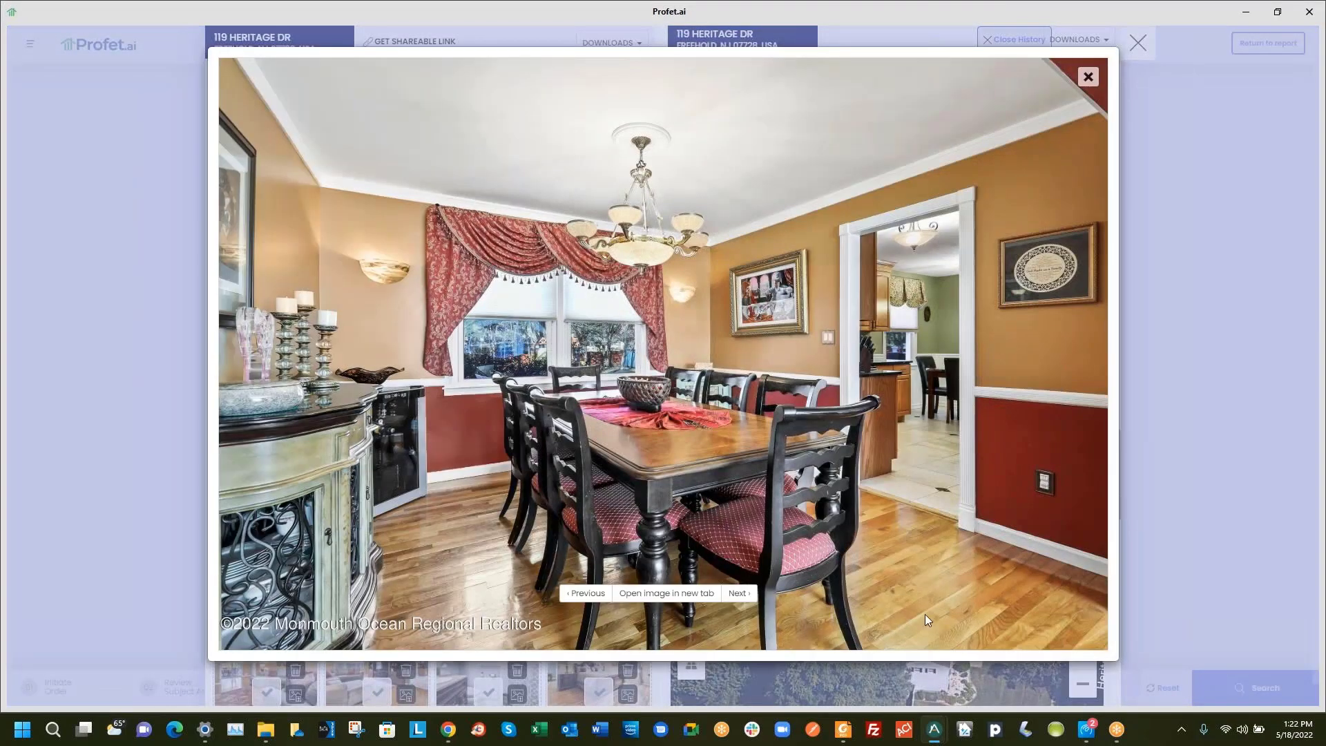
pyautogui.click(739, 593)
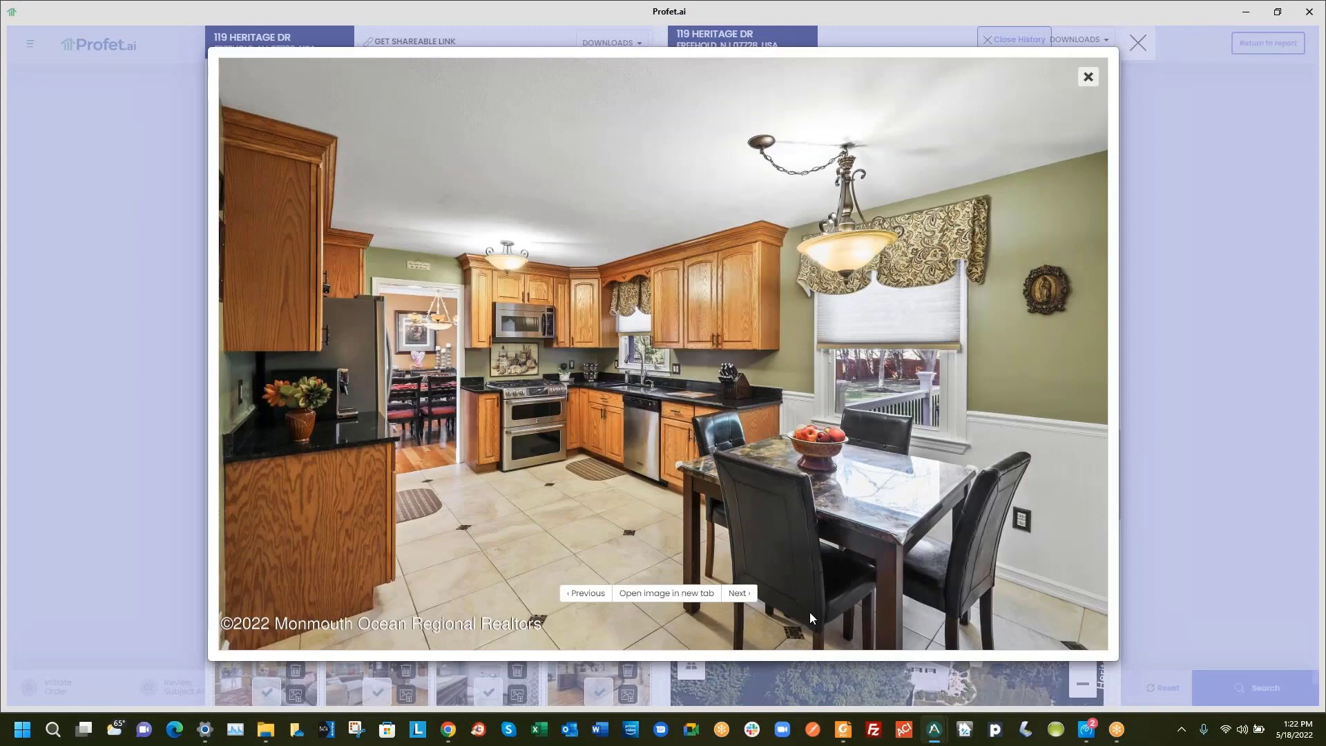
pyautogui.click(738, 594)
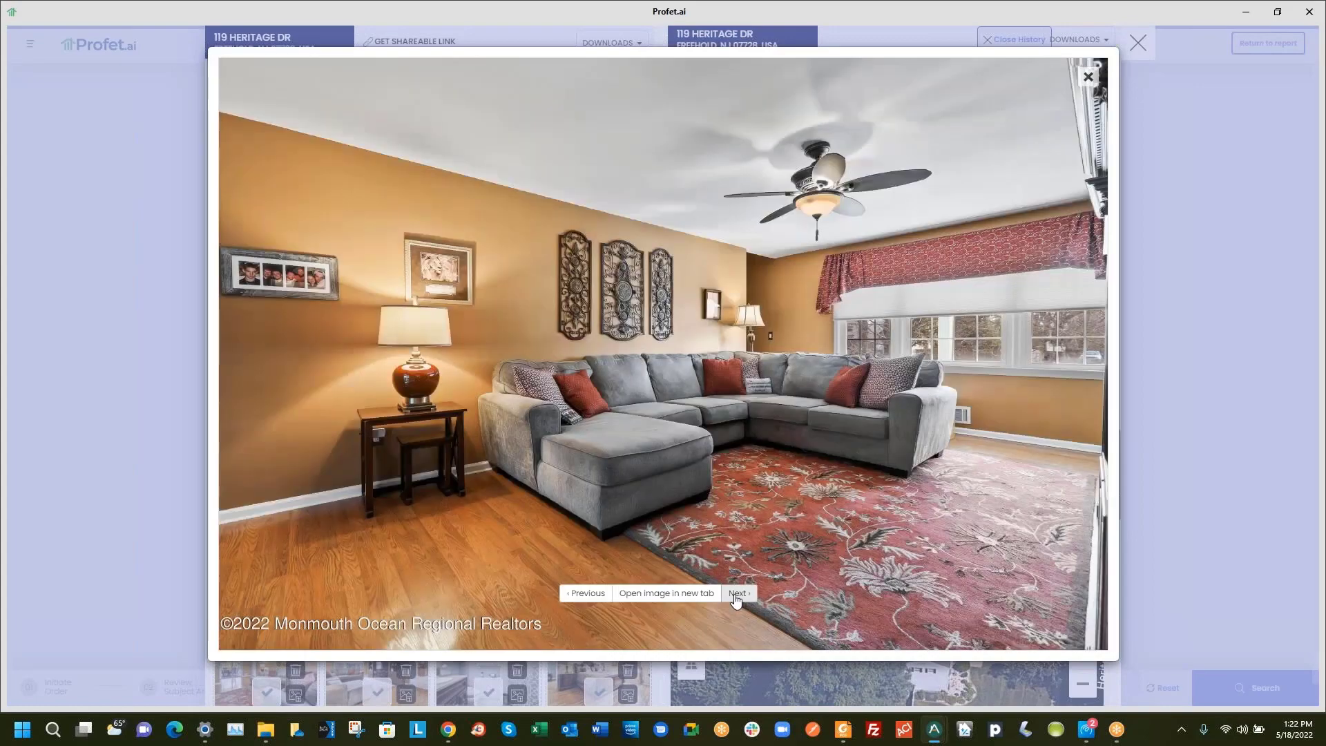
pyautogui.click(736, 598)
pyautogui.click(737, 601)
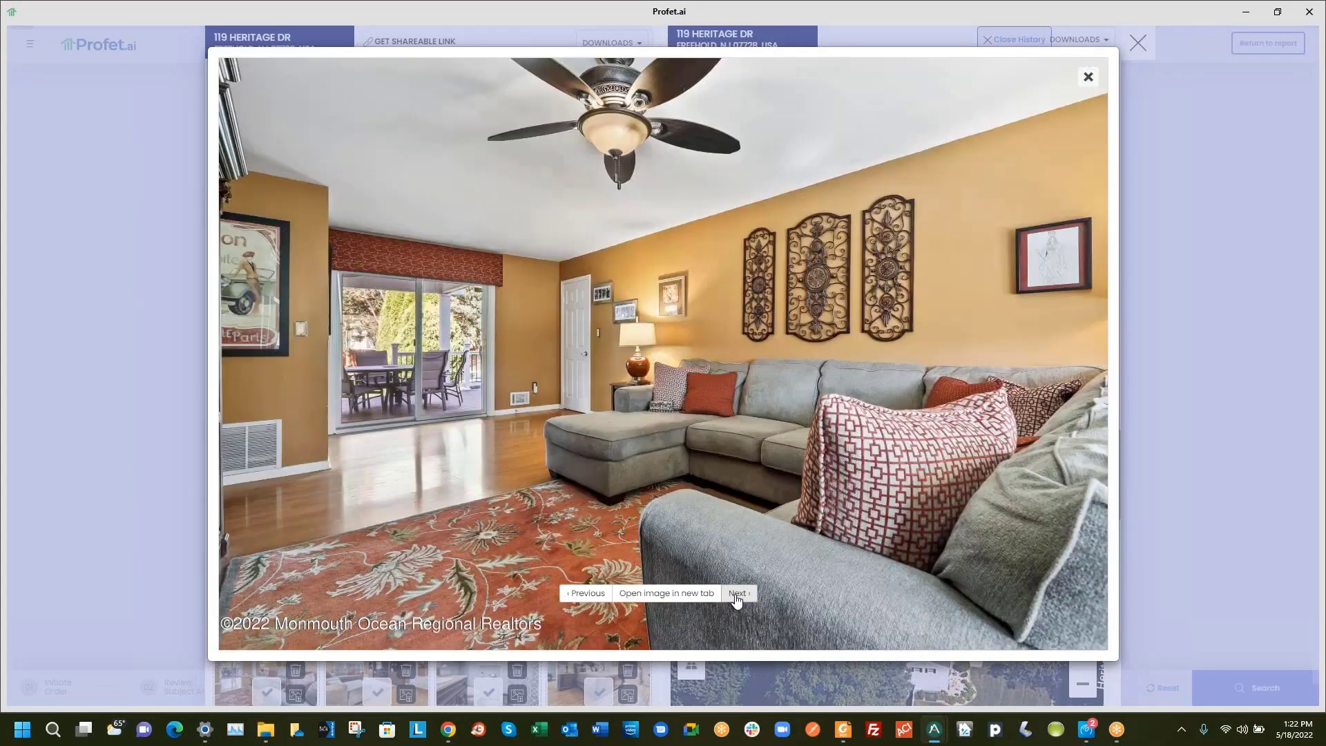
pyautogui.click(737, 600)
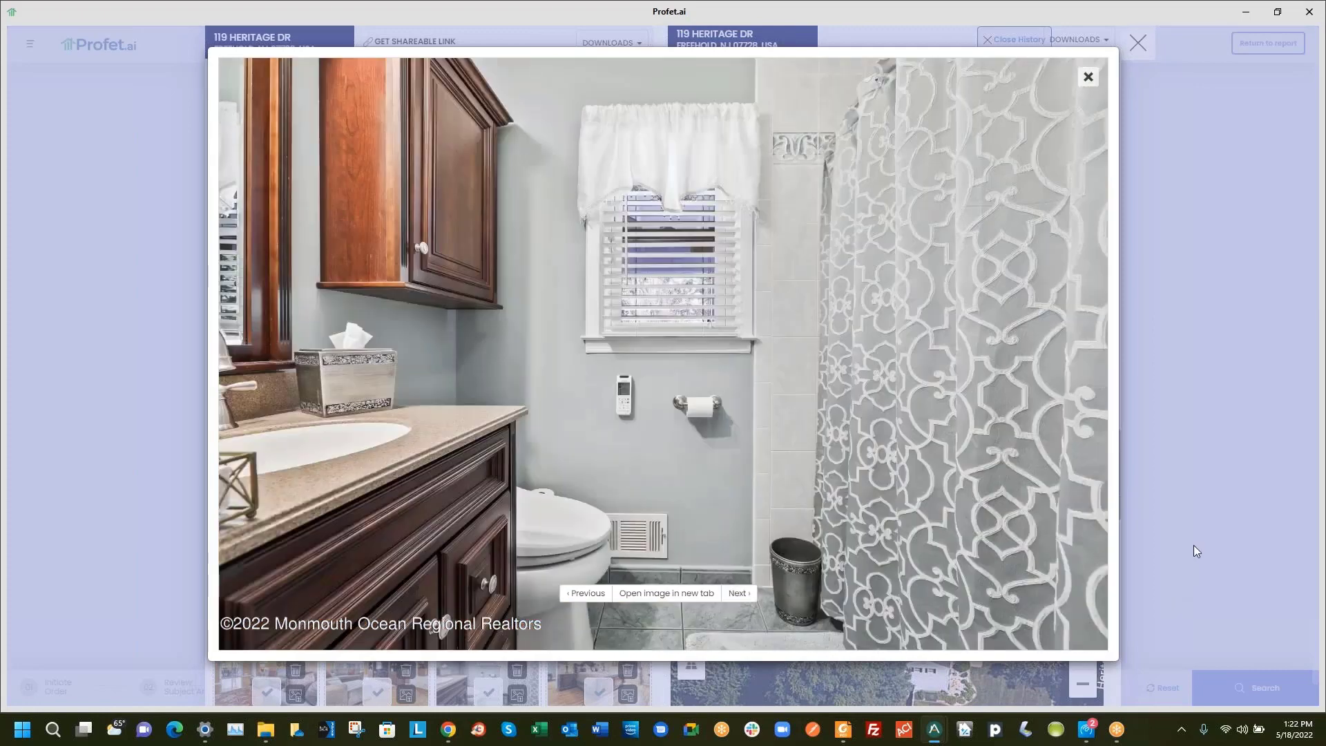
pyautogui.click(1180, 502)
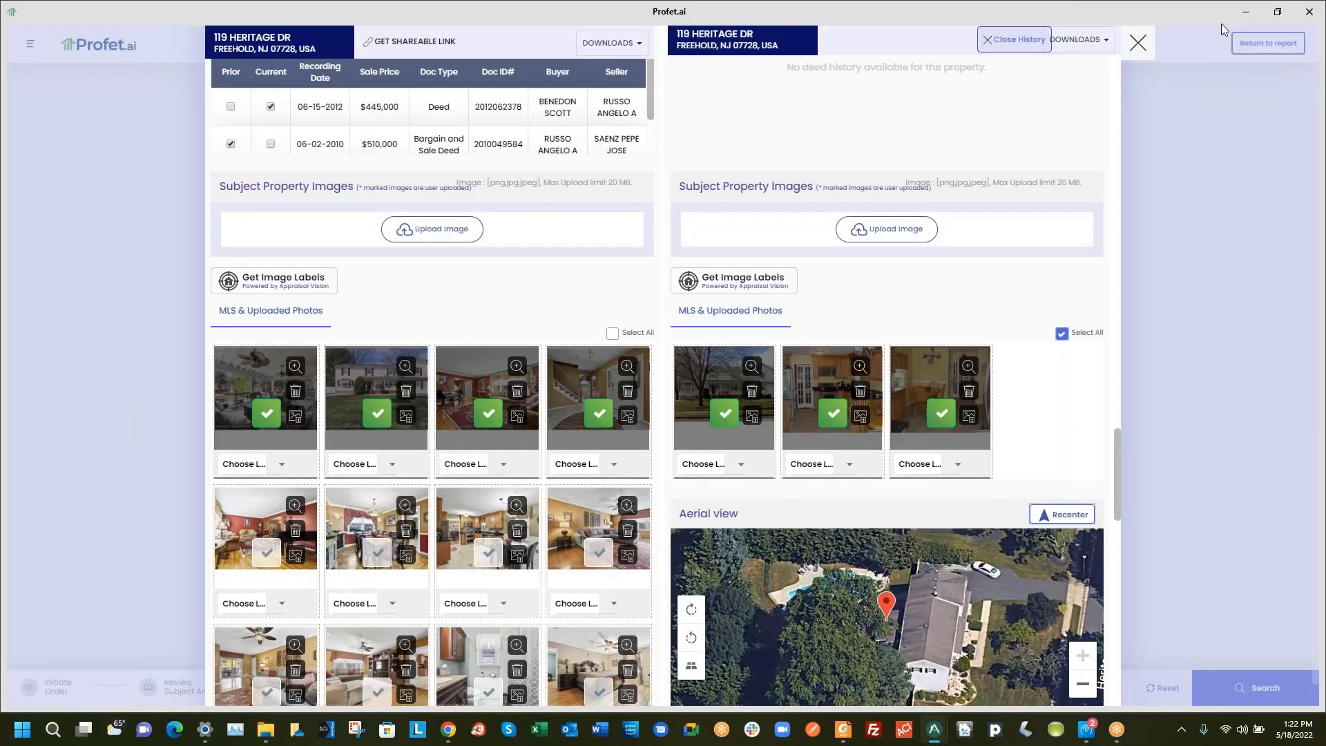
pyautogui.click(1139, 43)
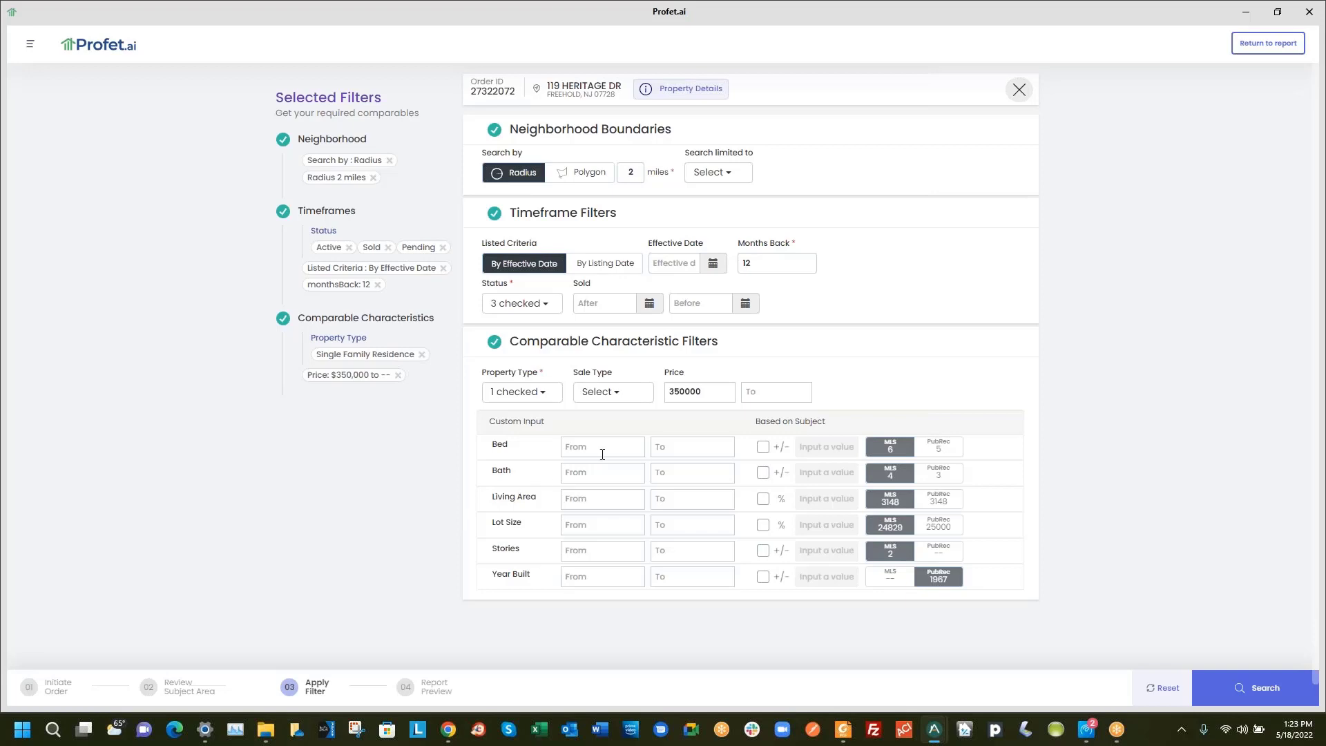
pyautogui.click(719, 174)
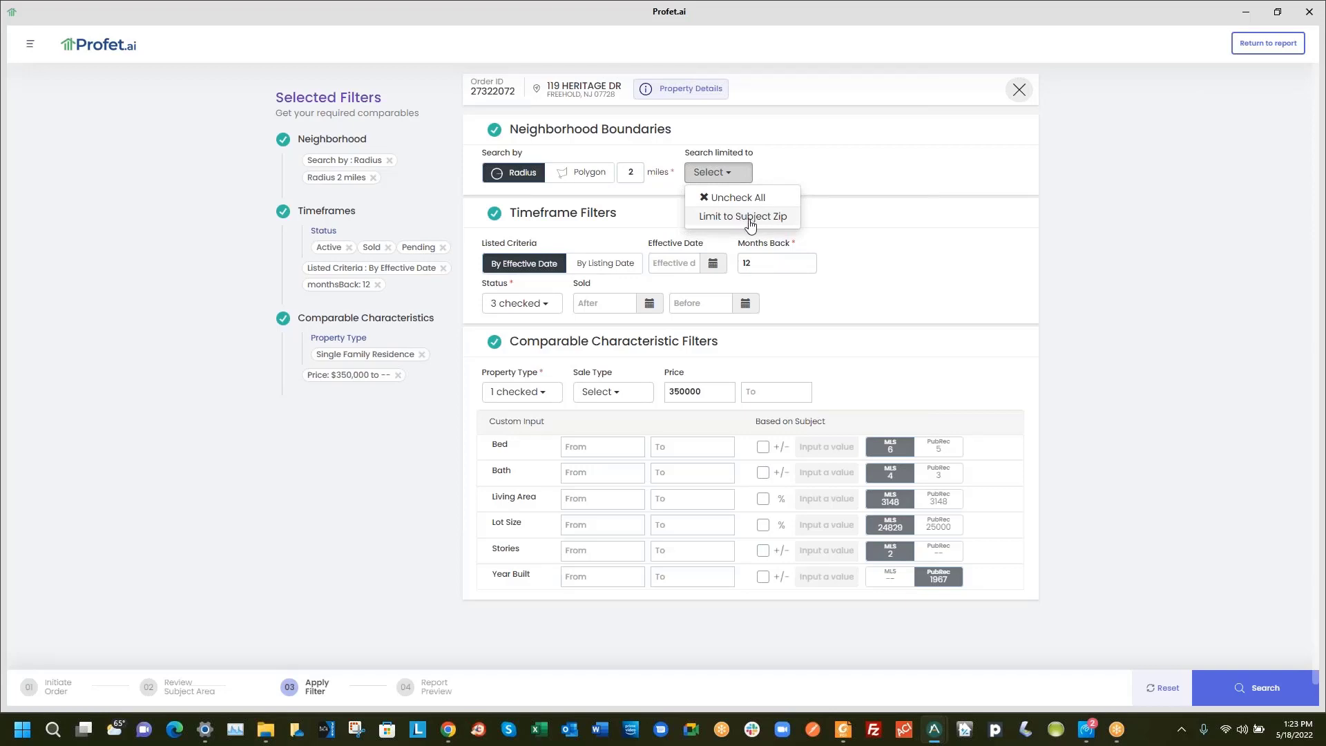
pyautogui.click(492, 270)
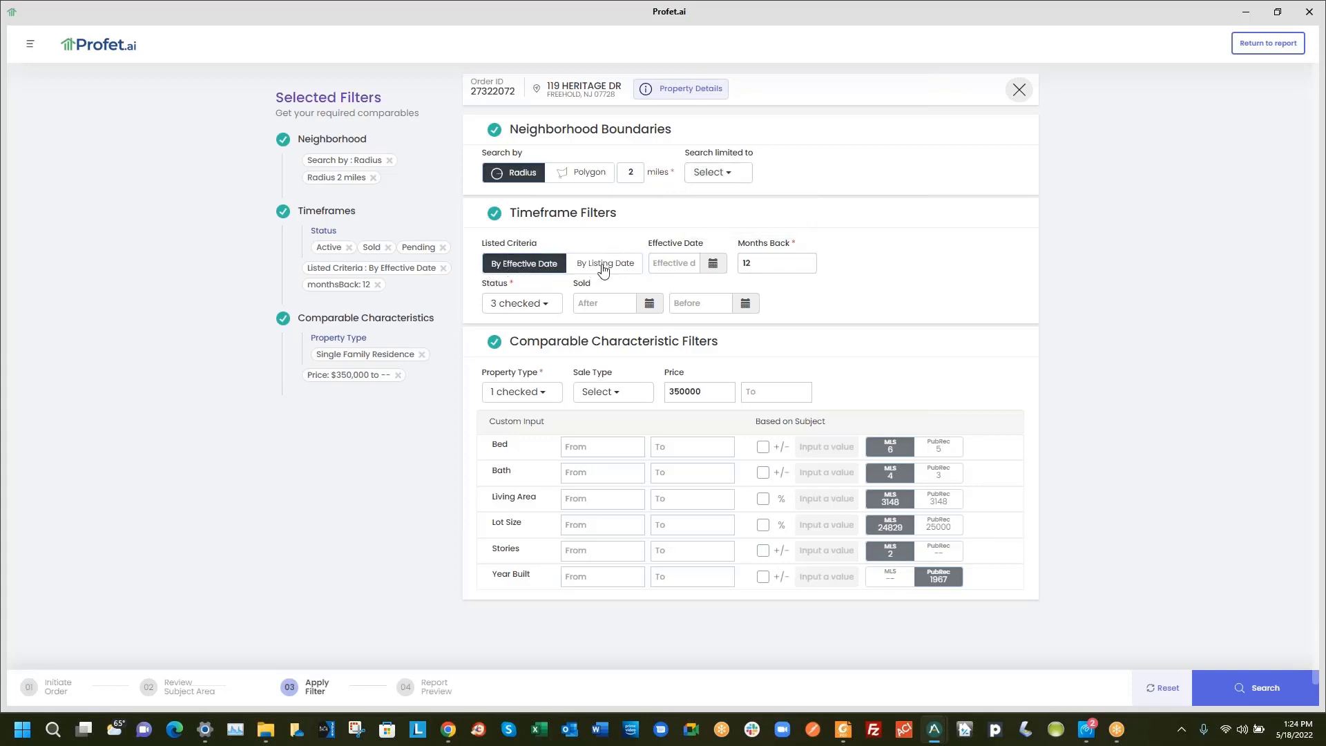
pyautogui.click(511, 303)
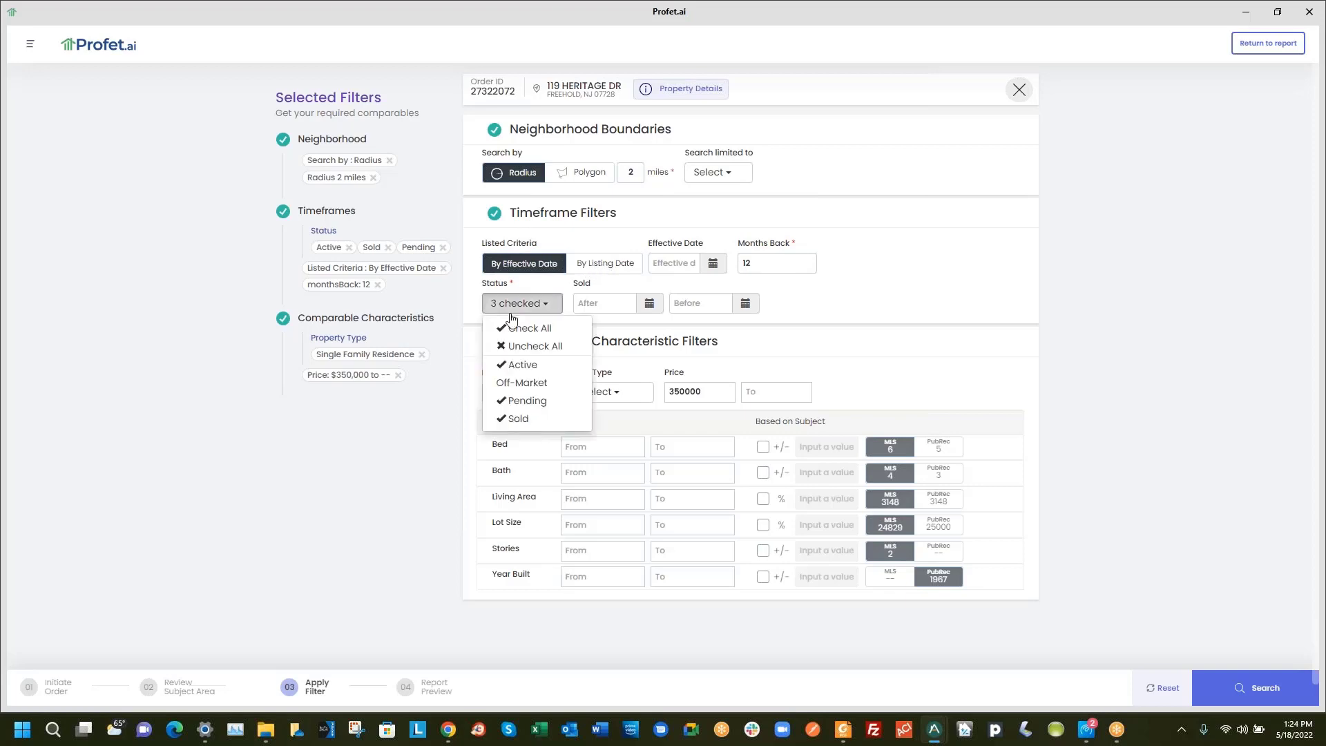
pyautogui.click(542, 383)
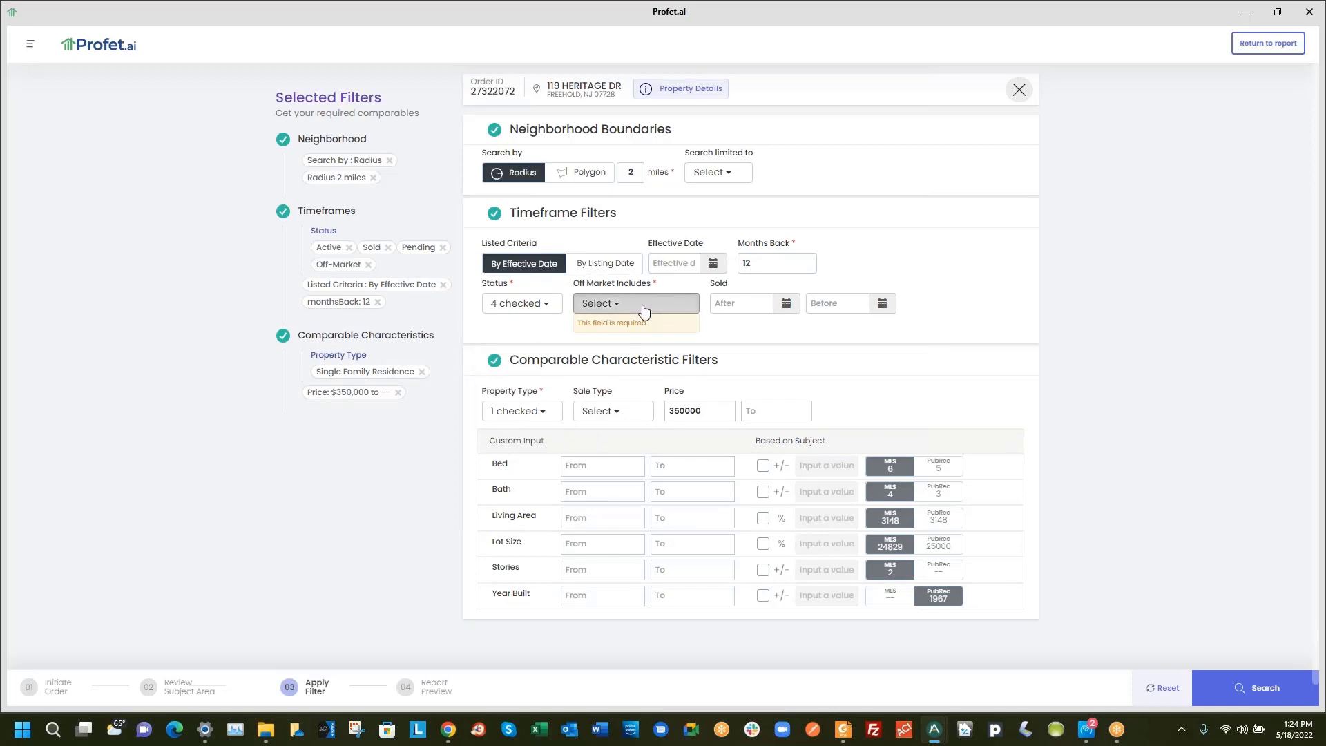
pyautogui.click(639, 303)
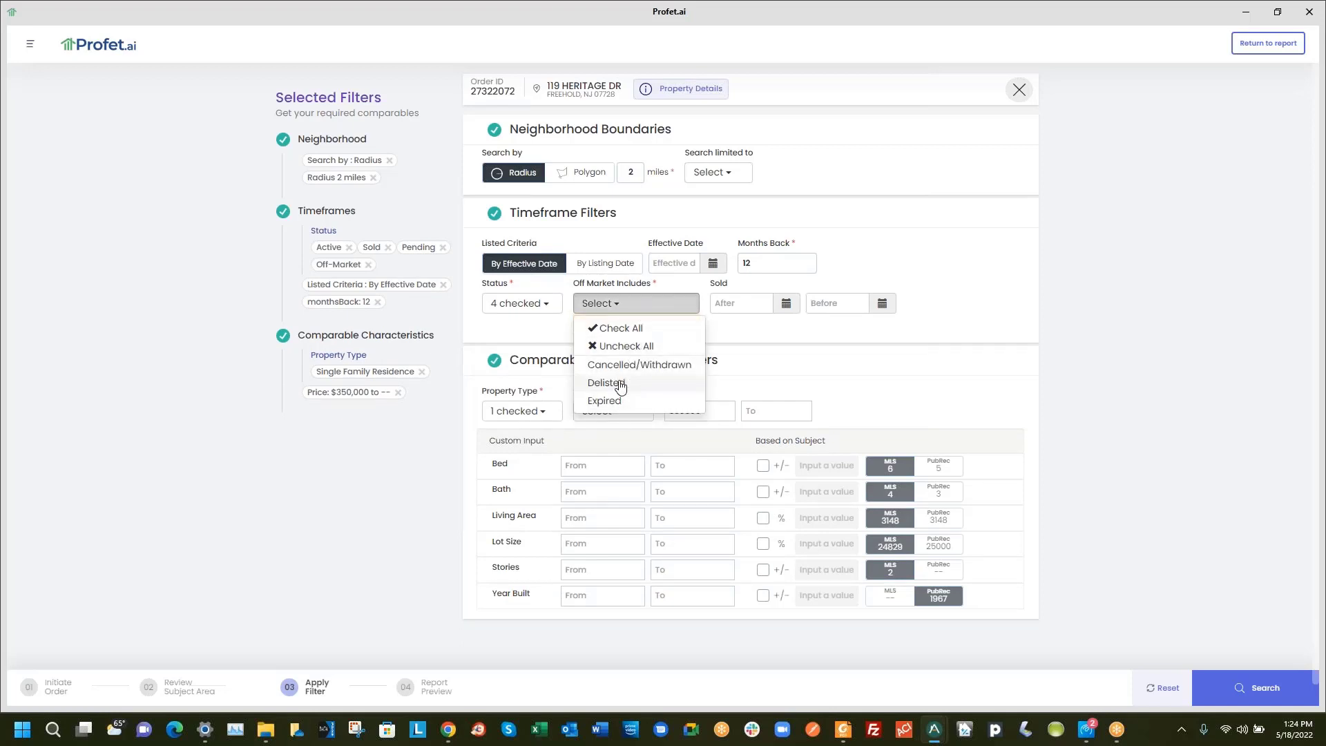
pyautogui.click(541, 304)
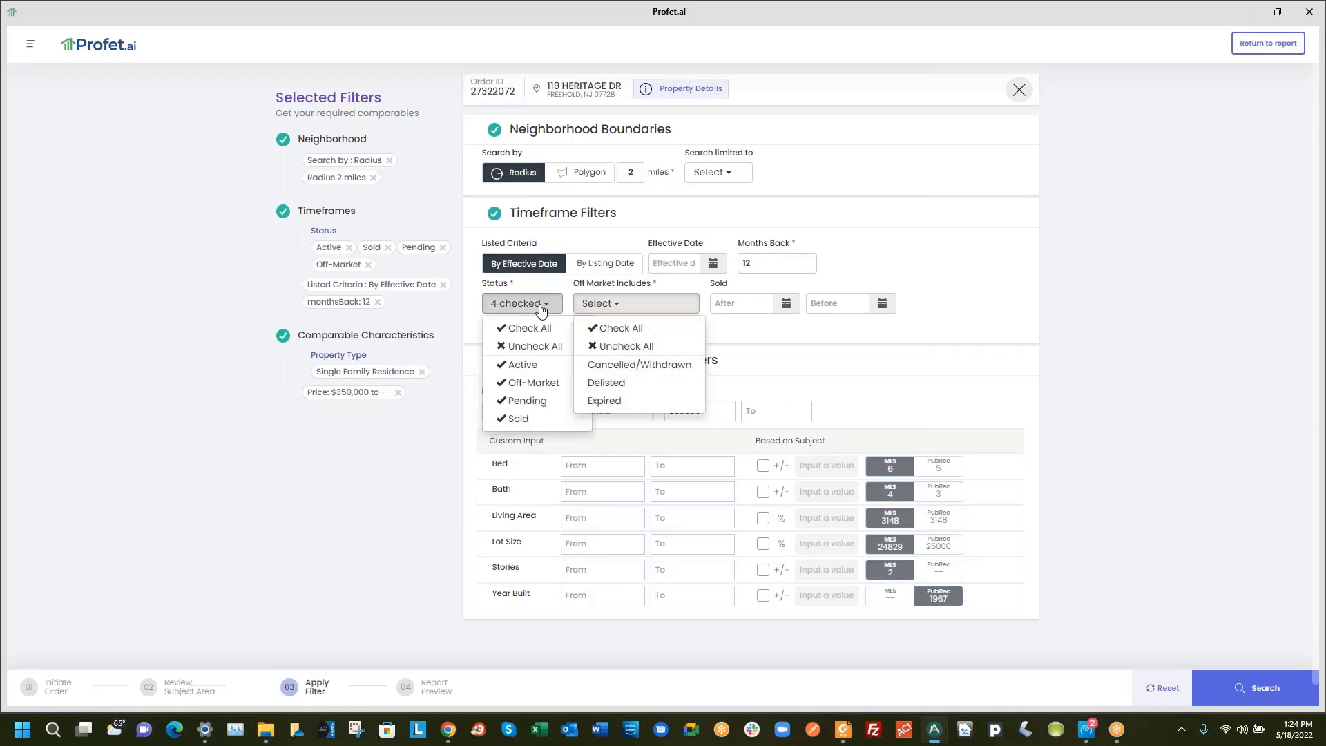
pyautogui.click(523, 385)
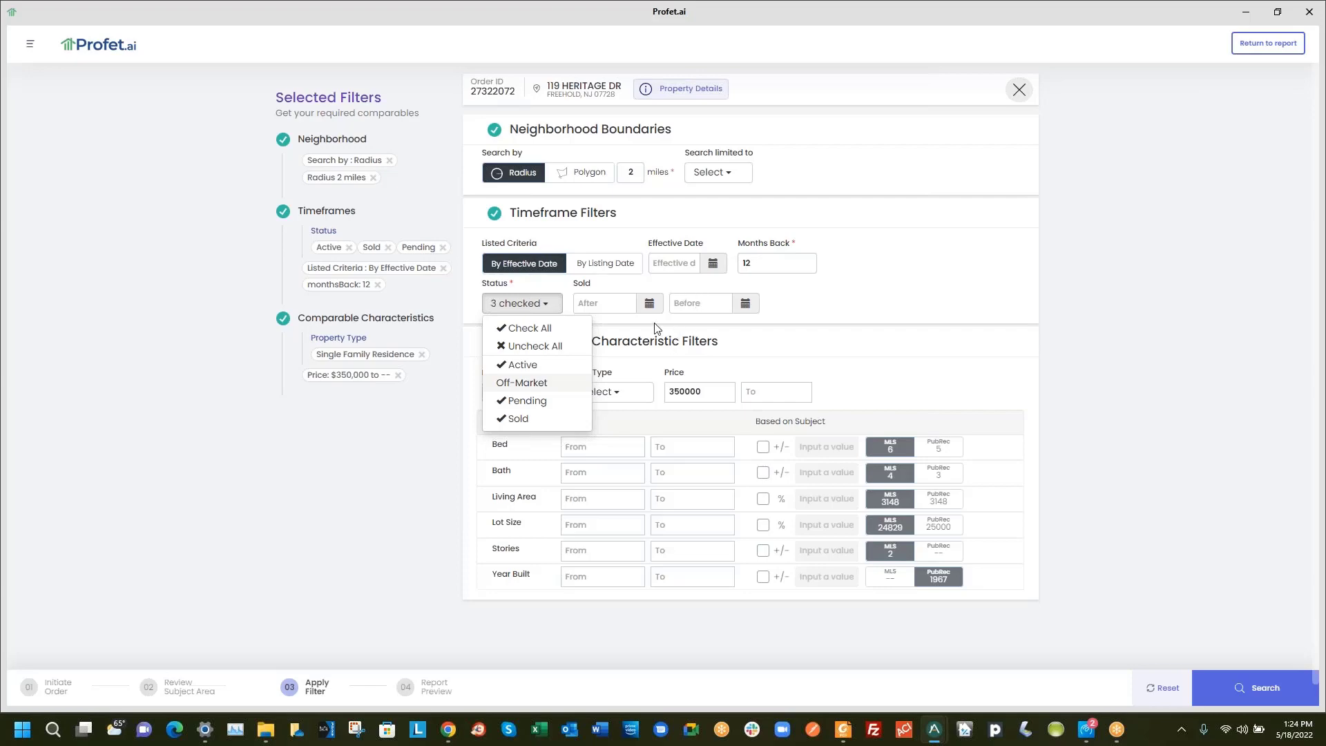
pyautogui.click(748, 332)
# Look through the Property Type and Sale Type choices without changing them
pyautogui.click(506, 399)
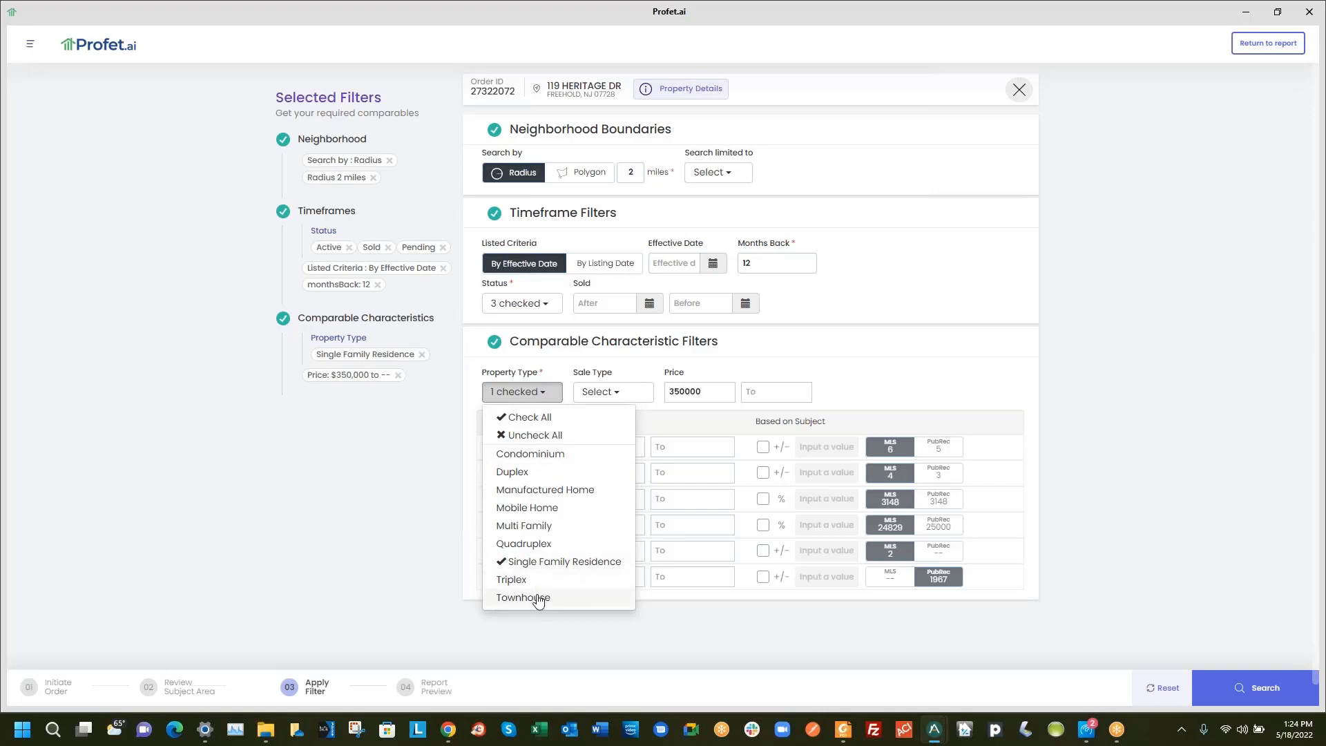
pyautogui.click(611, 392)
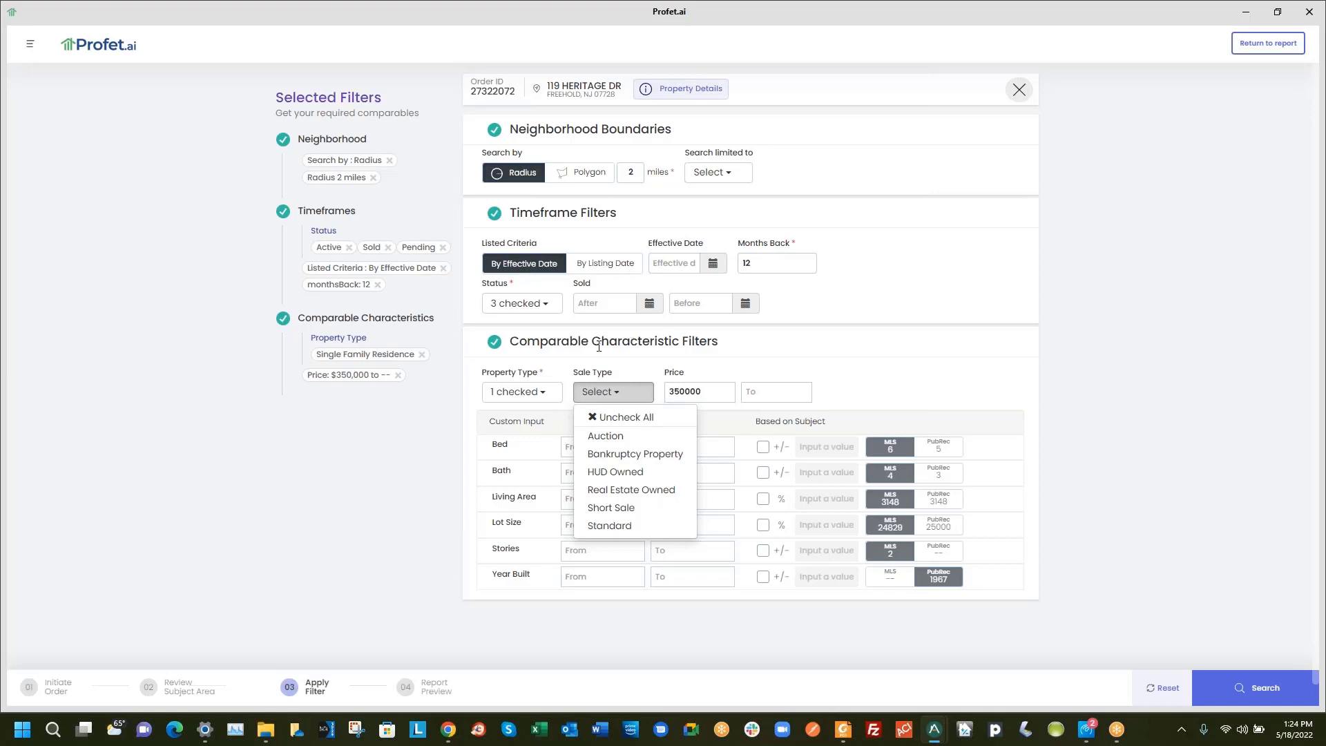
pyautogui.click(707, 391)
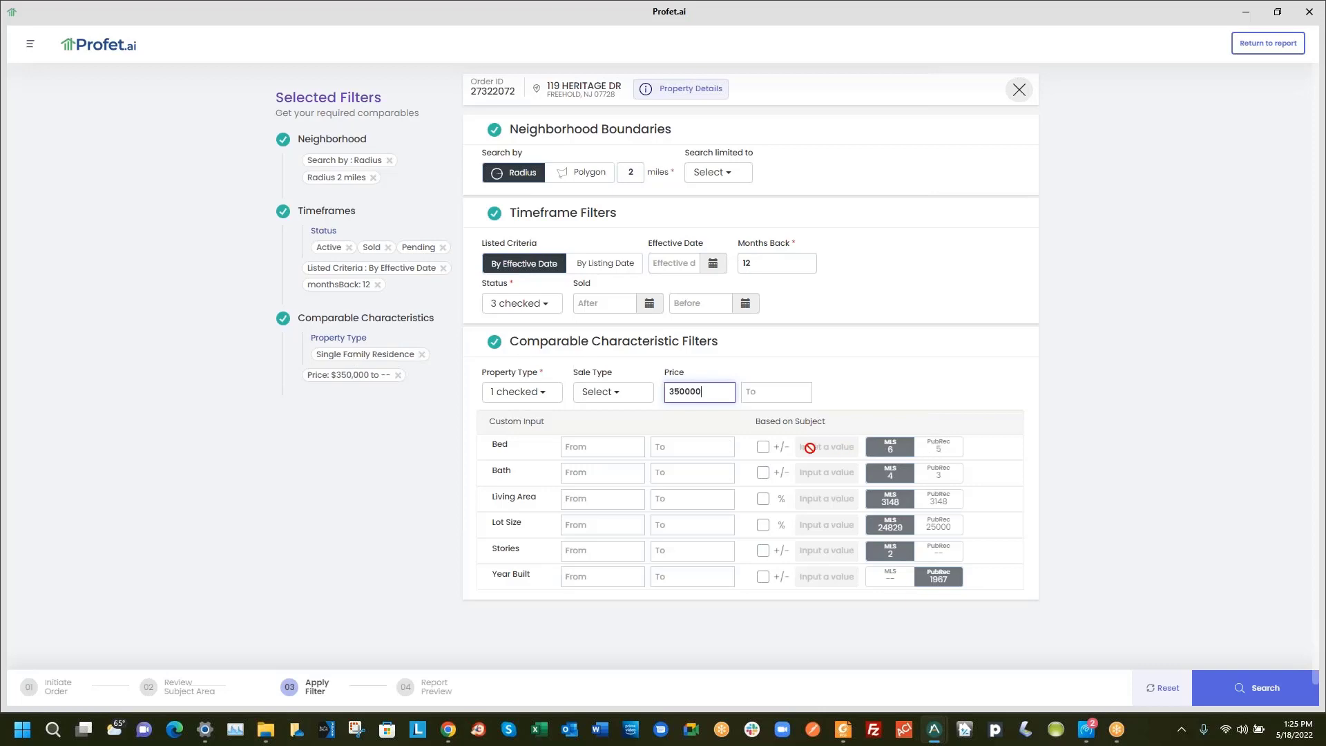
# Try a bedroom range of 1 around the subject, then clear Bed +/- and run the search
pyautogui.click(763, 448)
pyautogui.click(836, 450)
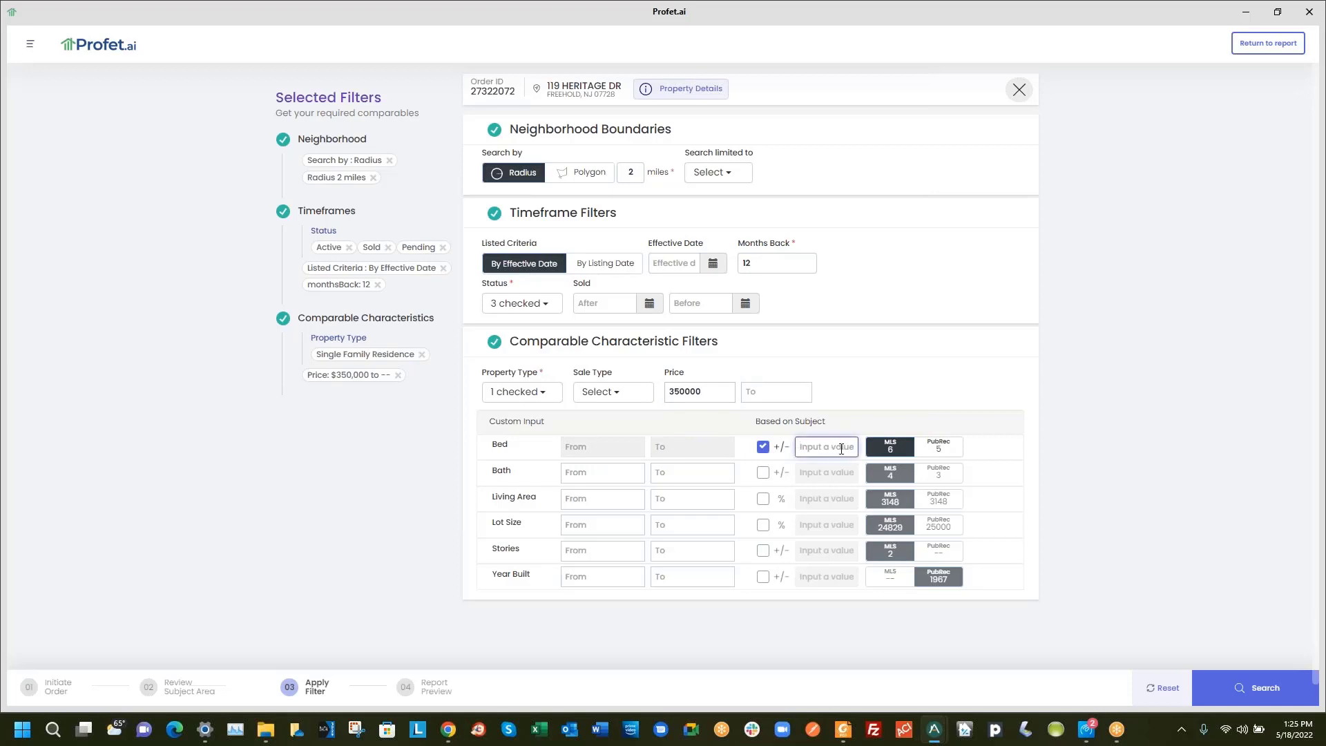
pyautogui.write('1')
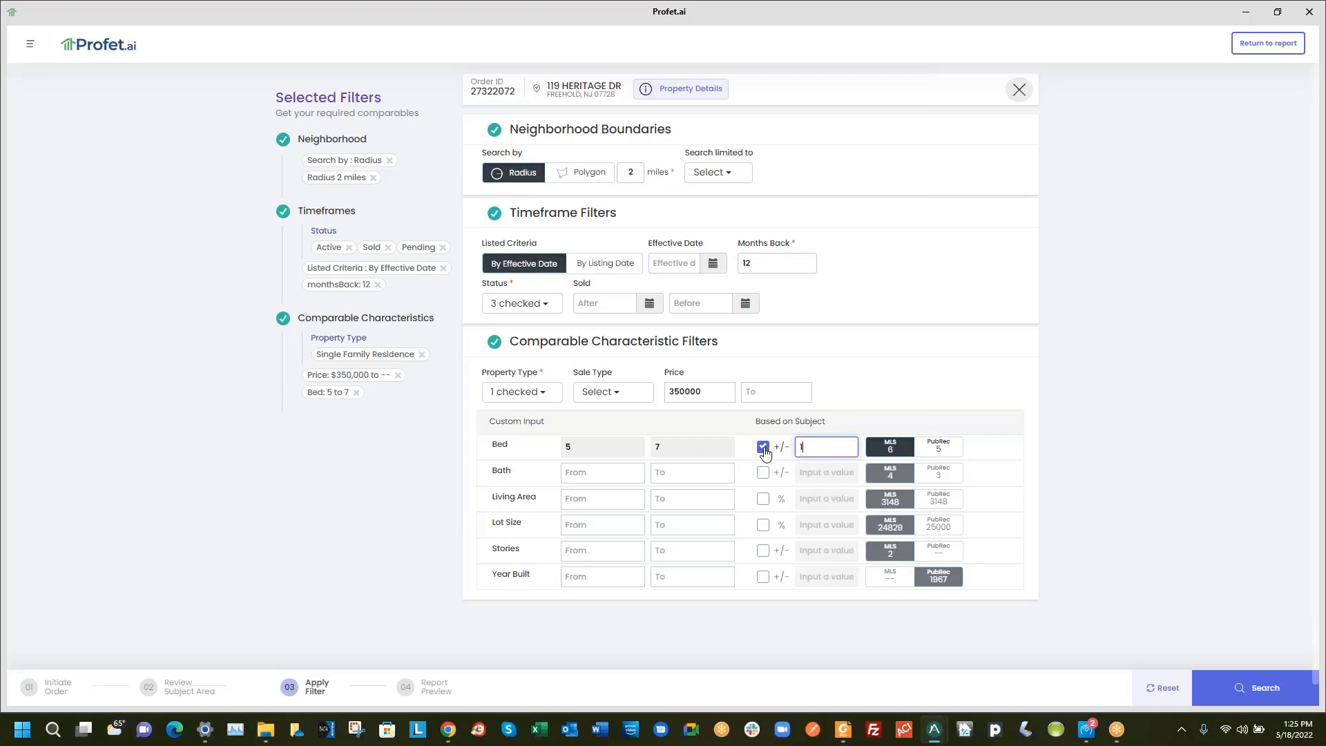
pyautogui.click(935, 448)
pyautogui.doubleClick(814, 445)
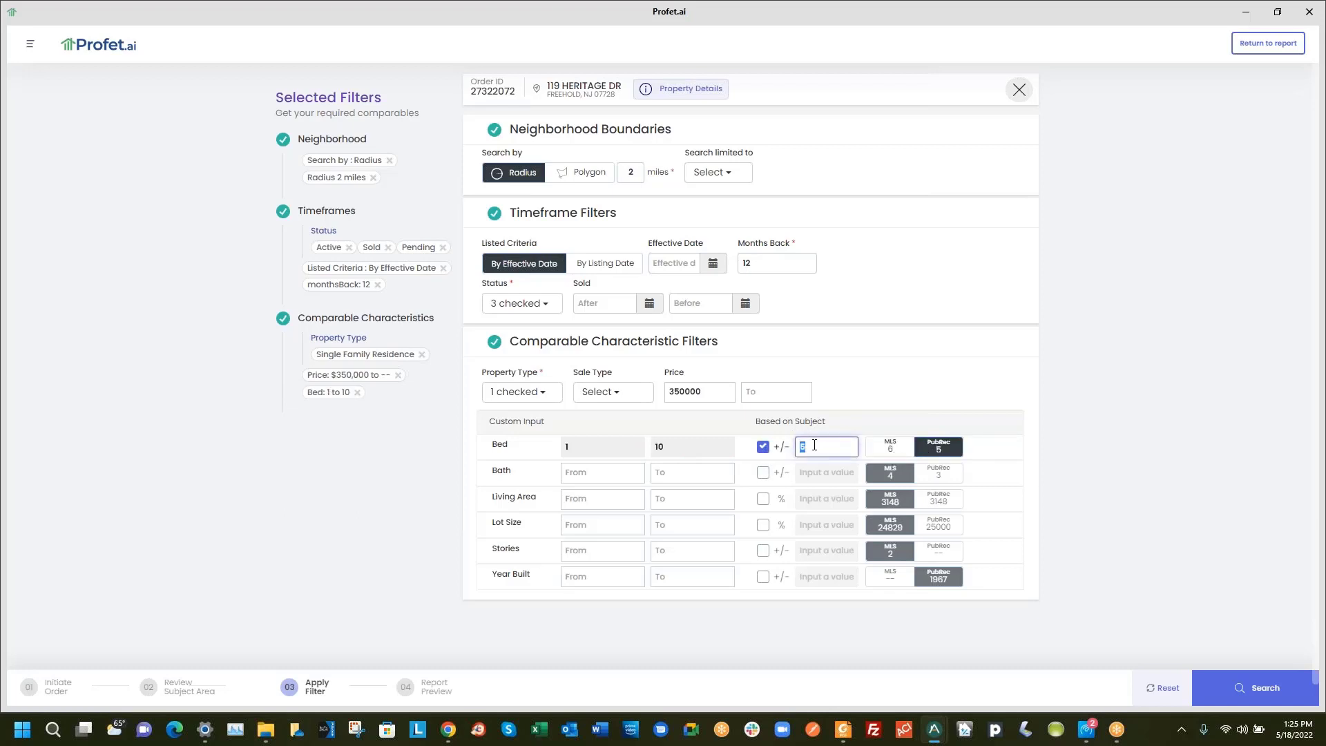
pyautogui.write('1')
pyautogui.click(762, 447)
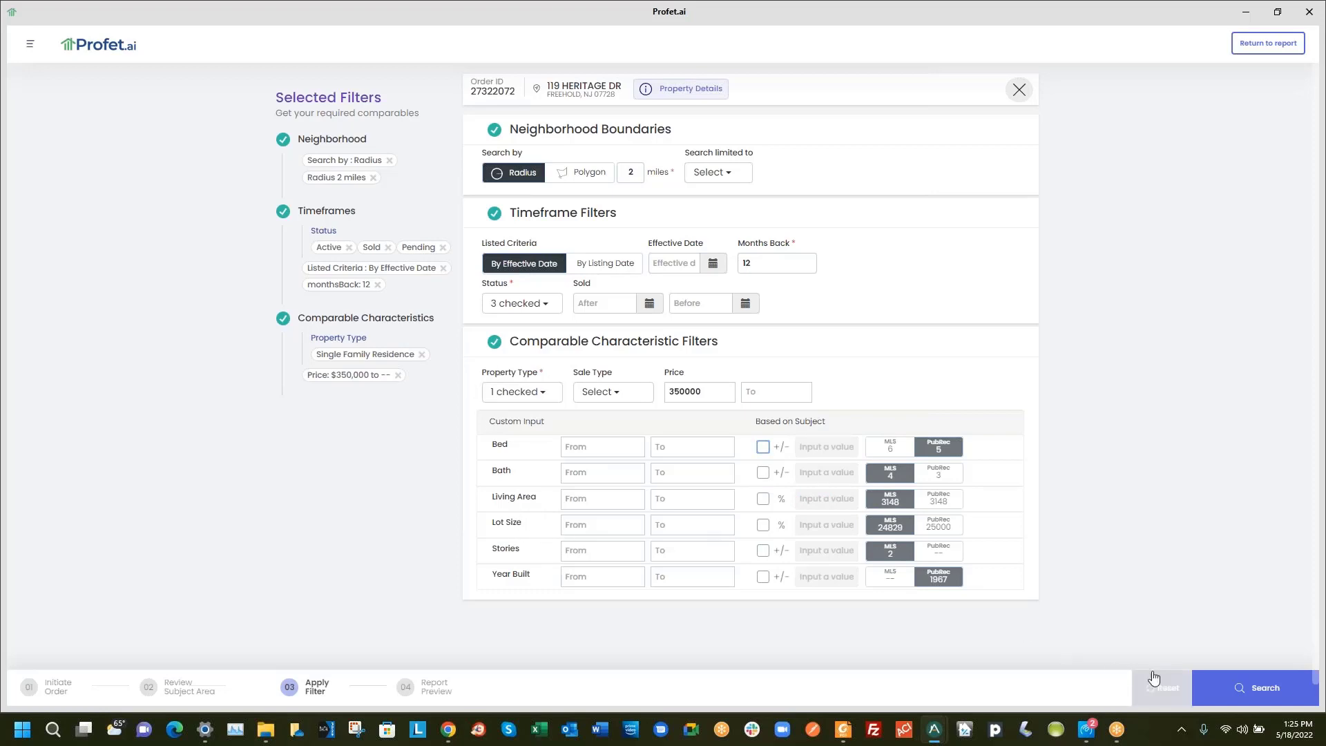
pyautogui.click(1258, 688)
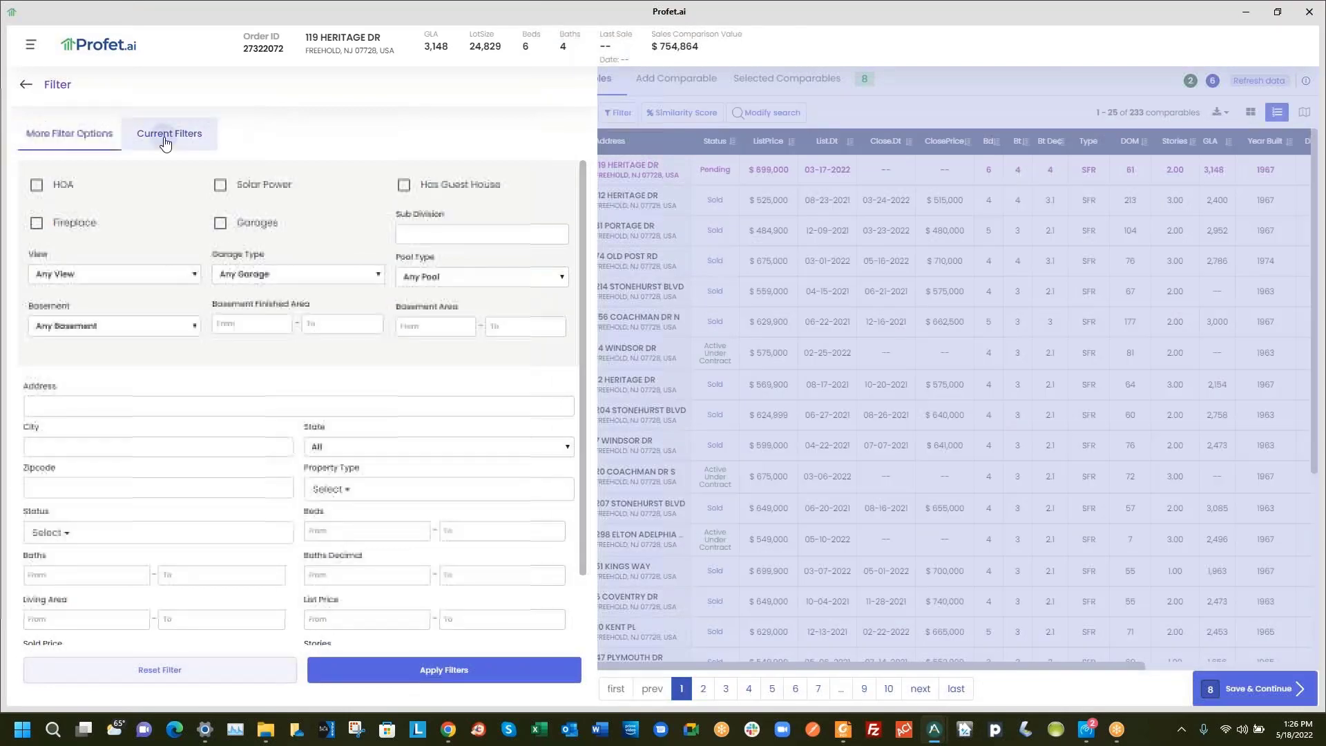
# Review Current Filters and More Filter Options, then close the Filter panel to show the 233 comparables
pyautogui.click(166, 133)
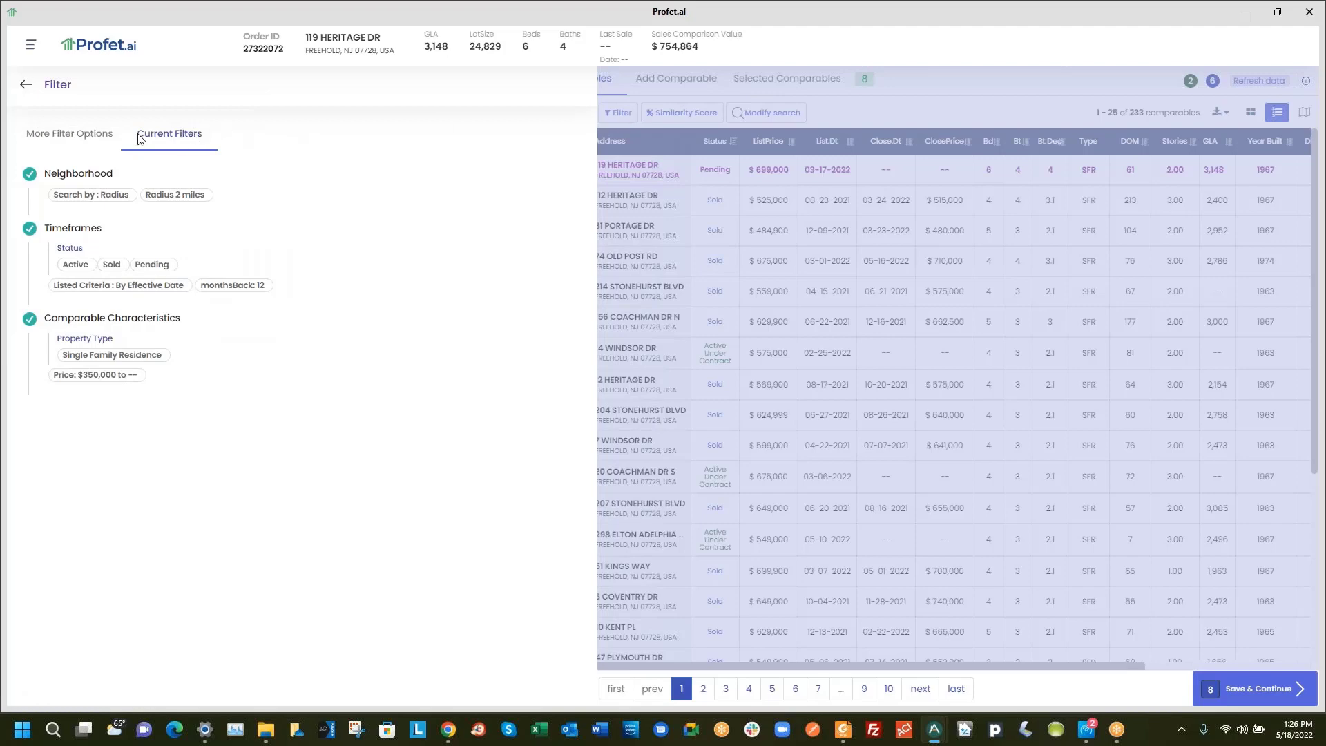
pyautogui.click(86, 141)
pyautogui.scroll(-2, 306, 448)
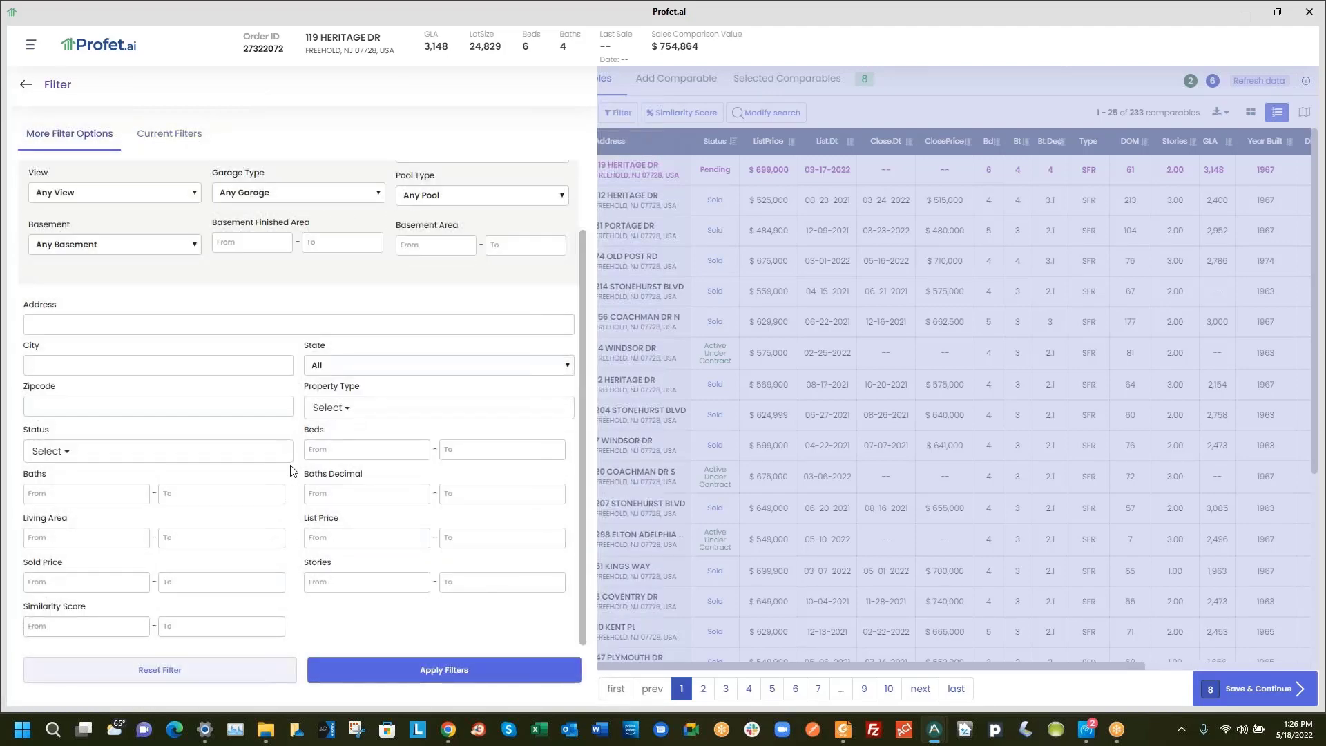
pyautogui.scroll(2, 290, 469)
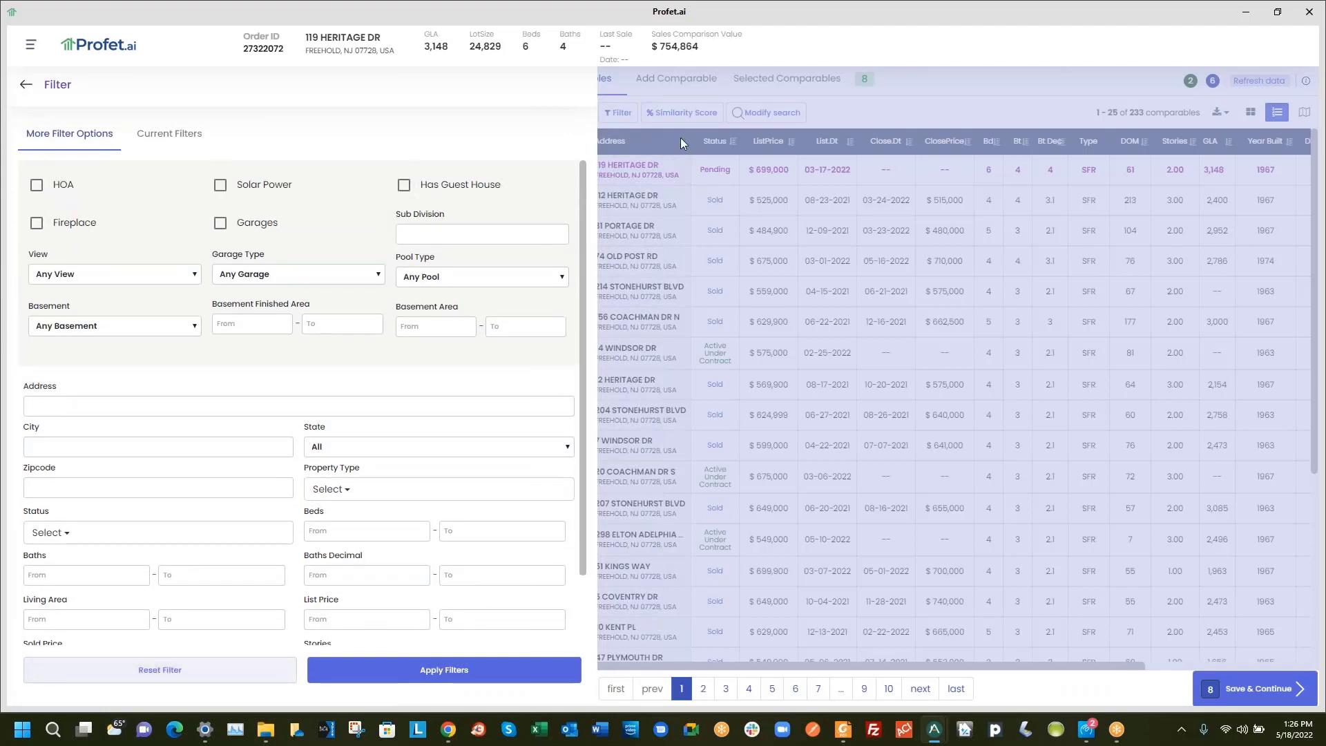
pyautogui.click(629, 81)
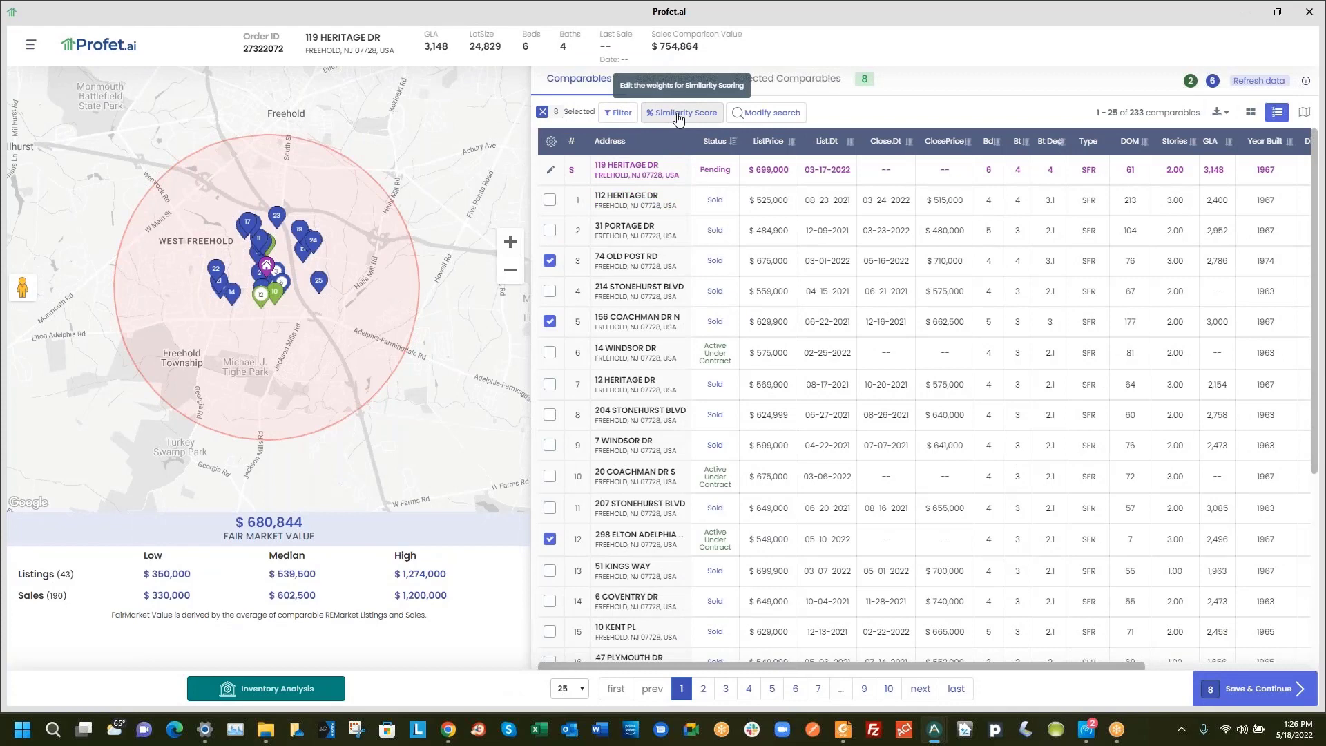
# Scroll the comparables table right until Lt.Size(SqFt), Dis.(Mi) and Sim.(%) columns are visible
pyautogui.moveTo(744, 665); pyautogui.dragTo(920, 665)
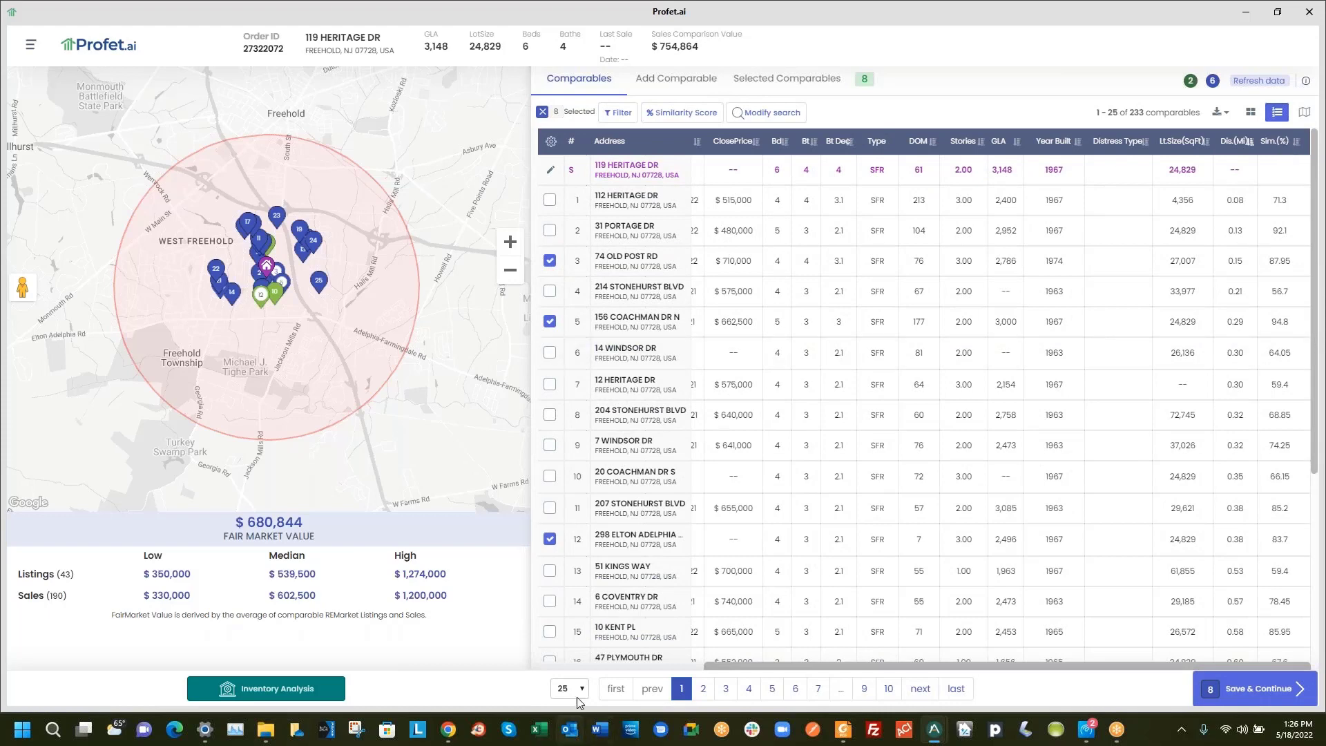
pyautogui.click(581, 667)
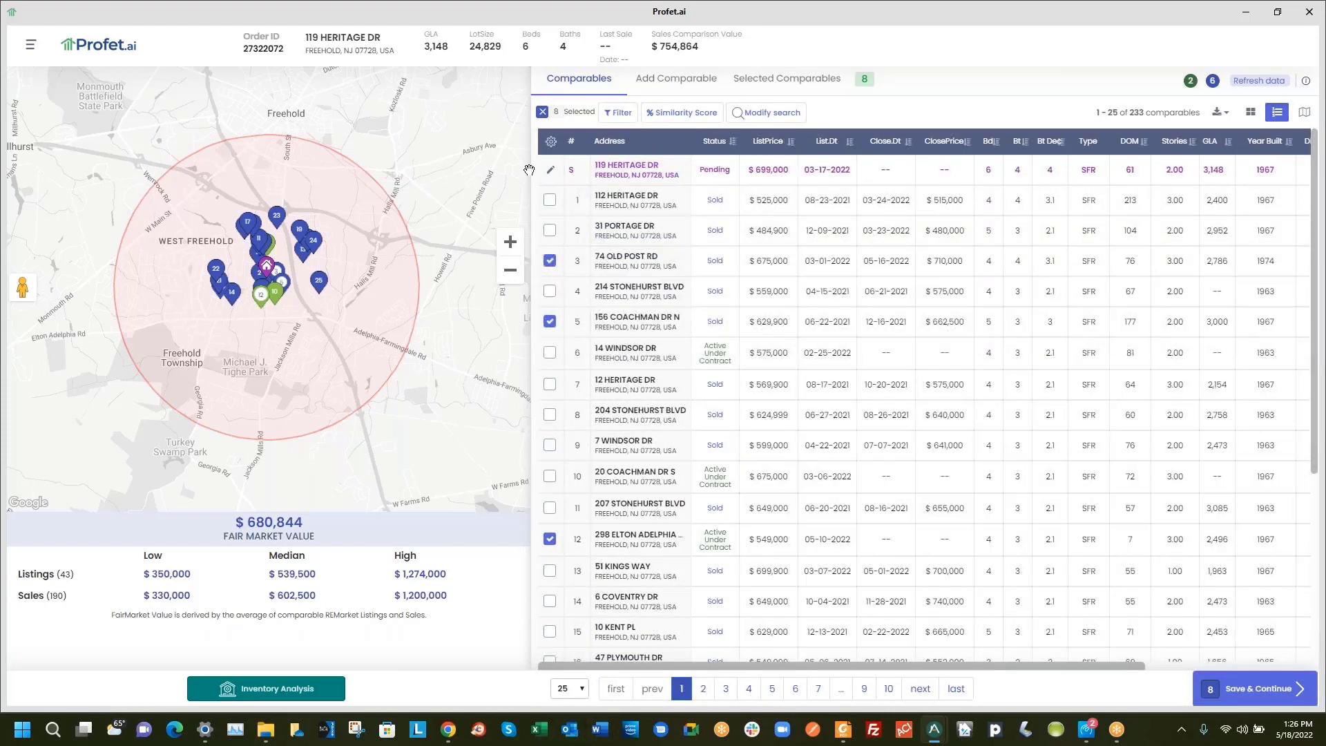
pyautogui.moveTo(644, 665); pyautogui.dragTo(829, 662)
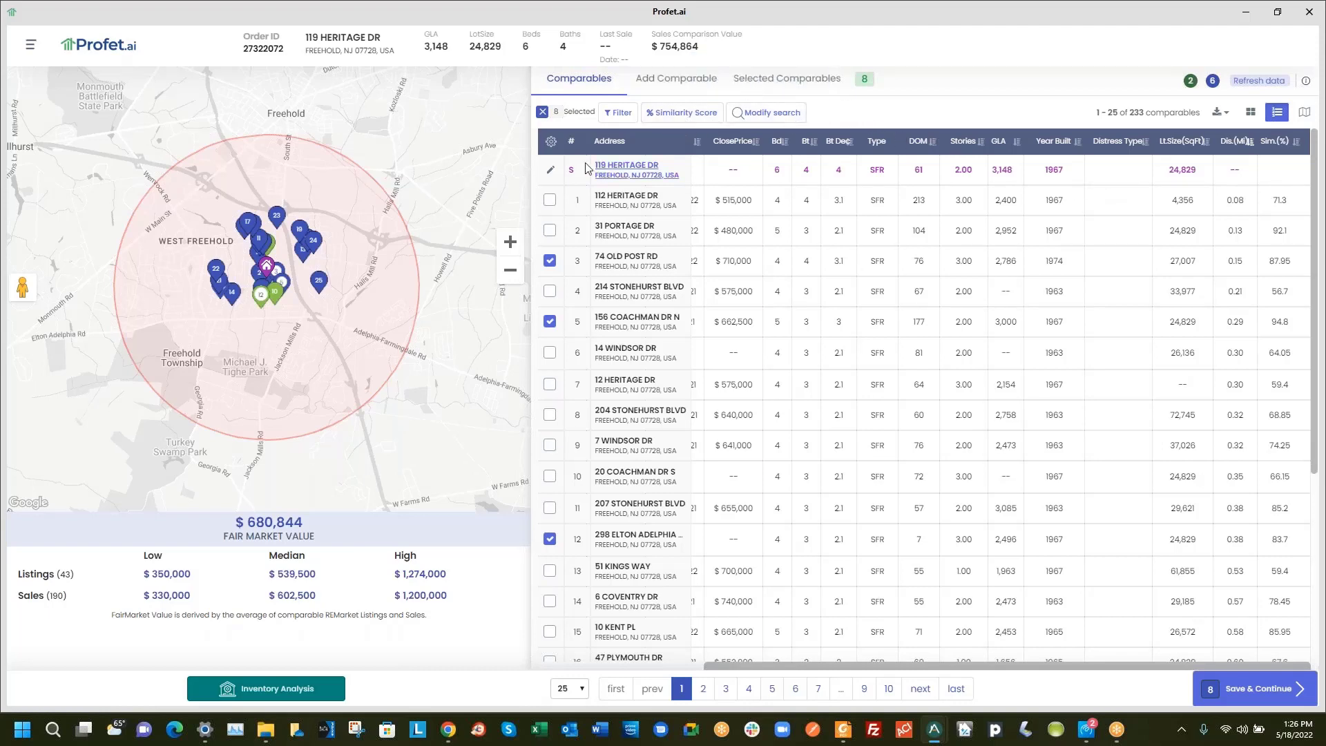
pyautogui.click(551, 171)
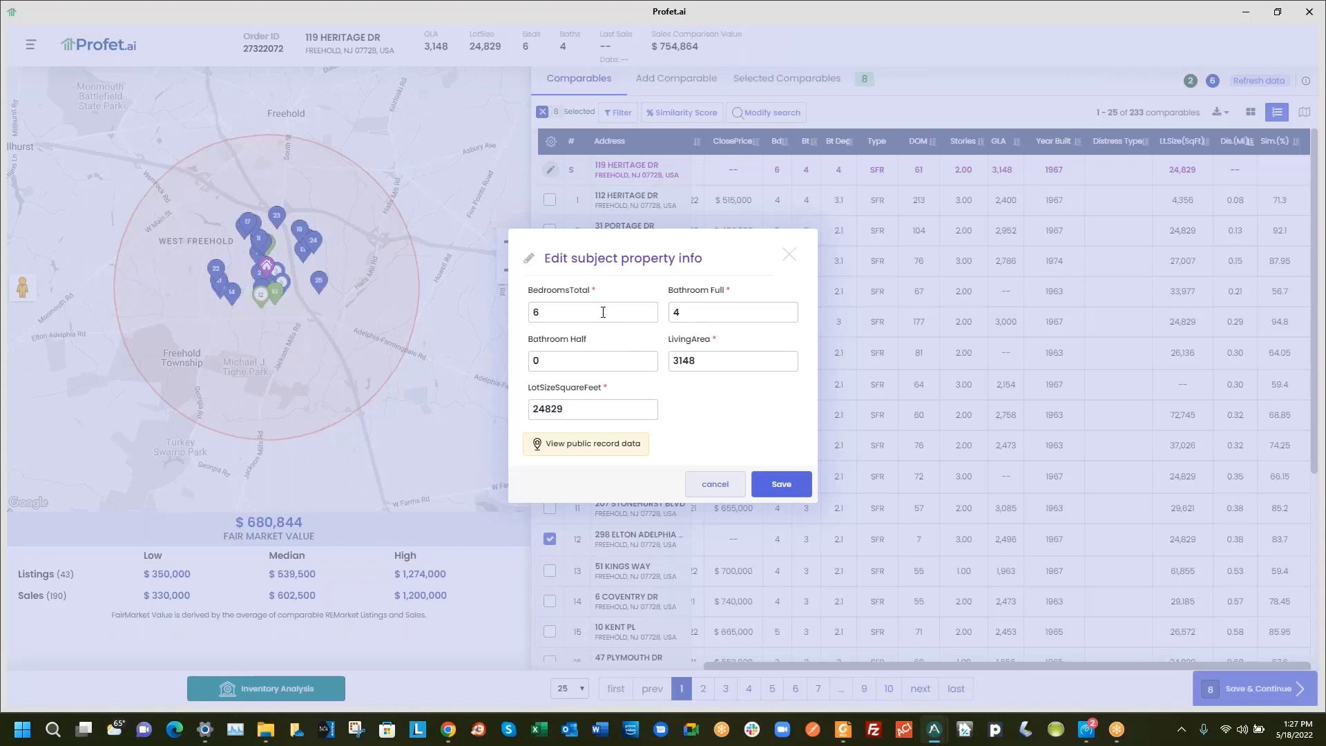
pyautogui.click(577, 448)
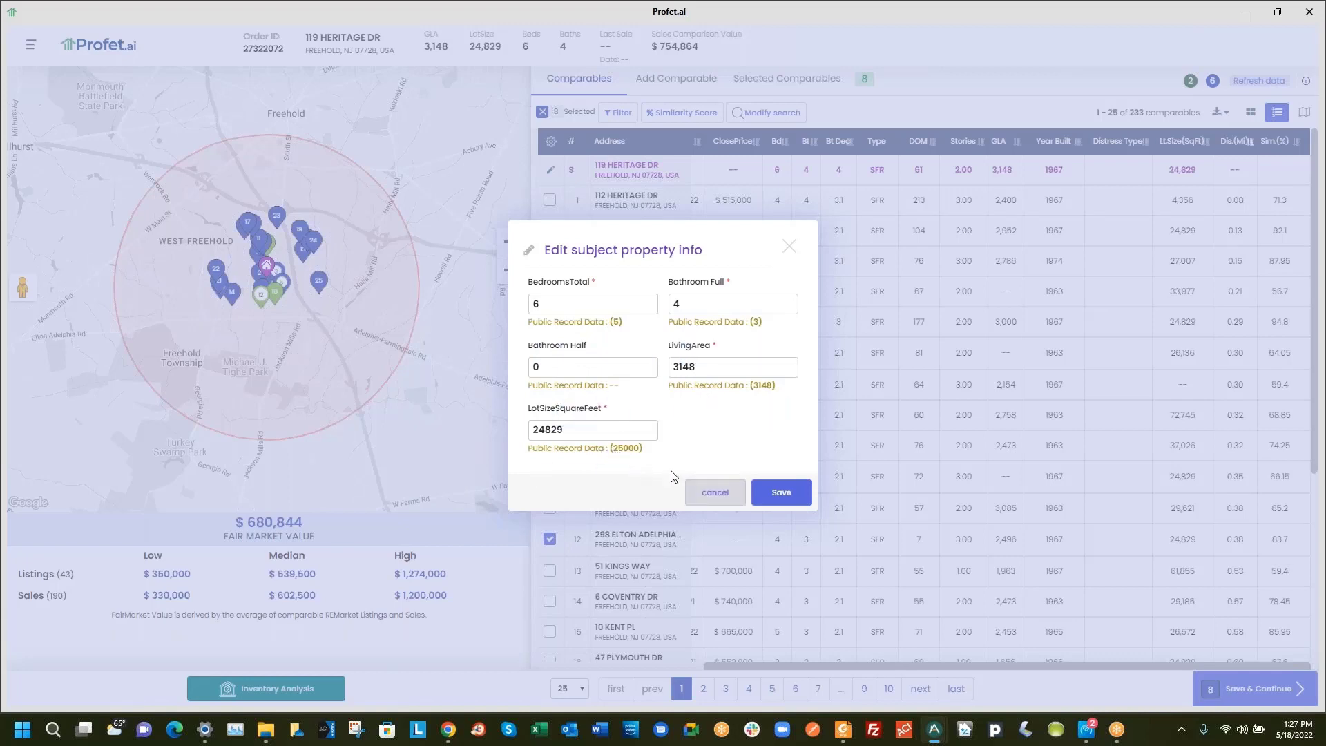
pyautogui.click(617, 449)
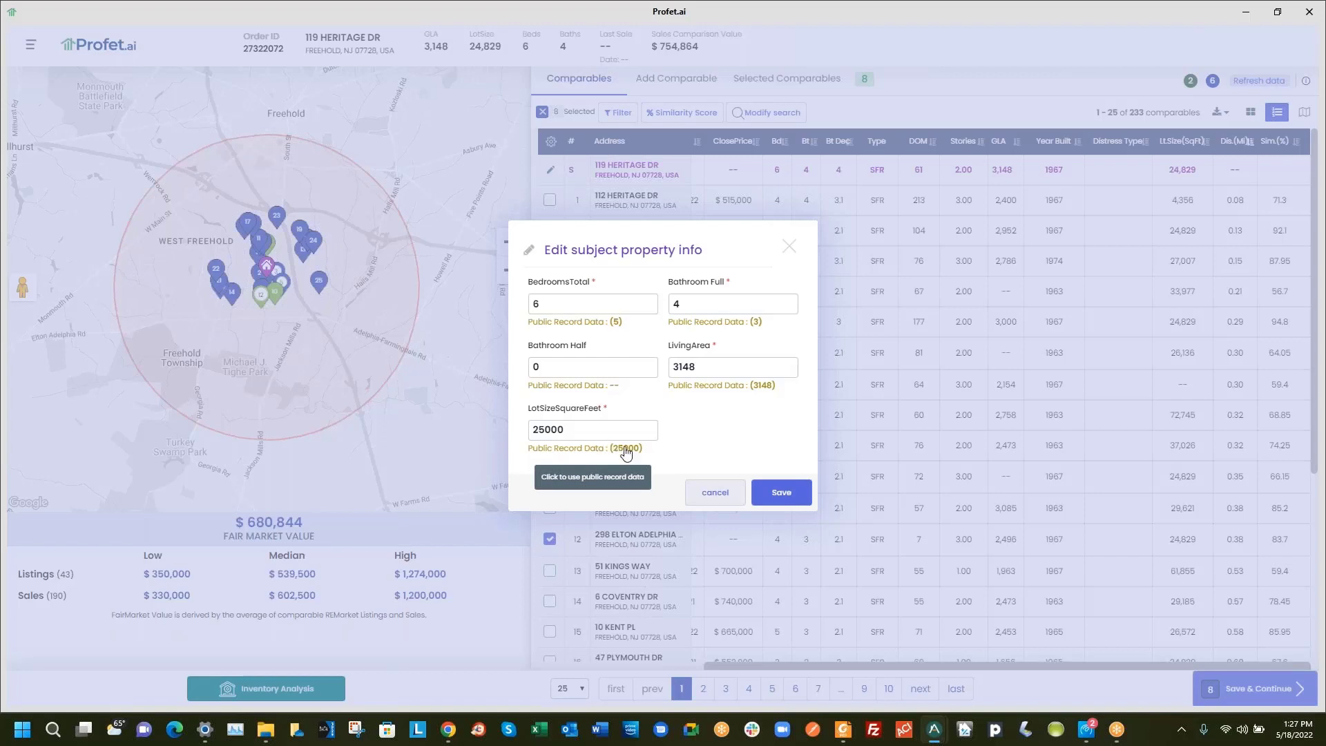
pyautogui.click(719, 323)
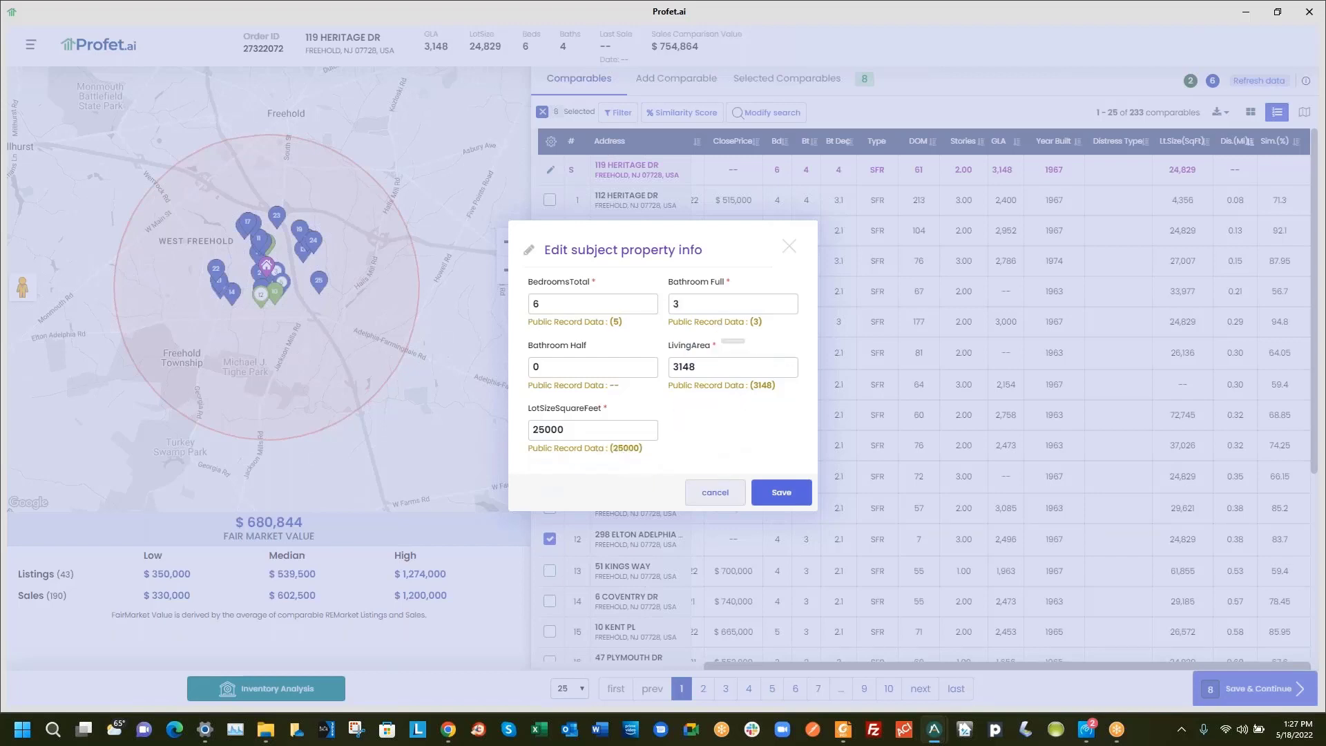
pyautogui.click(708, 494)
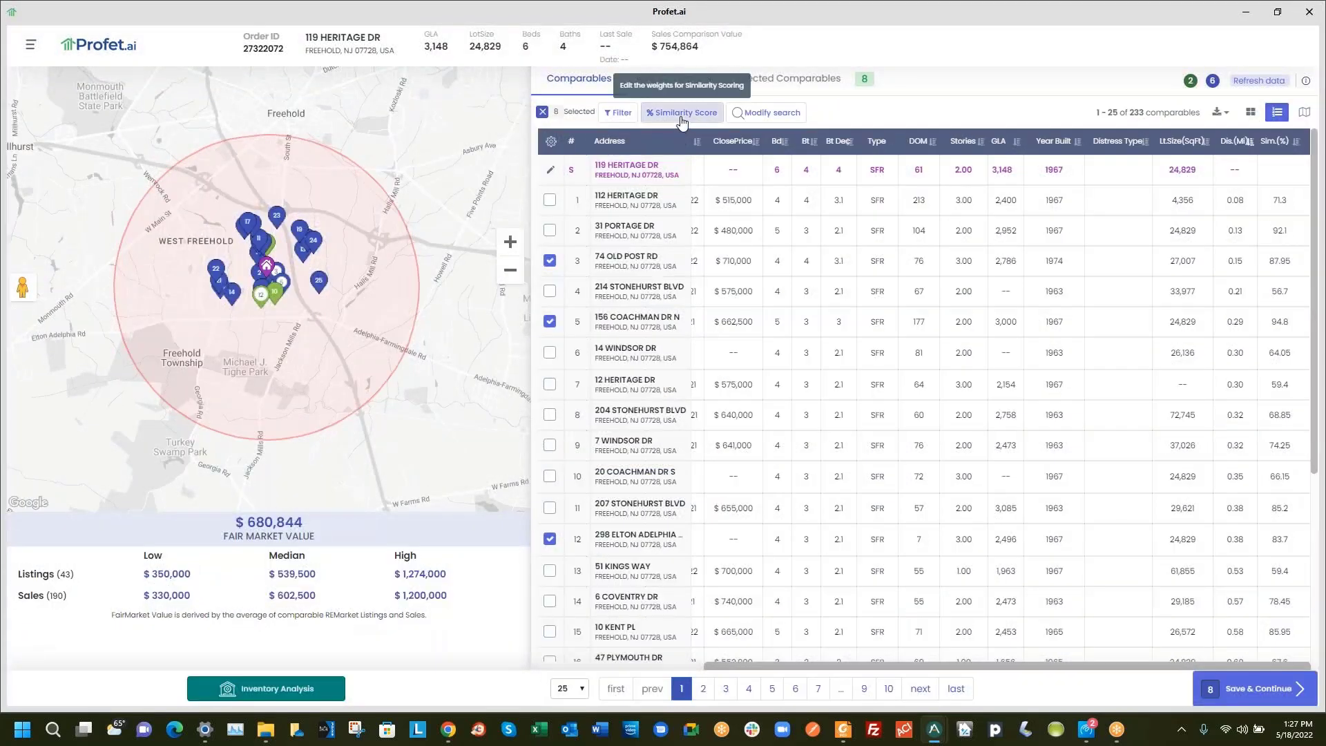
# Change the Similarity Score weights to LotSizeSquareFeet 1 and LivingArea 47, save, and reload comparables
pyautogui.click(682, 113)
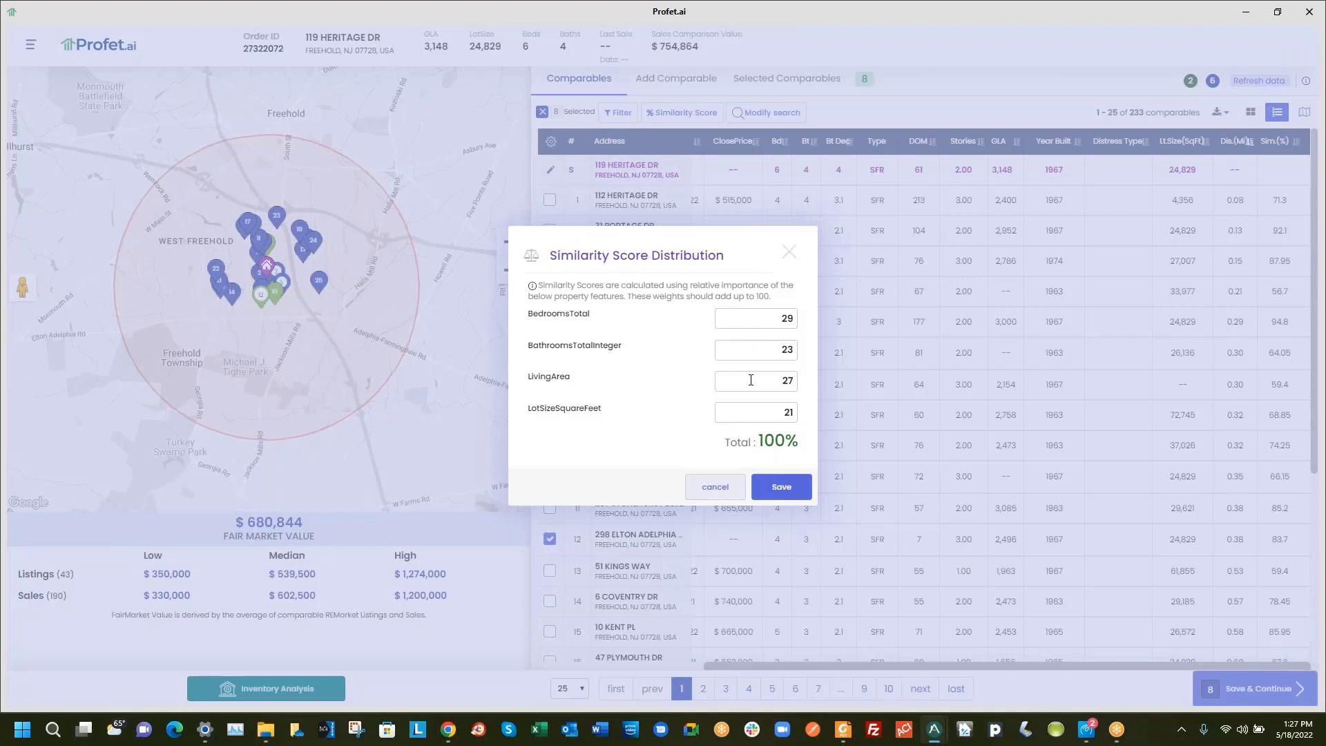
pyautogui.doubleClick(790, 413)
pyautogui.write('1')
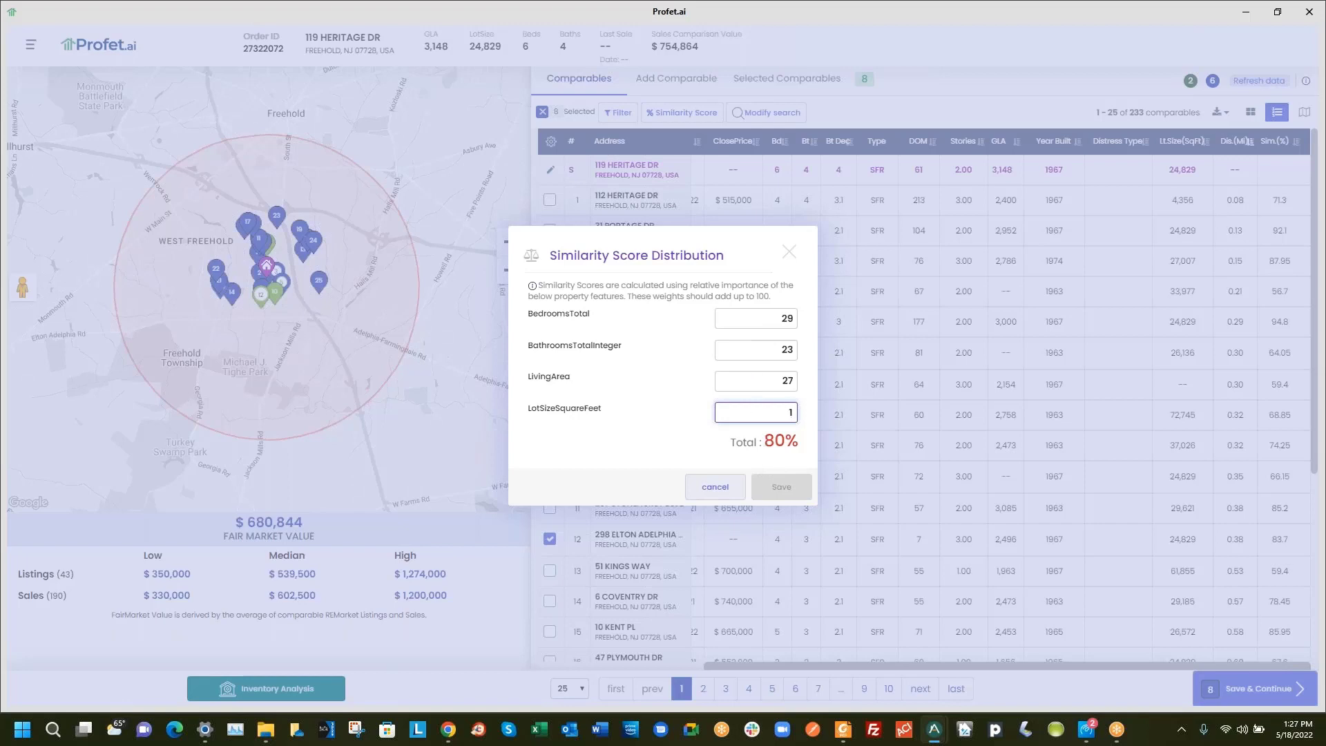
pyautogui.click(767, 379)
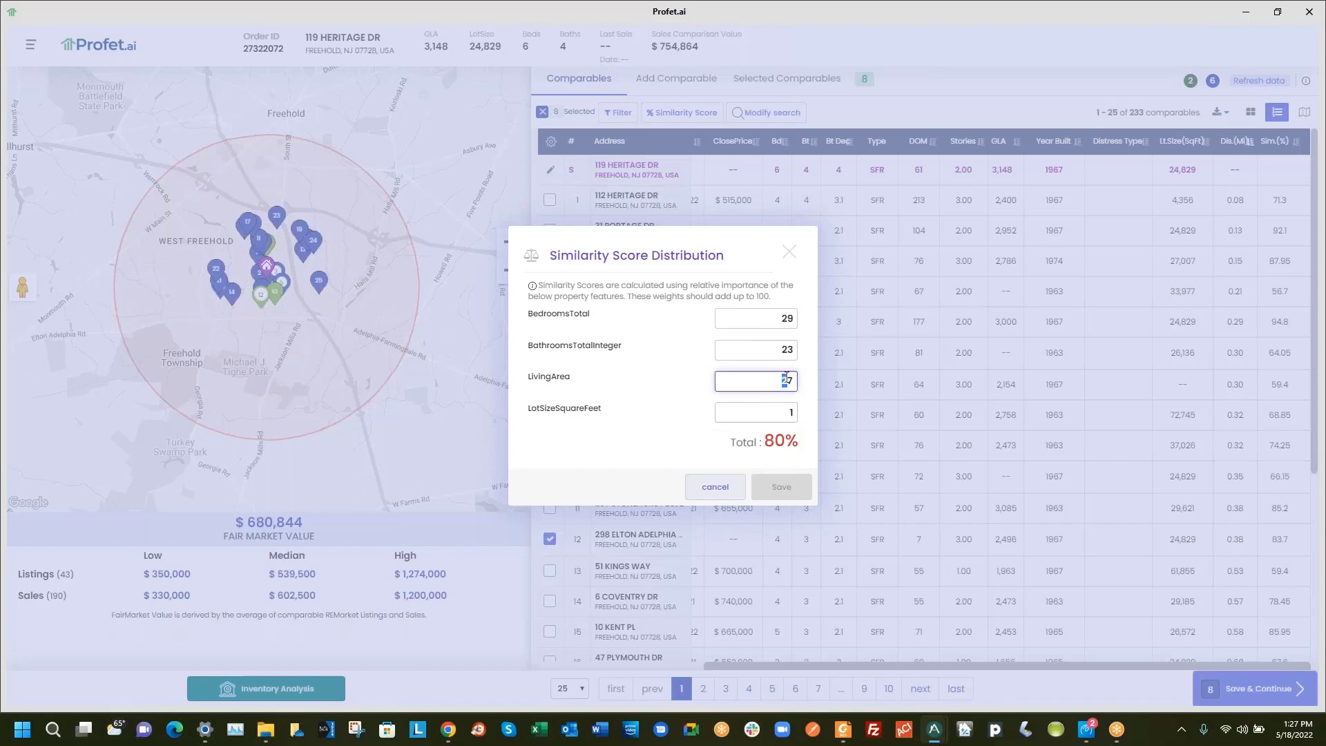
pyautogui.write('4')
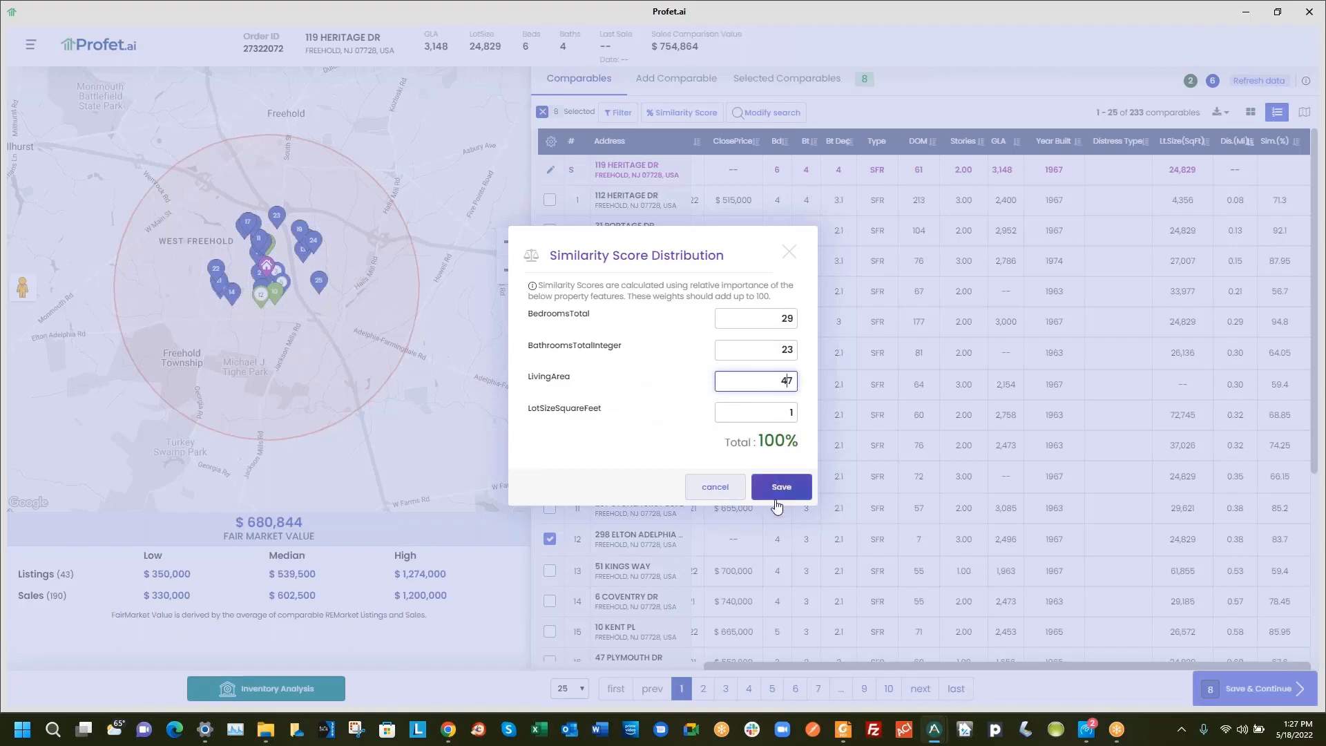
pyautogui.click(779, 491)
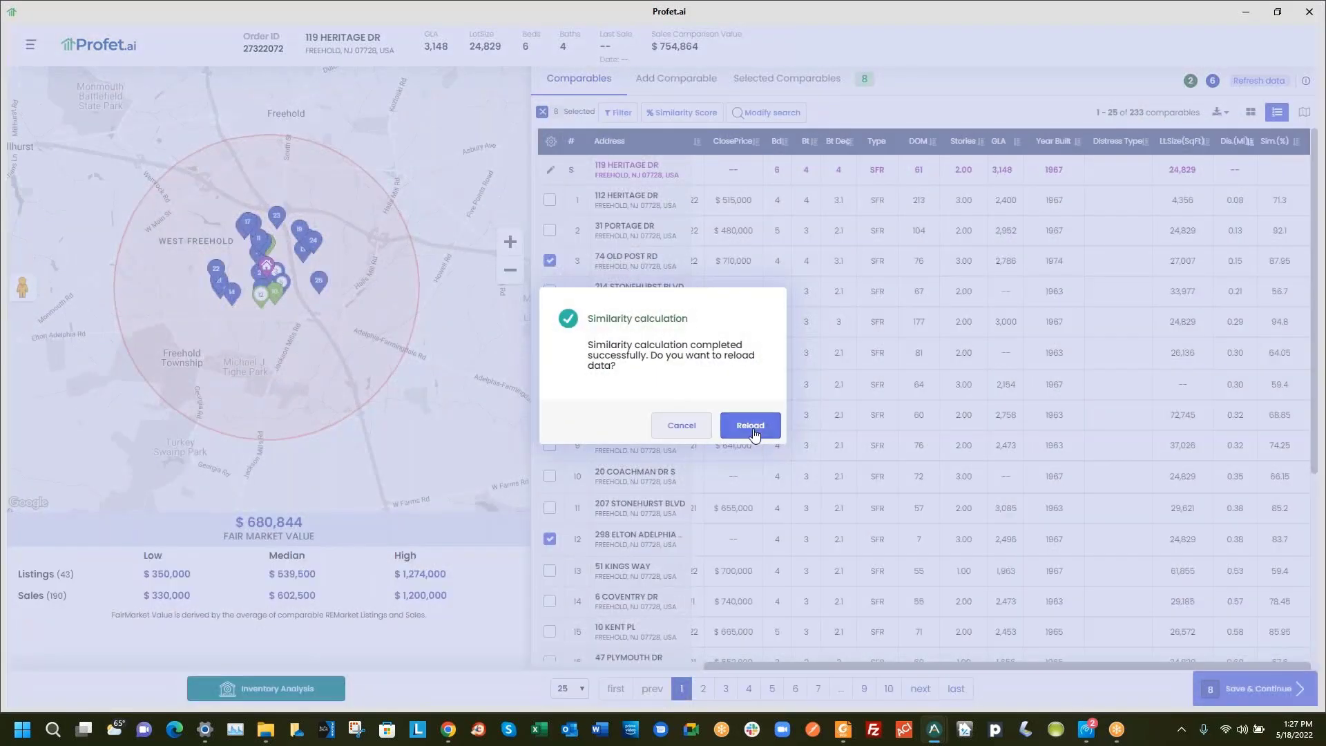
pyautogui.click(751, 426)
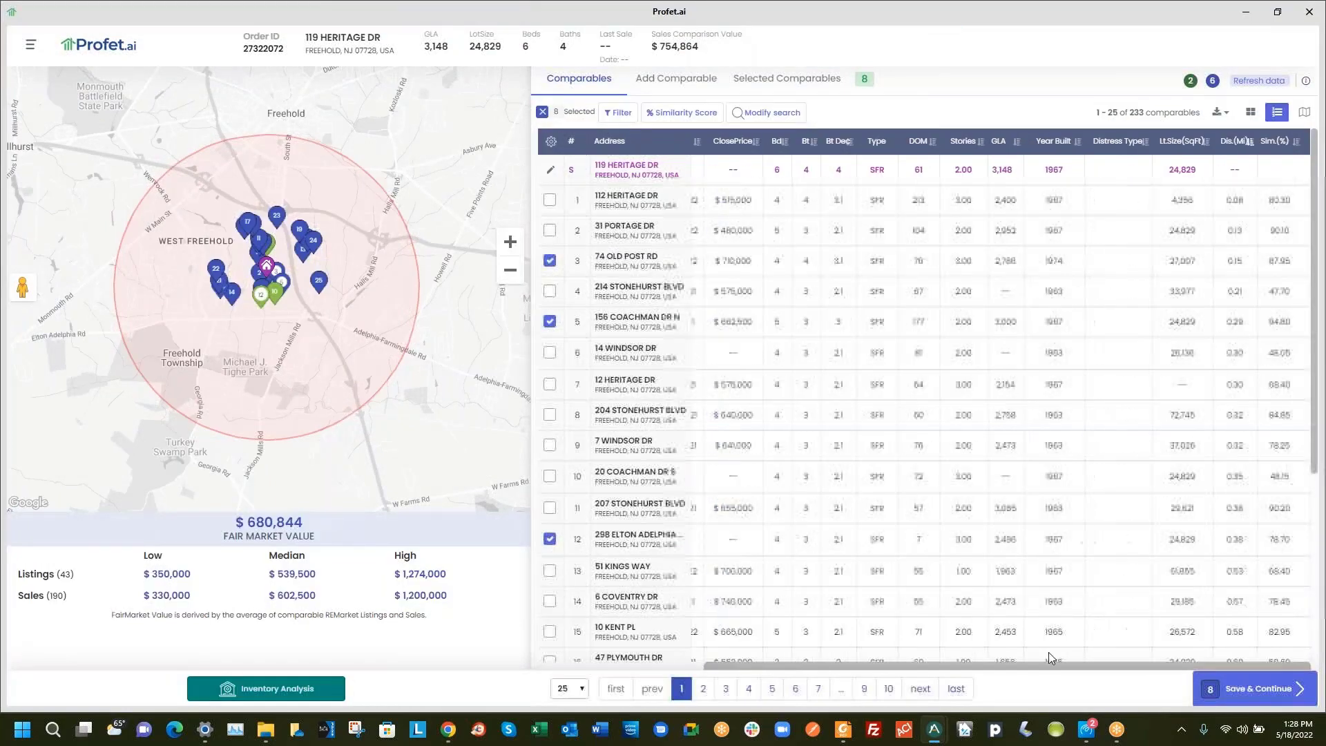
# Sort the comparables by Sim.(%), scroll the table right, and open Modify search
pyautogui.click(1284, 145)
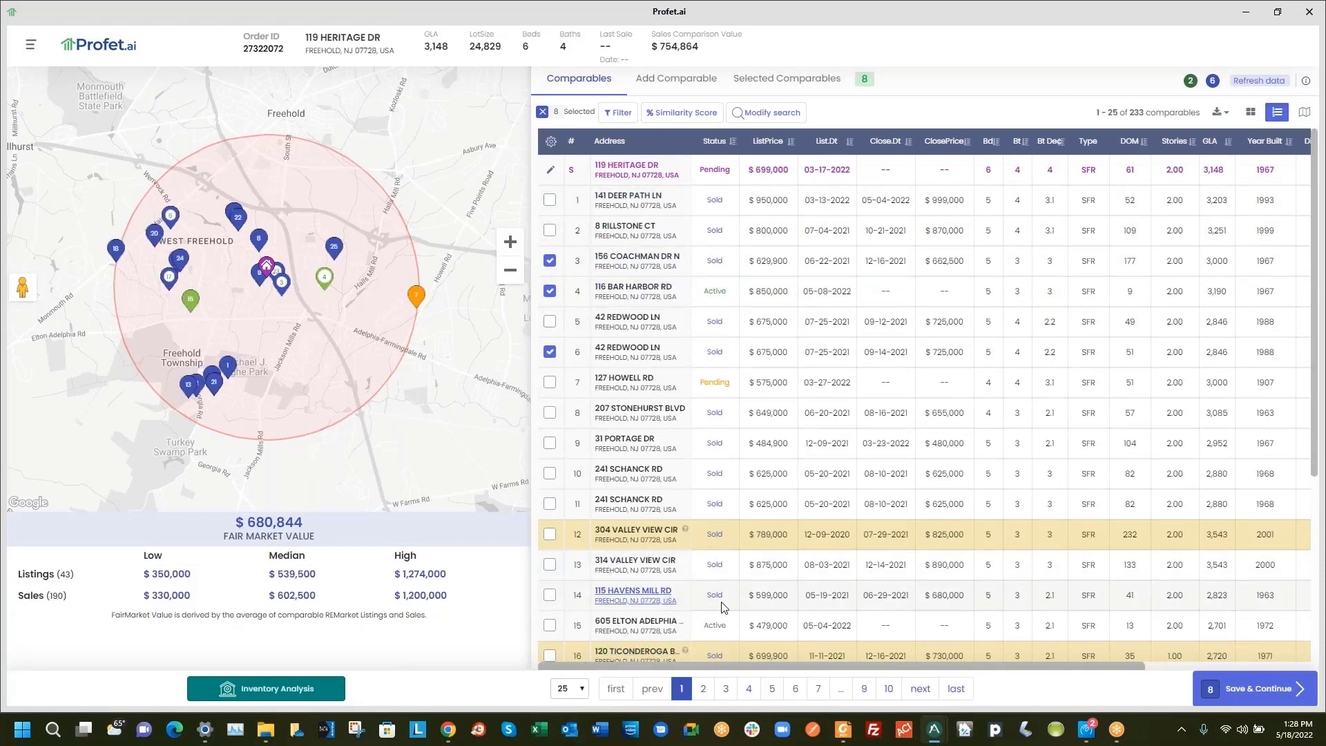
pyautogui.moveTo(787, 664); pyautogui.dragTo(953, 665)
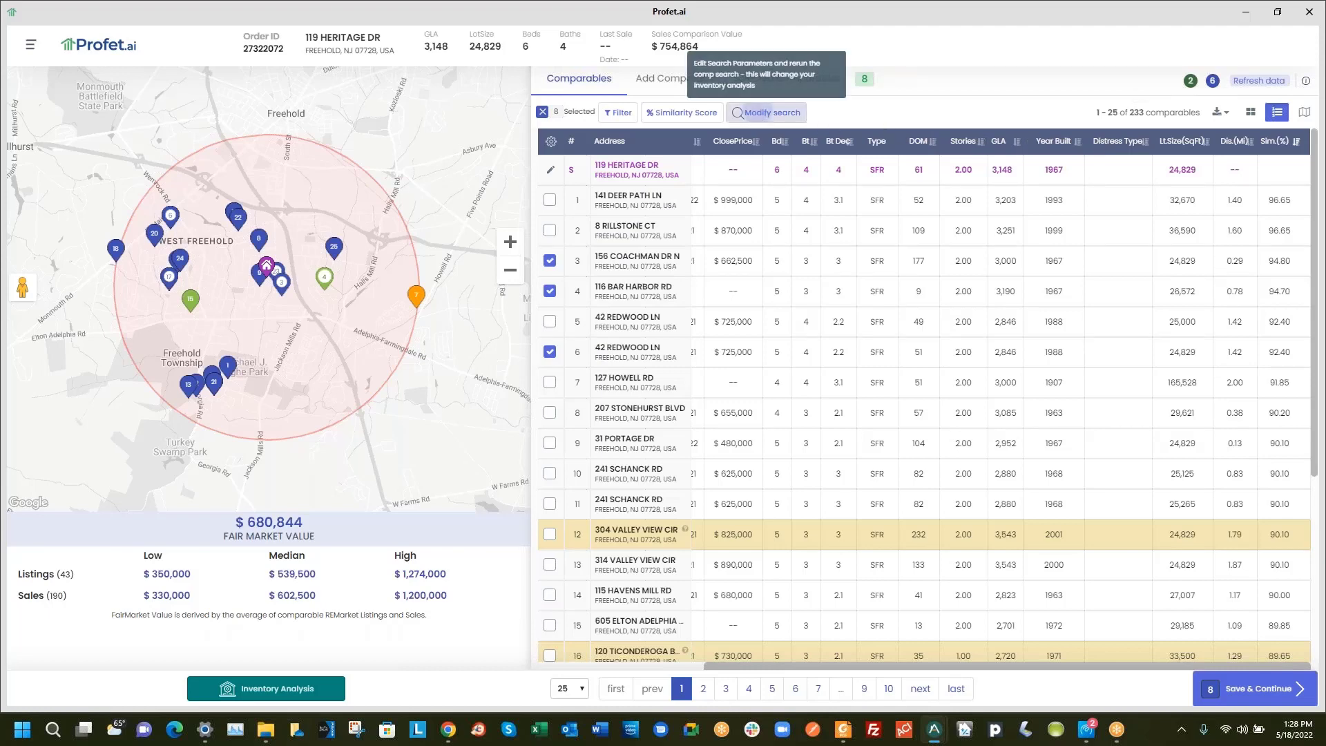
pyautogui.click(759, 114)
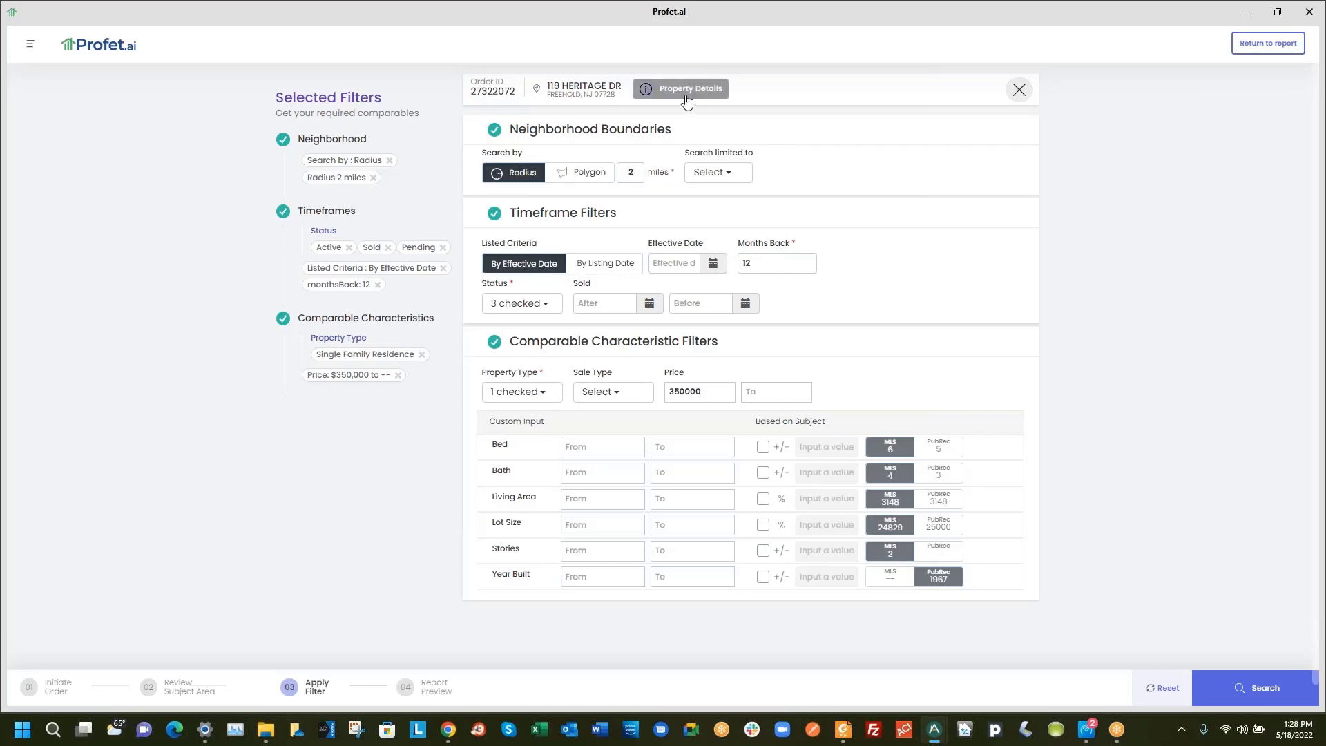
# Close Modify search discarding changes, then switch to grid view and back to list view
pyautogui.click(1020, 90)
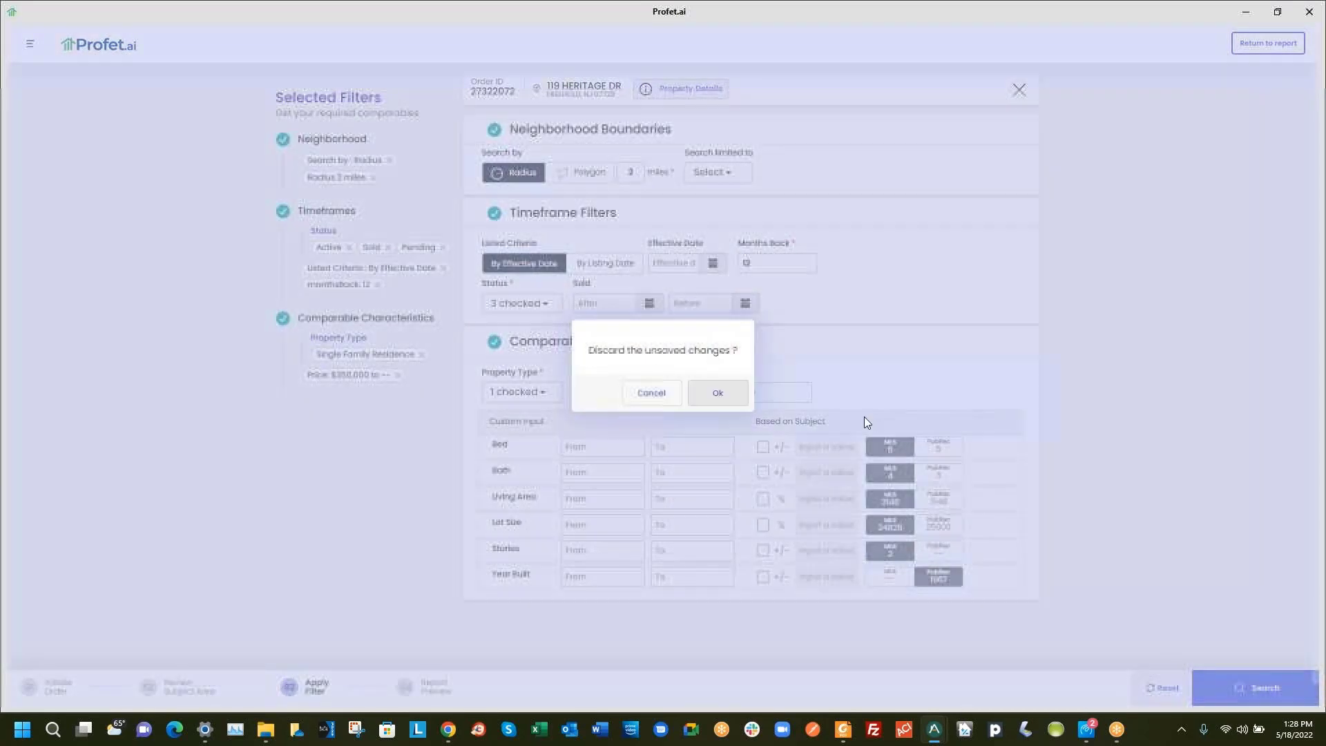
pyautogui.click(706, 394)
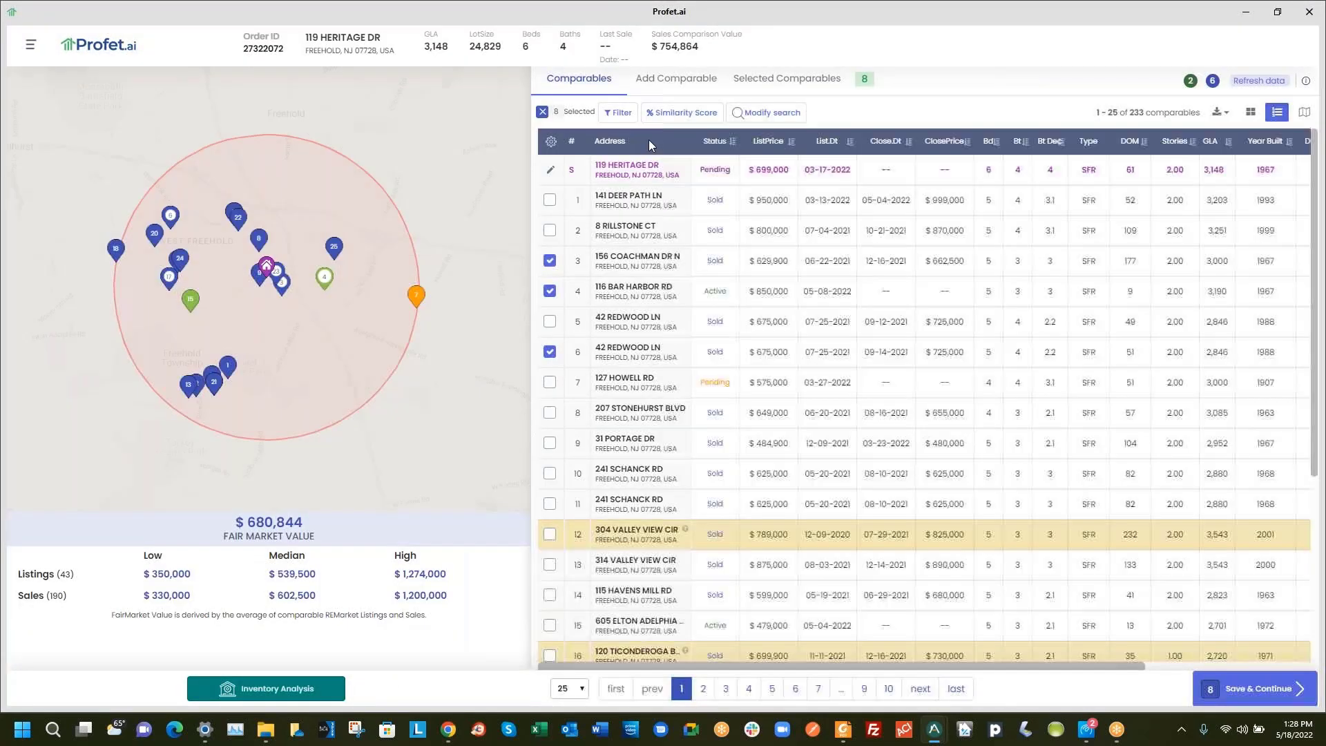
pyautogui.click(1250, 112)
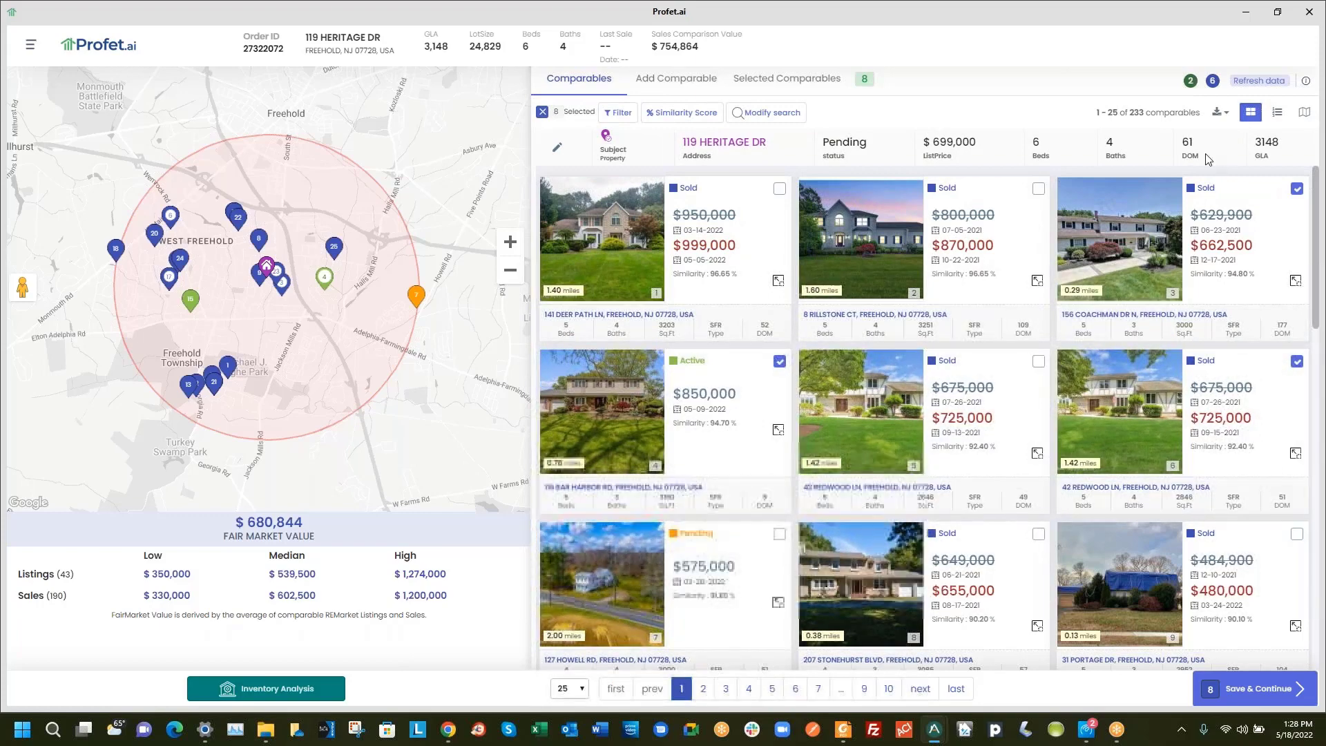
pyautogui.click(1277, 112)
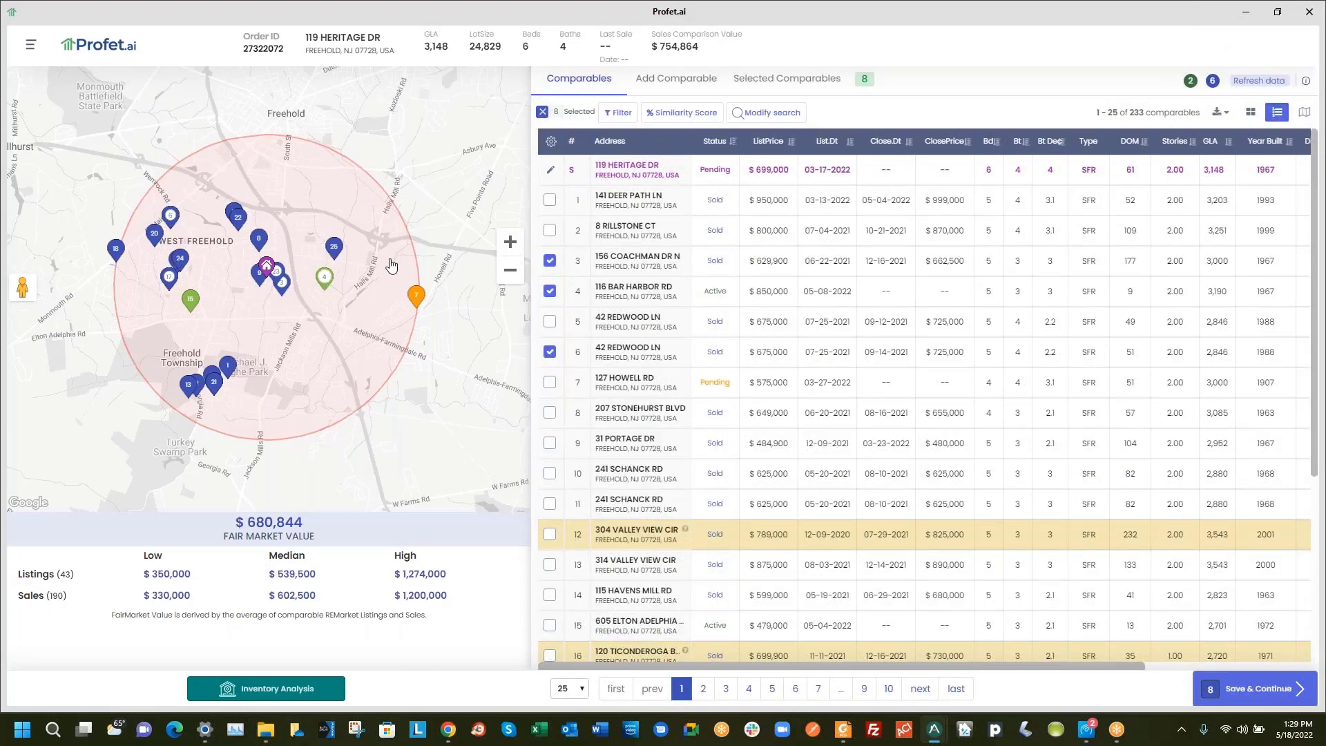
pyautogui.click(258, 241)
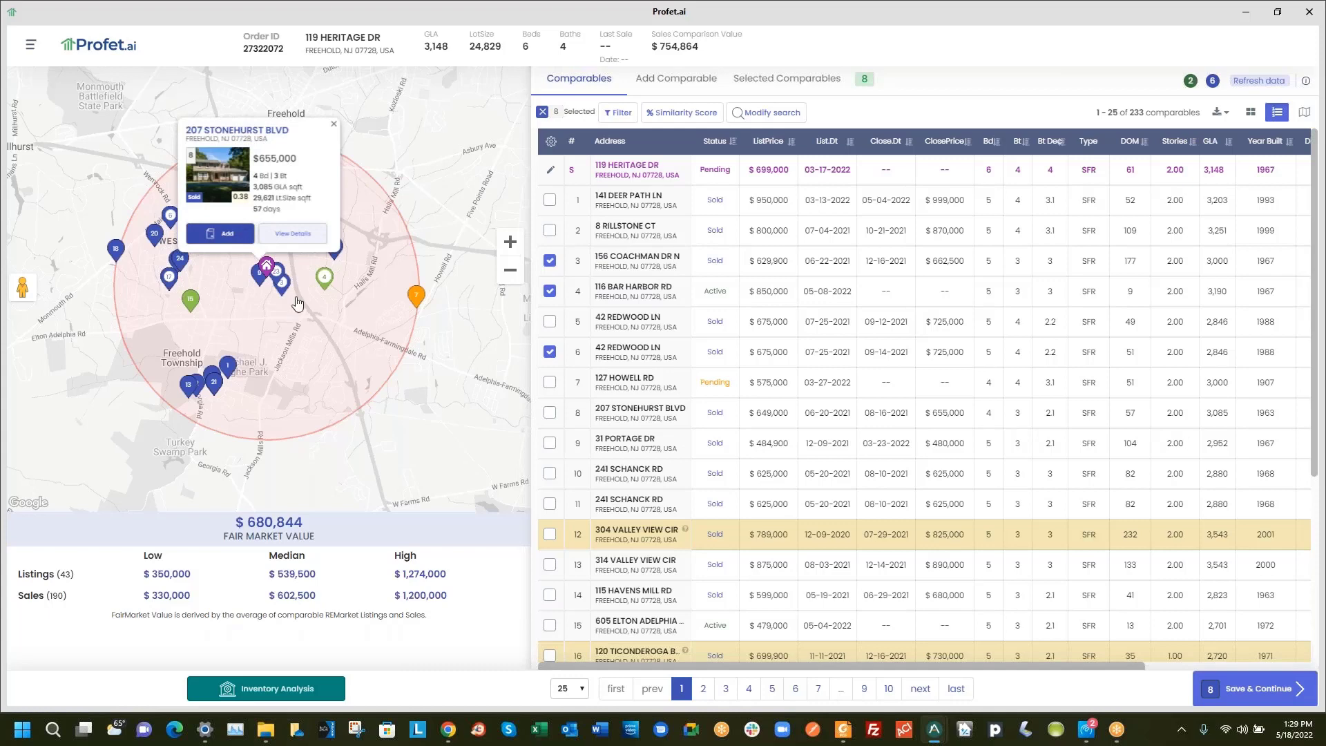
pyautogui.click(225, 233)
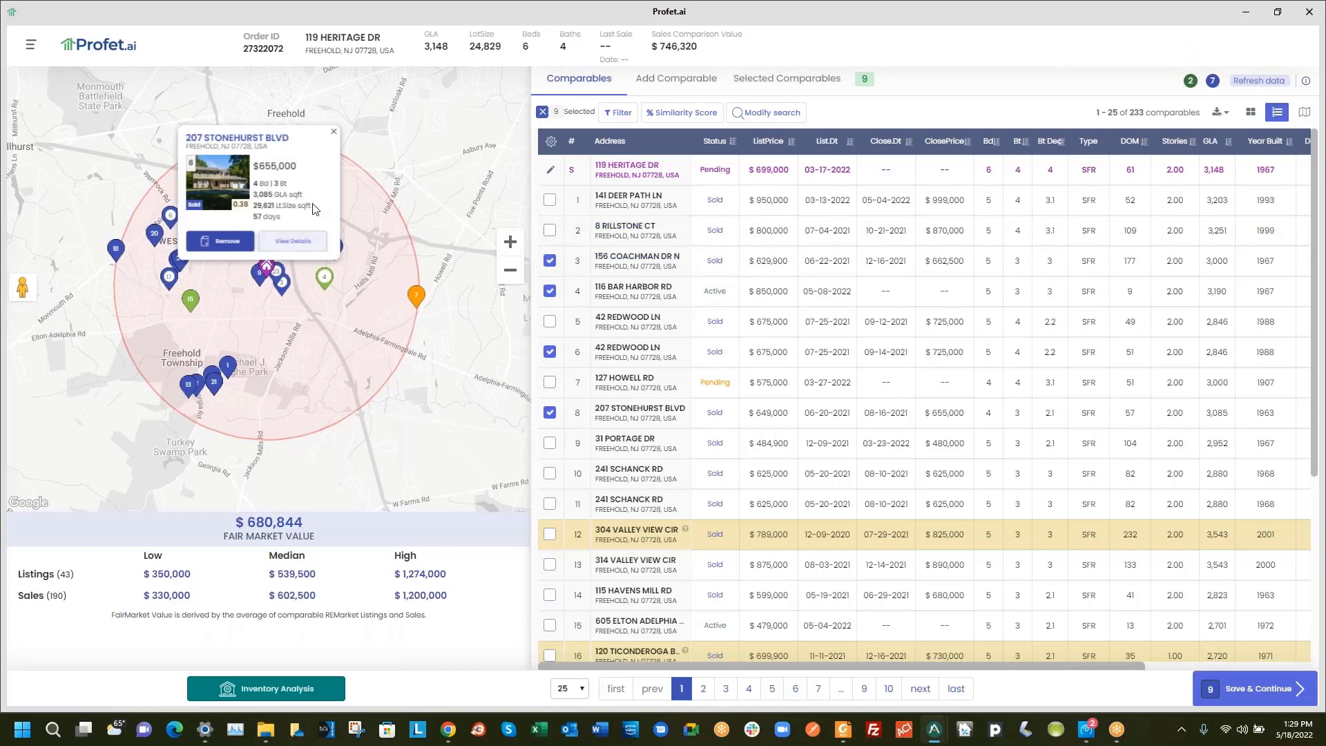
pyautogui.click(646, 409)
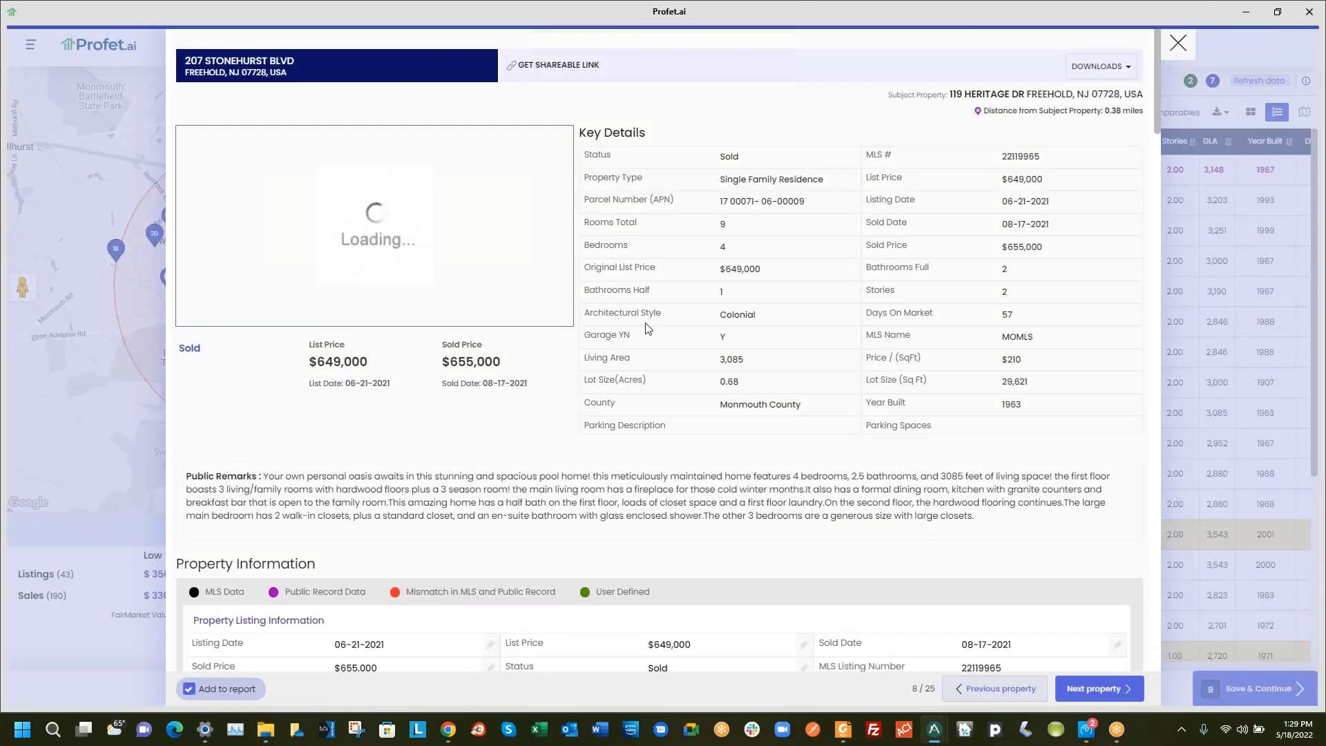
pyautogui.scroll(-10, 665, 376)
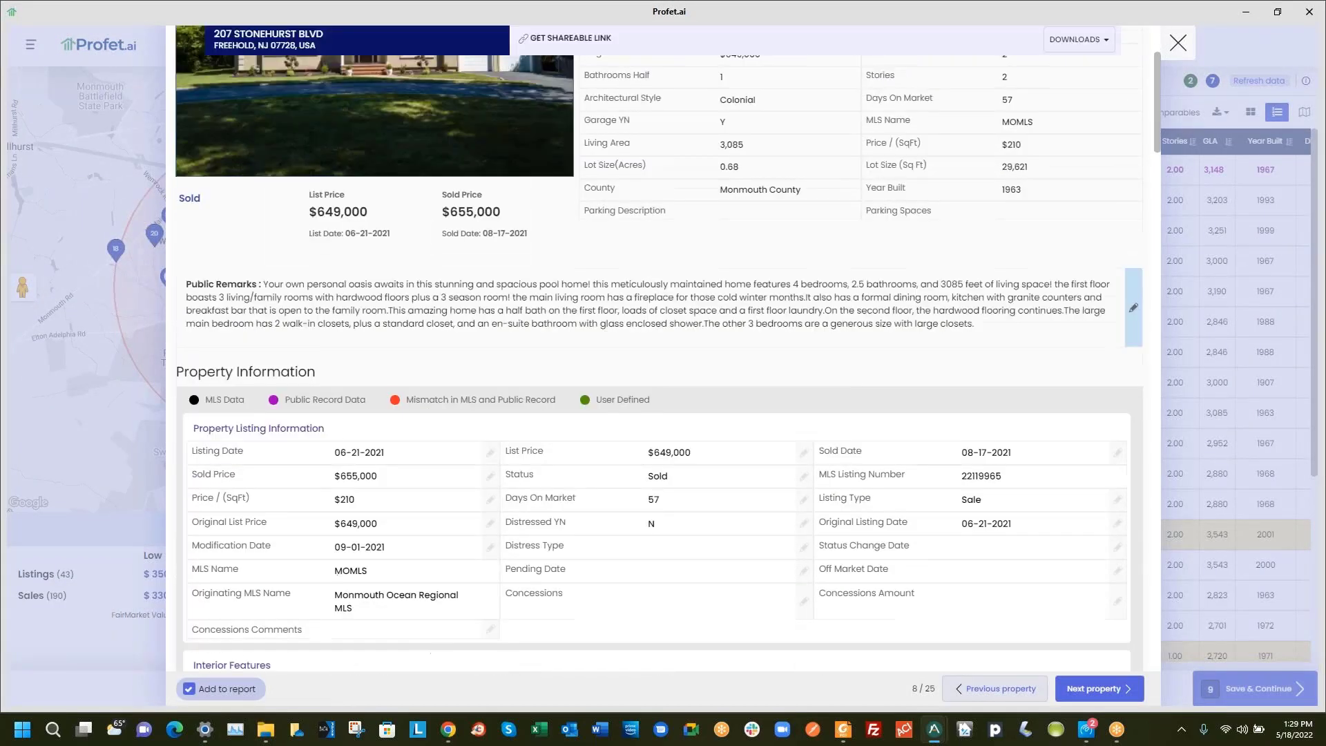
pyautogui.scroll(-15, 804, 330)
pyautogui.scroll(2, 804, 359)
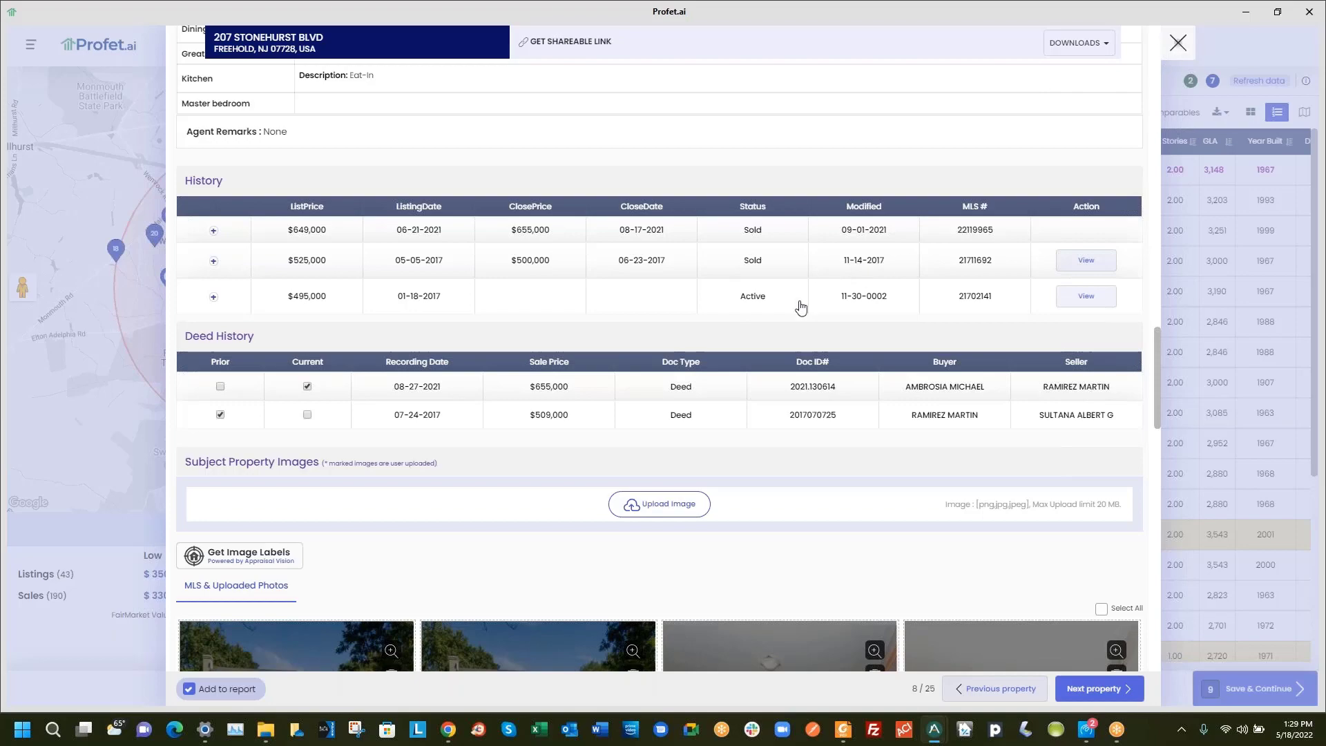
pyautogui.click(1178, 43)
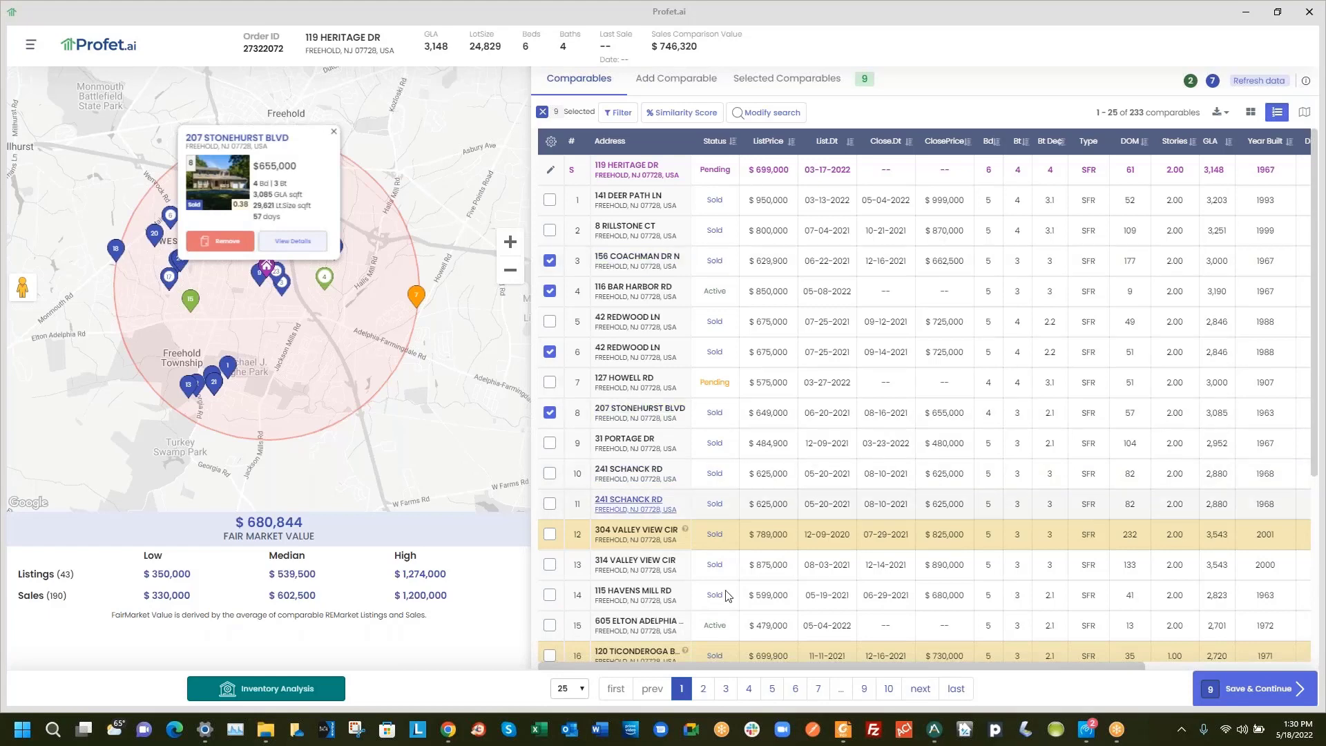
pyautogui.click(549, 230)
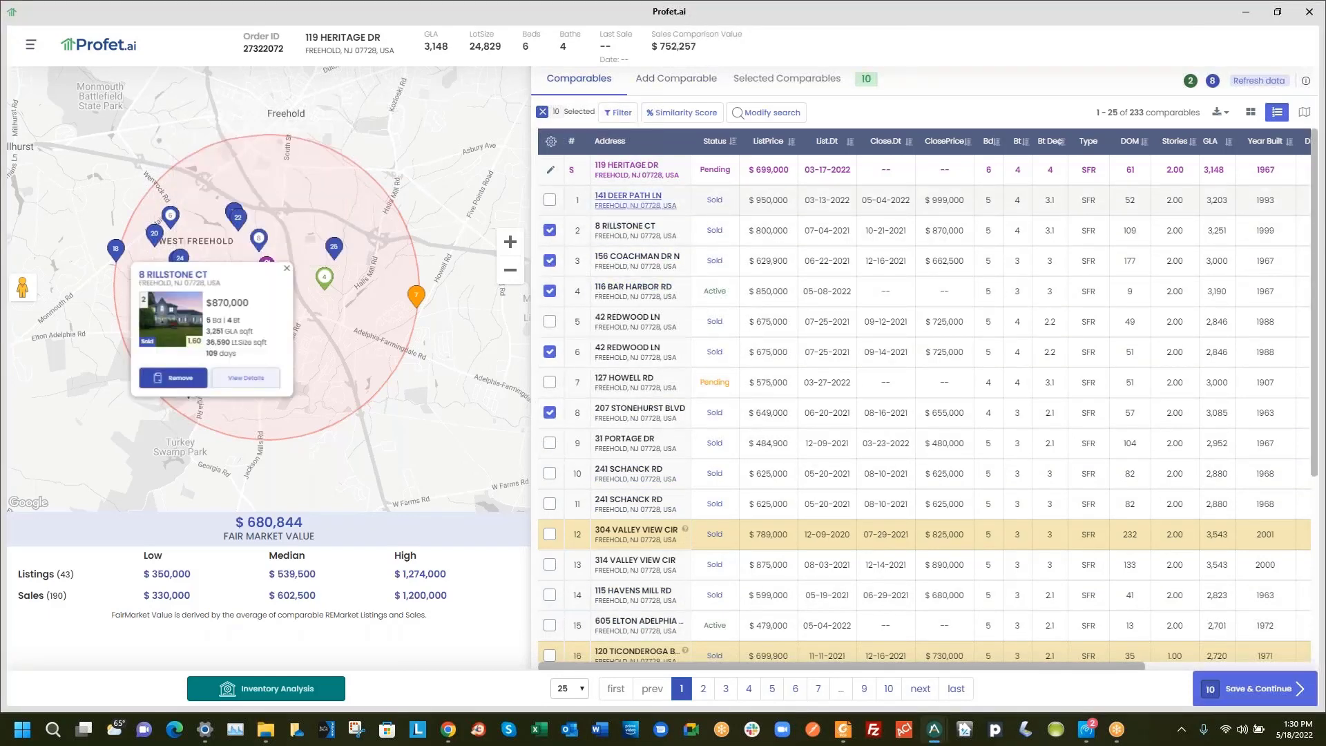
pyautogui.click(550, 230)
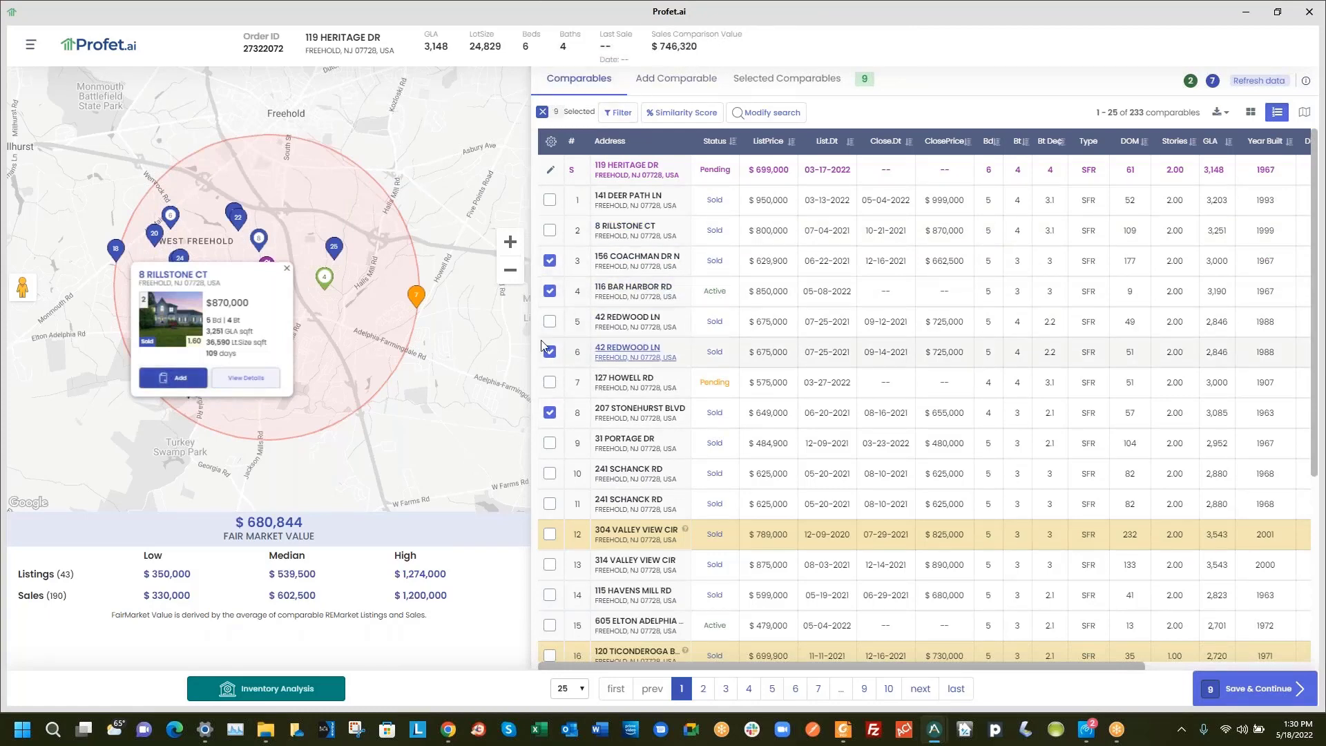
pyautogui.click(550, 412)
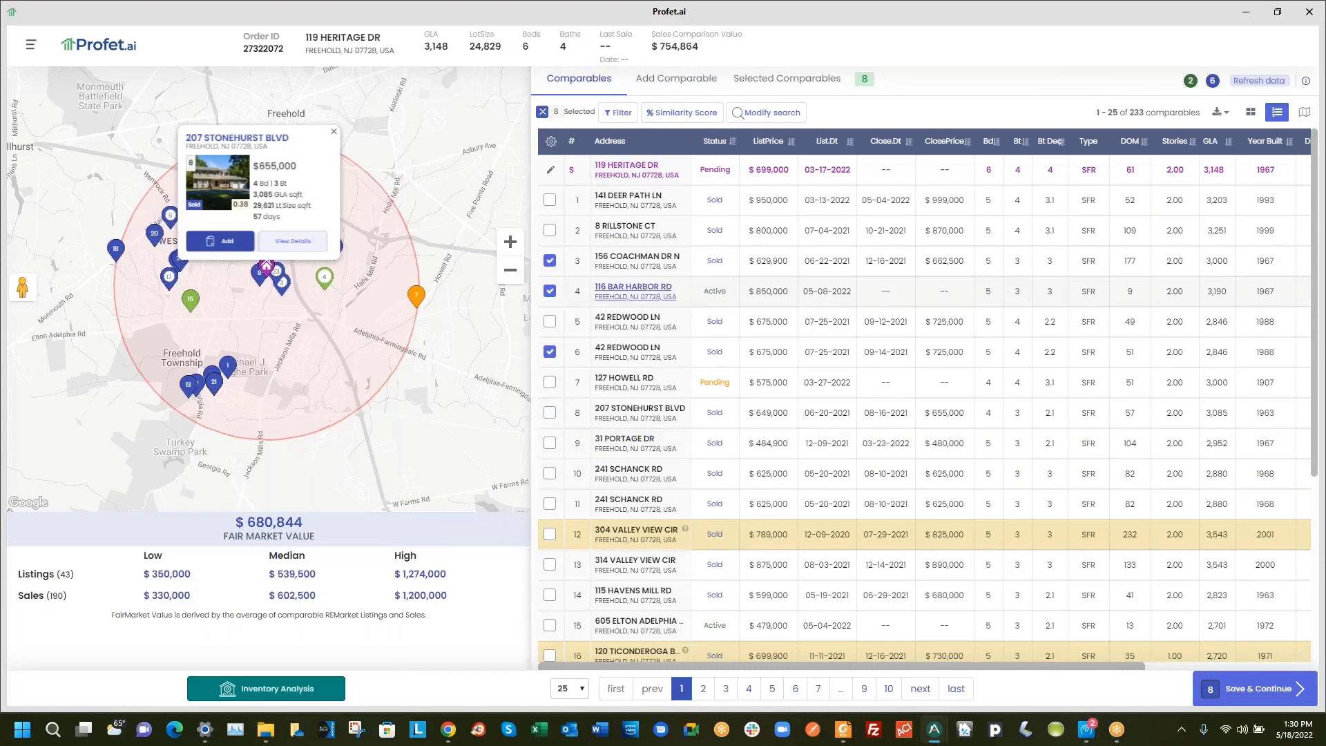
pyautogui.click(796, 84)
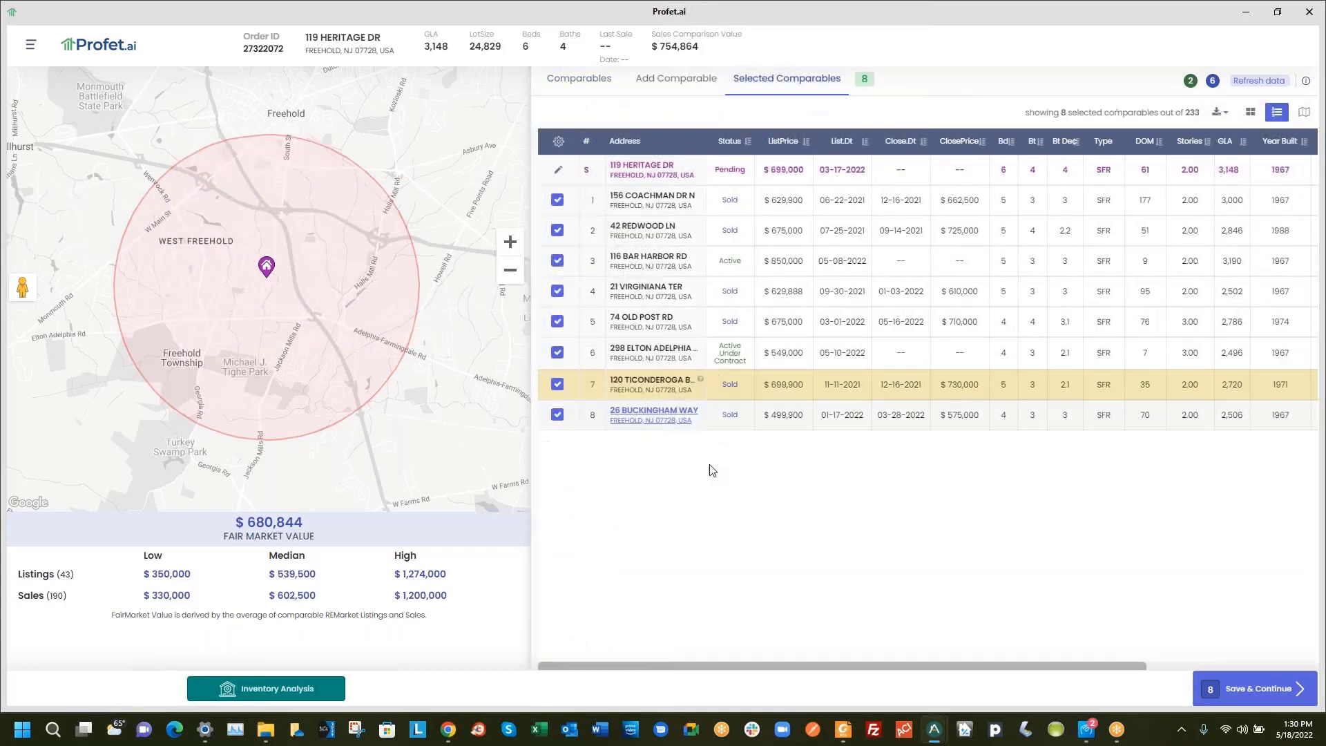
# Switch to the Add Comparable tab to show the address search form
pyautogui.click(661, 83)
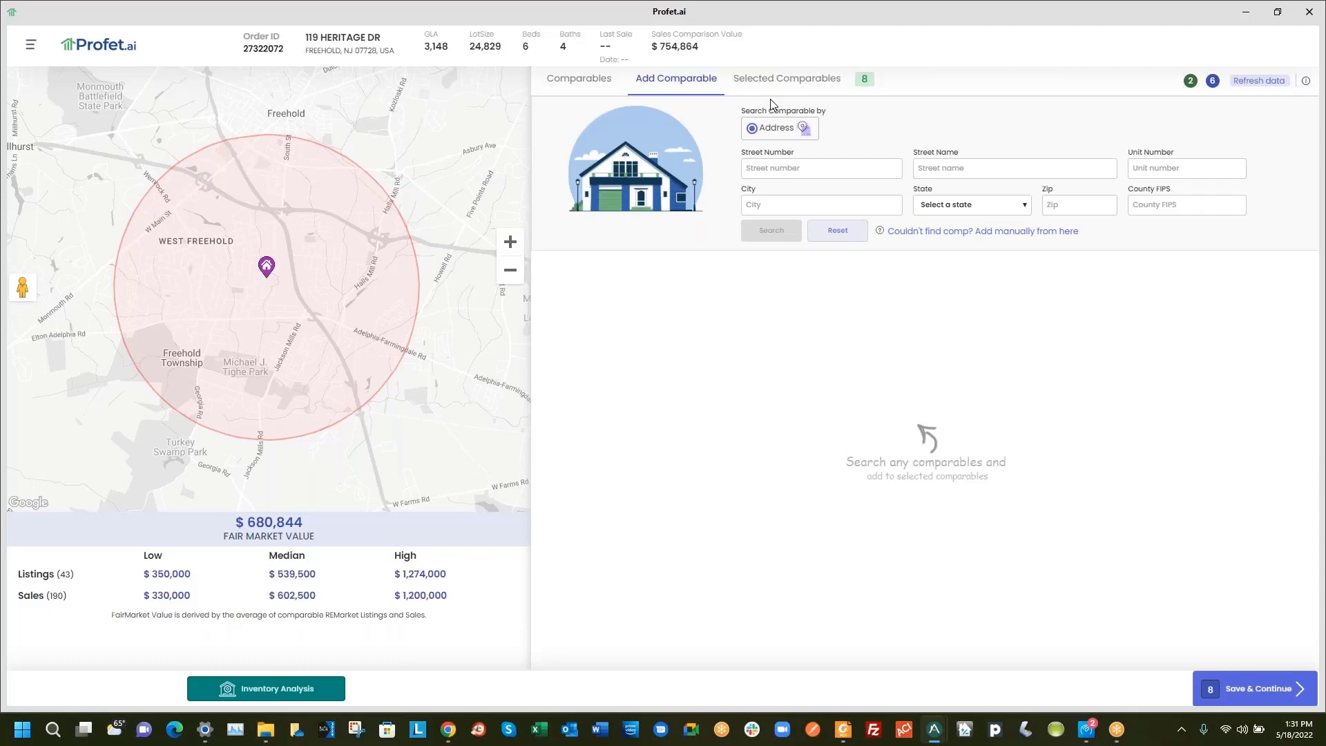
pyautogui.click(847, 167)
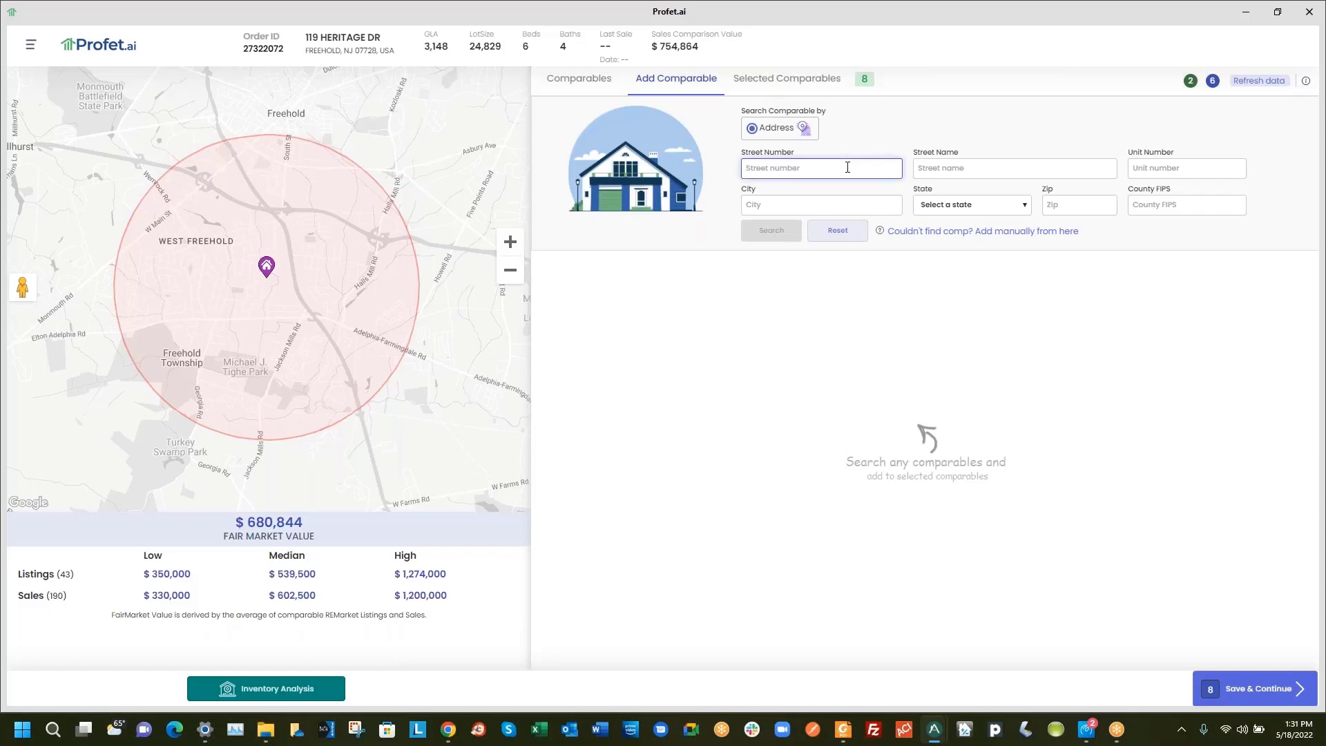
pyautogui.write('1')
pyautogui.click(974, 170)
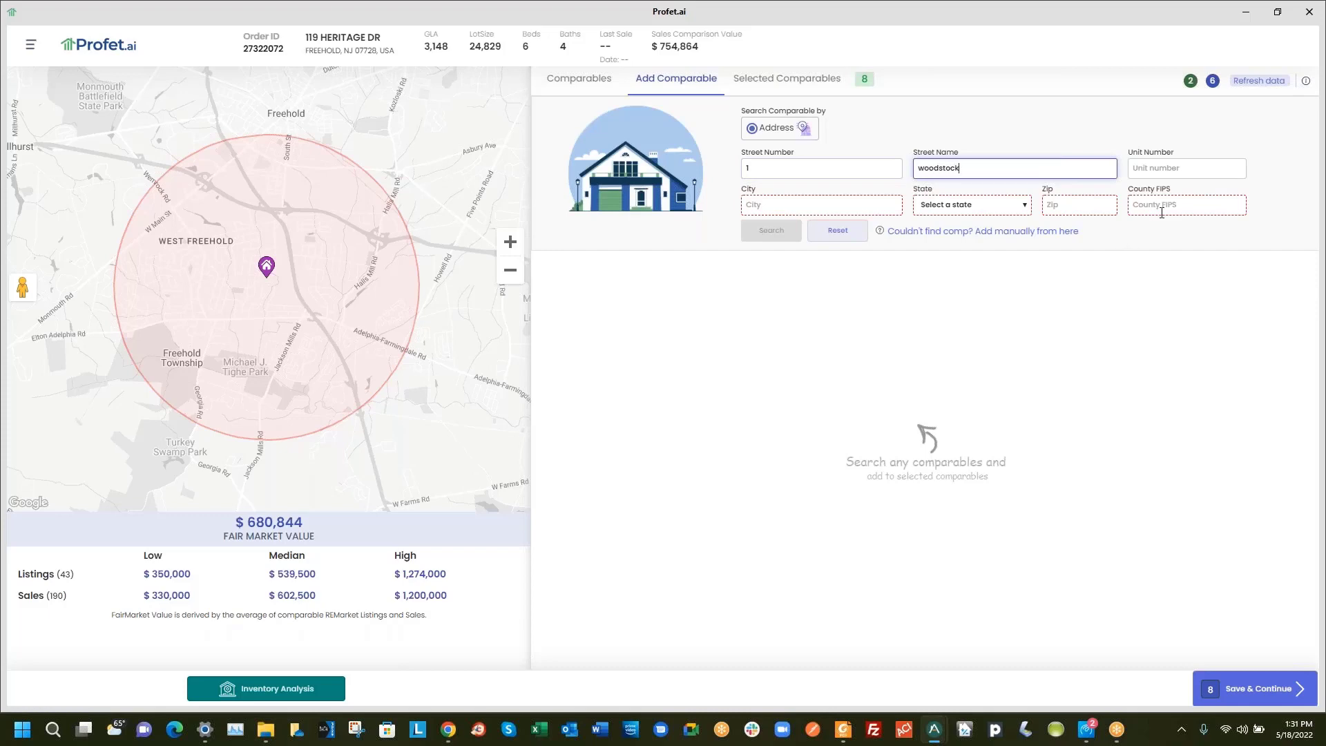
pyautogui.click(1077, 202)
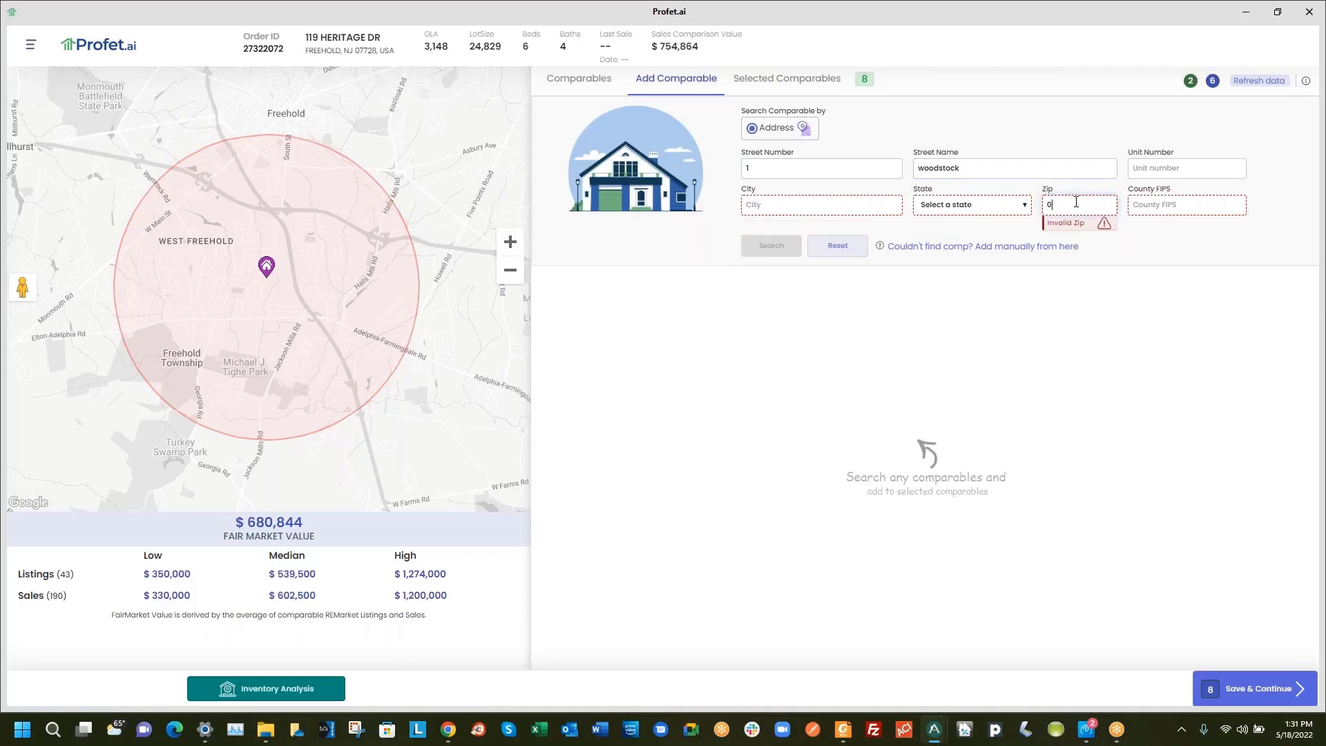
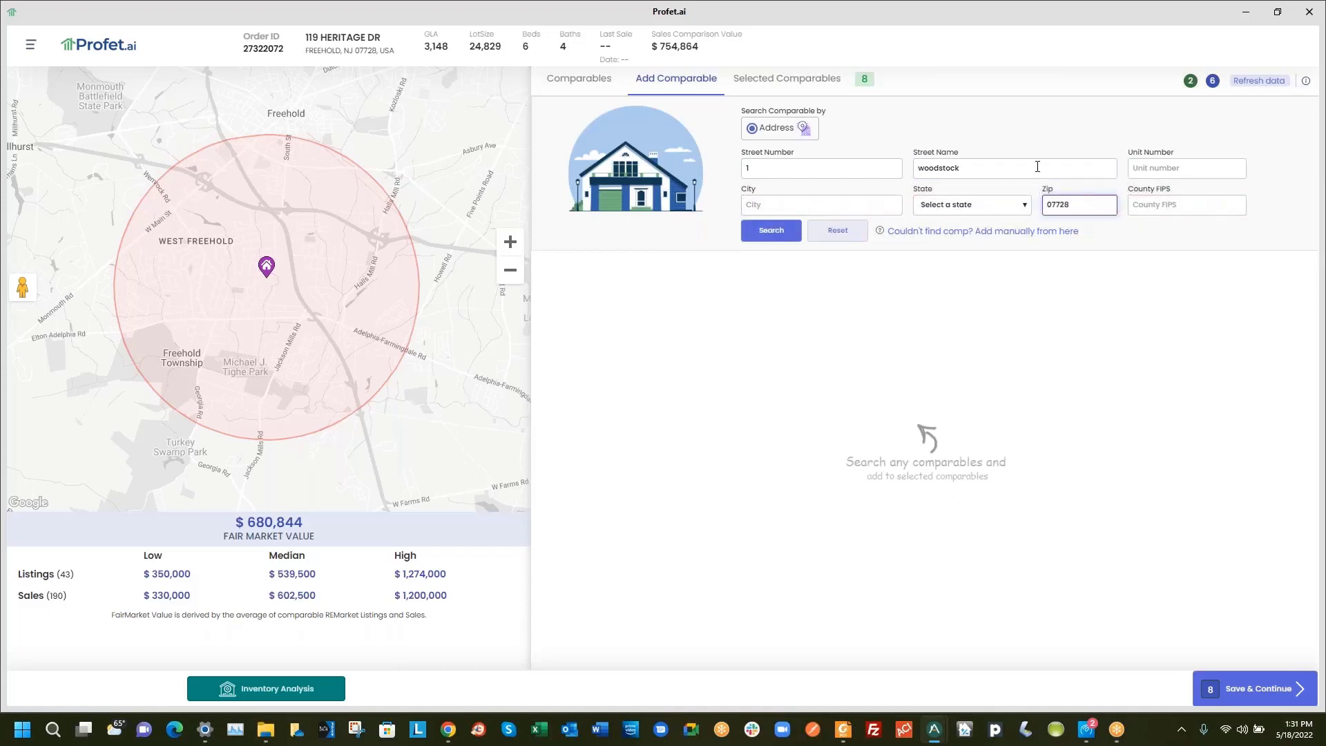
pyautogui.click(777, 236)
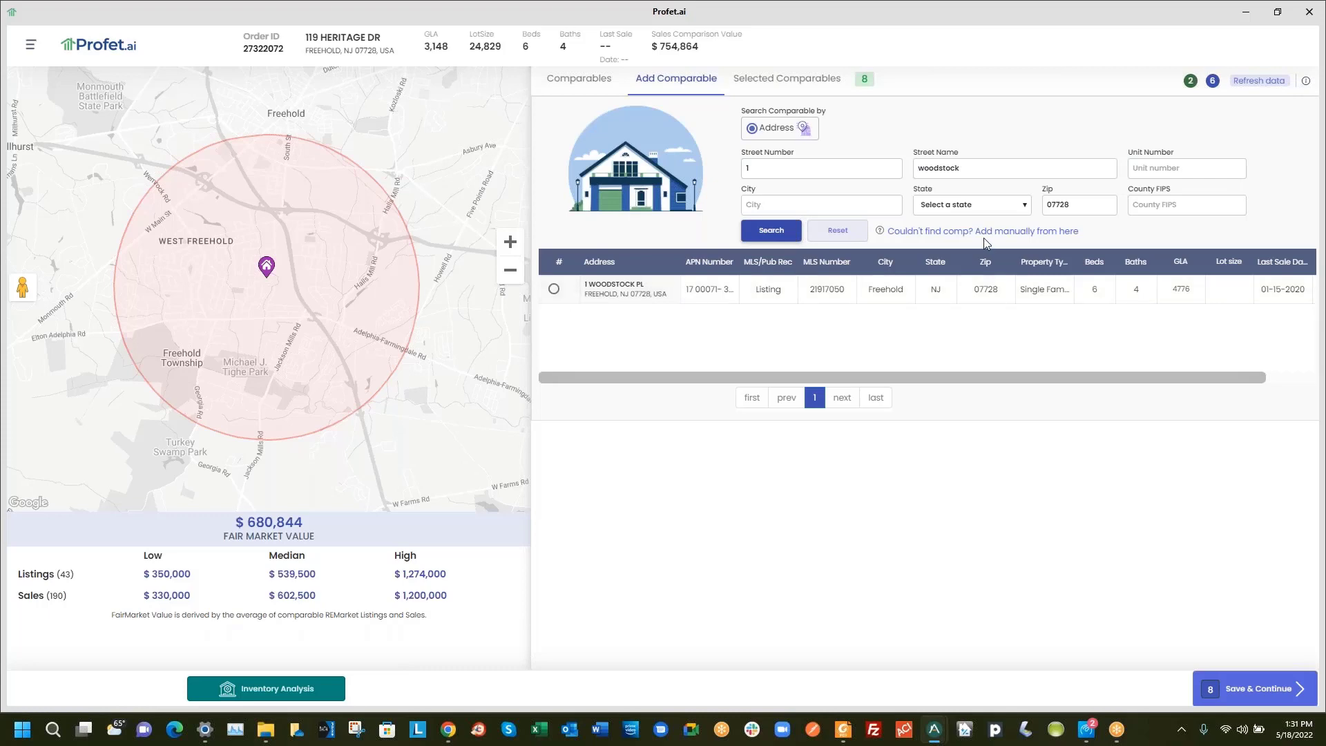
pyautogui.click(959, 231)
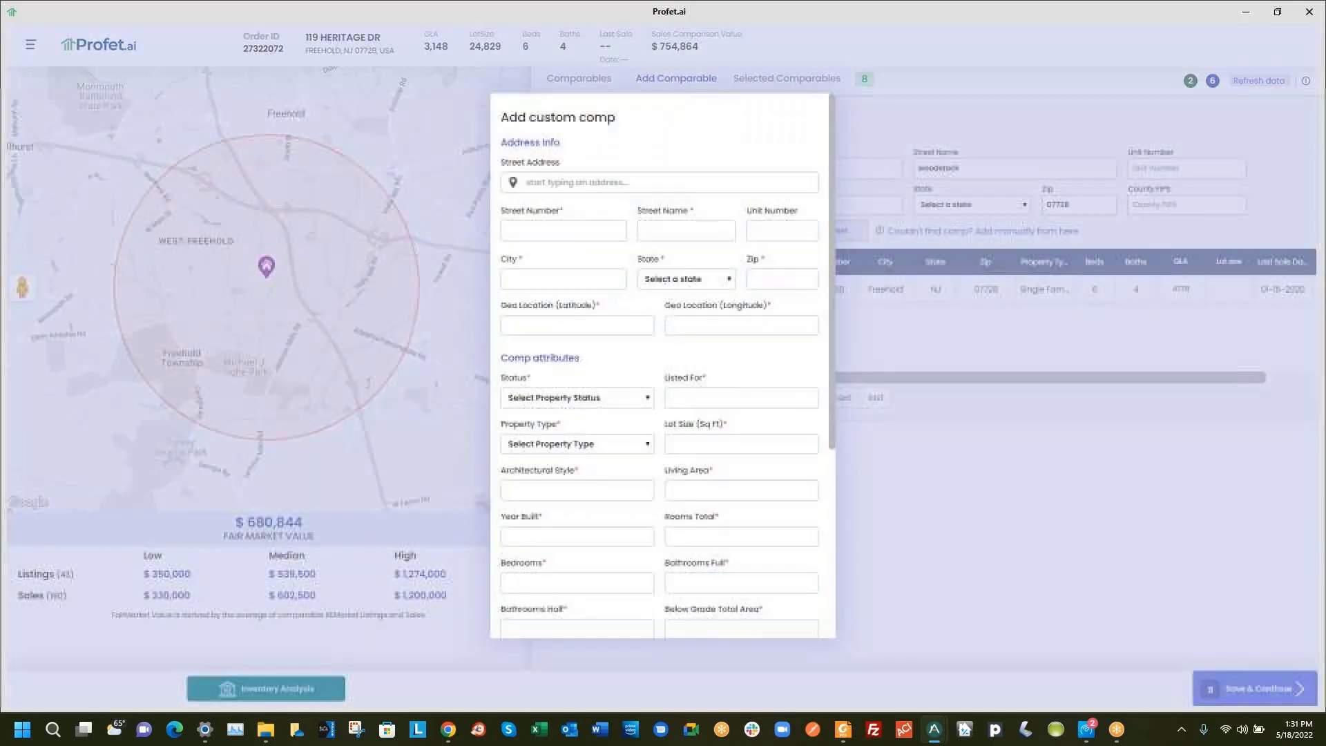
pyautogui.click(566, 183)
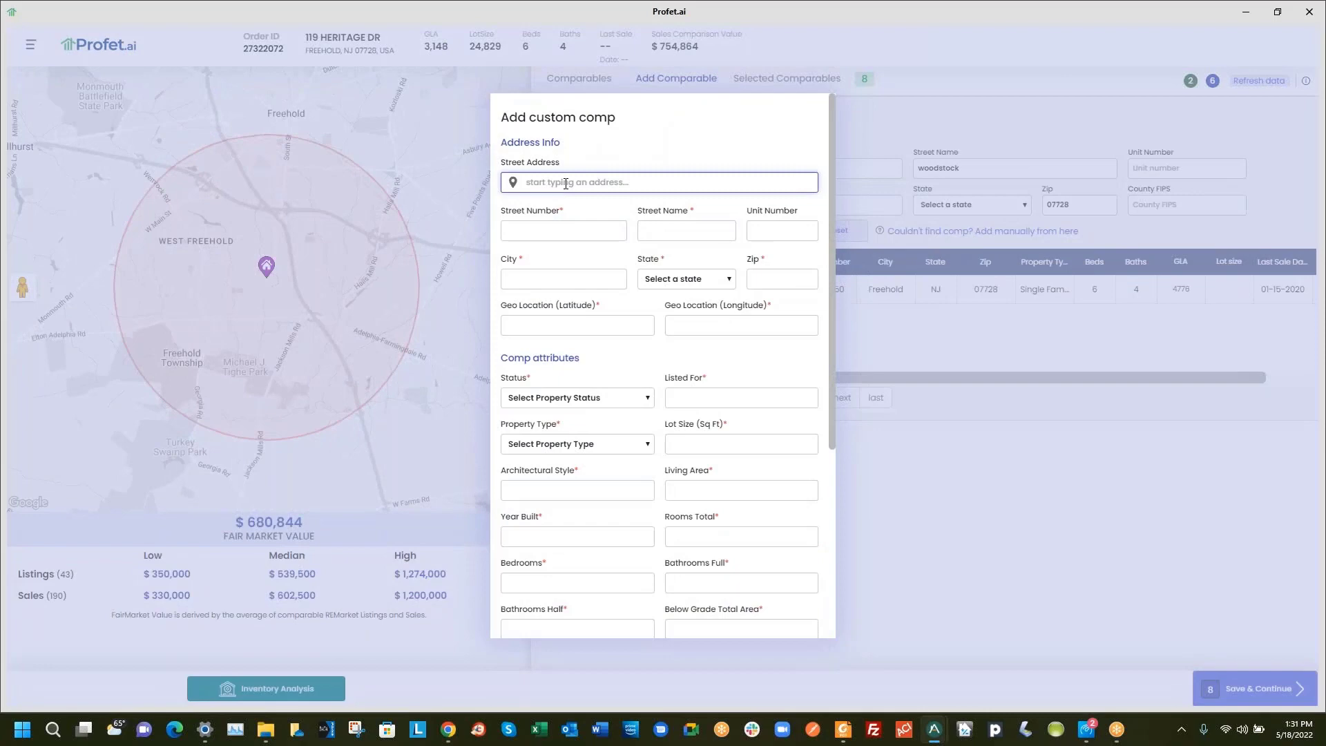
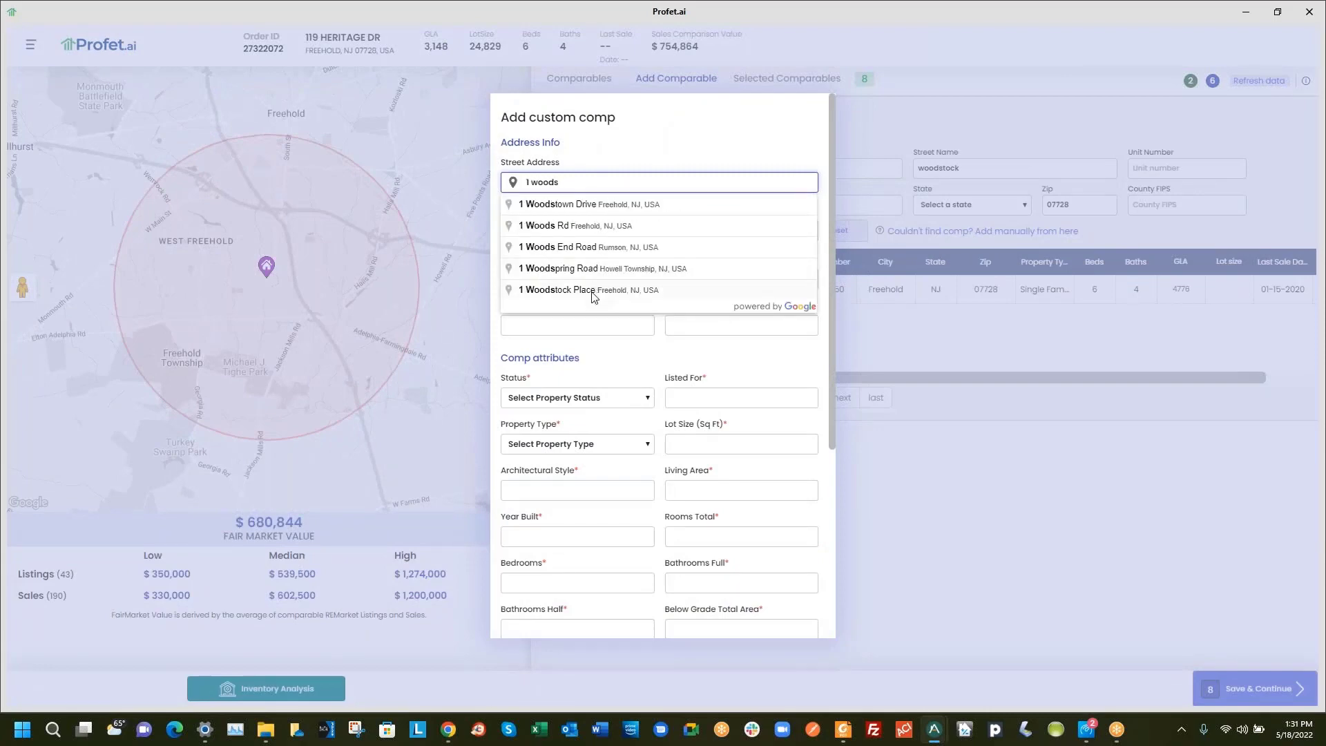
pyautogui.click(592, 291)
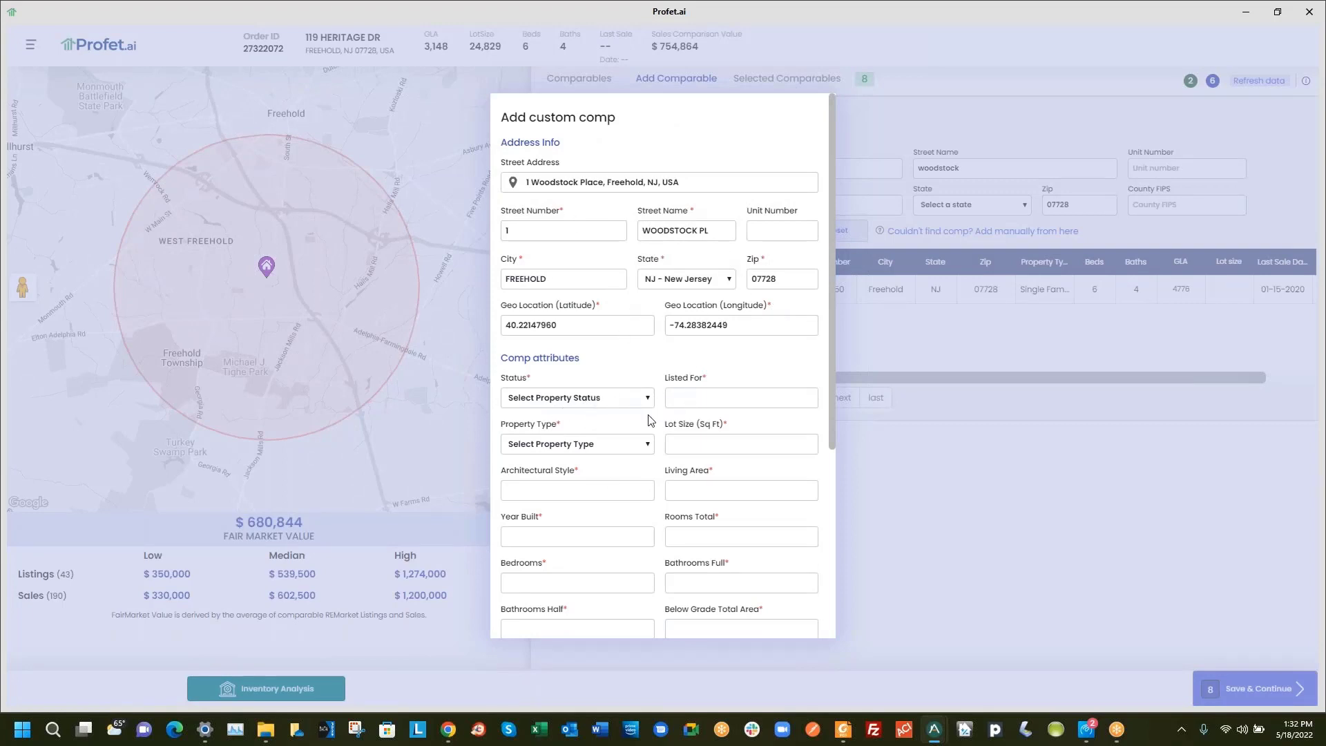
pyautogui.scroll(-5, 649, 566)
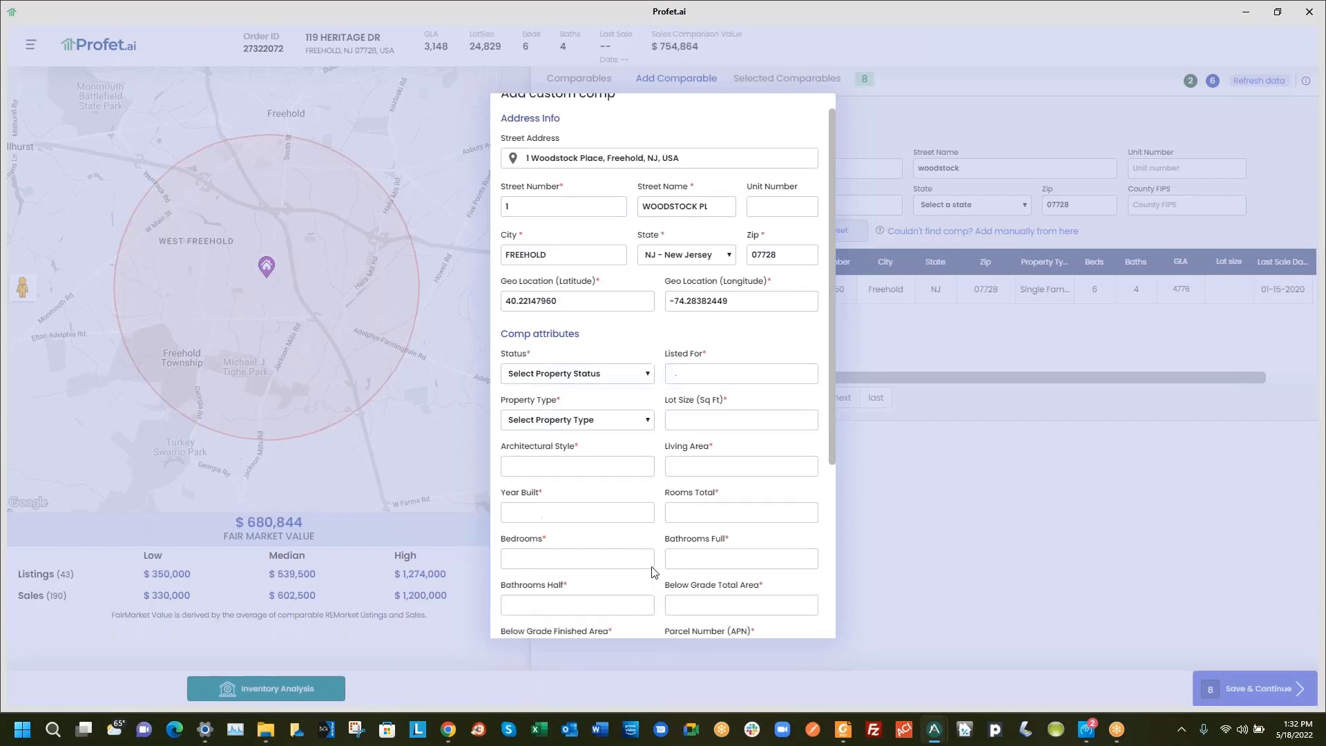
pyautogui.click(686, 617)
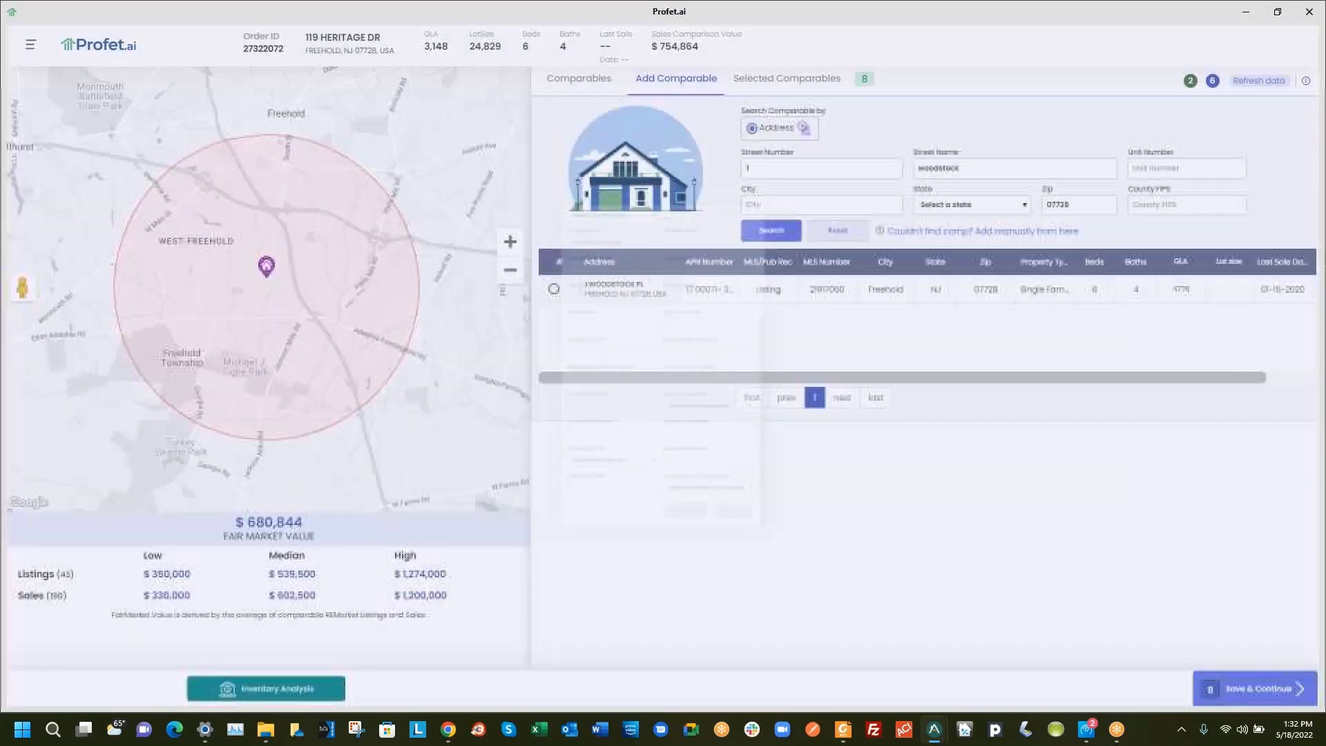
pyautogui.click(553, 290)
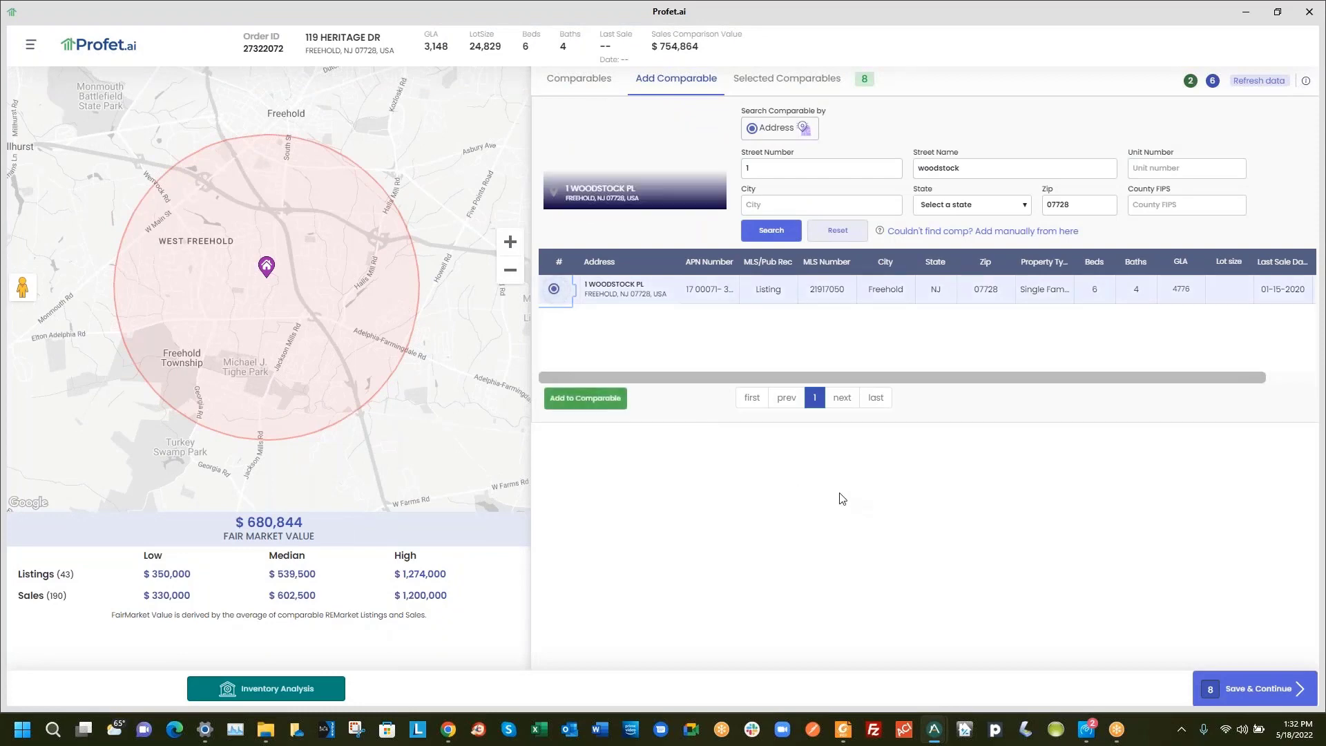
pyautogui.click(592, 400)
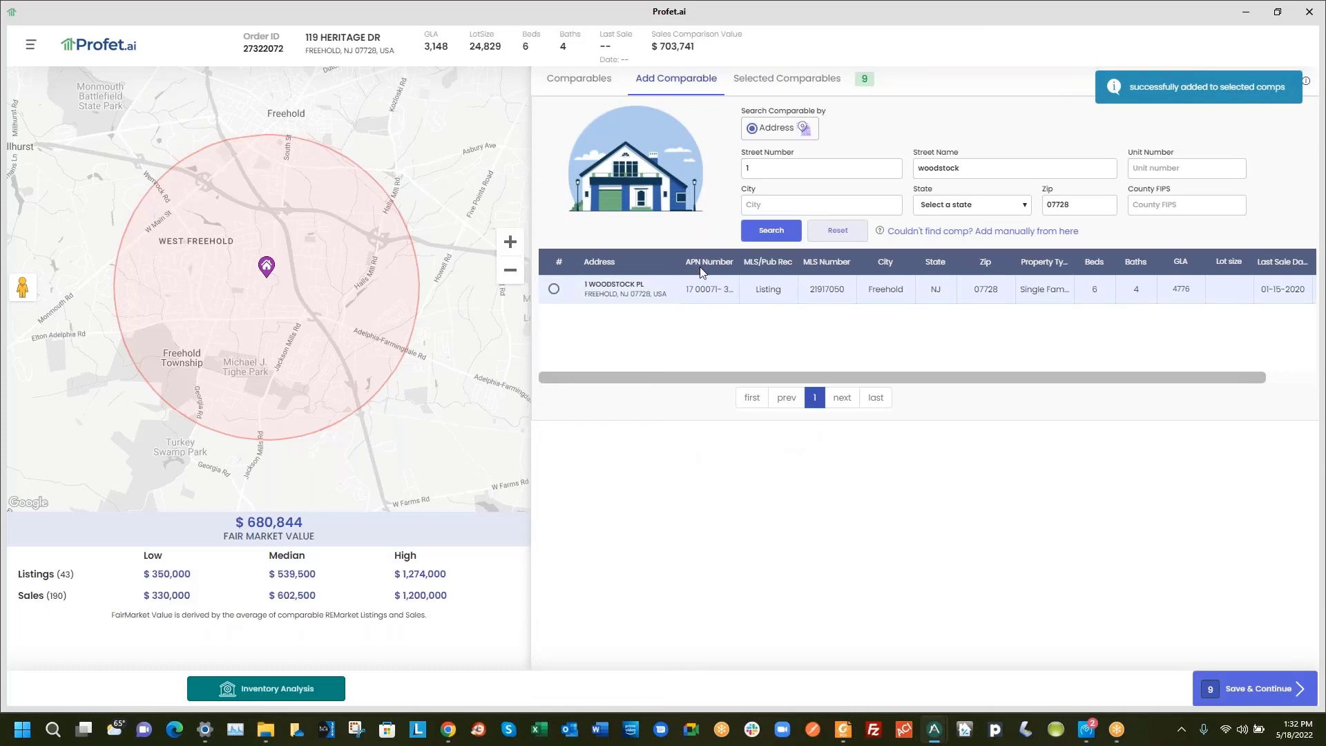
pyautogui.click(787, 78)
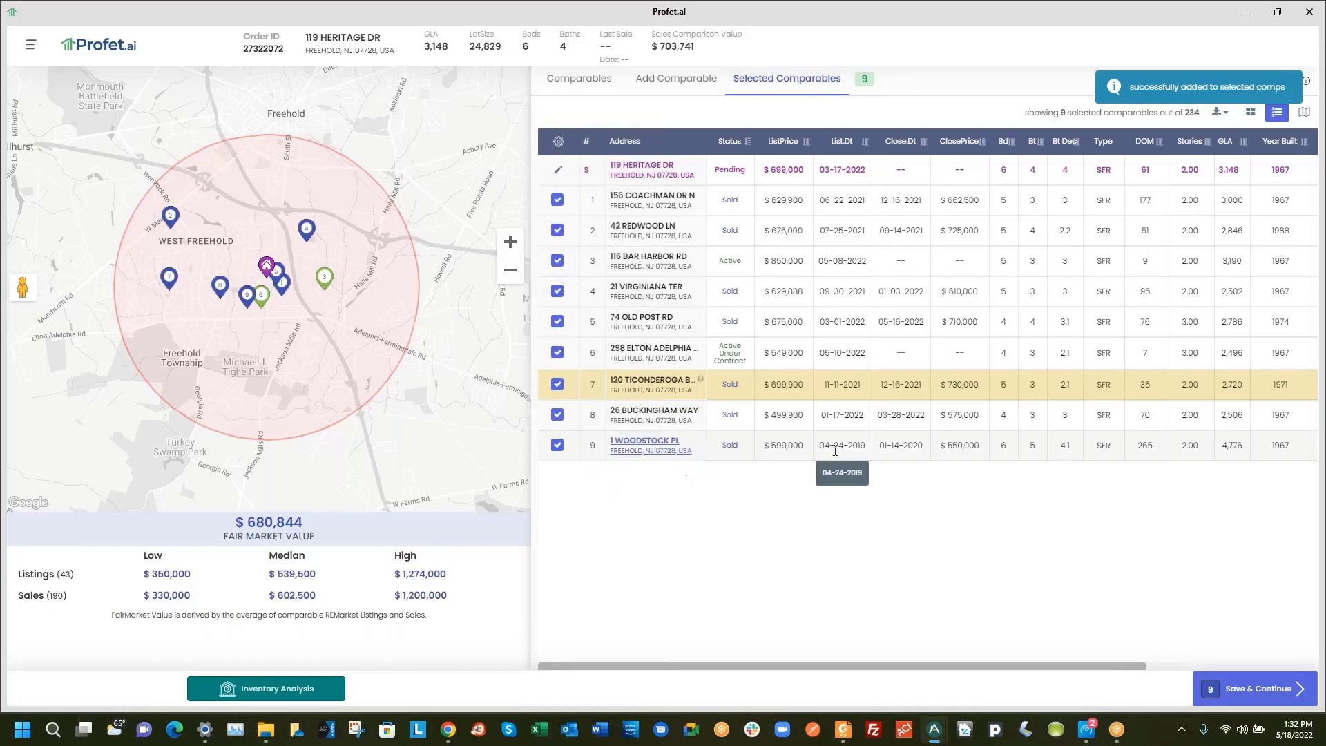
pyautogui.click(1259, 692)
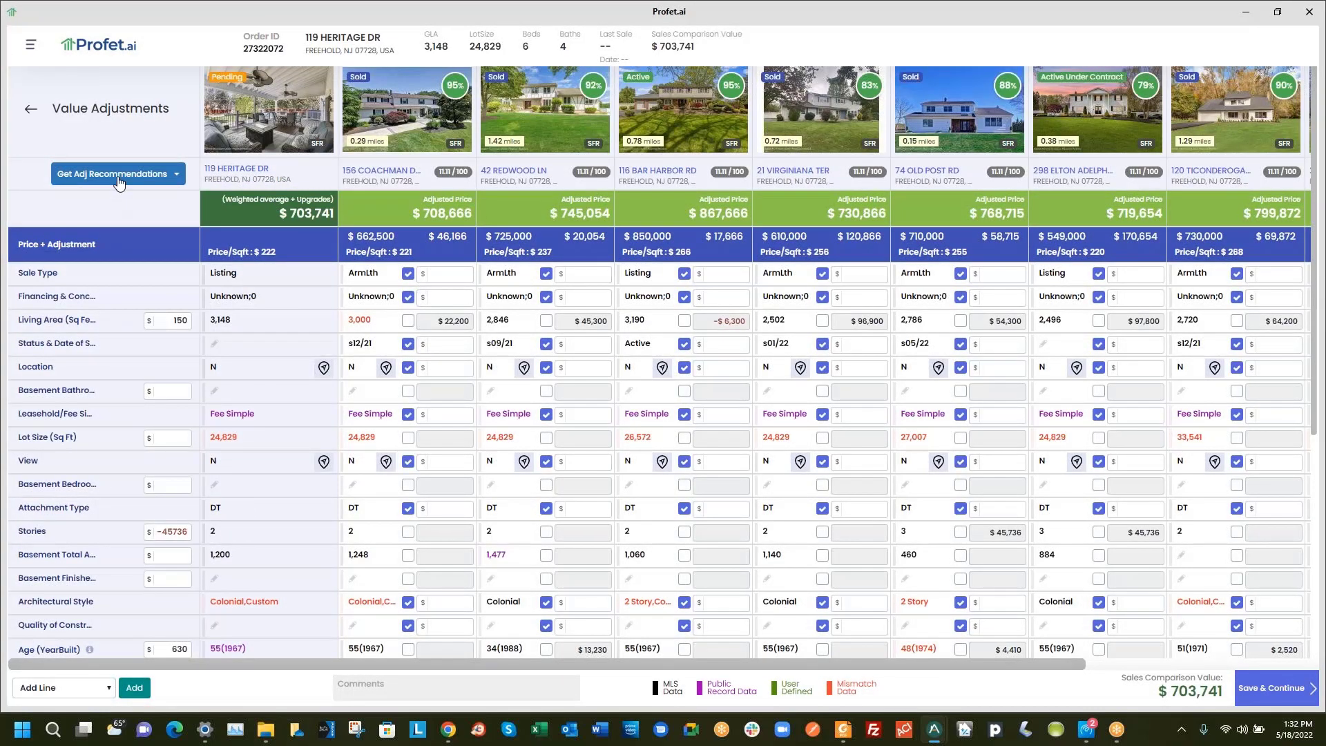
# Apply Regression Adjustments and review the model: 113 records, 7 variables, R² 0.739811
pyautogui.click(119, 181)
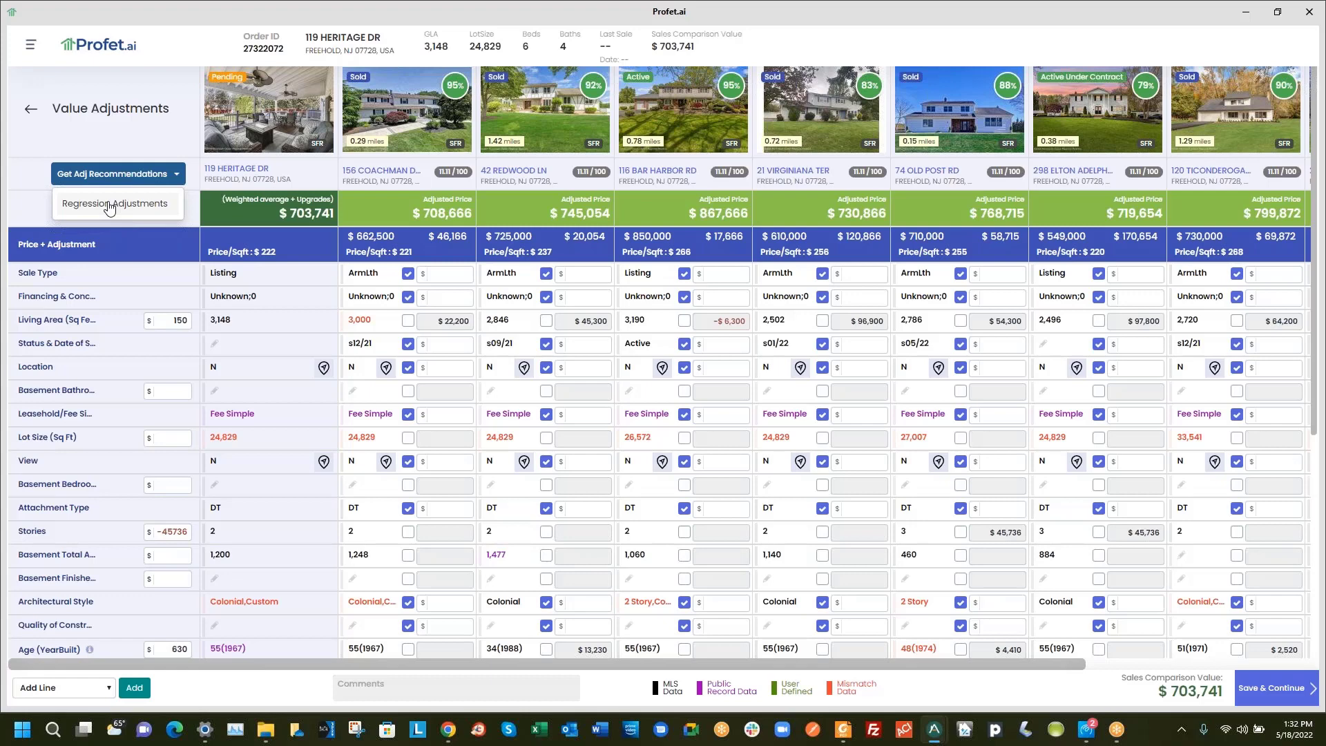
pyautogui.click(109, 204)
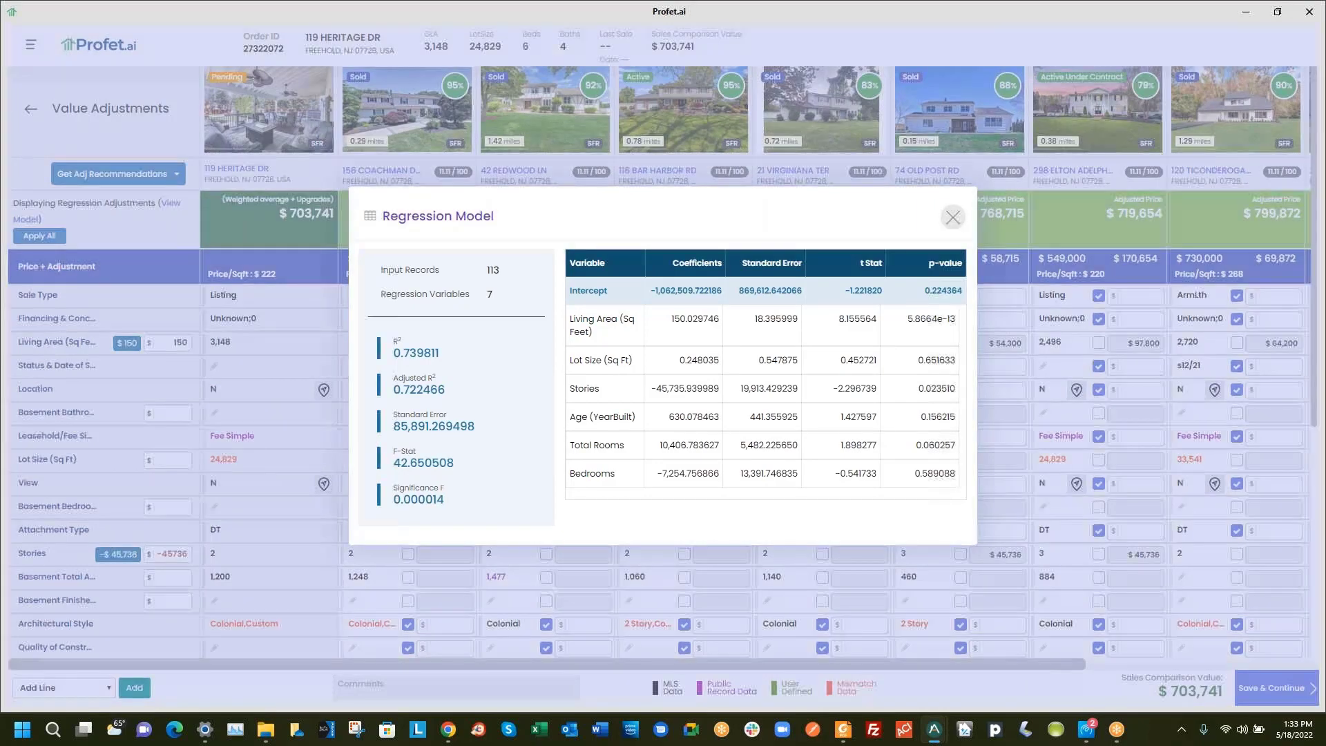
pyautogui.click(953, 220)
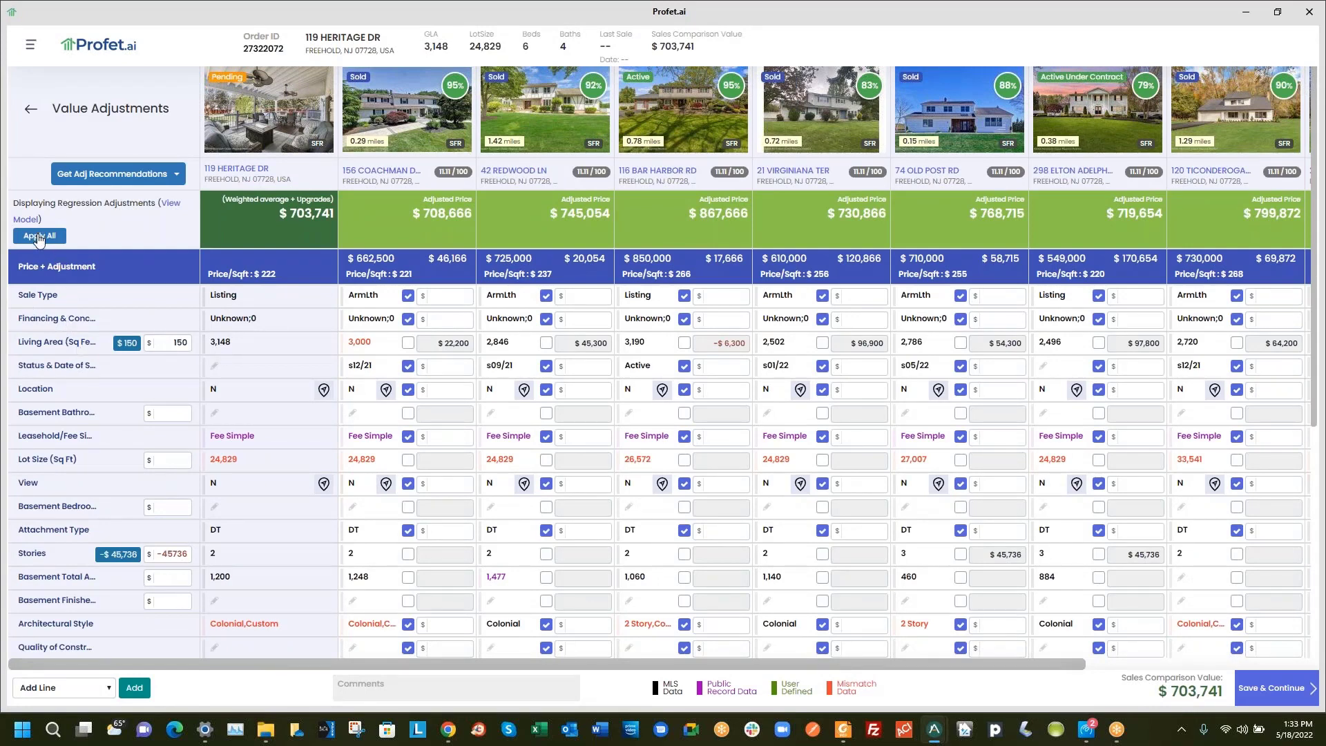
# Set the Living Area adjustment rate to 100 and the Stories adjustment to 25000
pyautogui.doubleClick(180, 343)
pyautogui.write('100')
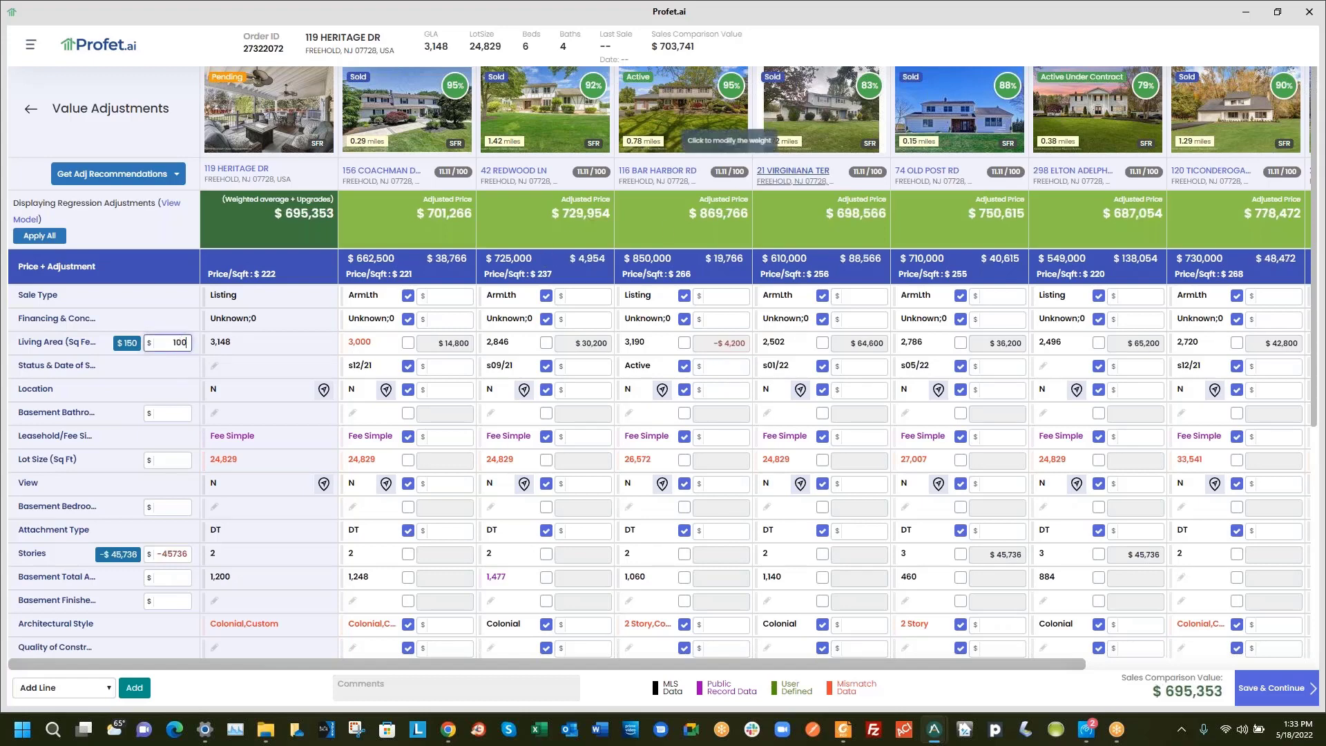
pyautogui.doubleClick(176, 554)
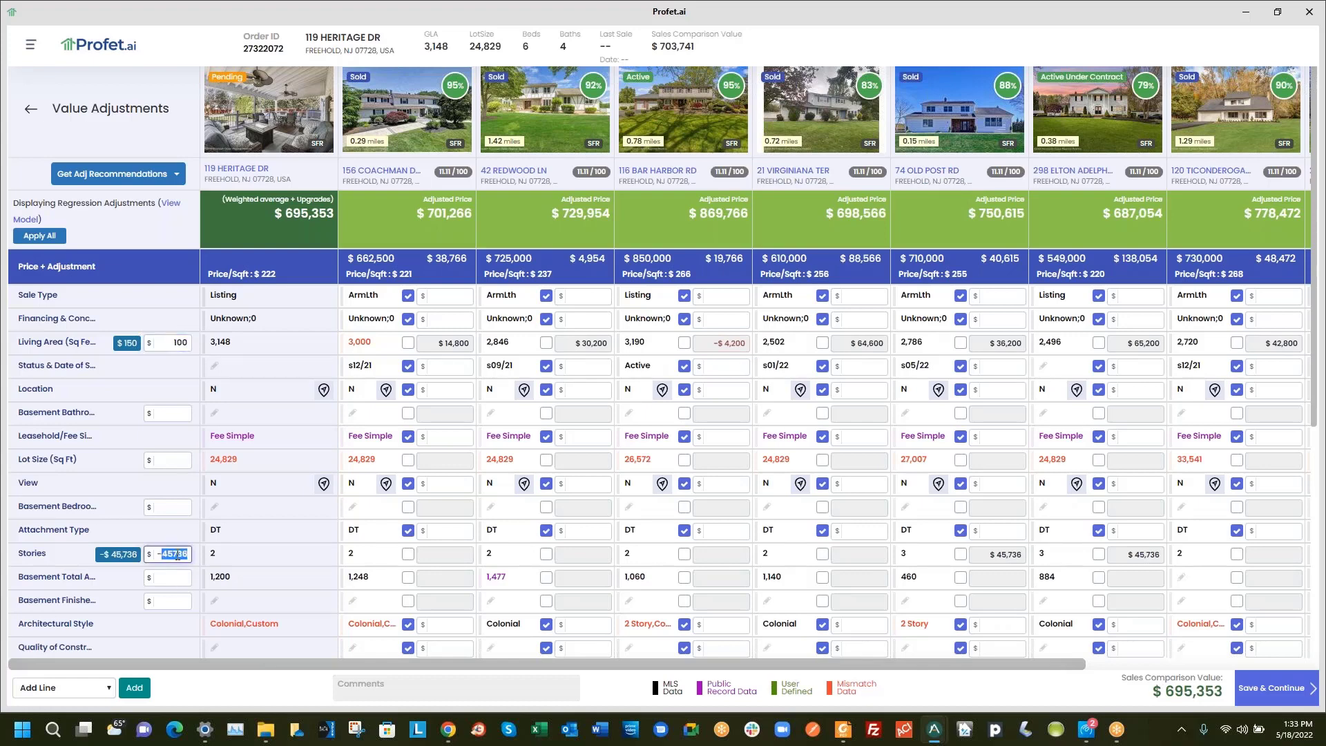
pyautogui.write('25000')
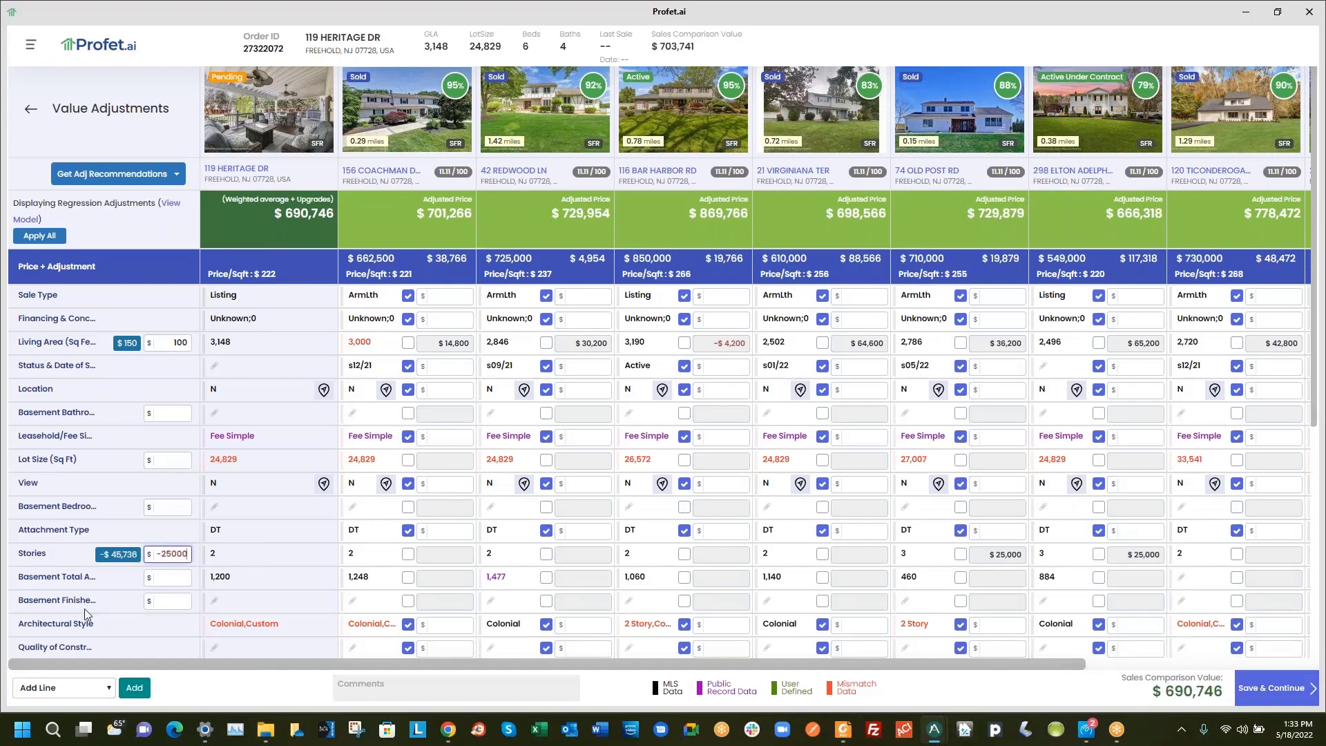
pyautogui.scroll(-3, 131, 523)
pyautogui.scroll(3, 131, 523)
# Try a 15000 Basement Bathroom adjustment on the second comparable, then remove it
pyautogui.click(188, 415)
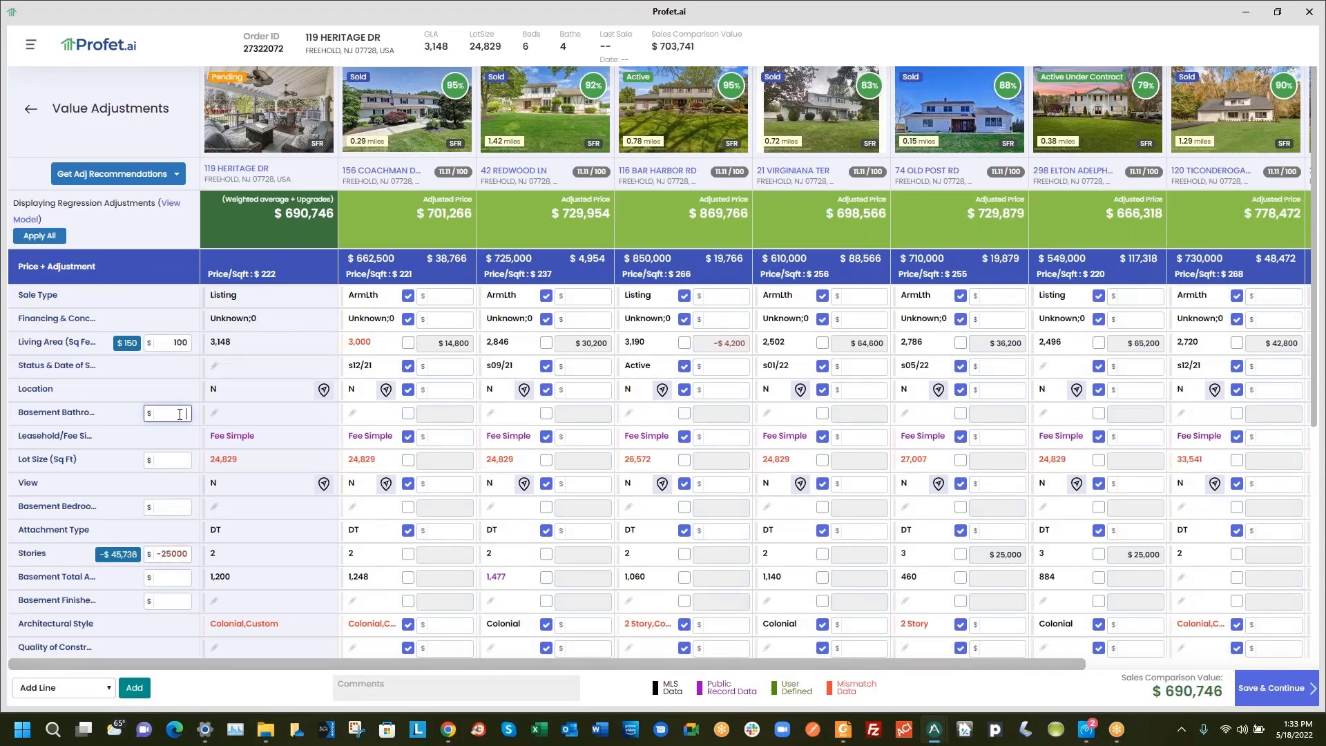
pyautogui.click(546, 413)
pyautogui.click(574, 413)
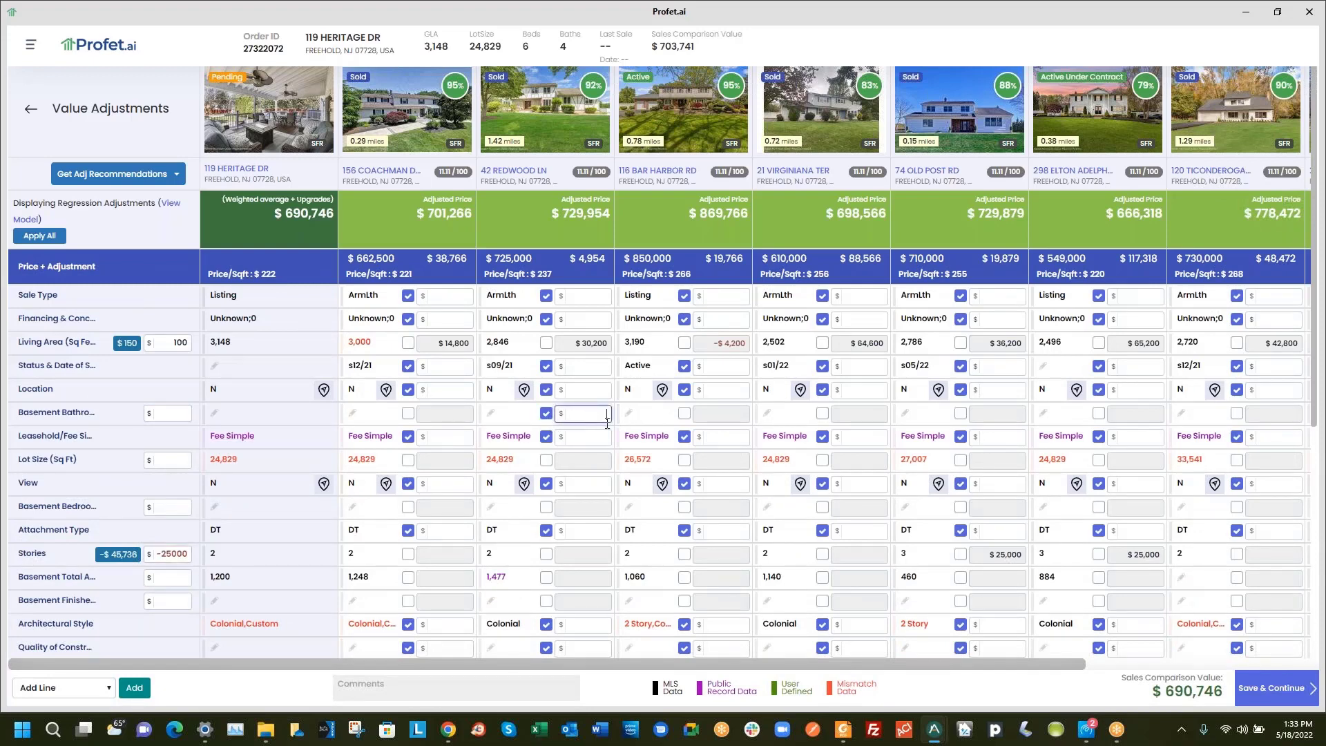
pyautogui.write('15000')
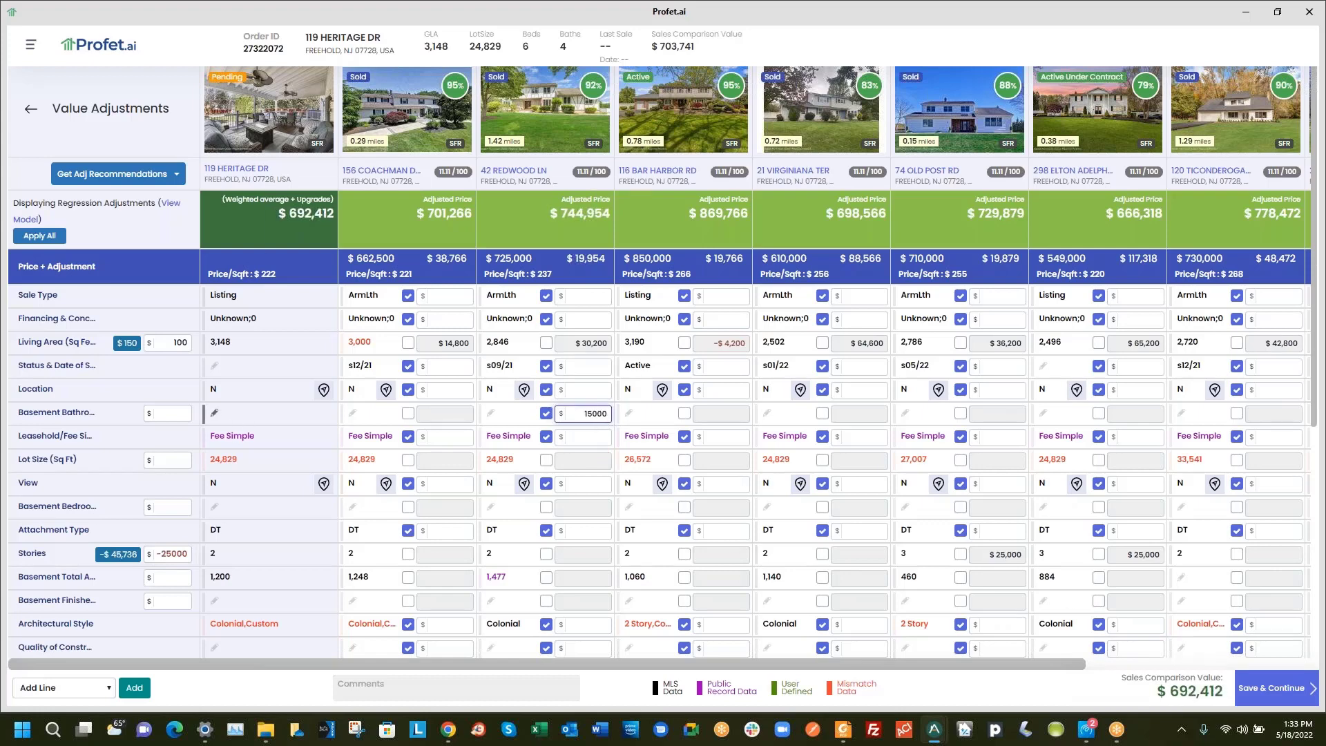
pyautogui.doubleClick(569, 412)
pyautogui.press('BackSpace')
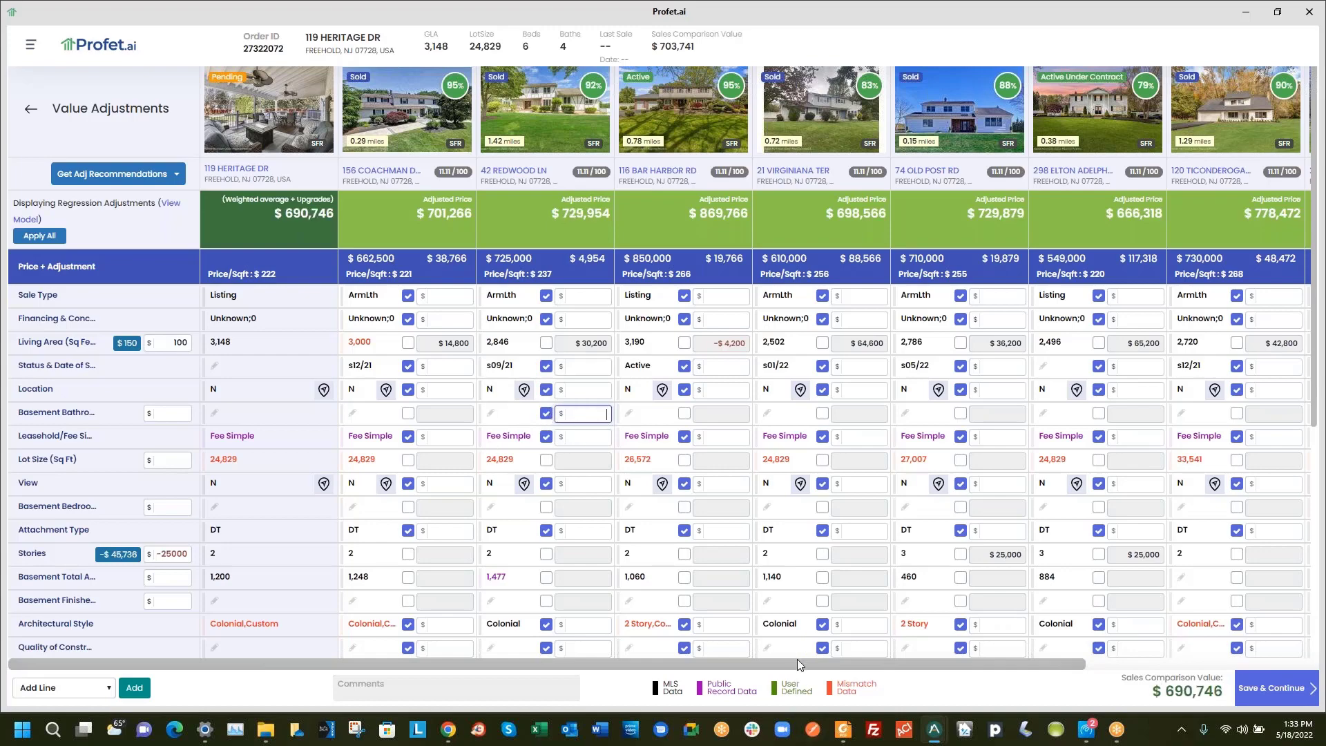
pyautogui.moveTo(799, 665); pyautogui.dragTo(549, 663)
pyautogui.scroll(-5, 310, 455)
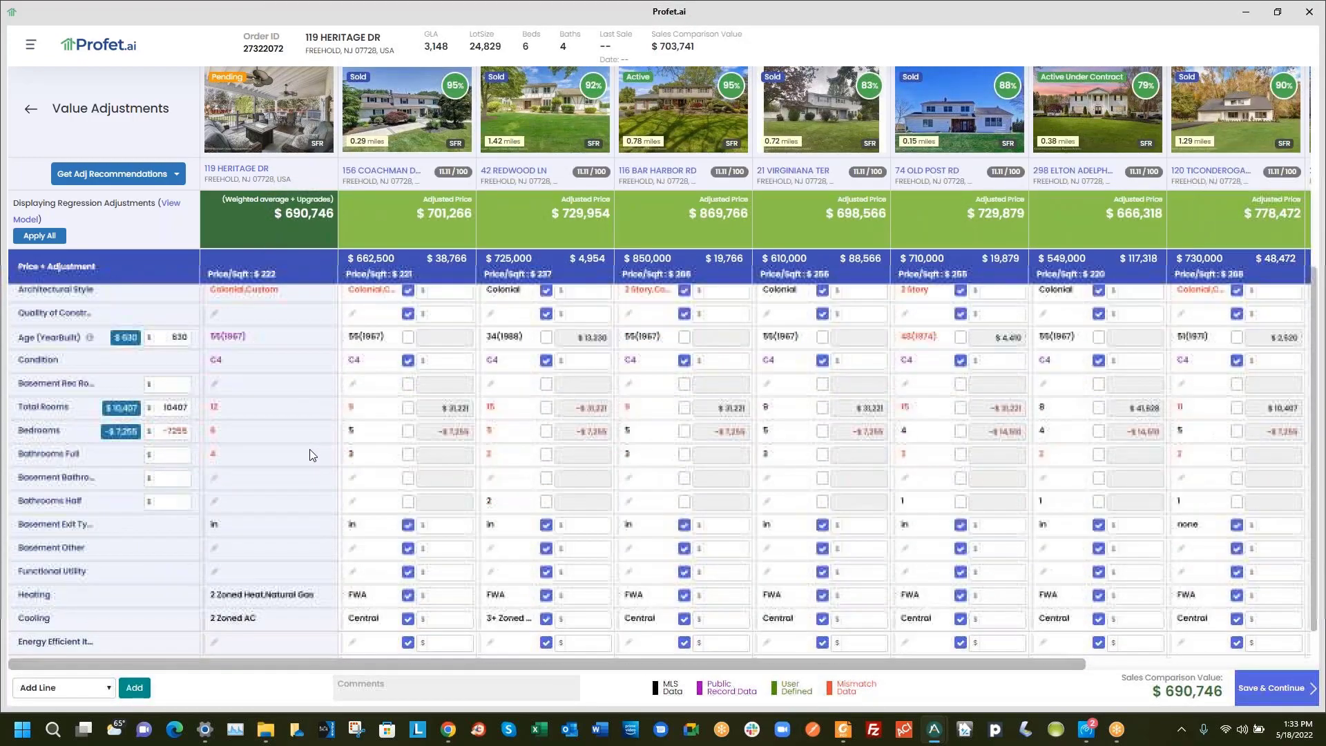
pyautogui.scroll(5, 342, 528)
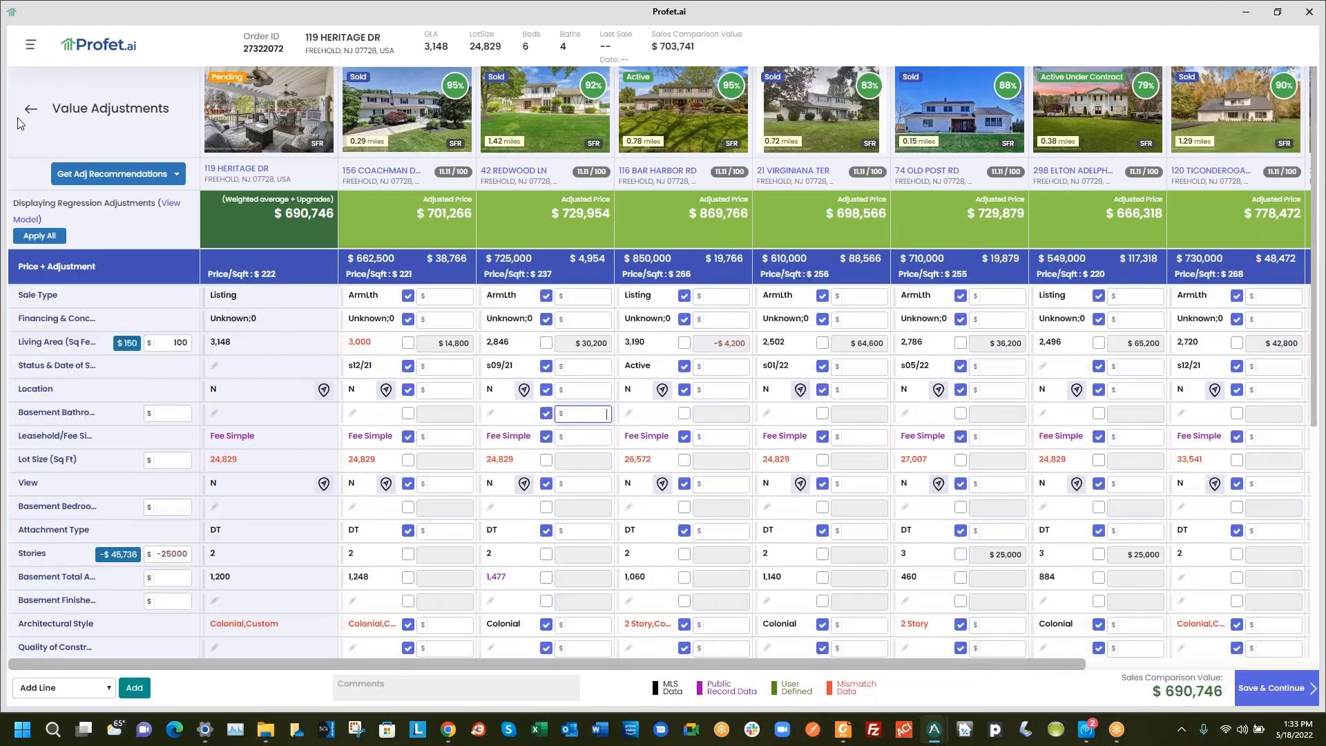
# Return to the comparables list and check its download options. Continue to Value Adjustments with nine comparables
pyautogui.click(30, 109)
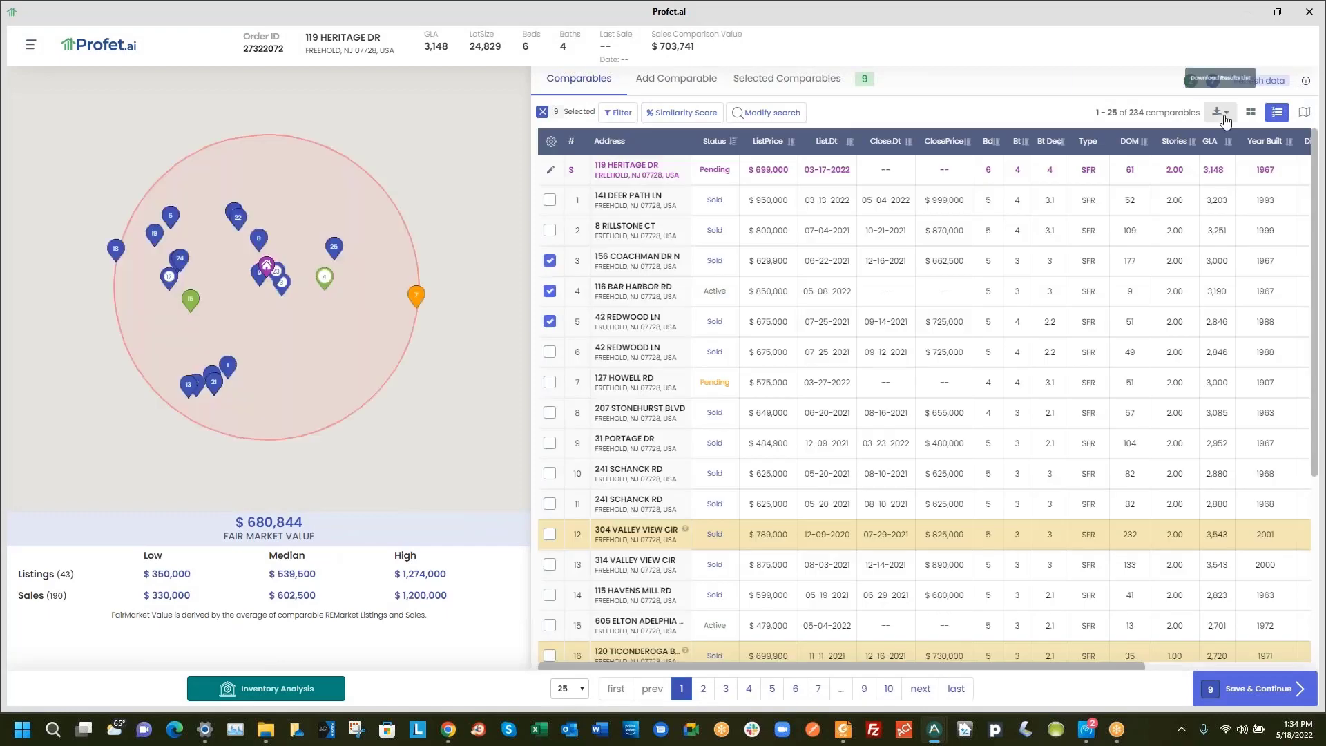
pyautogui.click(1221, 115)
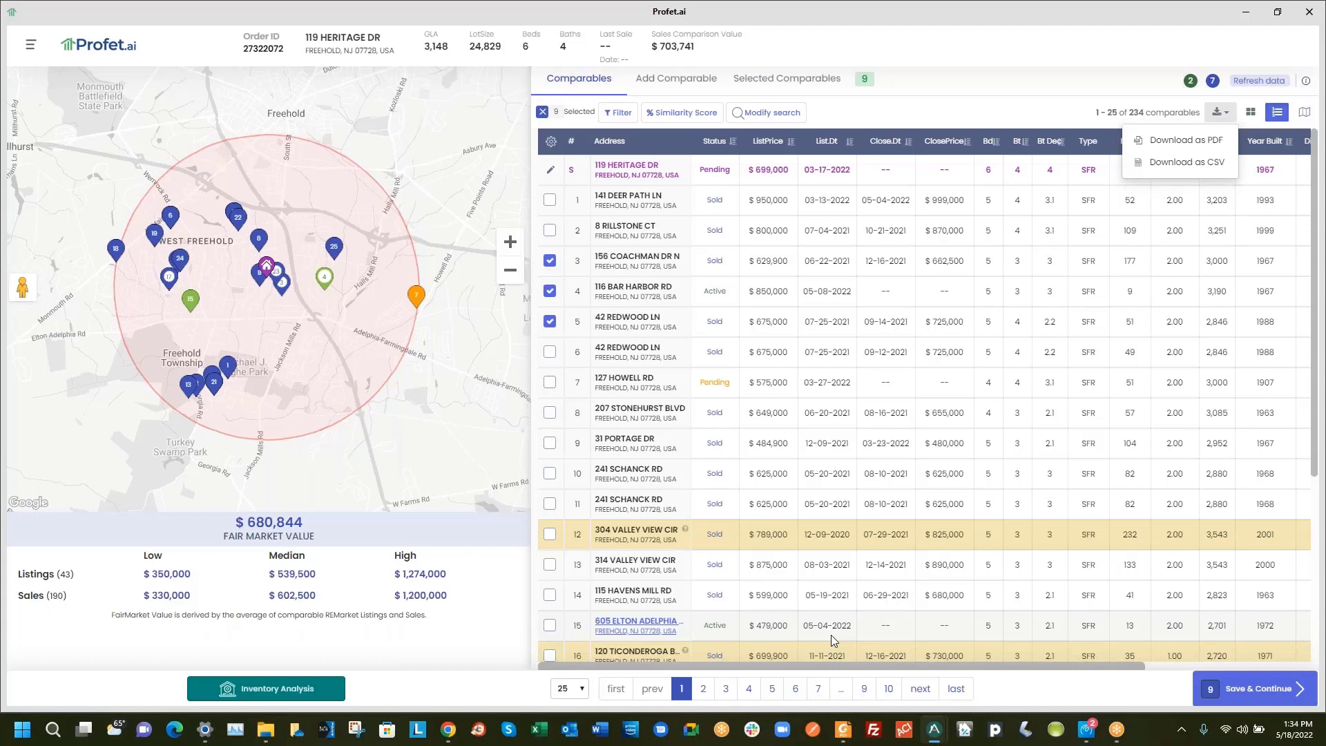
pyautogui.click(1231, 689)
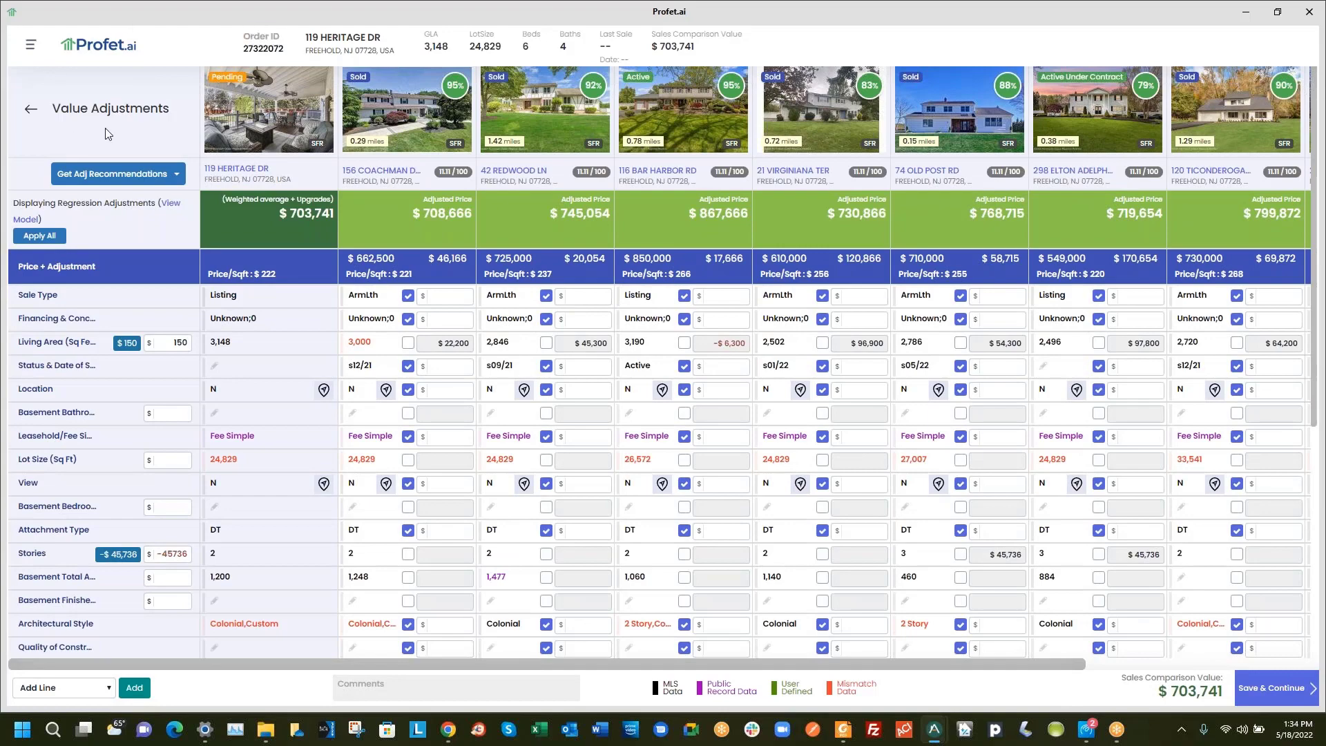
# Check the four comparables' Status adjustment amounts. Save at the $703,741 value for the report preview
pyautogui.scroll(-5, 180, 573)
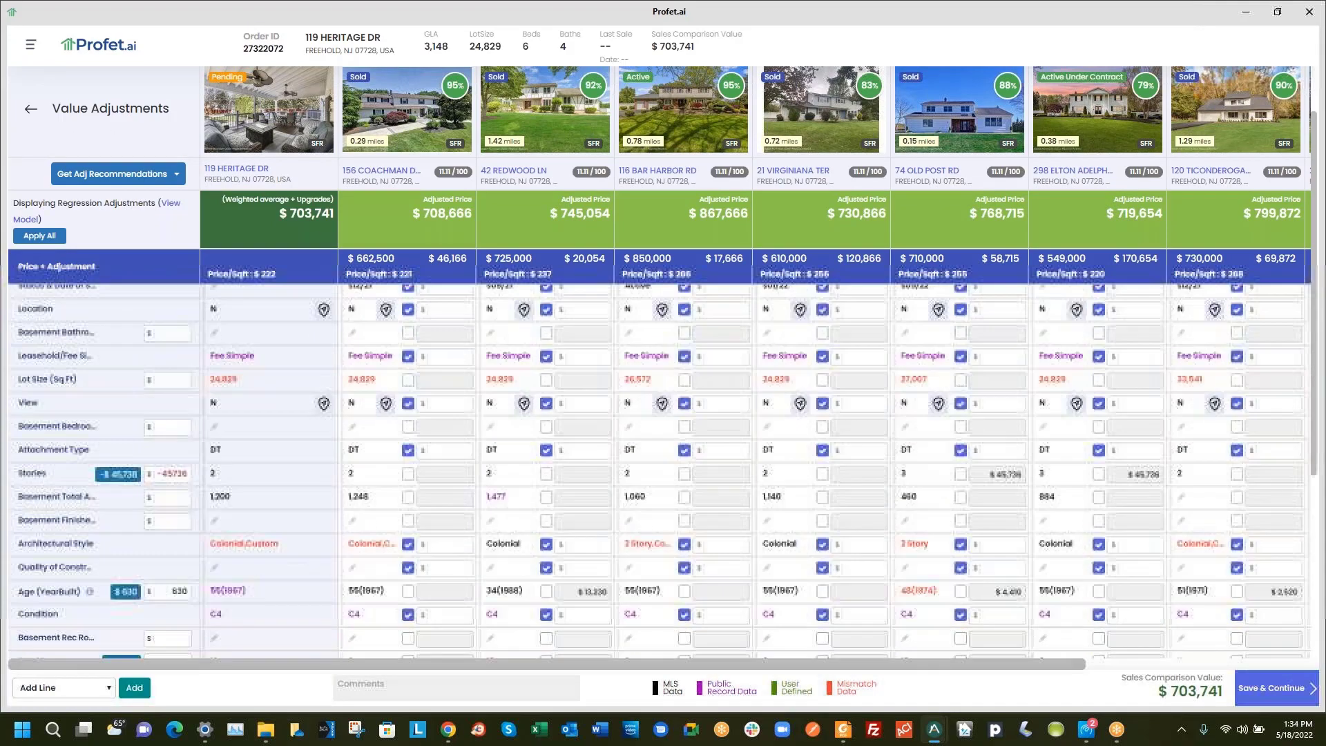
pyautogui.scroll(5, 180, 564)
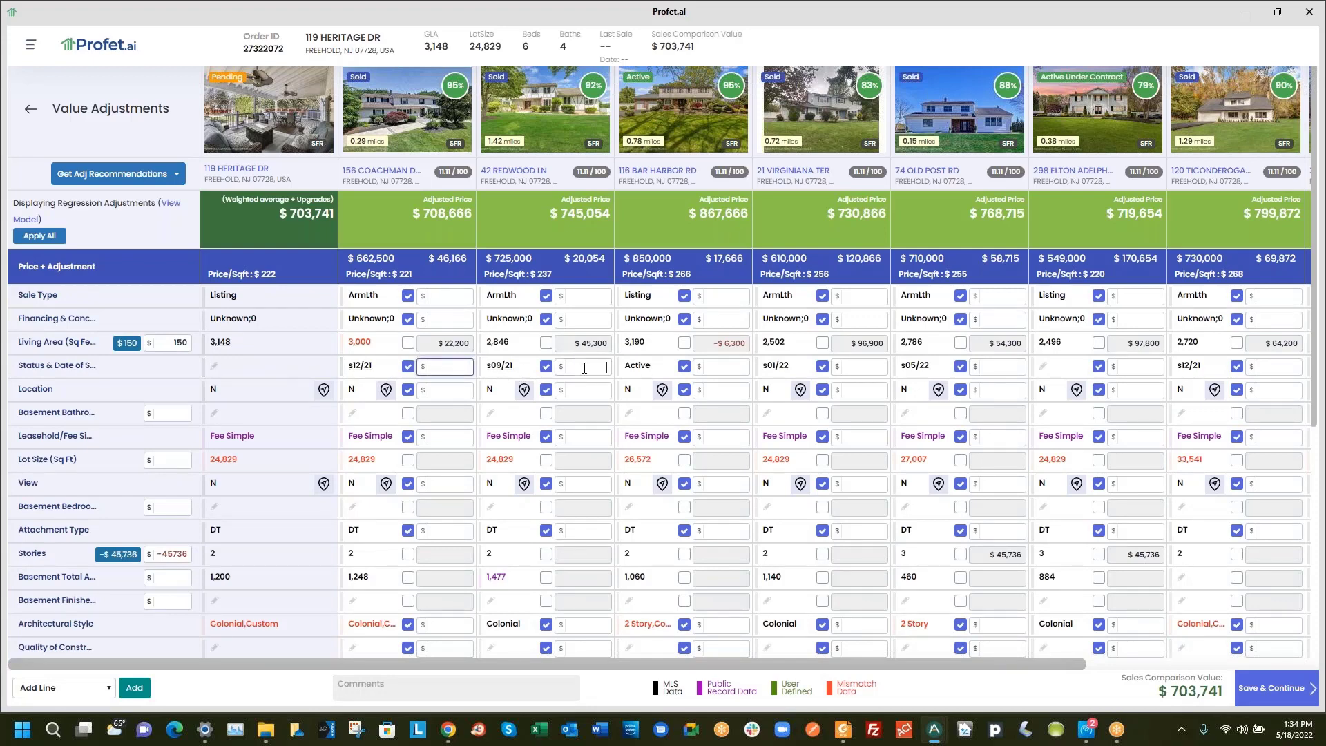
pyautogui.click(719, 366)
pyautogui.click(854, 368)
pyautogui.click(984, 368)
pyautogui.click(1128, 367)
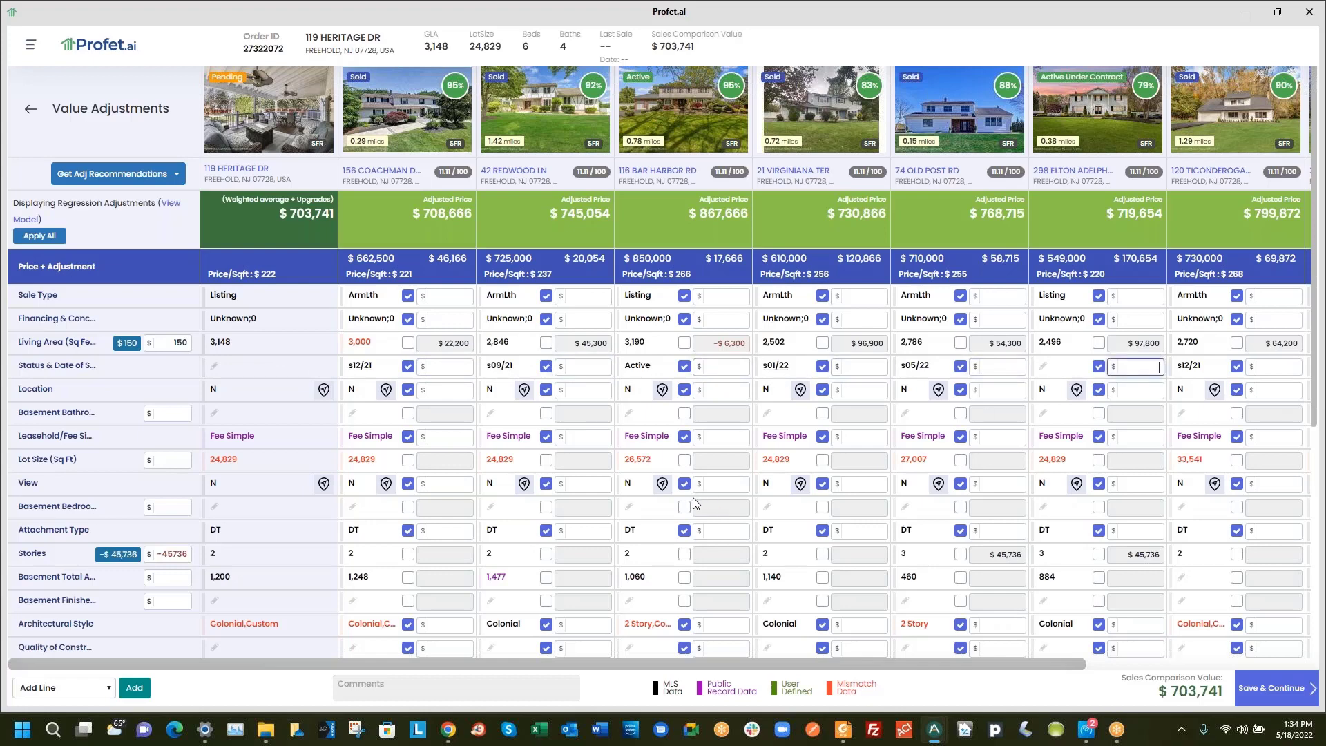
pyautogui.scroll(-3, 668, 450)
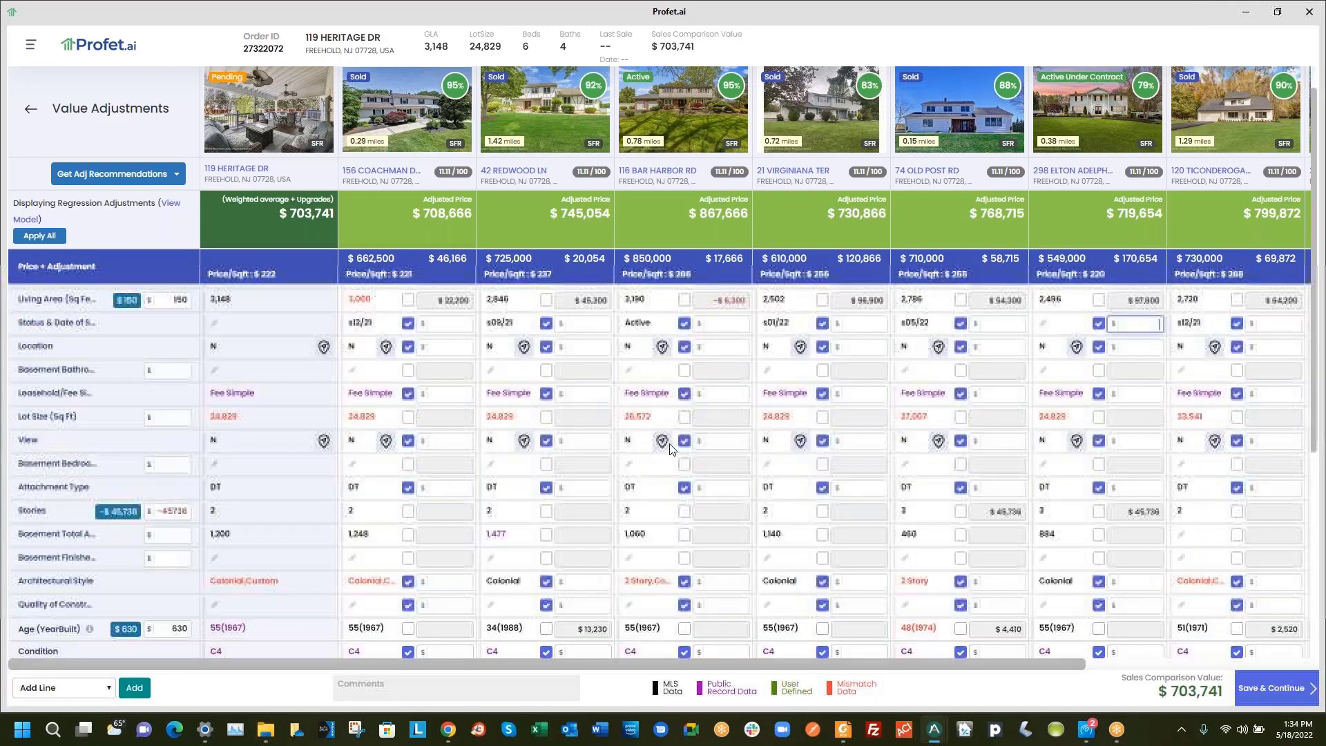
pyautogui.scroll(3, 668, 452)
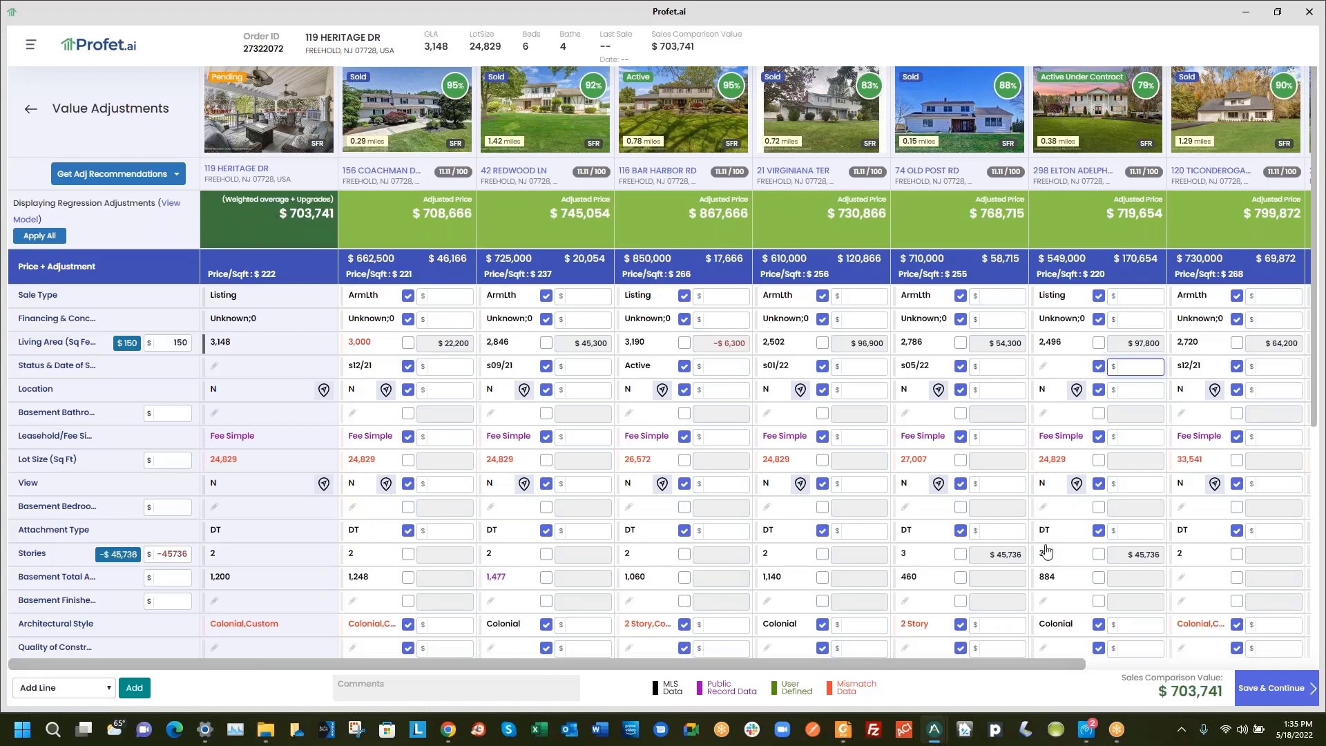
pyautogui.click(1266, 687)
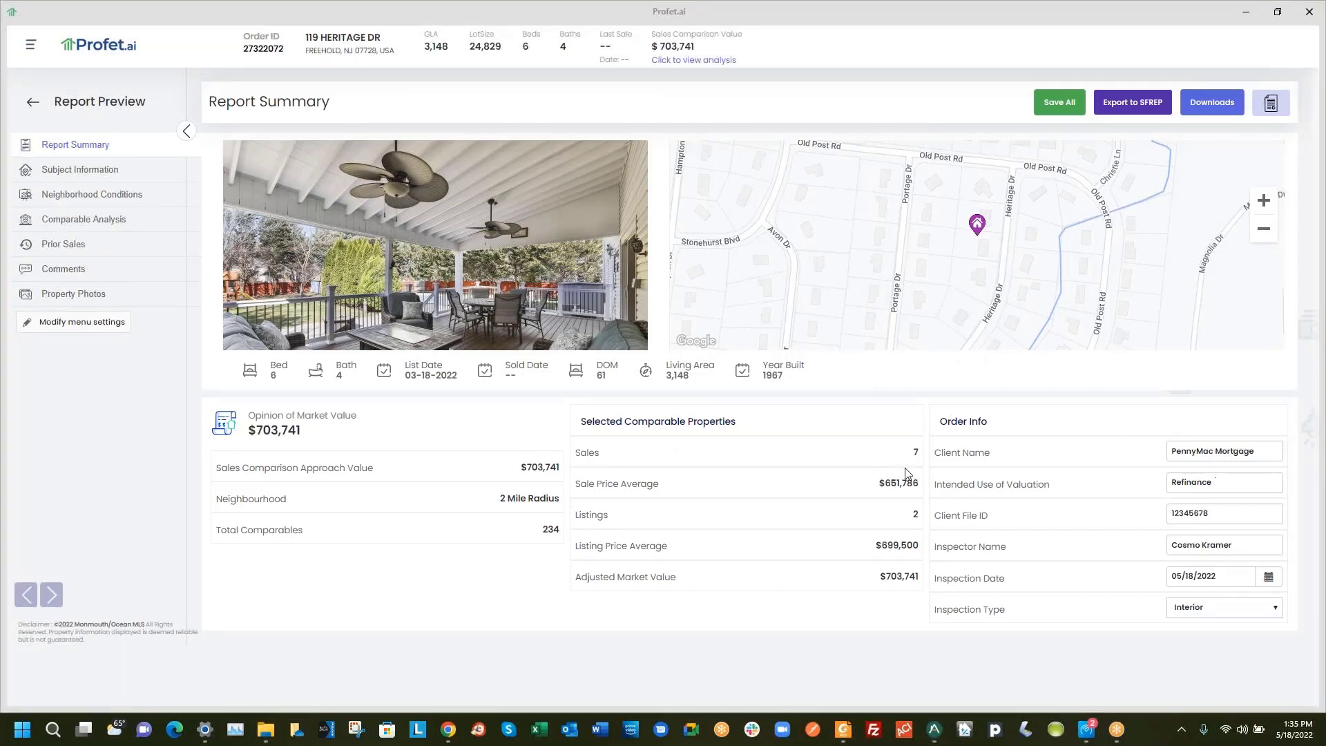
# Review the client, intended use, file ID and inspector fields, keeping inspection type Interior
pyautogui.click(1220, 450)
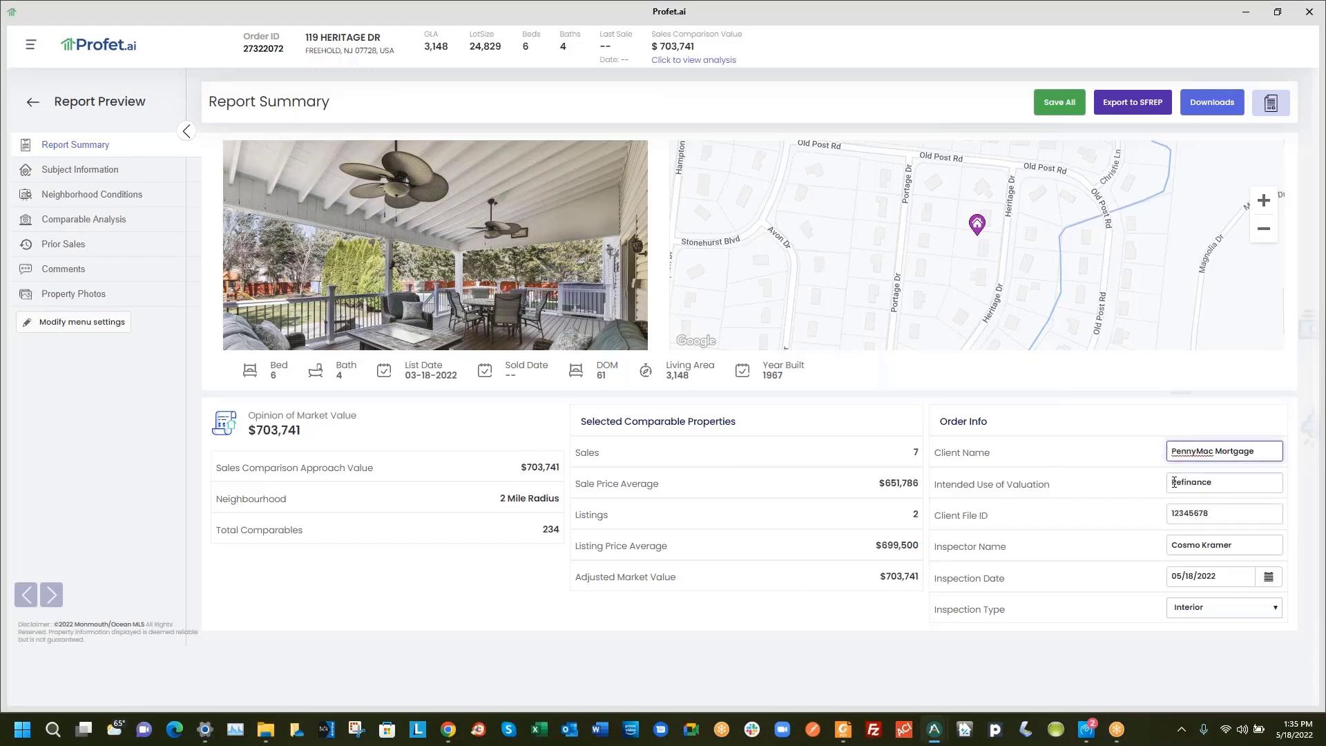
pyautogui.click(1198, 482)
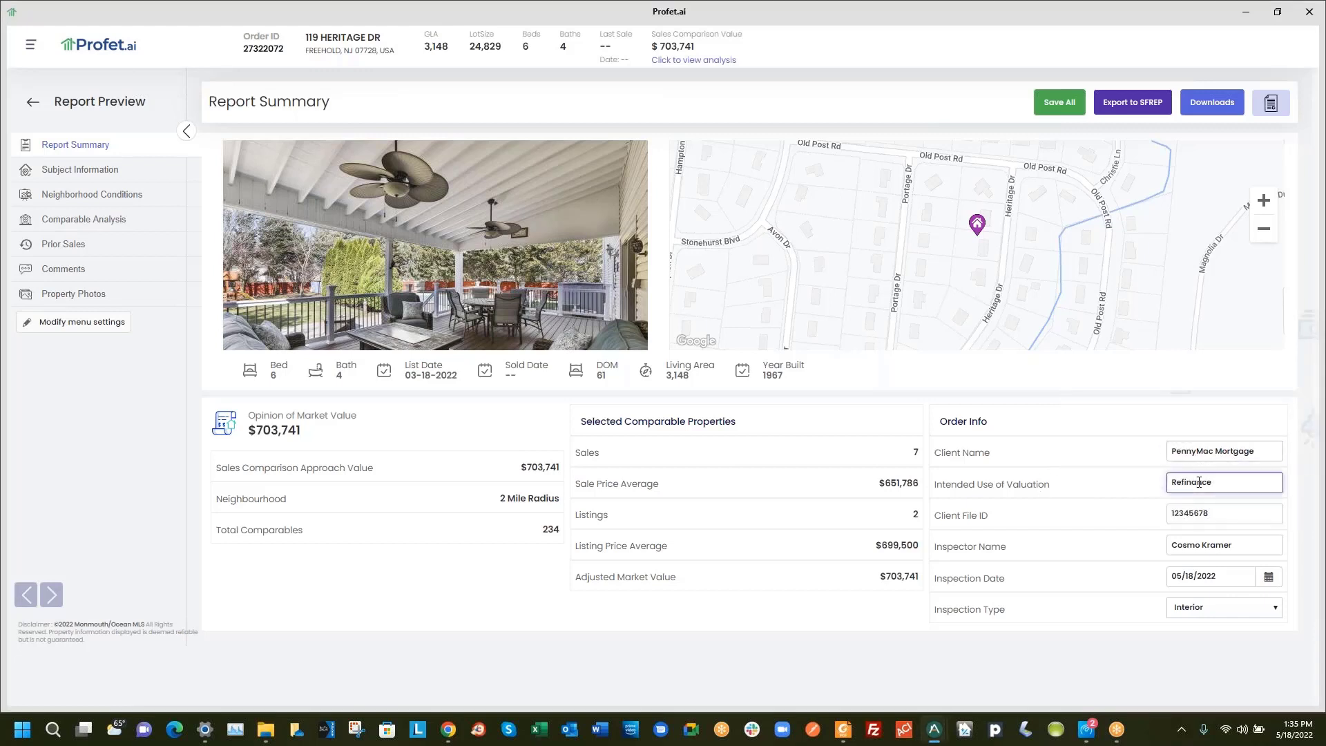
pyautogui.click(1222, 515)
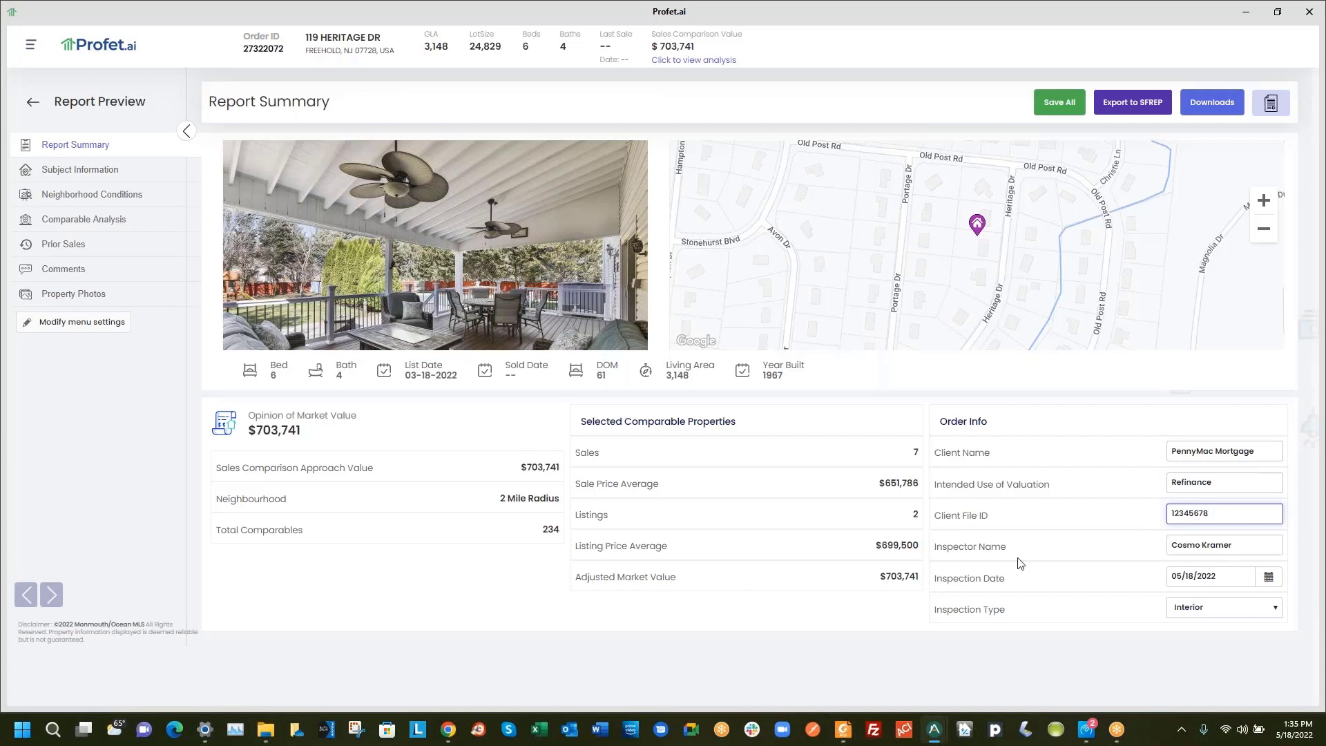
pyautogui.click(1243, 548)
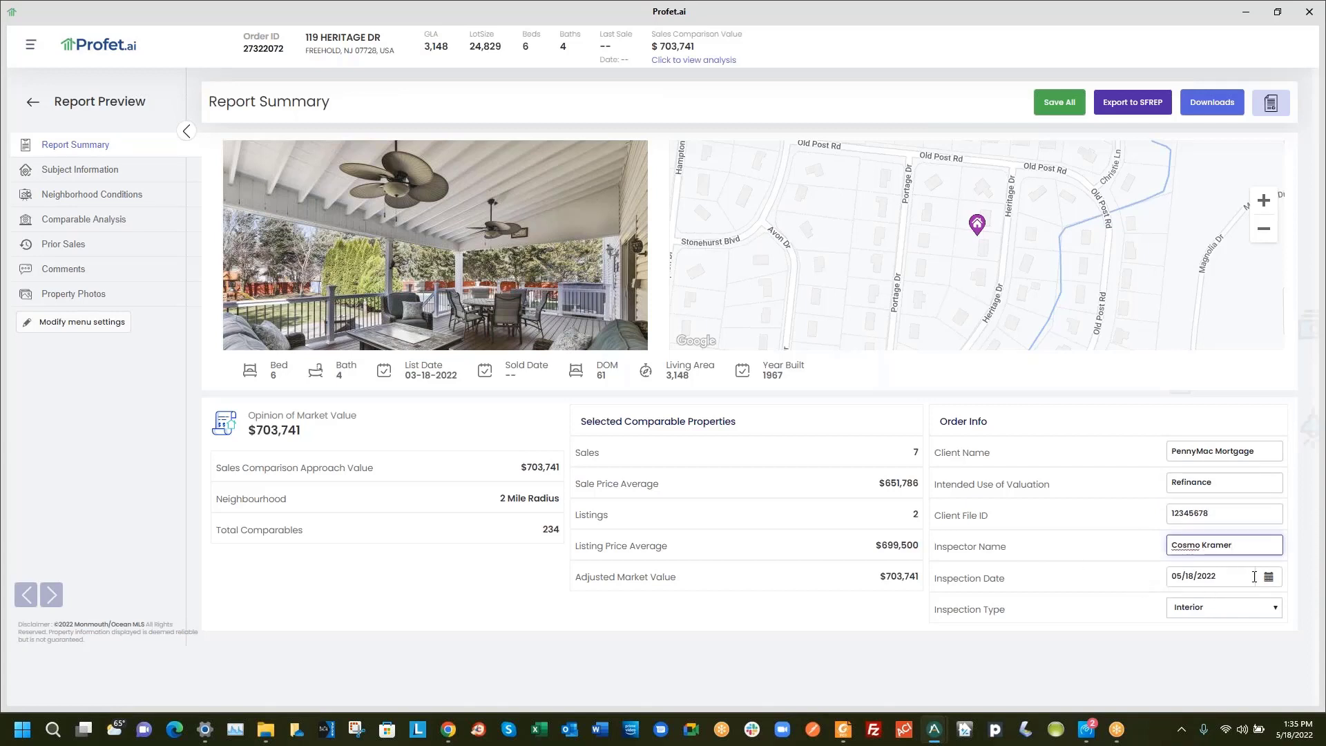
pyautogui.click(1243, 615)
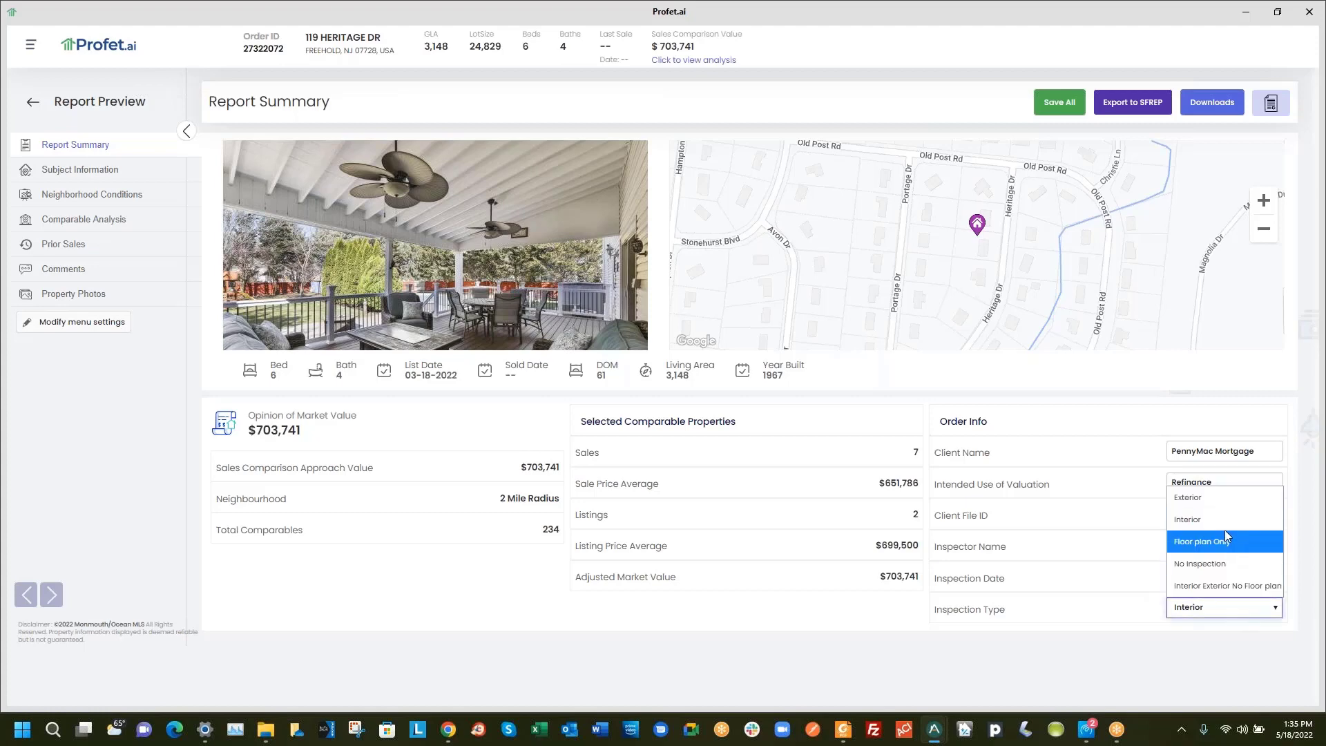
pyautogui.click(1089, 547)
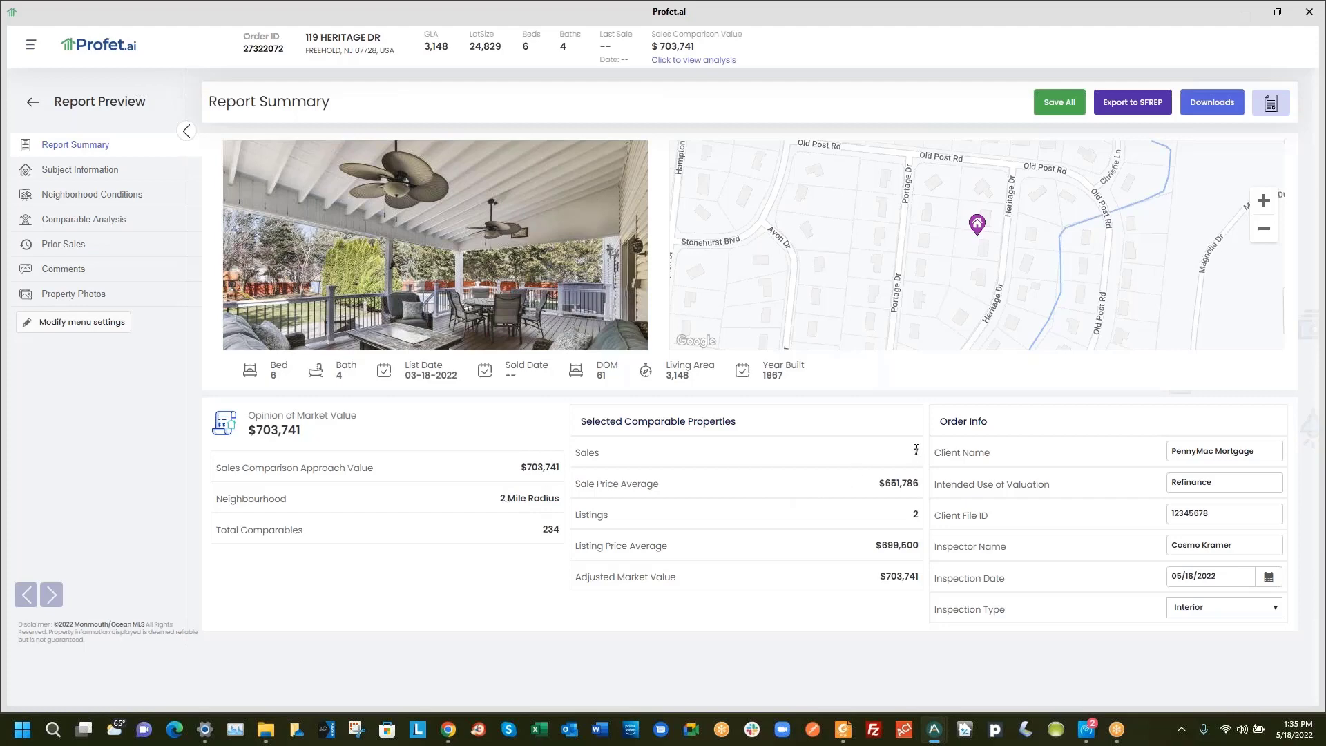
pyautogui.doubleClick(916, 522)
pyautogui.click(896, 551)
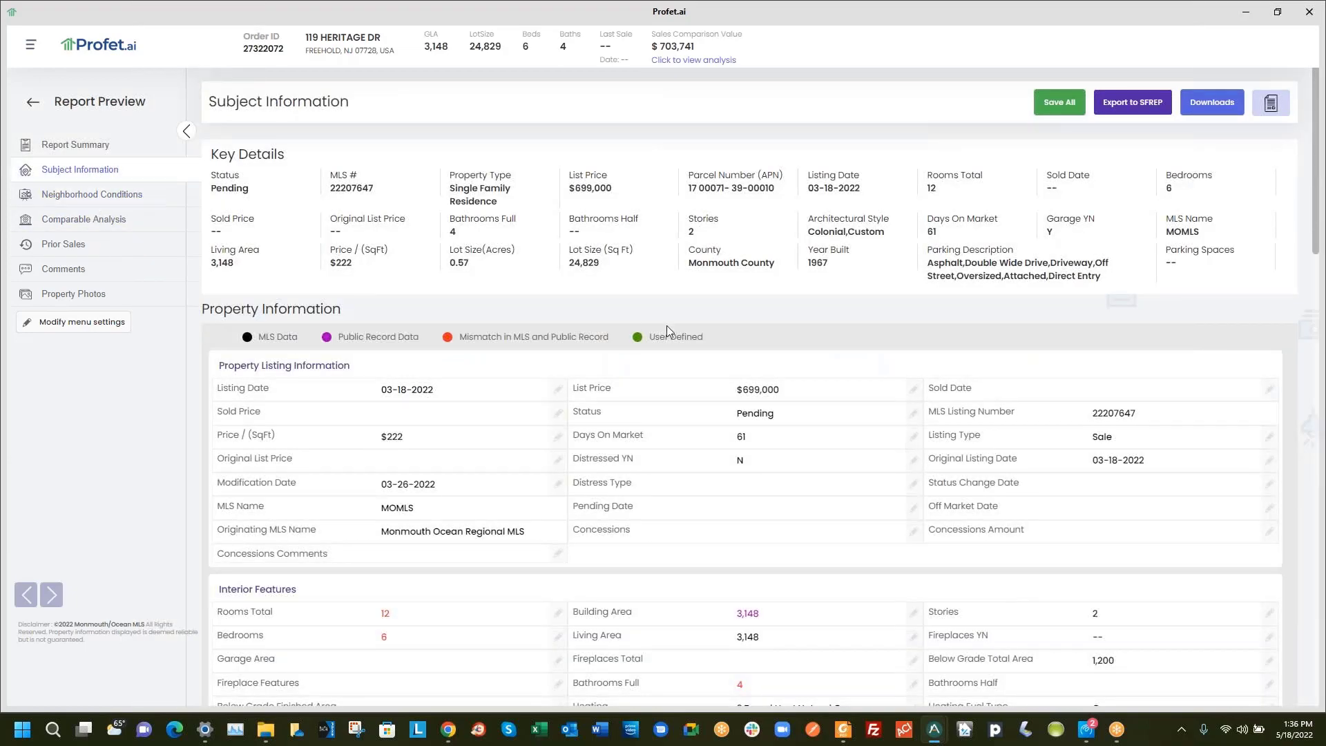
pyautogui.scroll(-5, 669, 327)
pyautogui.scroll(-8, 670, 335)
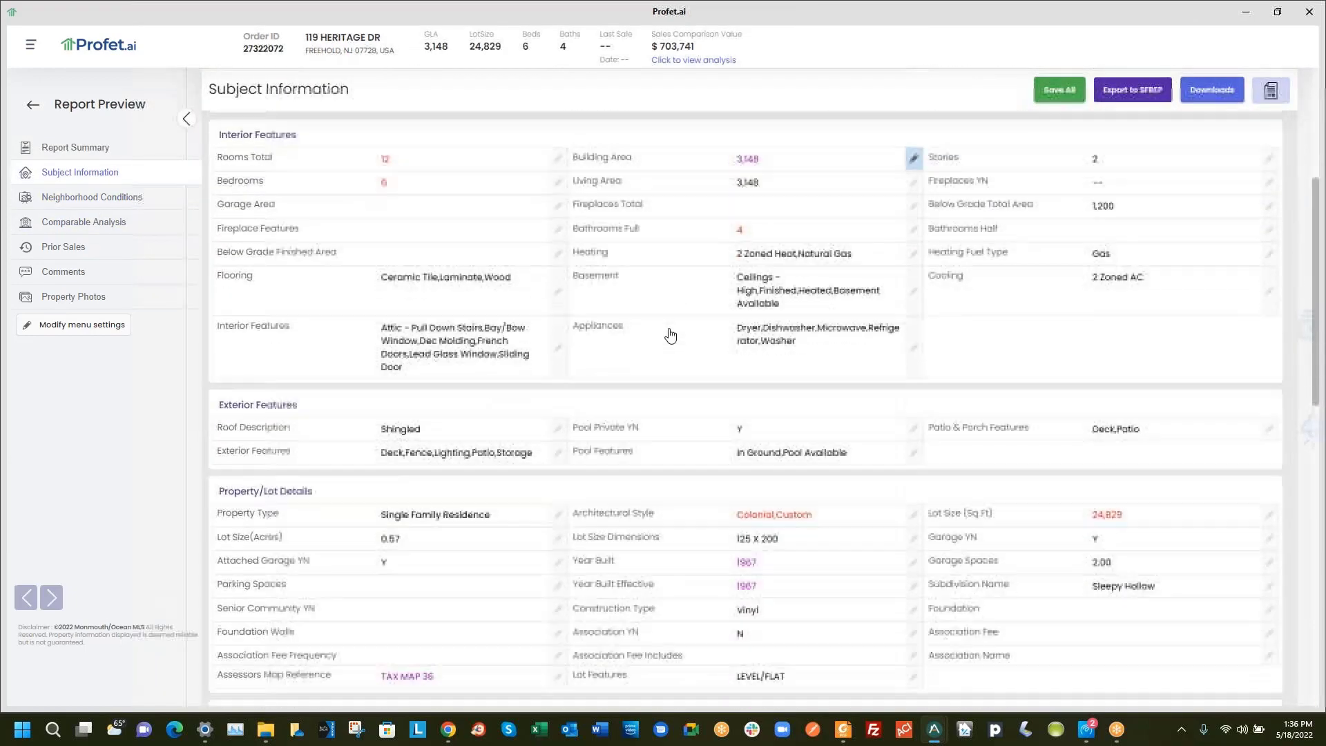
pyautogui.scroll(-7, 669, 335)
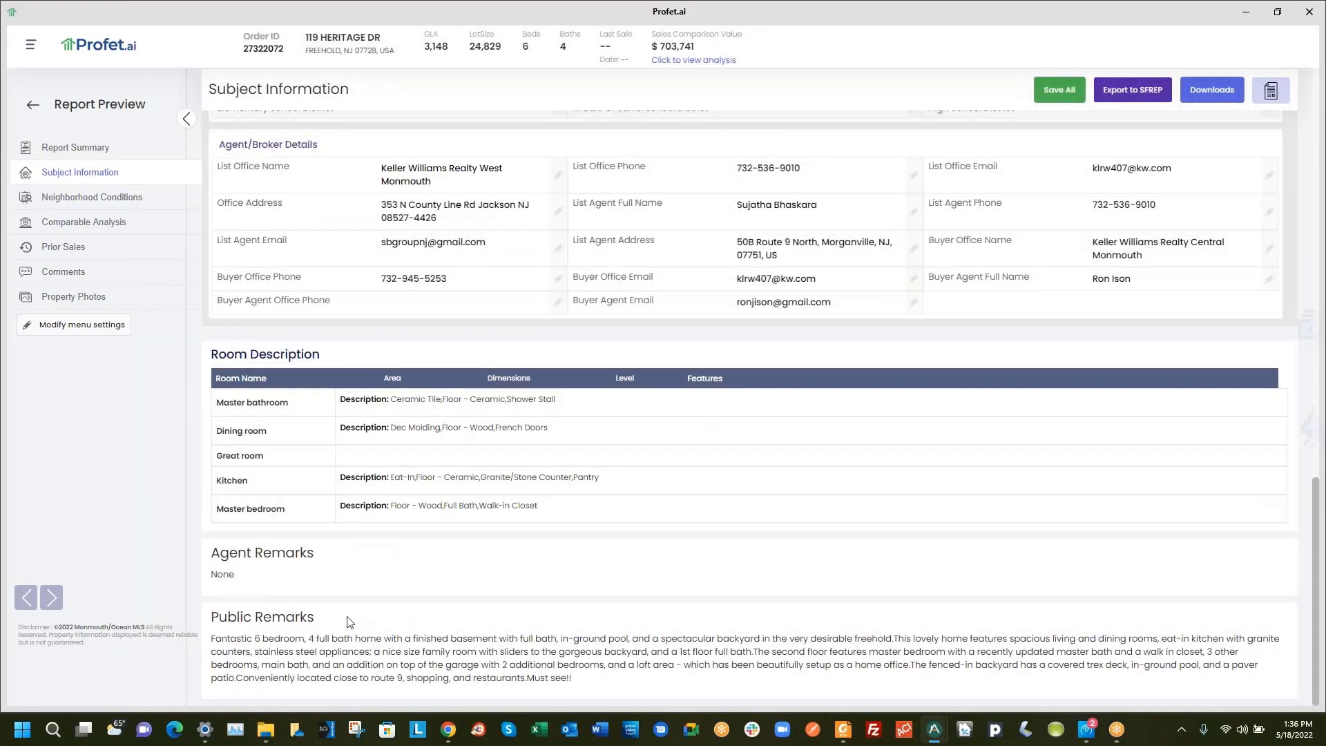
pyautogui.click(87, 196)
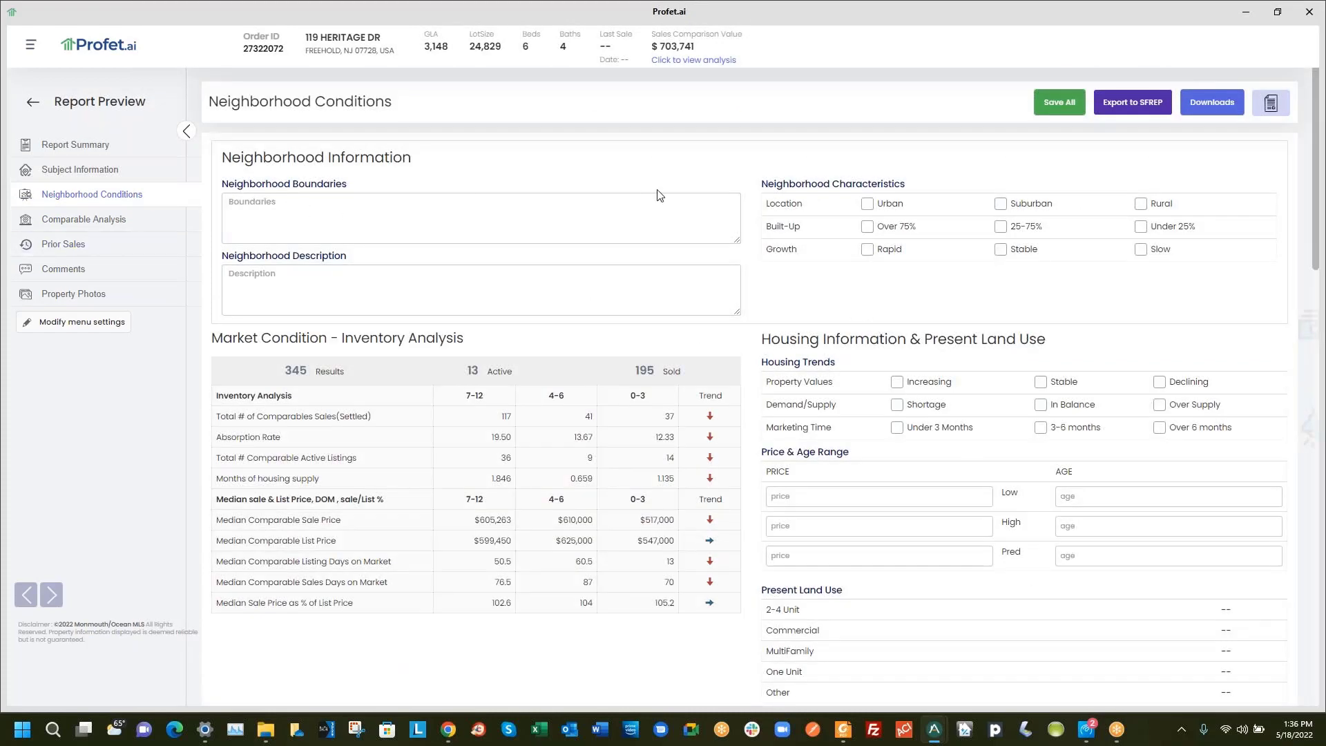
# Tick Suburban, Over 75%, Rapid, Increasing, Shortage and Under 3 Months
pyautogui.click(462, 212)
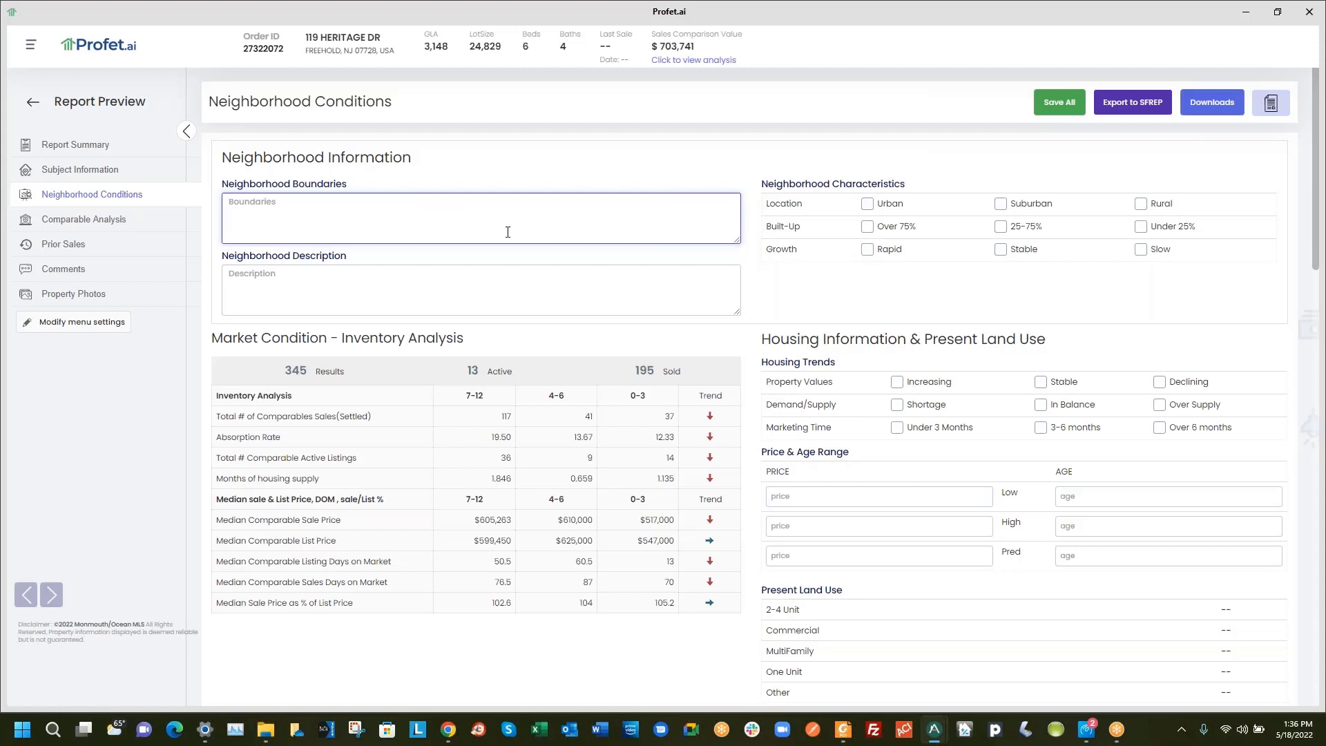
pyautogui.click(482, 273)
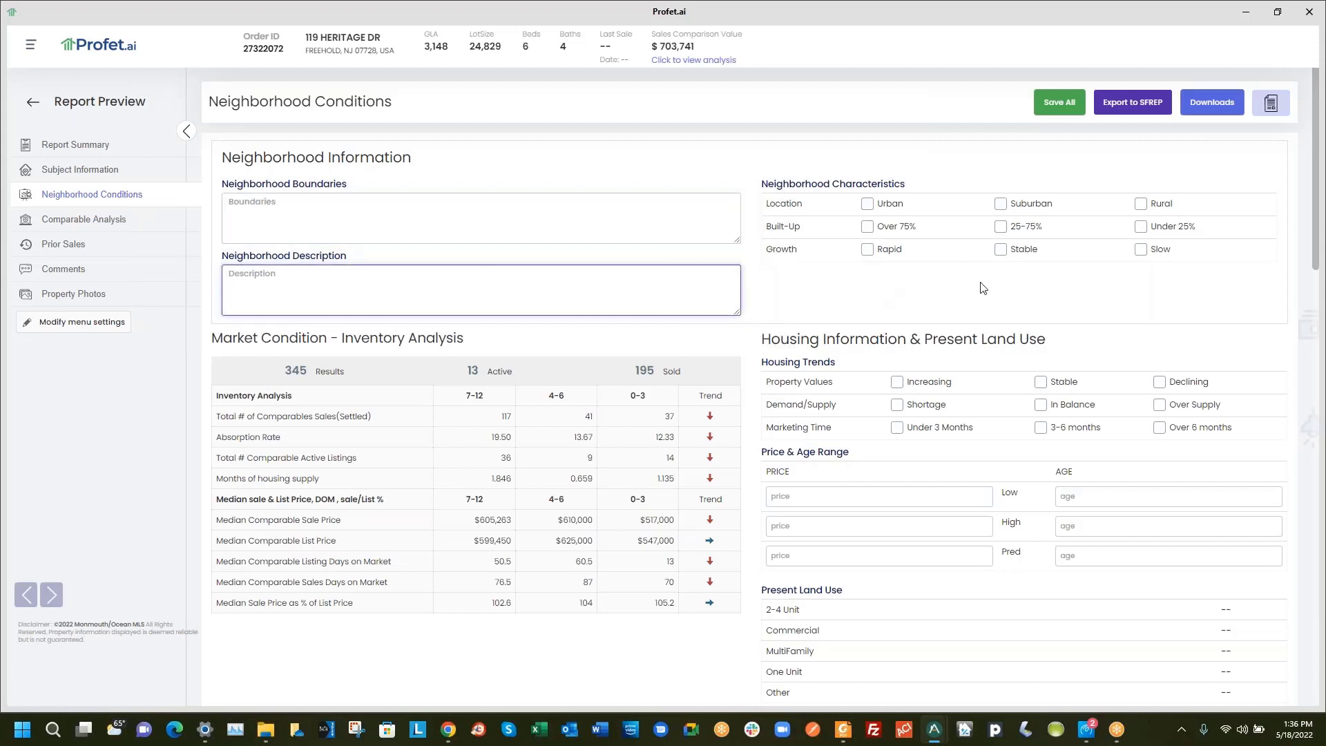
pyautogui.click(1000, 204)
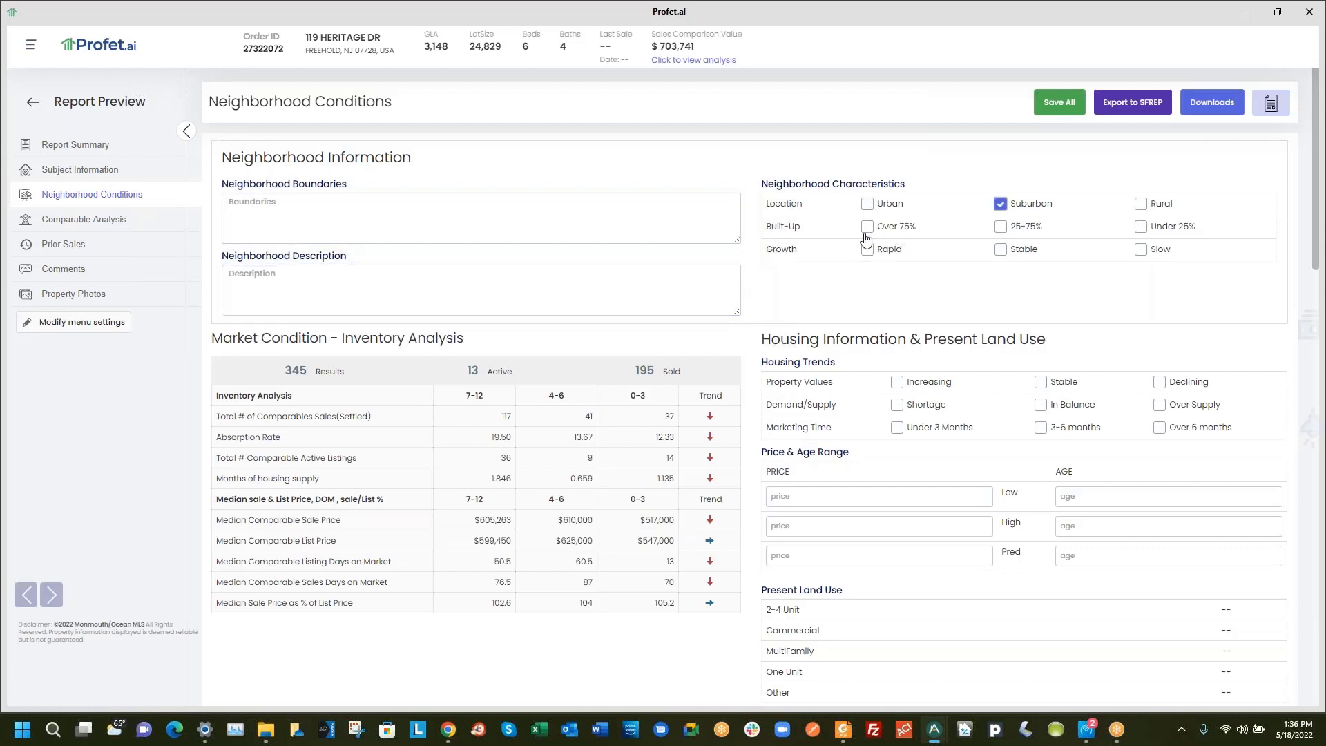
pyautogui.click(867, 228)
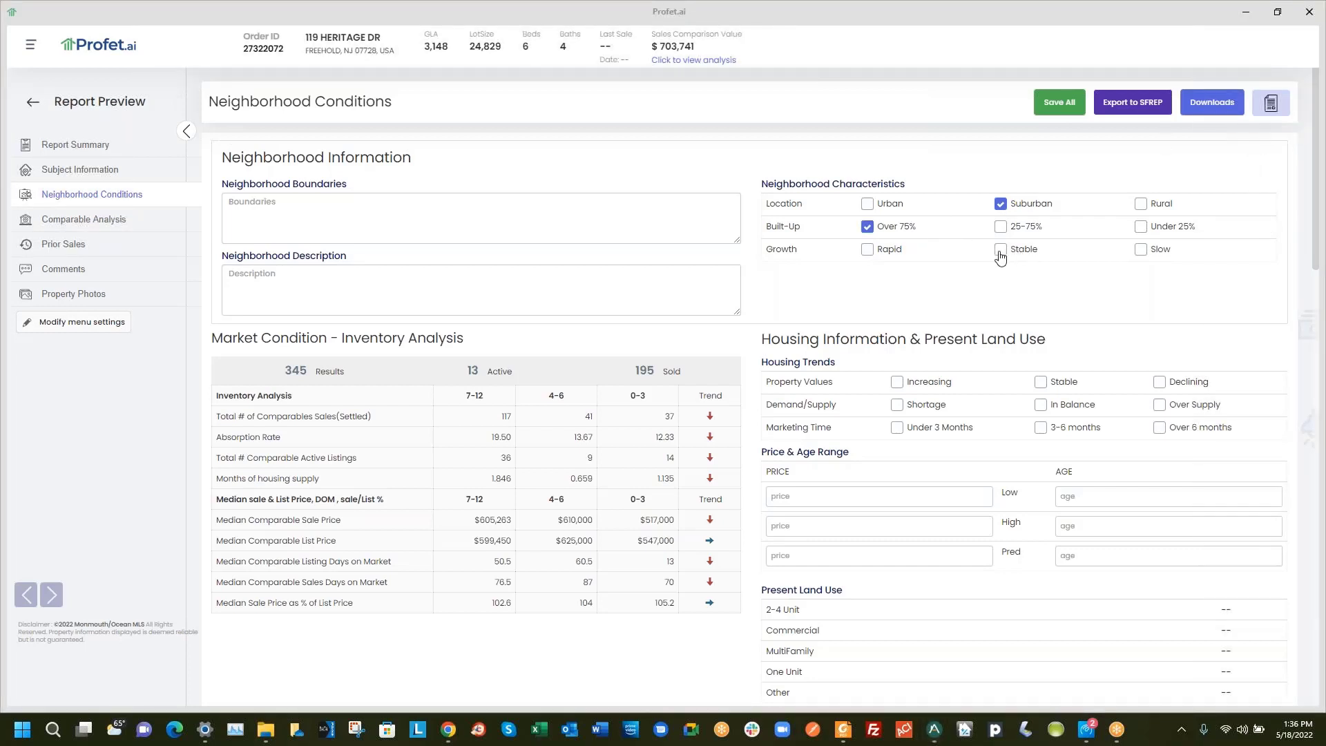
pyautogui.click(867, 250)
pyautogui.click(896, 381)
pyautogui.click(896, 405)
pyautogui.click(896, 427)
# Click through the Price & Age Range fields, leaving them unchanged
pyautogui.click(823, 498)
pyautogui.scroll(-2, 823, 499)
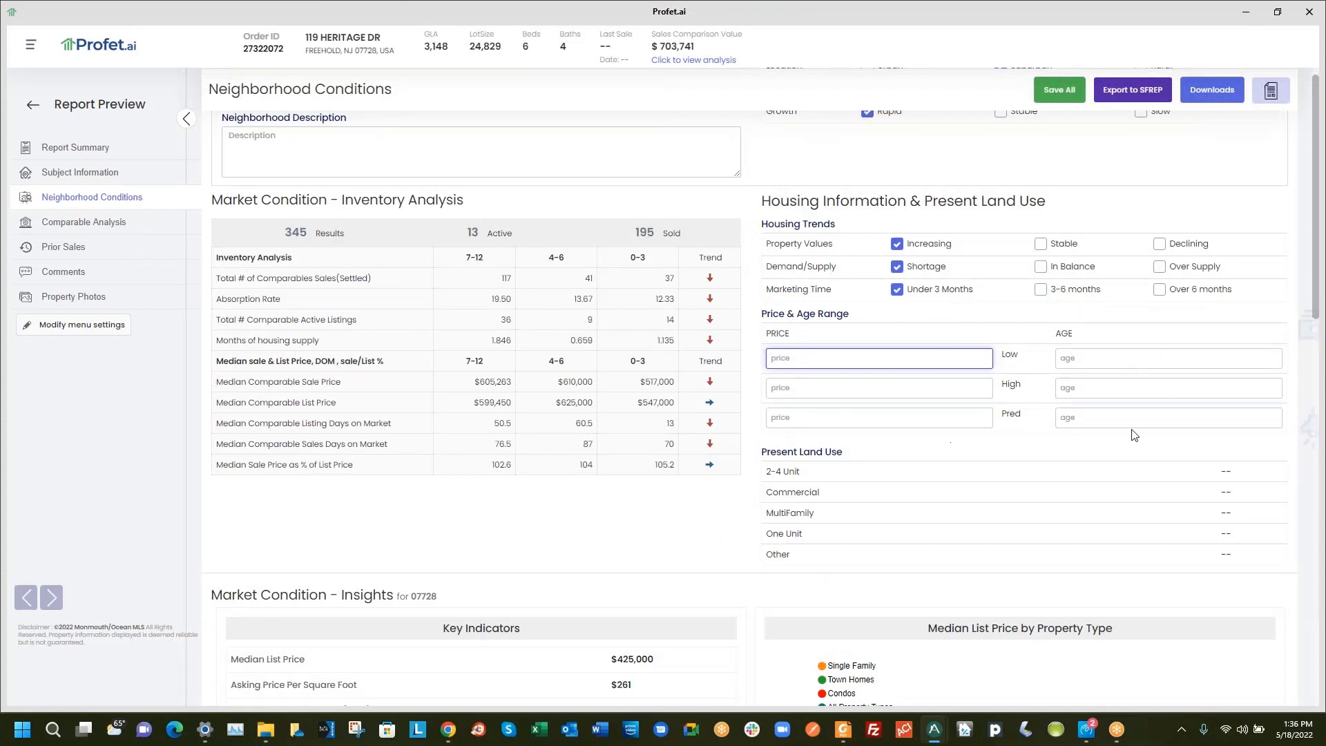
pyautogui.press('Tab')
pyautogui.press('Tab')
pyautogui.click(1109, 413)
pyautogui.click(1109, 384)
pyautogui.click(1108, 355)
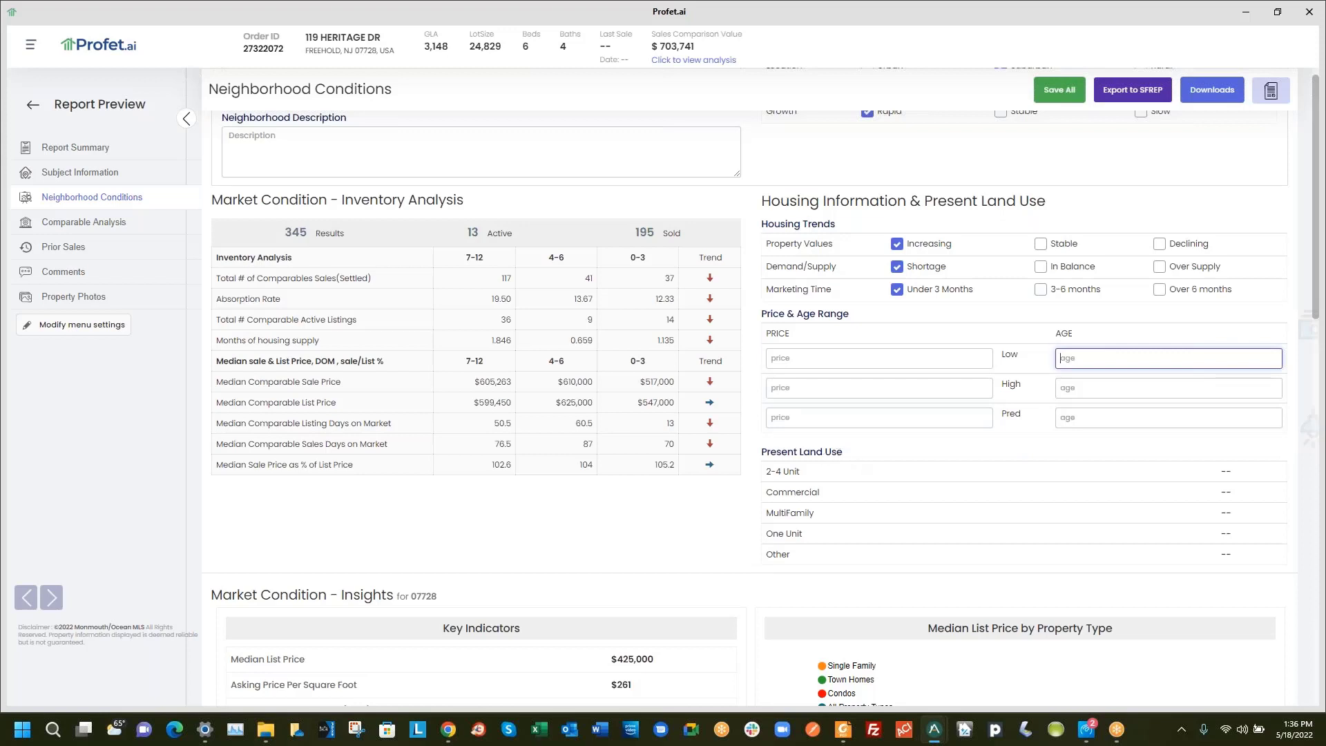
pyautogui.moveTo(764, 311); pyautogui.dragTo(1239, 562)
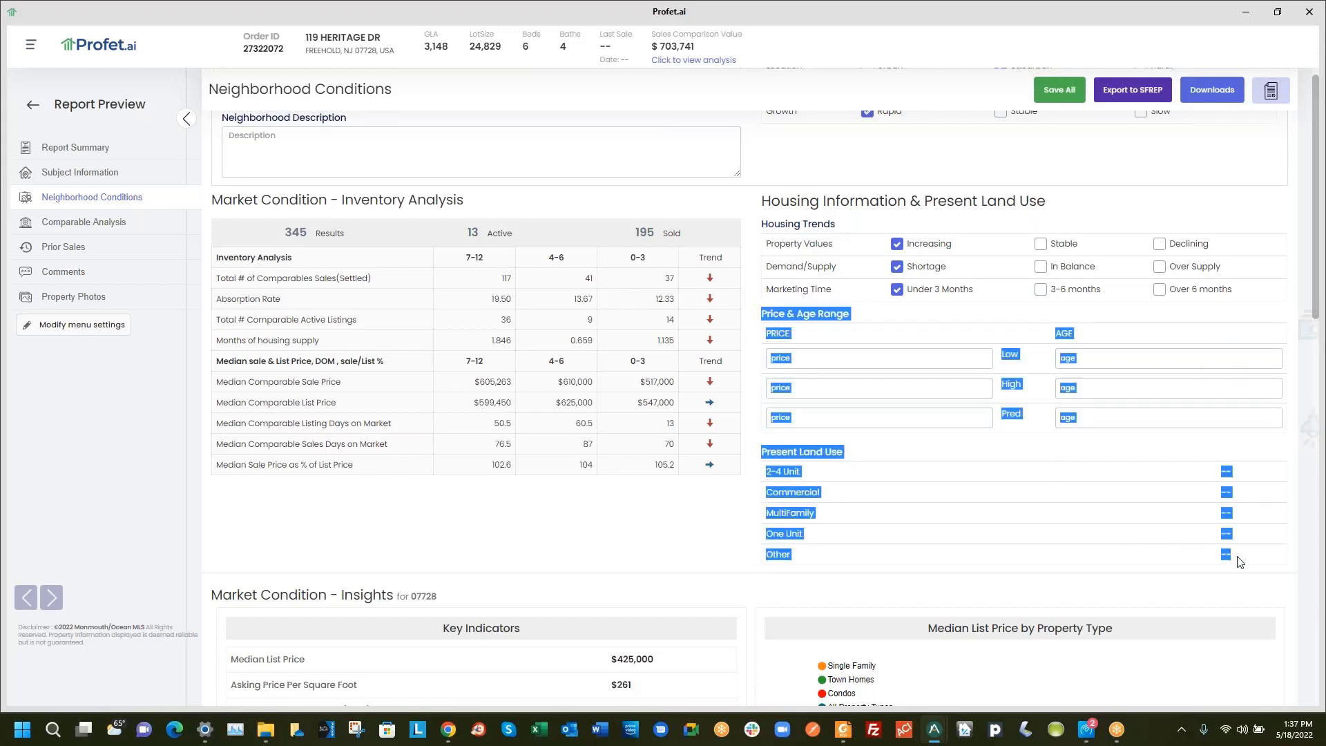
pyautogui.click(1036, 370)
pyautogui.scroll(-4, 678, 474)
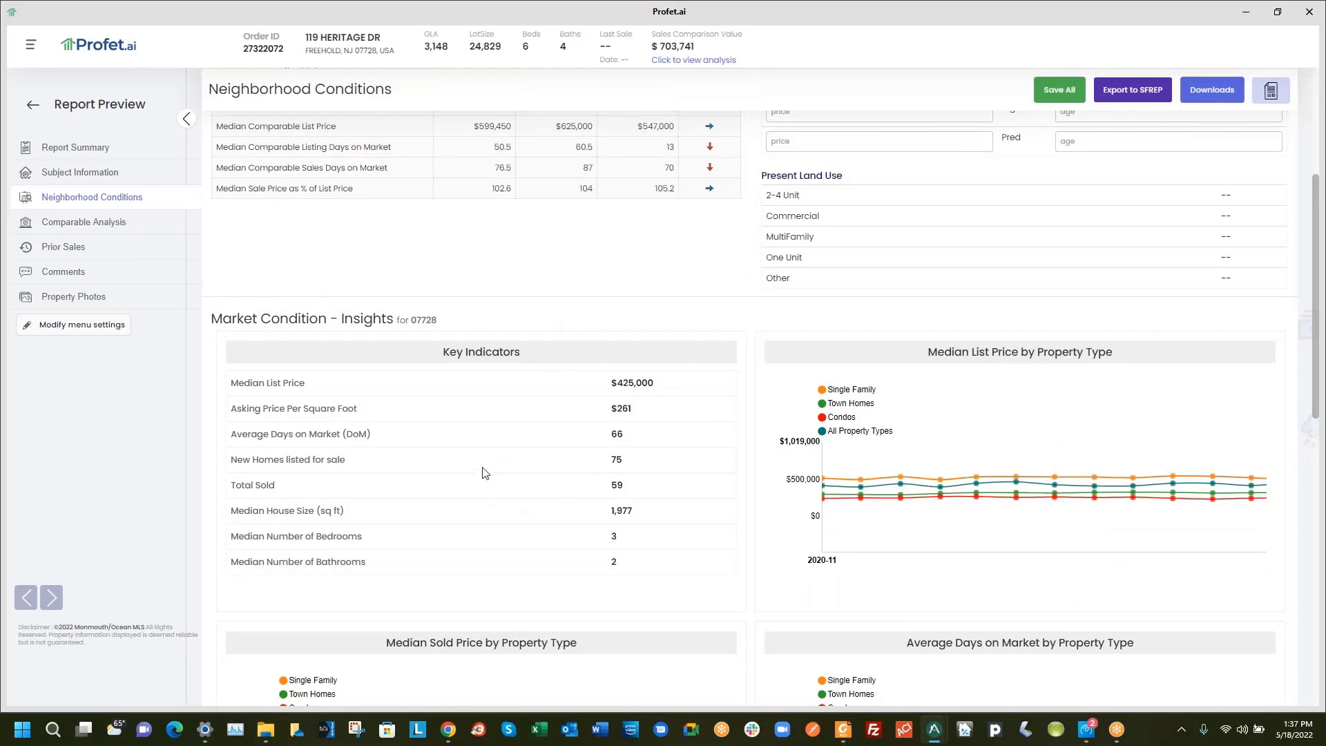
pyautogui.scroll(-2, 486, 473)
pyautogui.scroll(2, 484, 470)
pyautogui.scroll(-2, 639, 466)
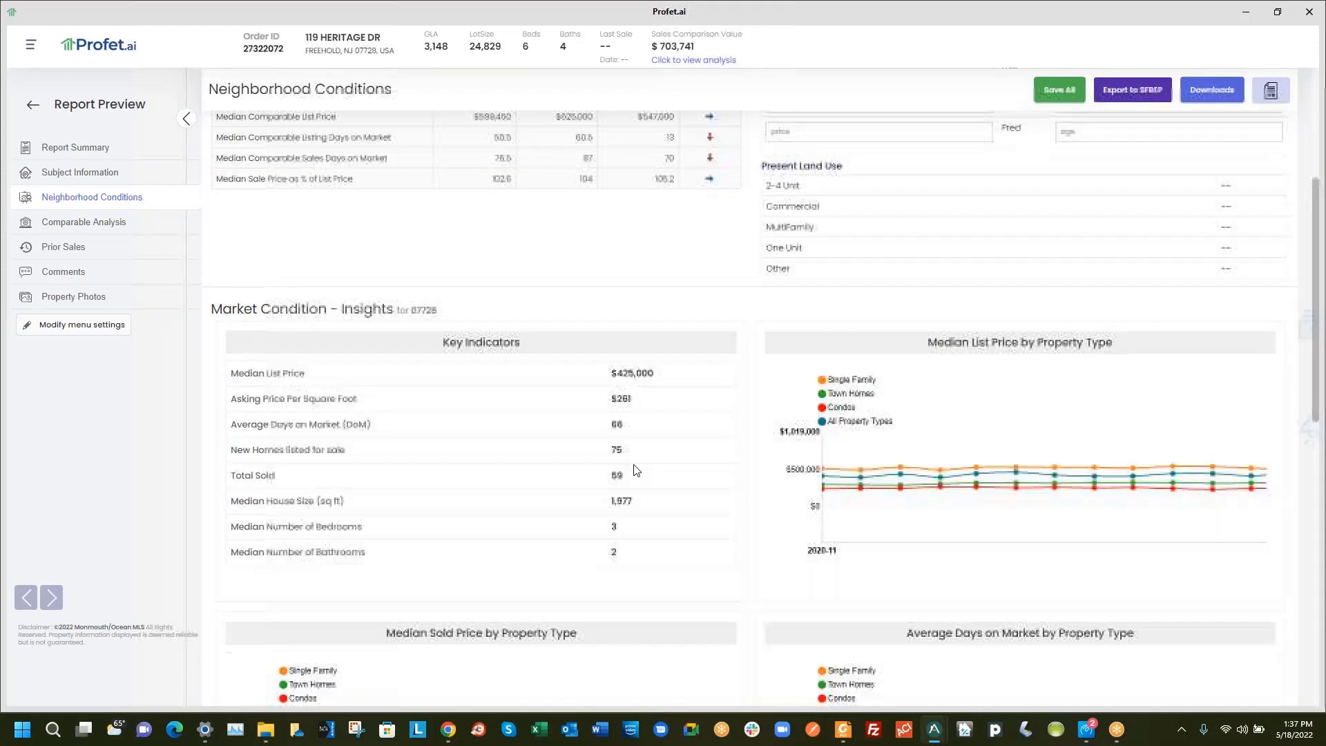
pyautogui.scroll(-1, 856, 313)
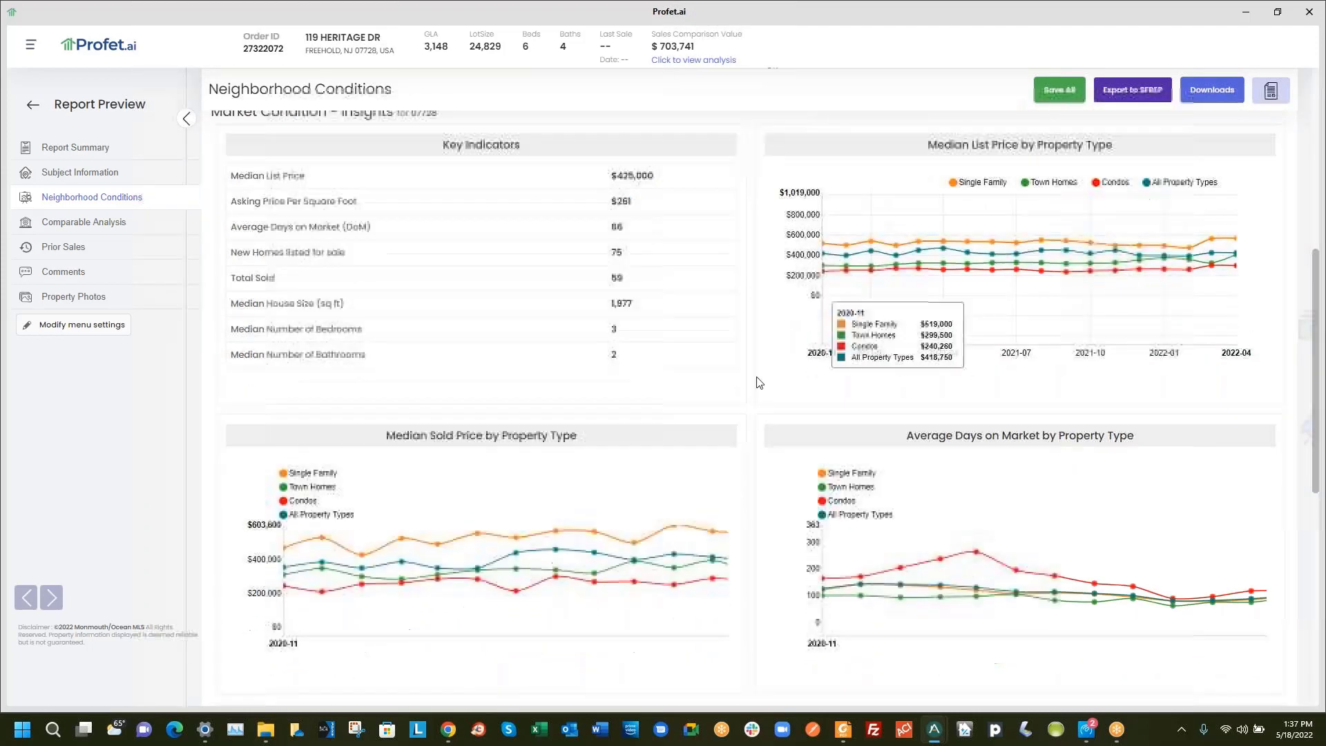
pyautogui.scroll(-2, 602, 551)
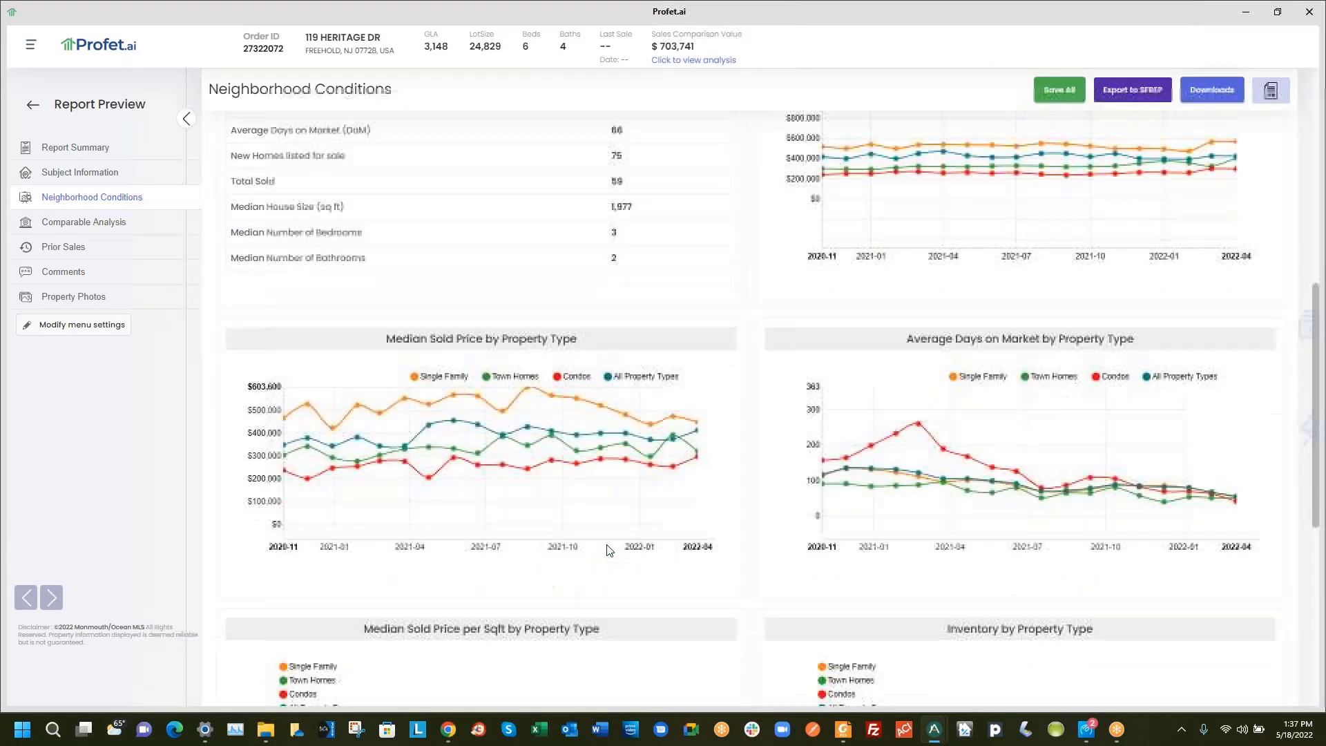
pyautogui.scroll(-3, 894, 625)
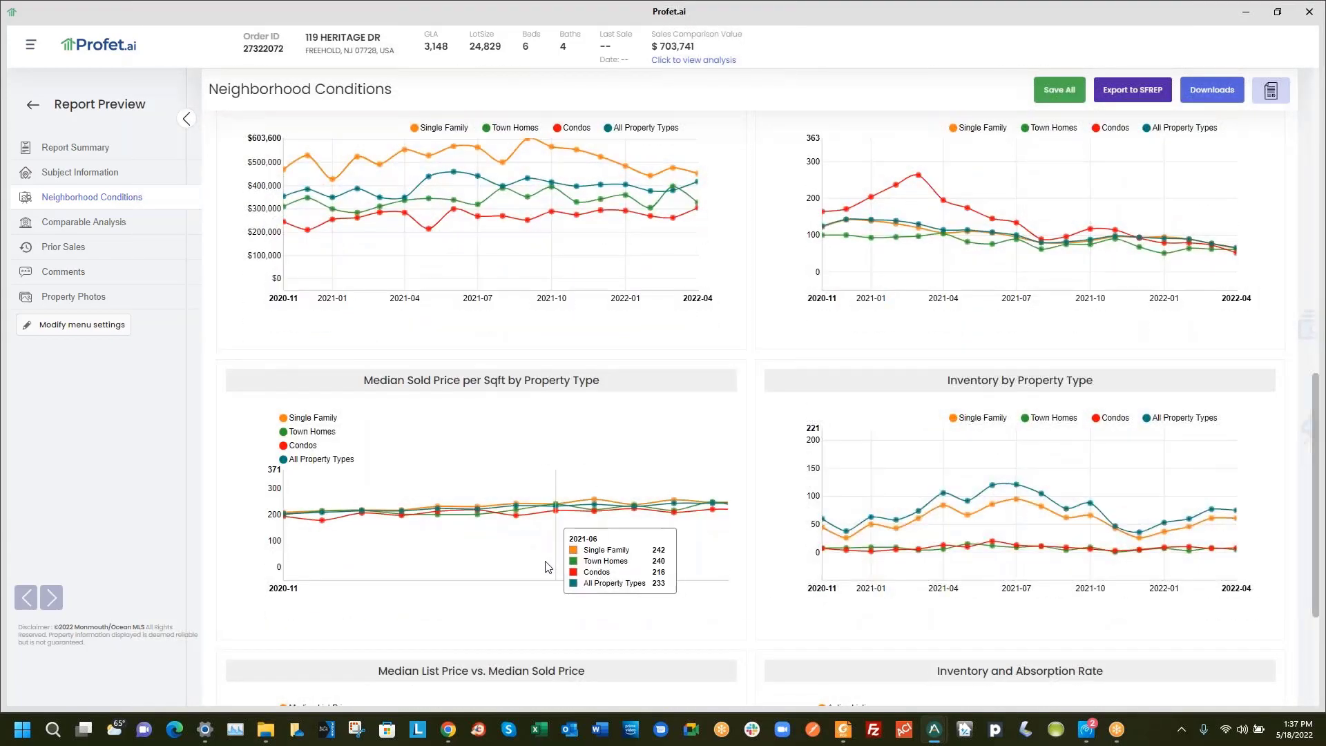
pyautogui.scroll(-2, 726, 539)
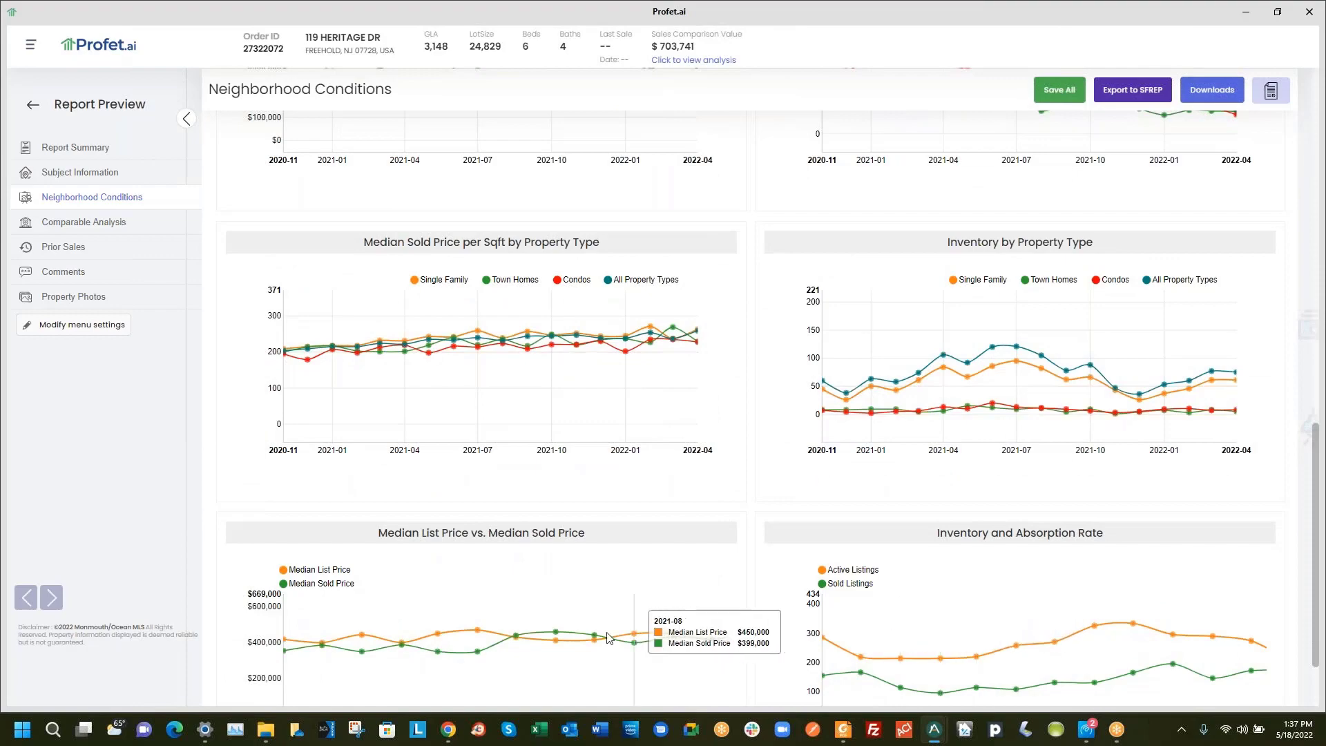
pyautogui.scroll(-1, 663, 621)
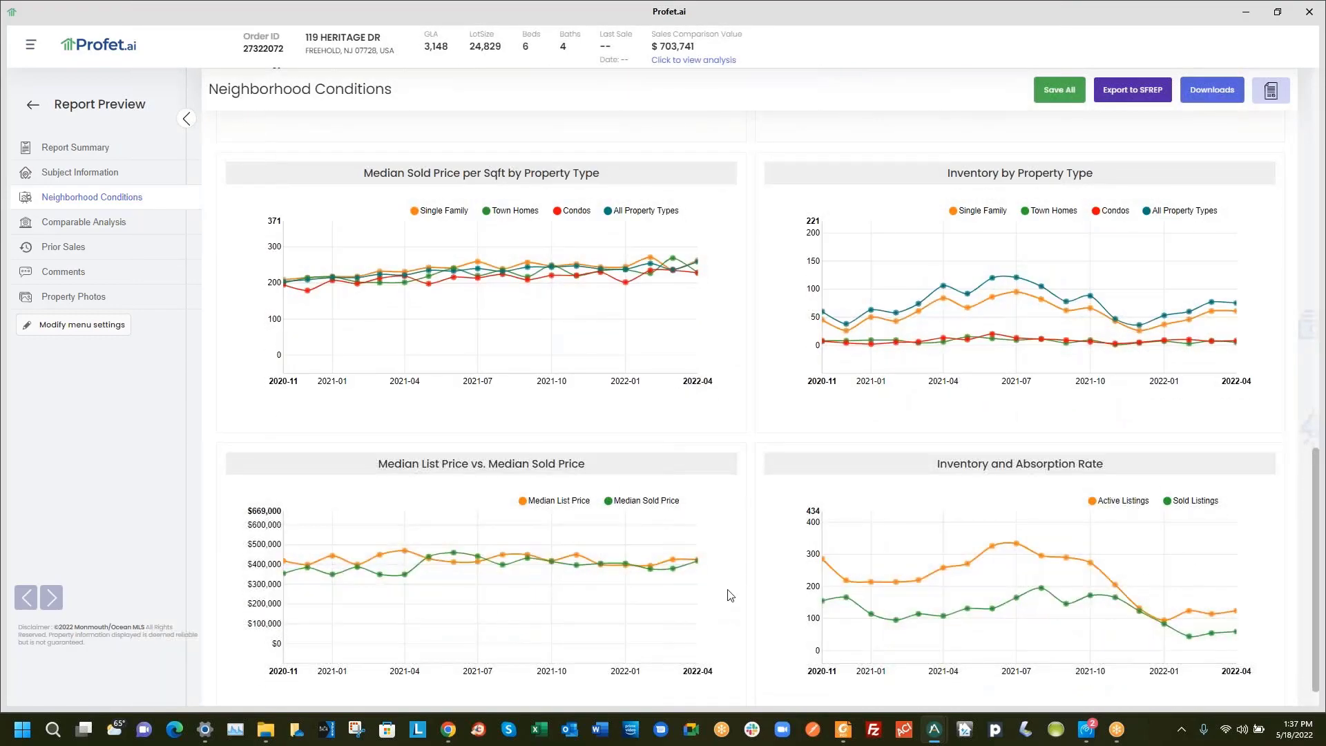
pyautogui.scroll(-1, 753, 566)
pyautogui.scroll(3, 753, 567)
pyautogui.scroll(4, 753, 565)
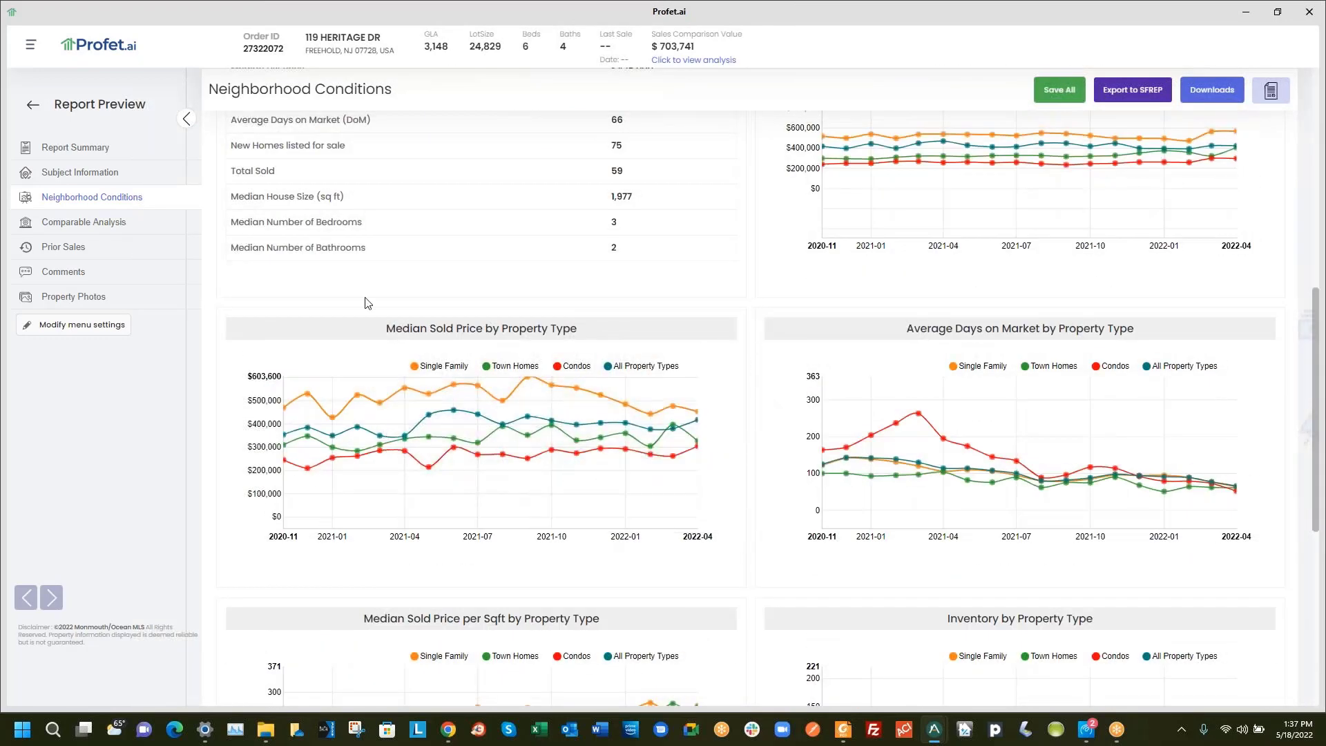
pyautogui.click(91, 228)
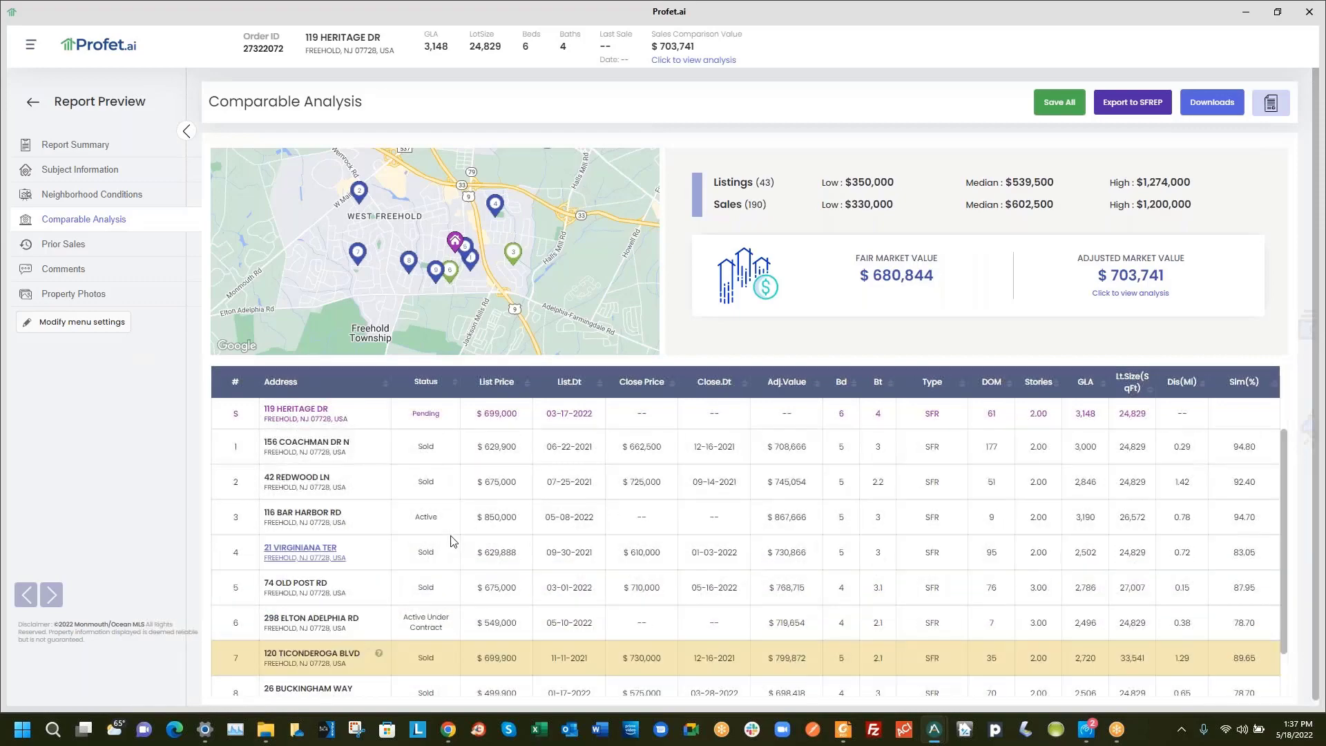
pyautogui.click(303, 482)
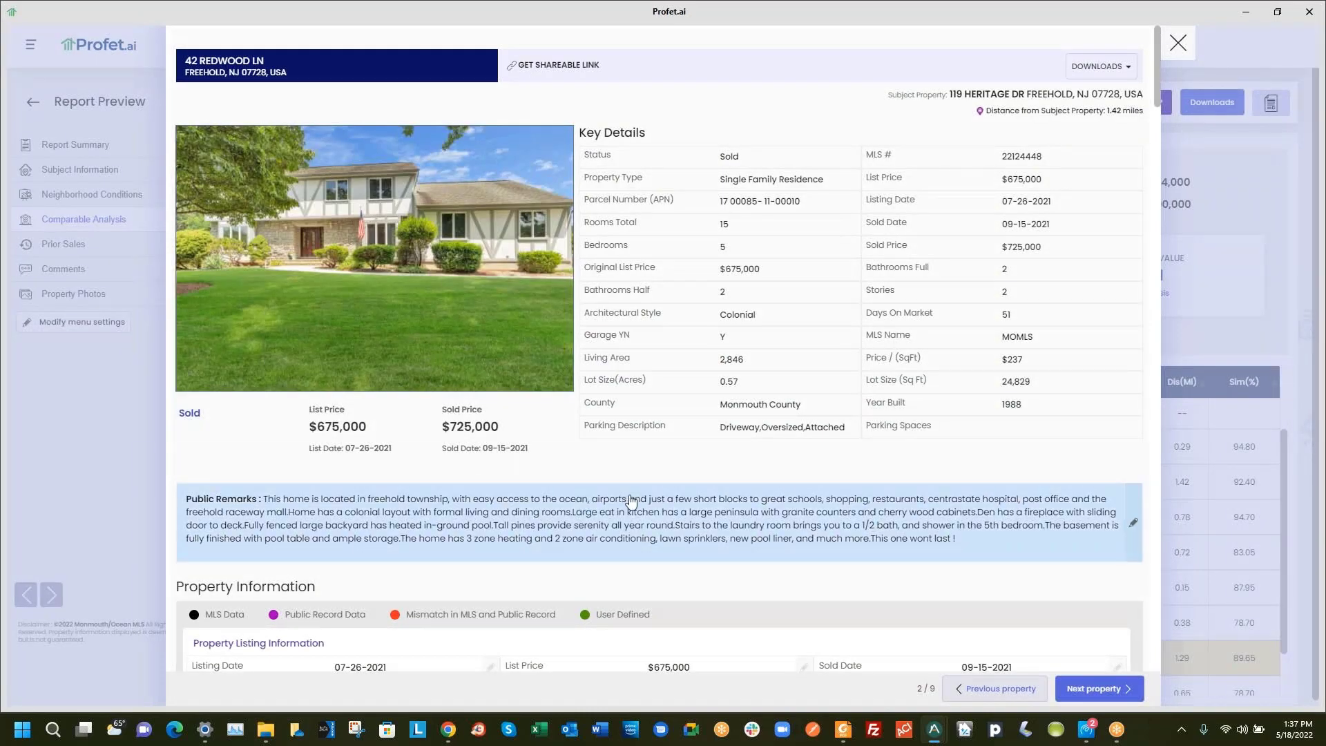
pyautogui.scroll(-15, 582, 503)
pyautogui.scroll(-15, 669, 507)
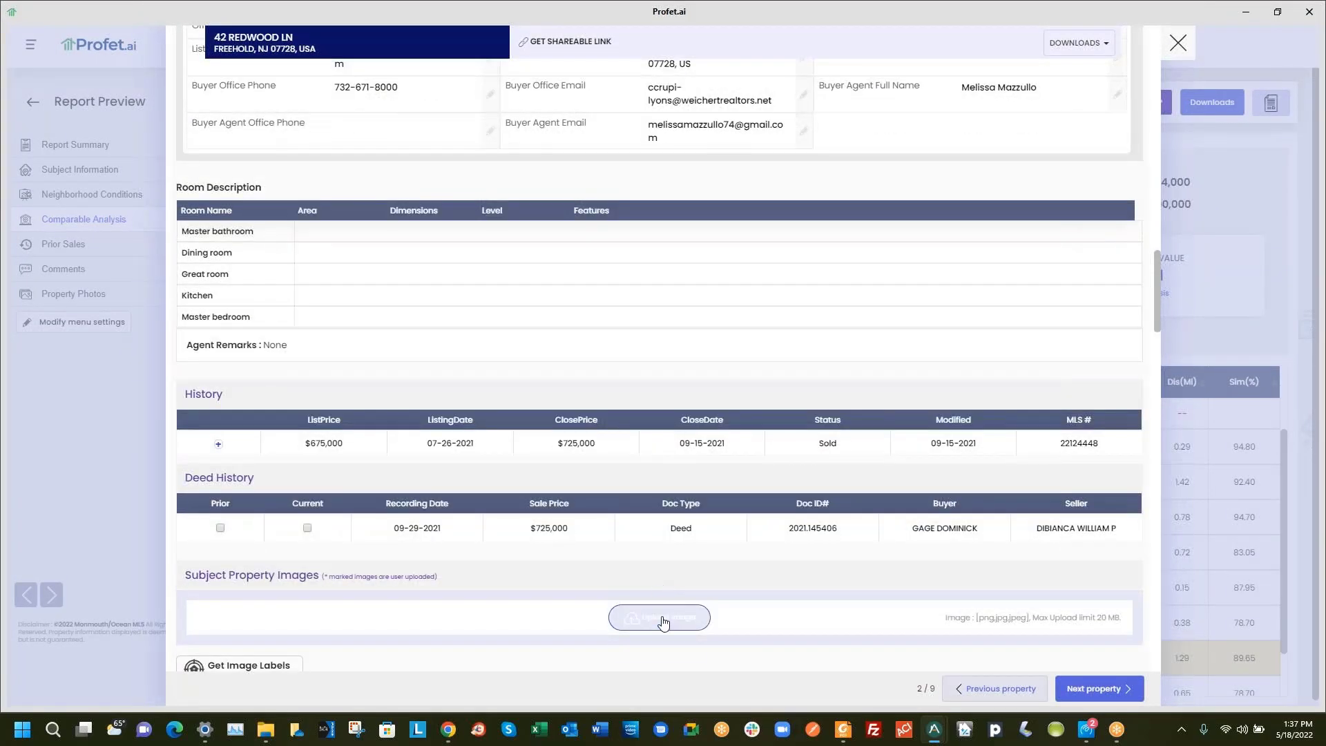
pyautogui.click(660, 617)
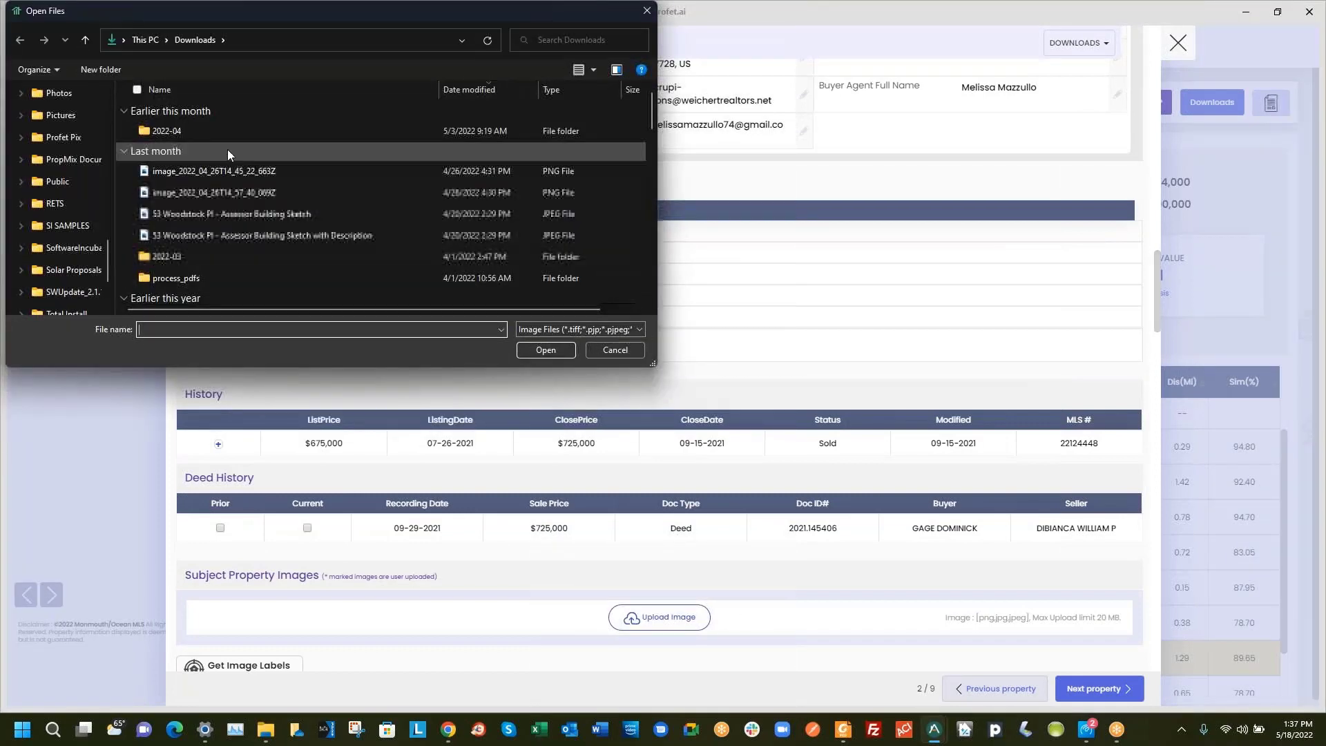
pyautogui.scroll(10, 111, 104)
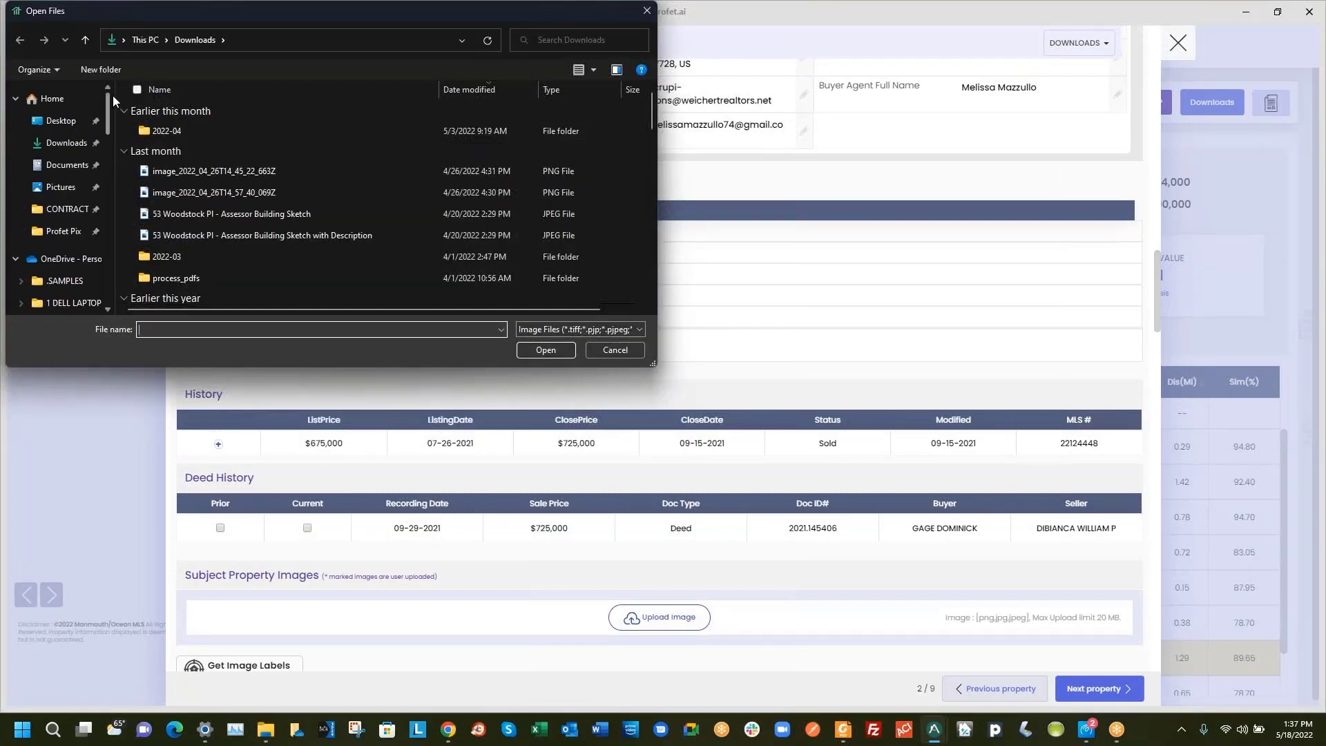
pyautogui.click(43, 187)
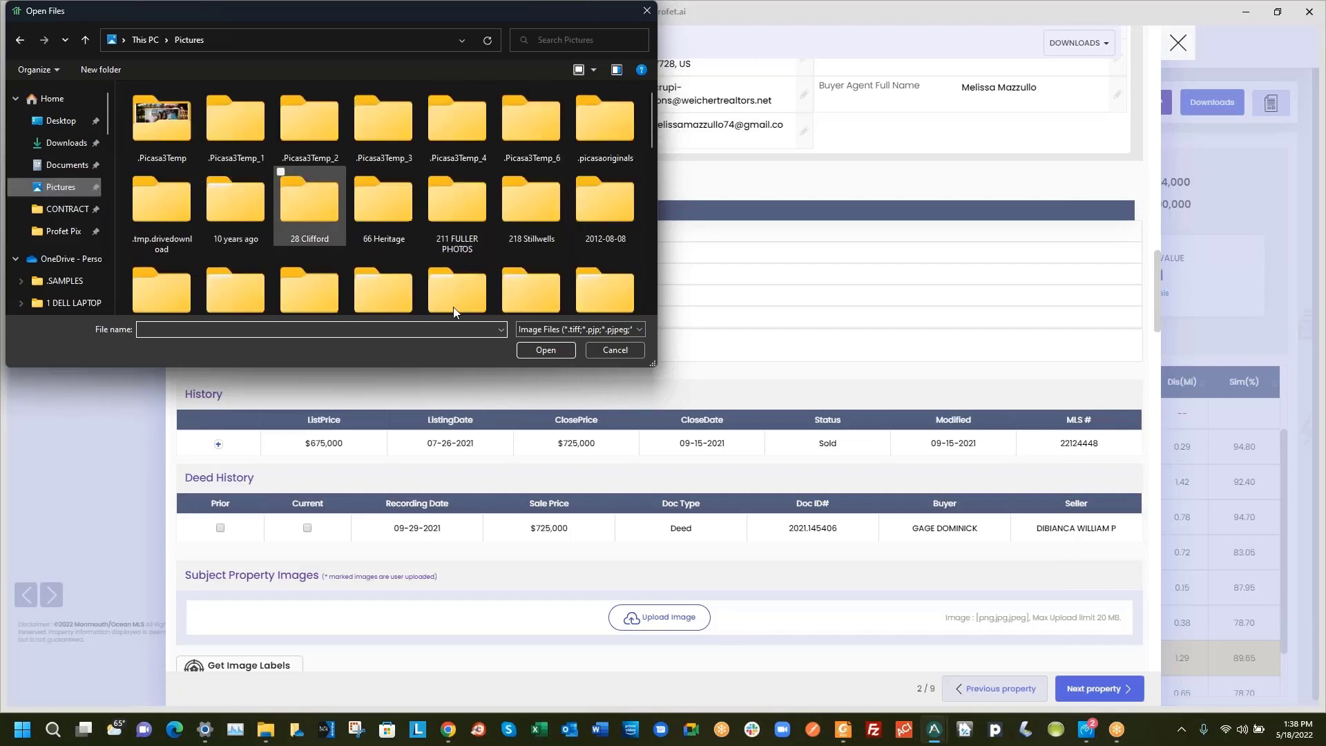
pyautogui.scroll(-5, 347, 201)
pyautogui.scroll(-2, 347, 200)
pyautogui.scroll(3, 346, 200)
pyautogui.click(532, 198)
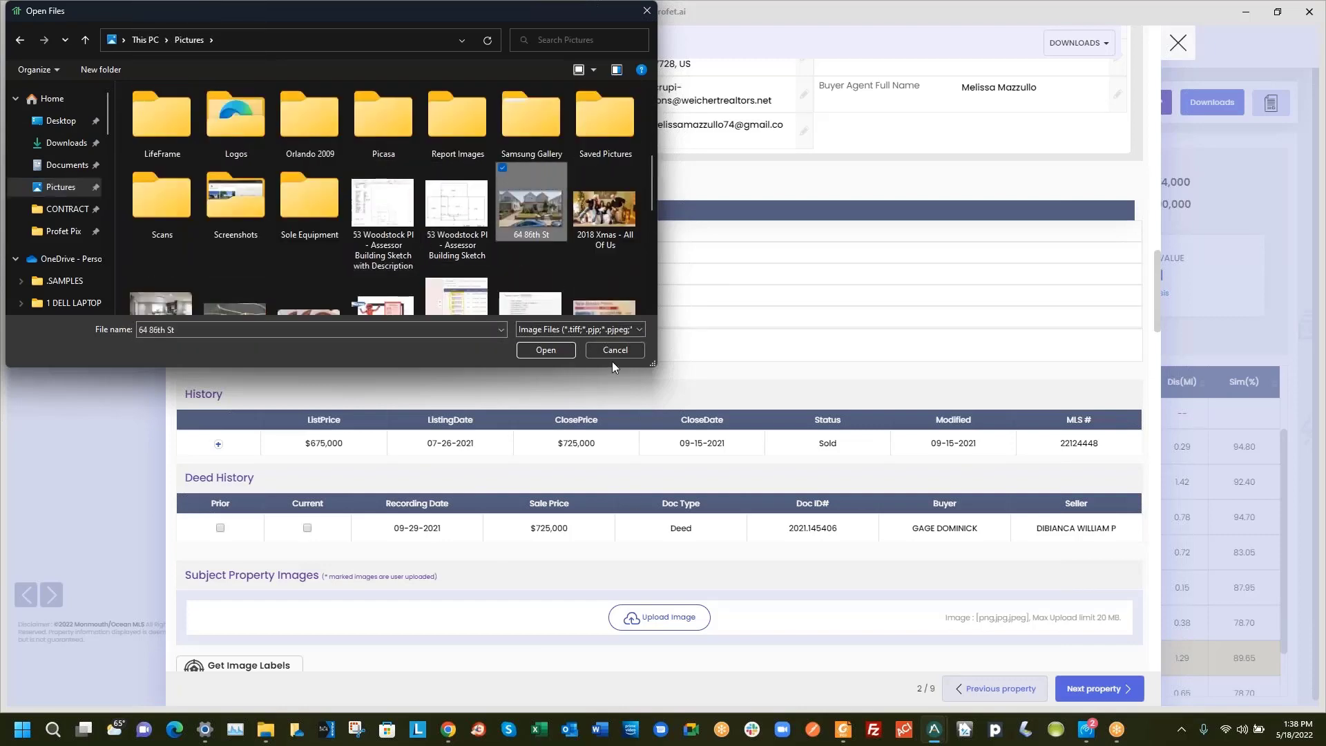
pyautogui.click(540, 350)
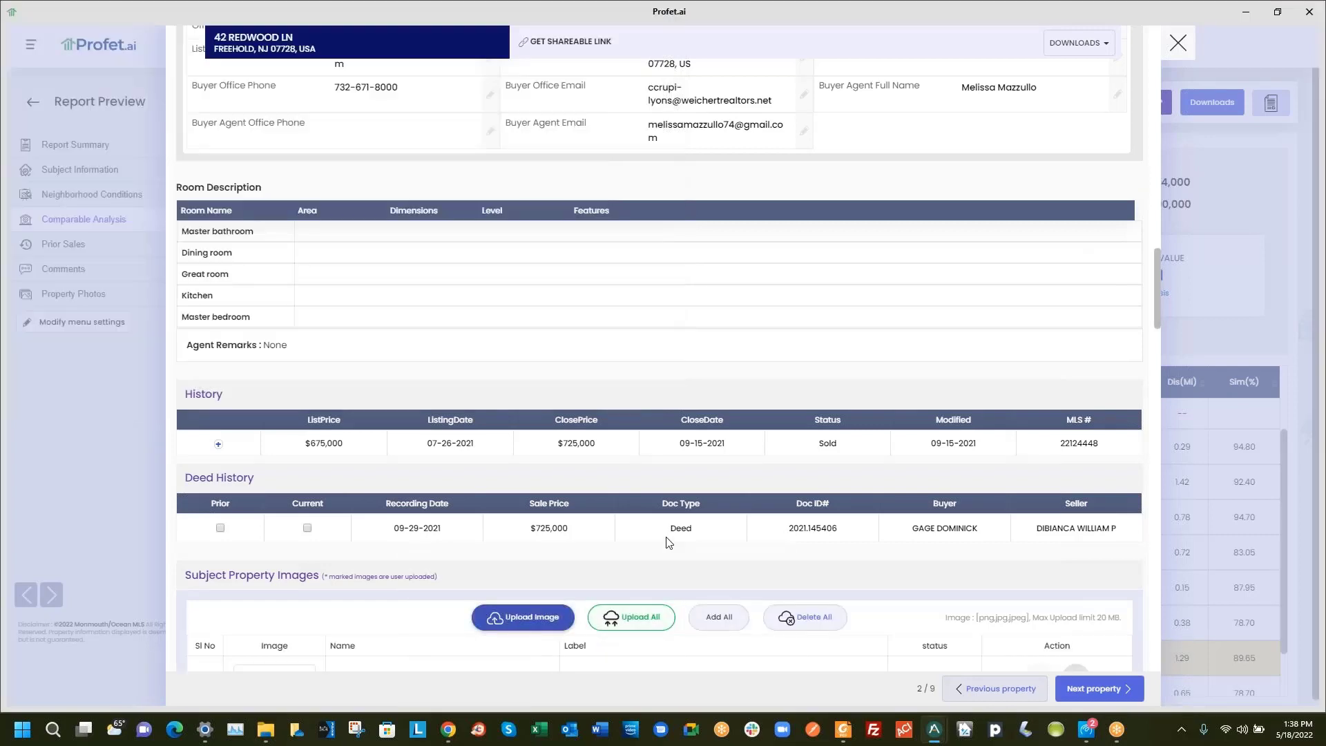
pyautogui.scroll(-2, 668, 542)
pyautogui.click(627, 481)
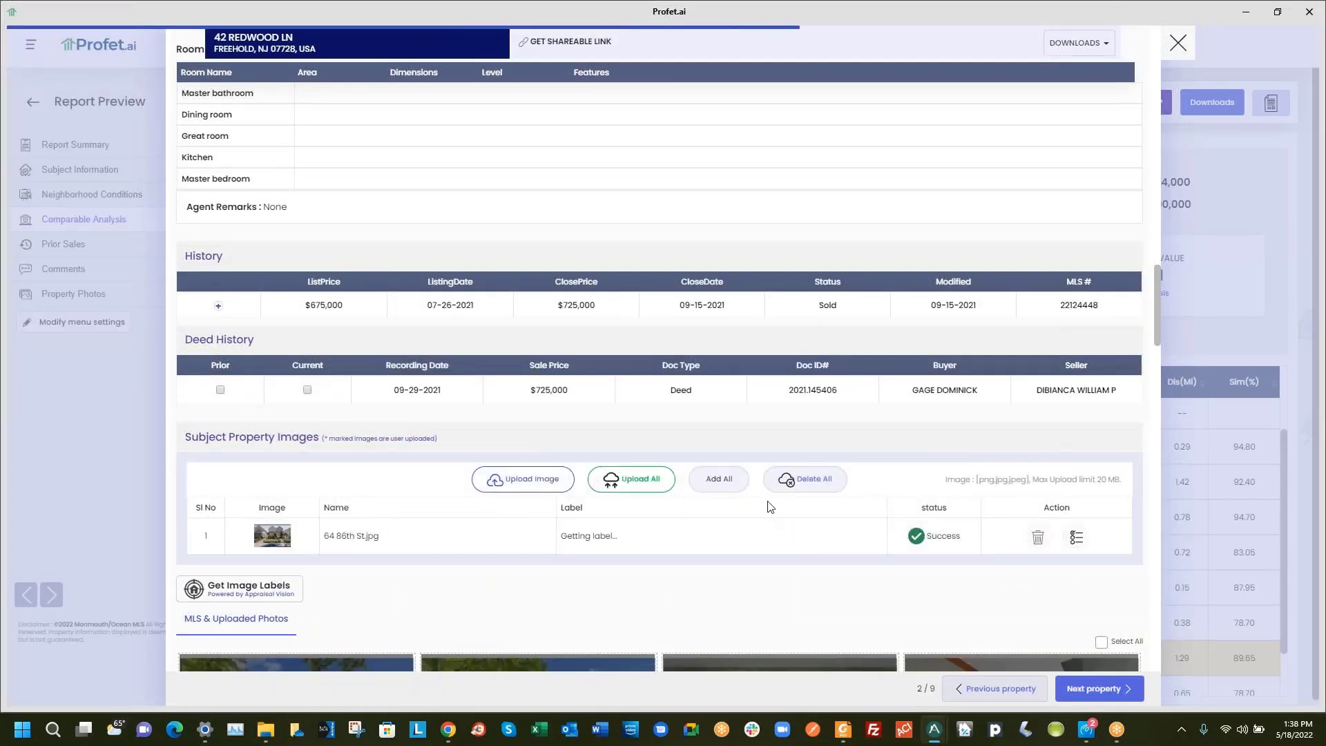
pyautogui.click(719, 479)
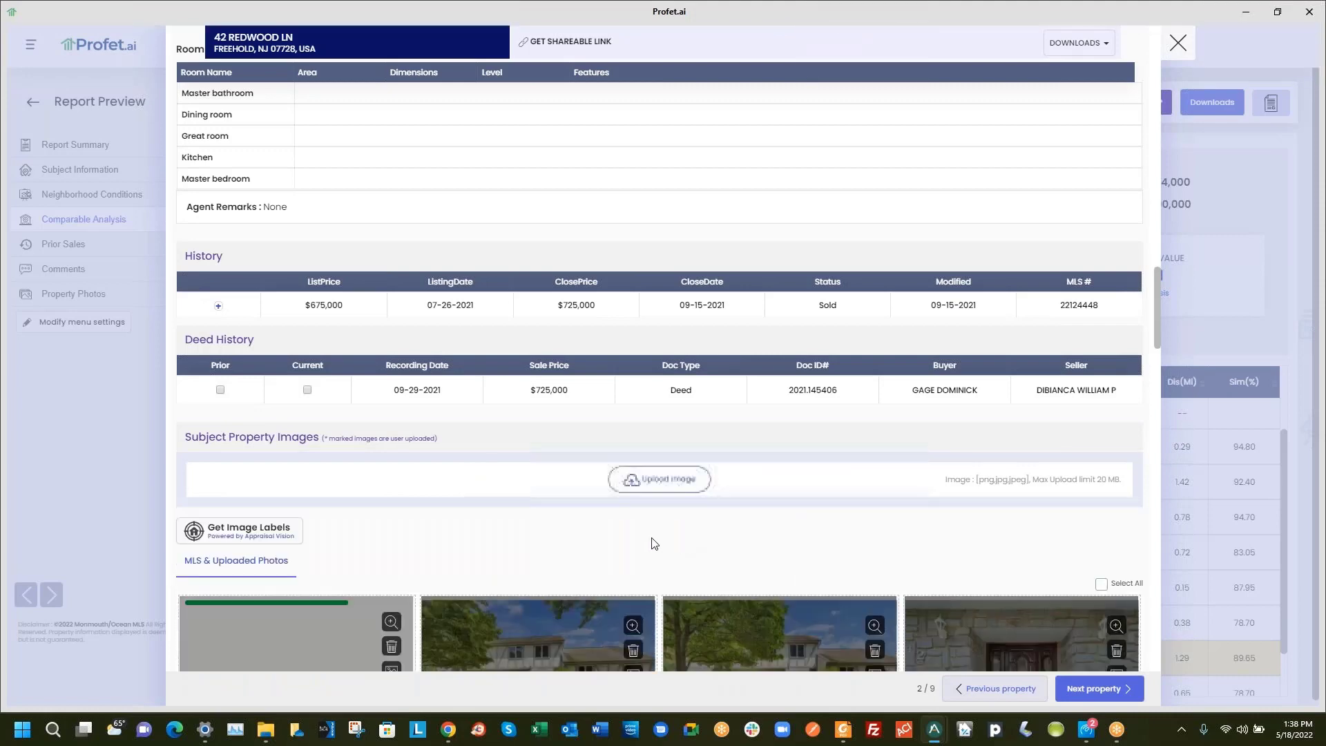
pyautogui.scroll(-3, 476, 438)
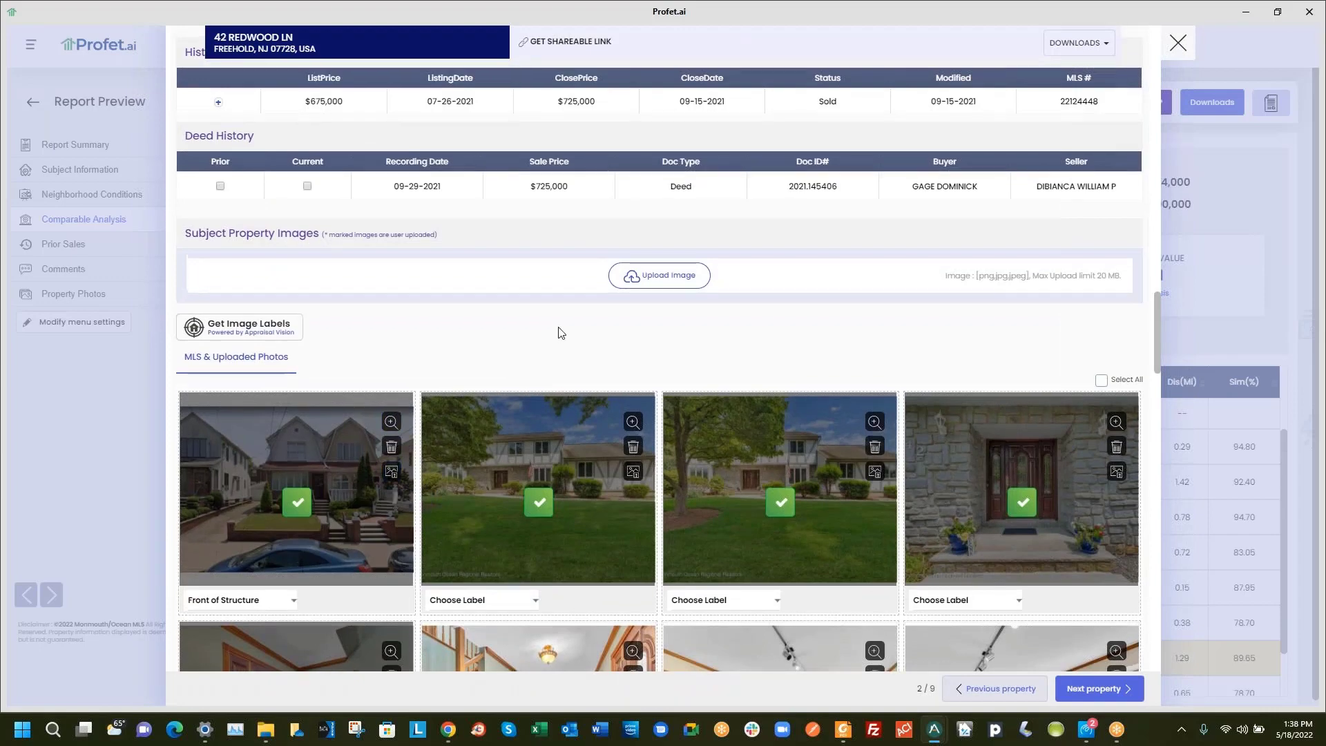
pyautogui.scroll(15, 559, 333)
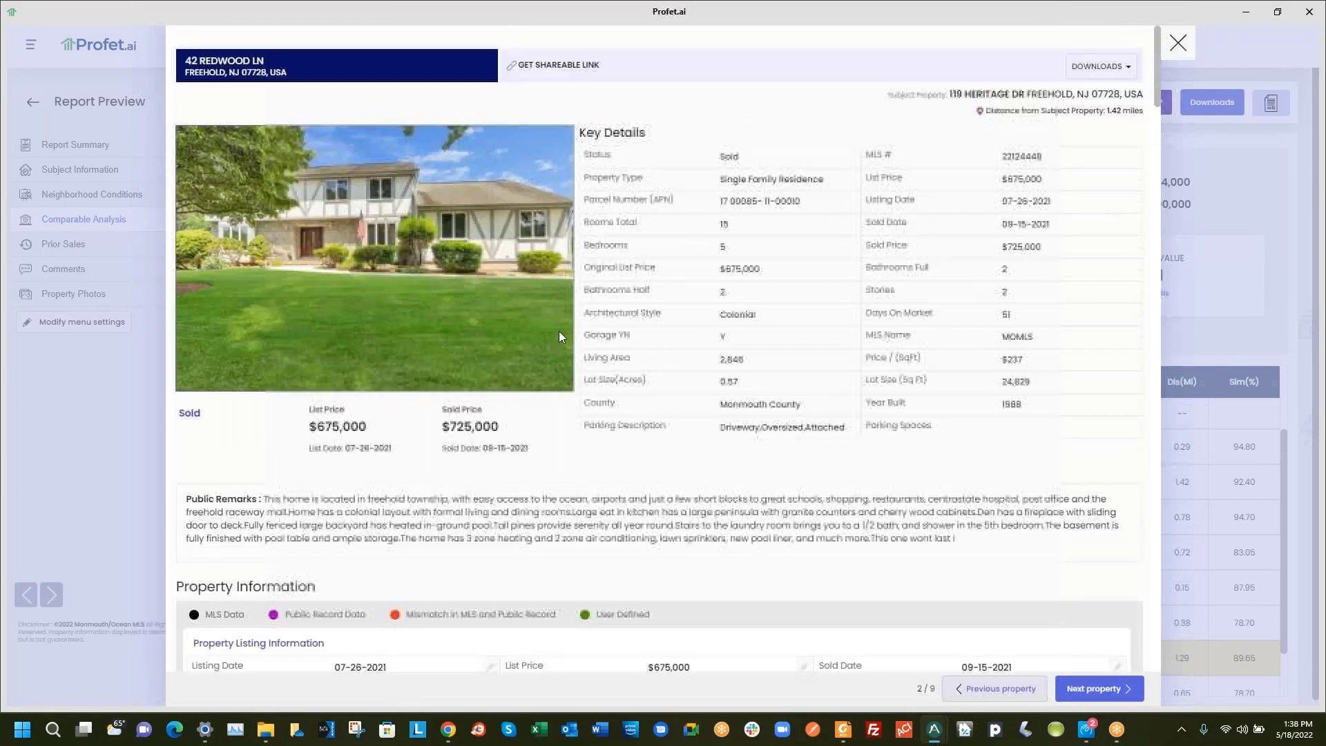
pyautogui.scroll(-2, 653, 425)
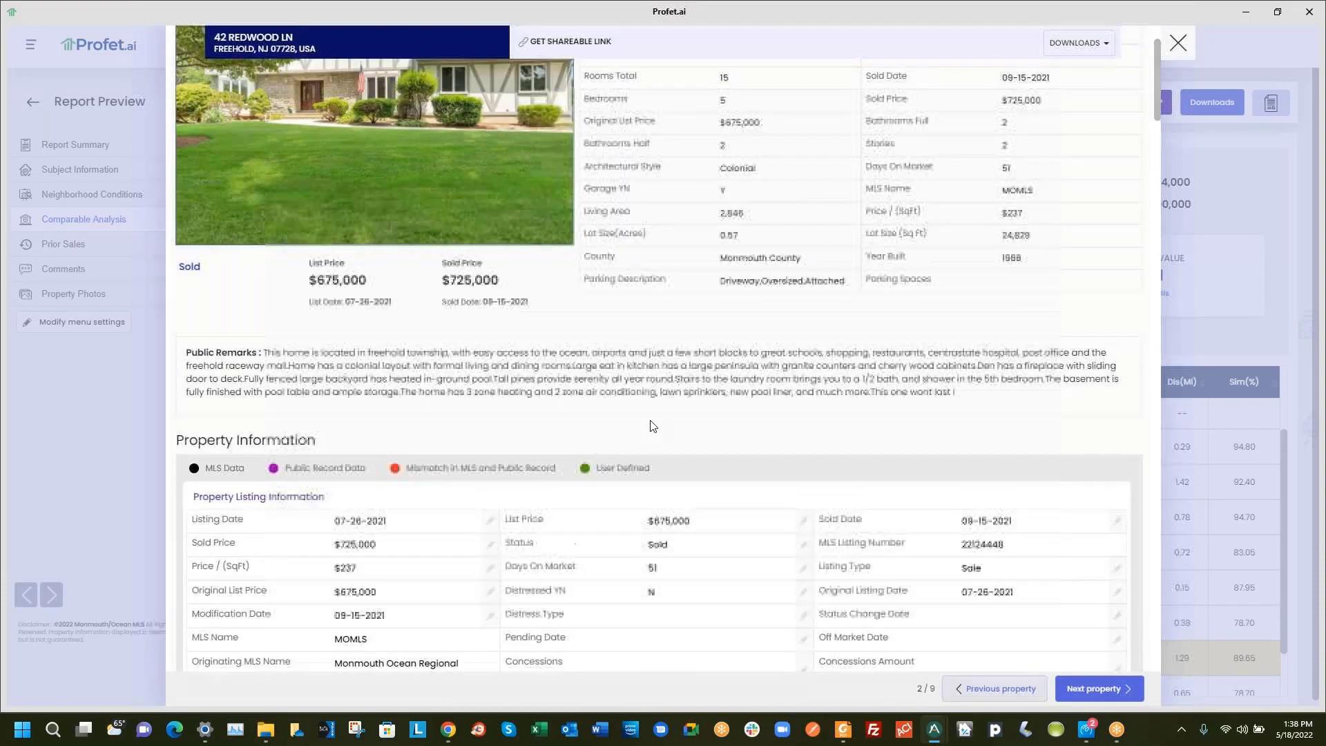
pyautogui.scroll(2, 653, 424)
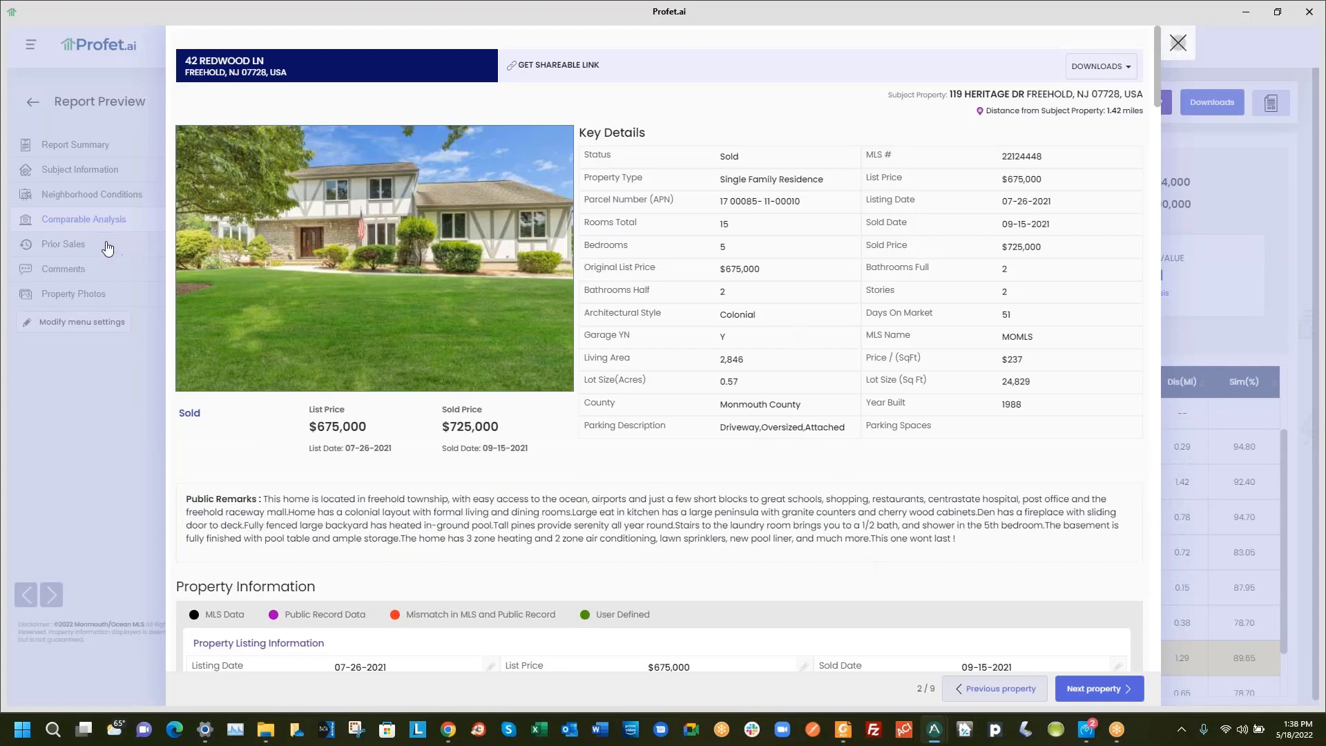
pyautogui.click(85, 317)
pyautogui.click(63, 244)
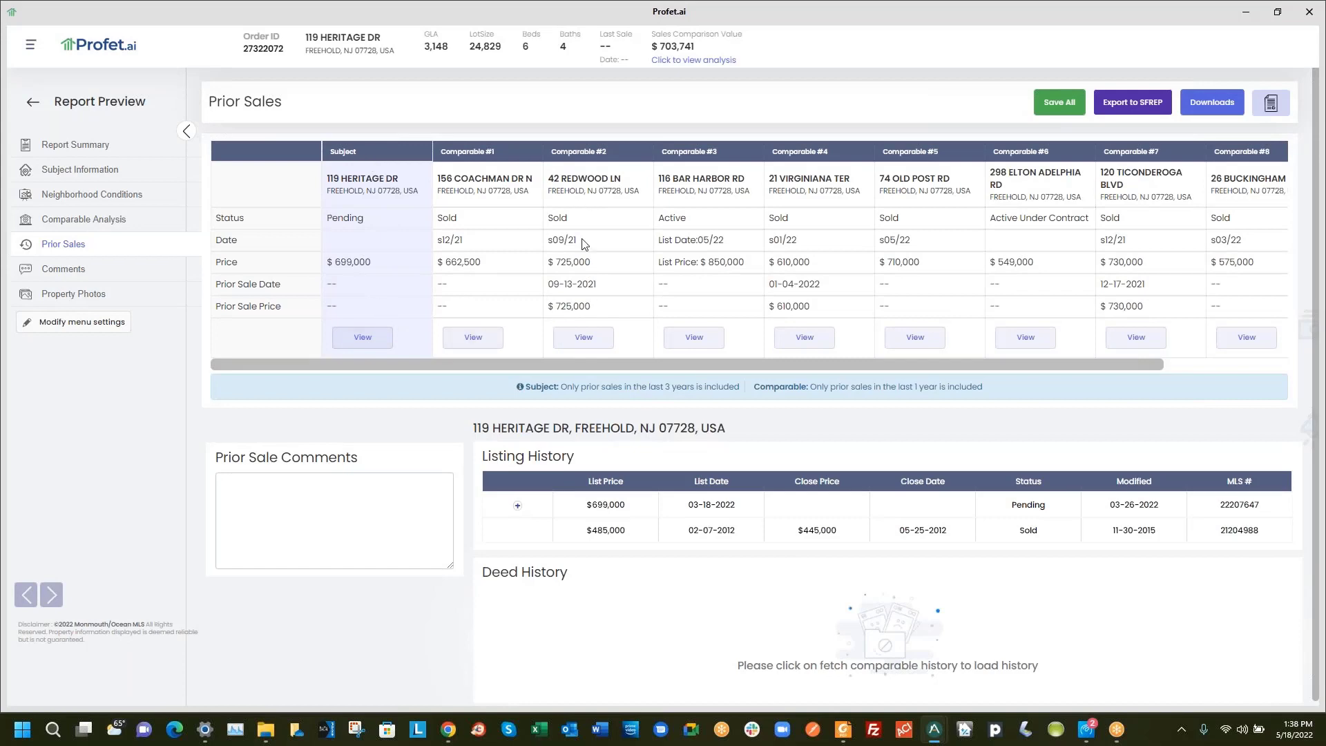
pyautogui.click(468, 338)
pyautogui.click(583, 338)
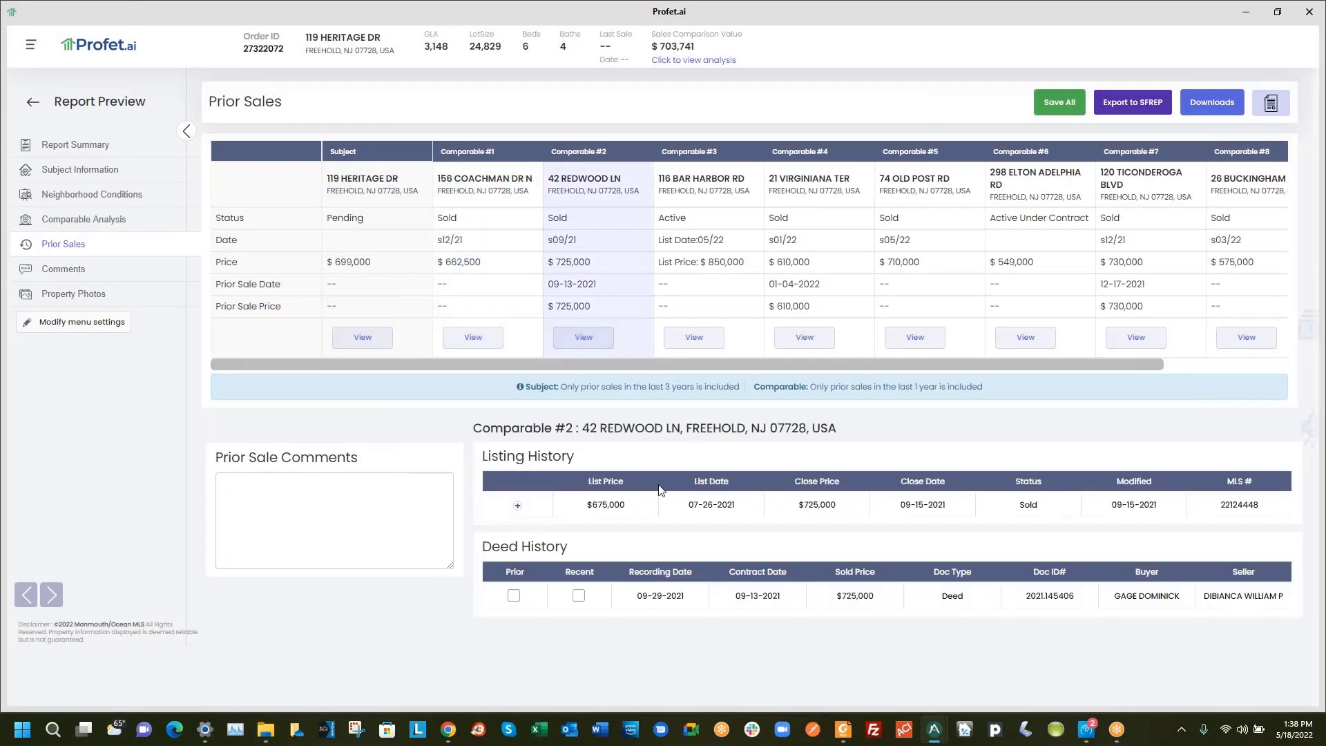
pyautogui.click(695, 337)
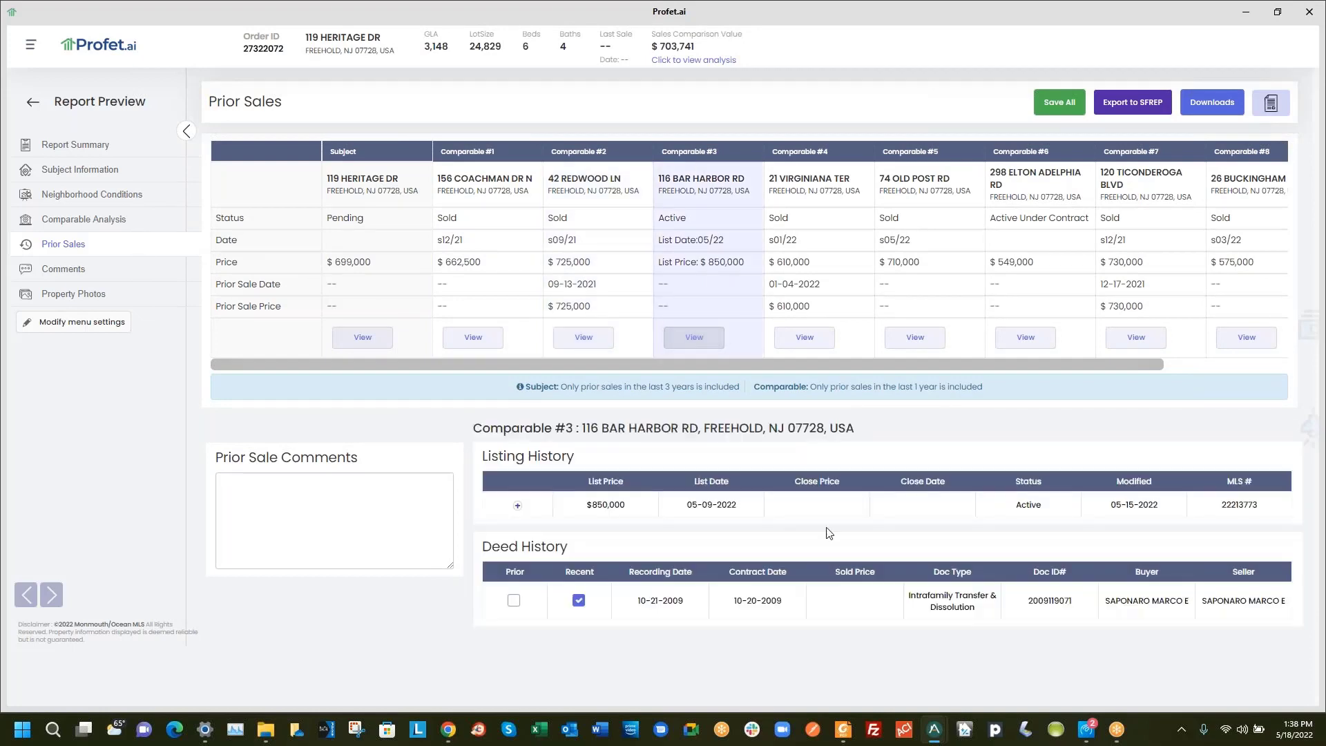
pyautogui.click(812, 341)
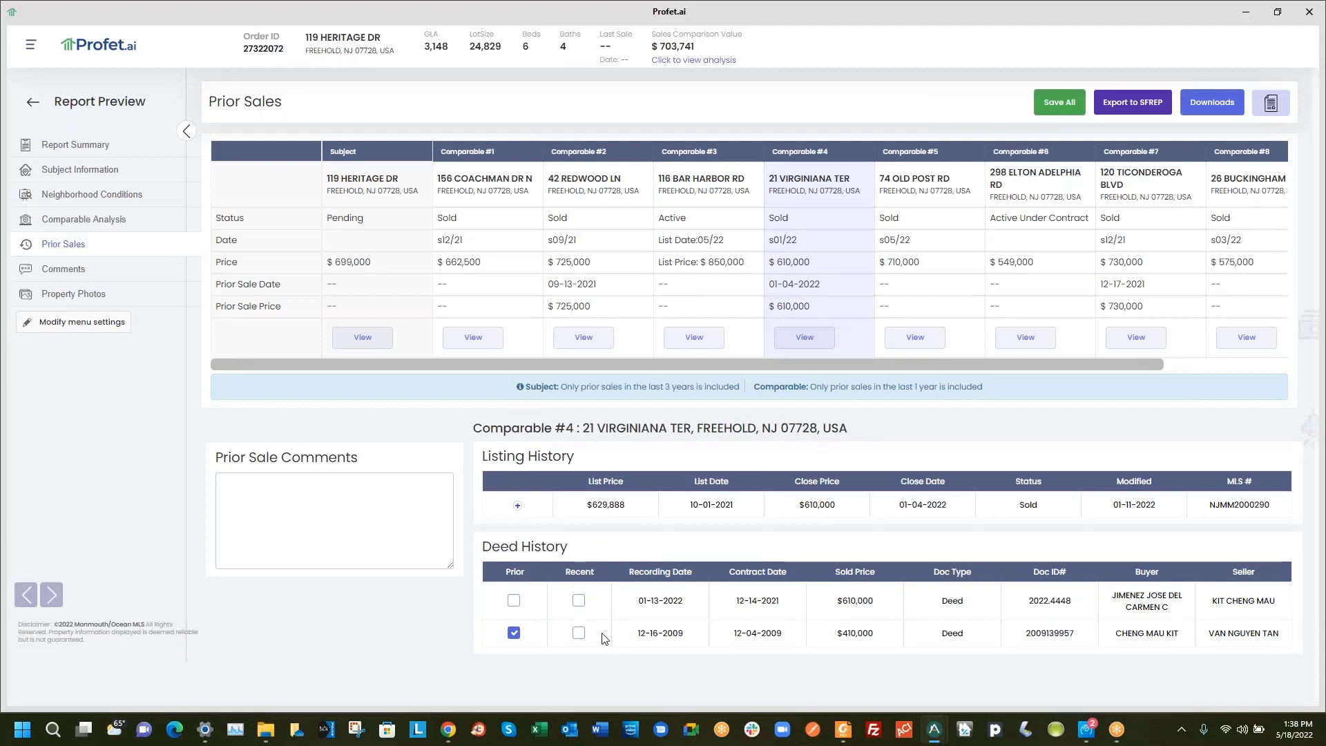
pyautogui.click(514, 601)
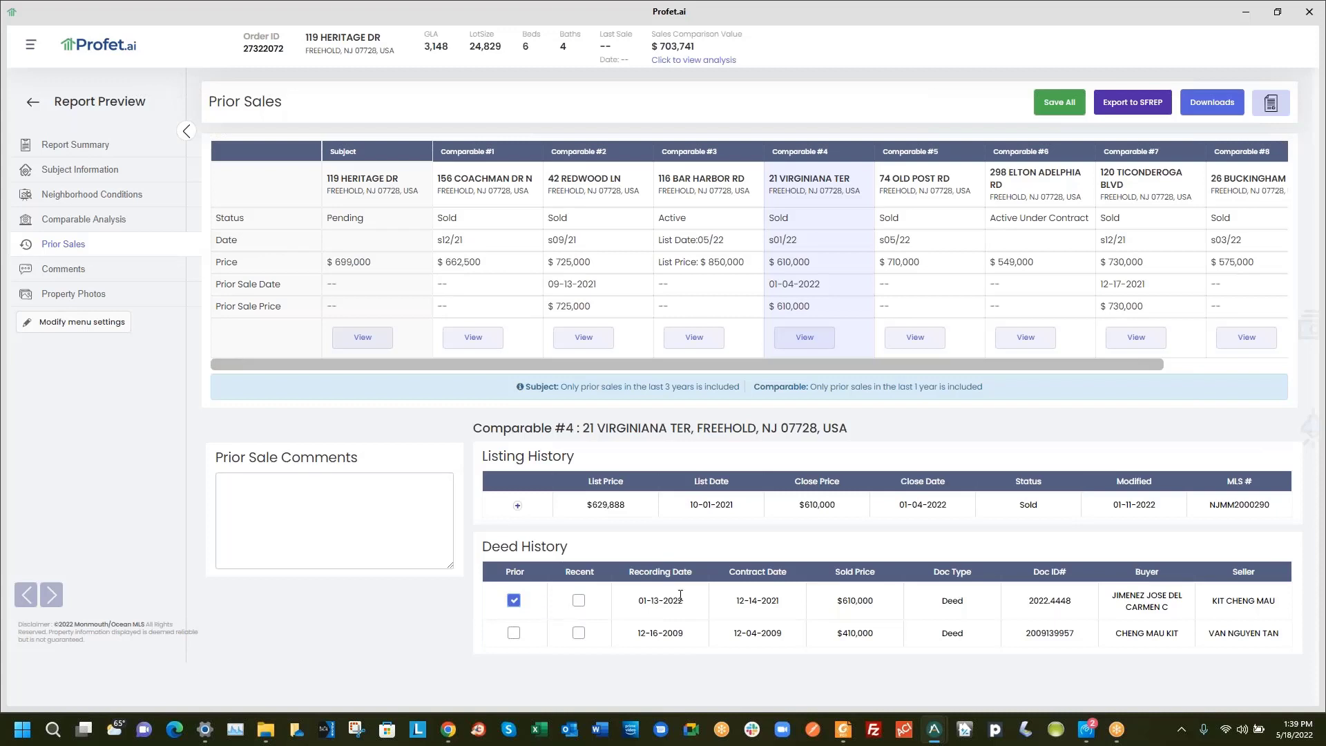
pyautogui.click(346, 487)
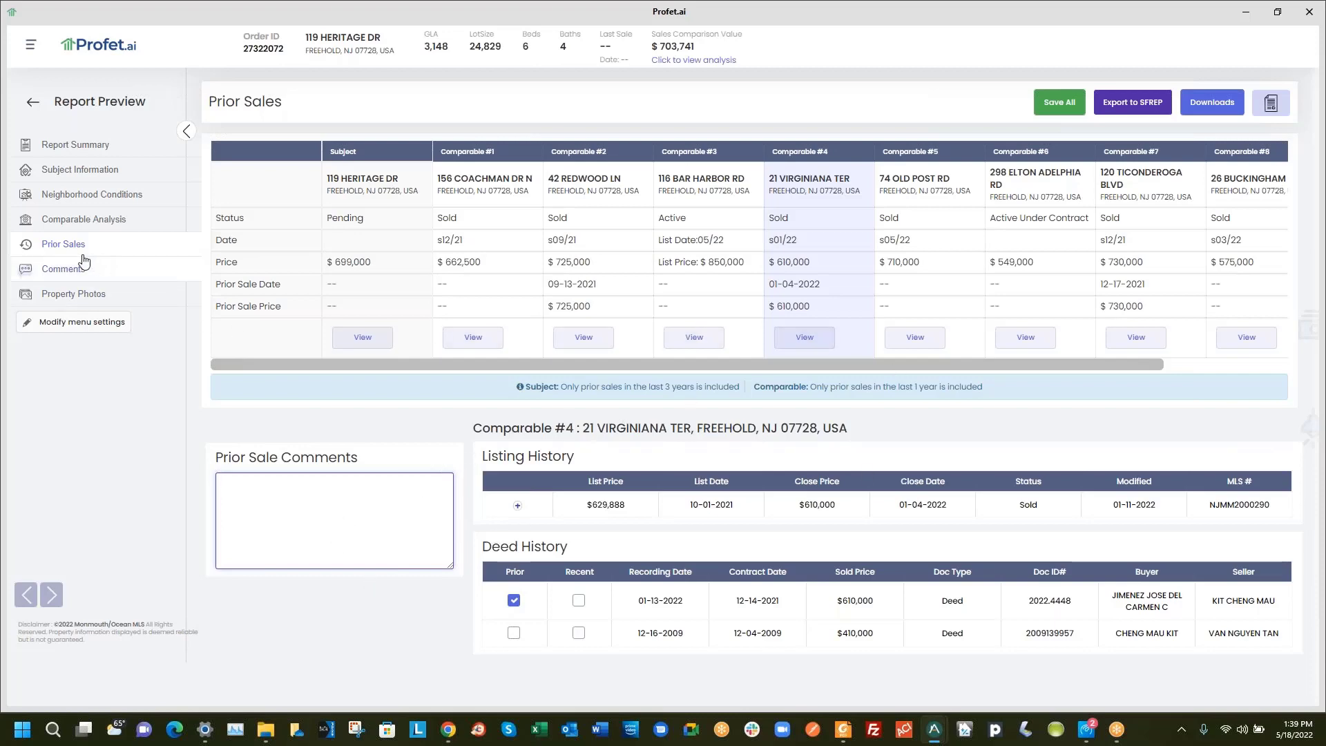
pyautogui.click(102, 275)
pyautogui.click(335, 167)
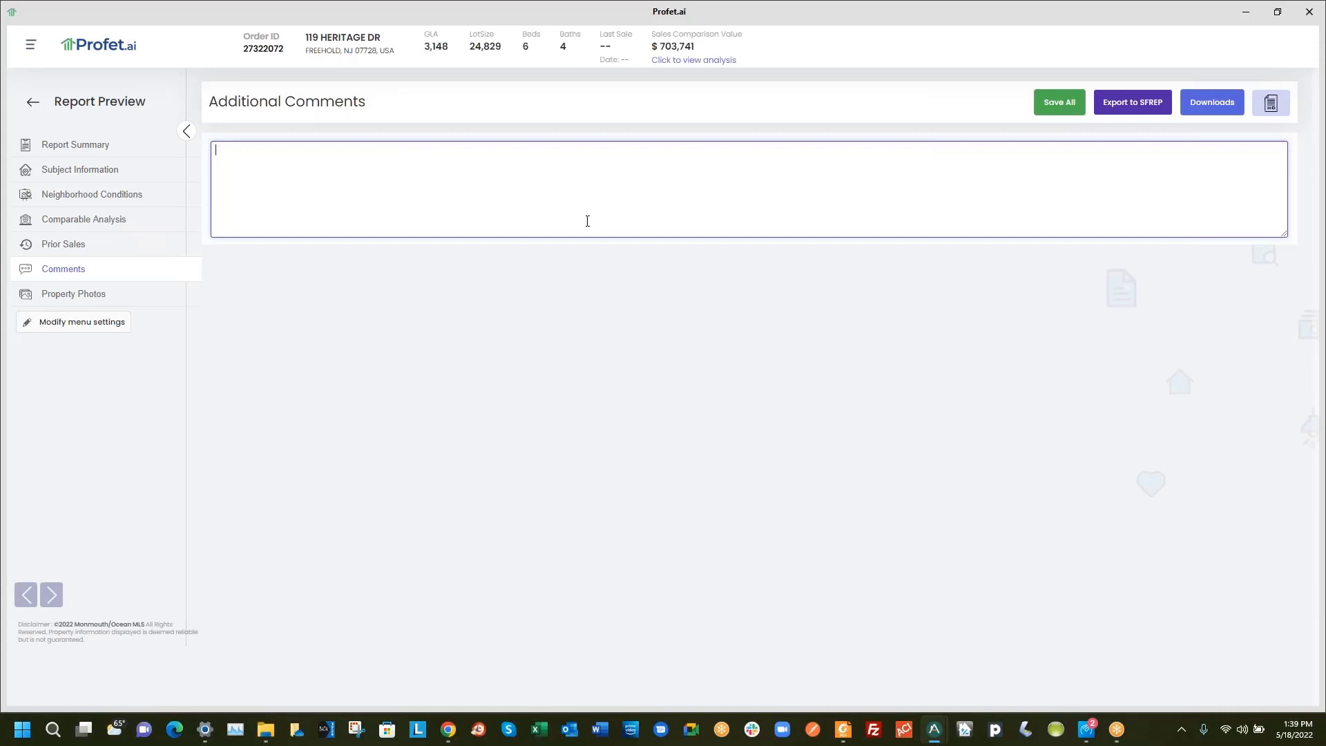
pyautogui.click(86, 297)
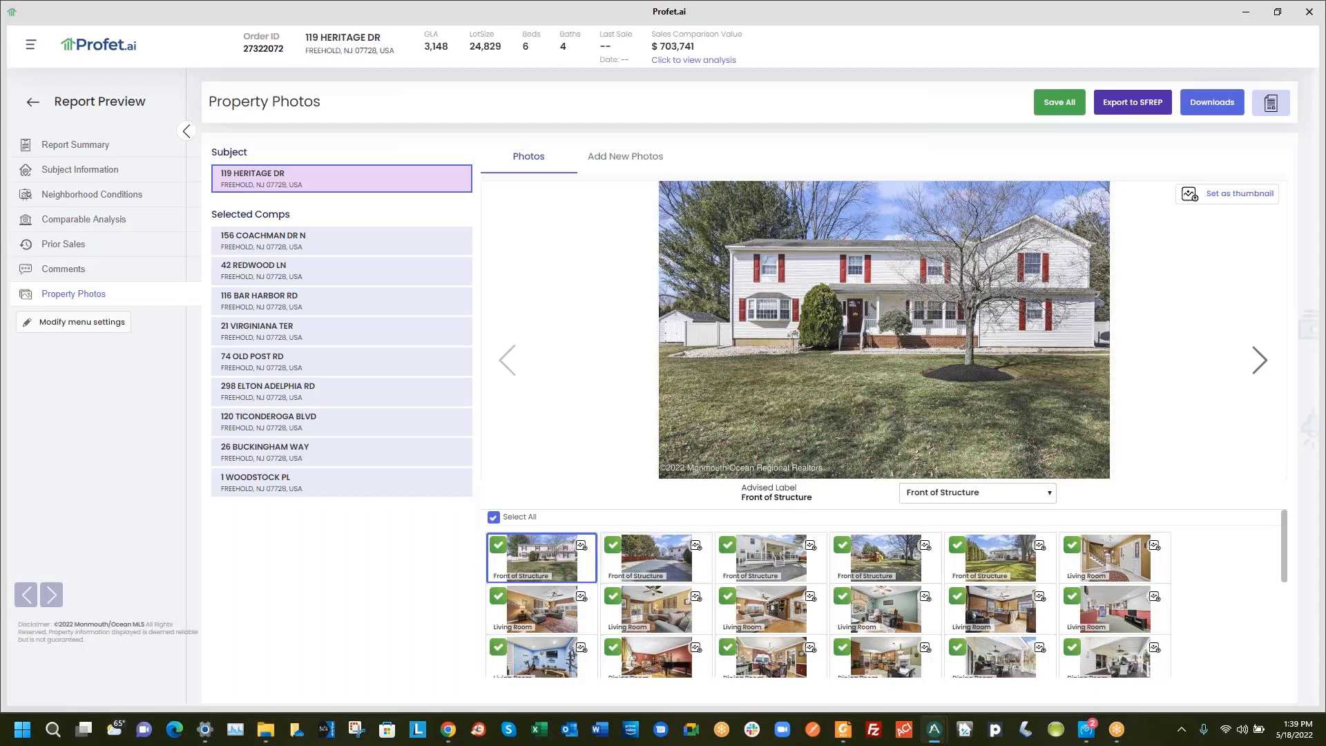
pyautogui.click(581, 545)
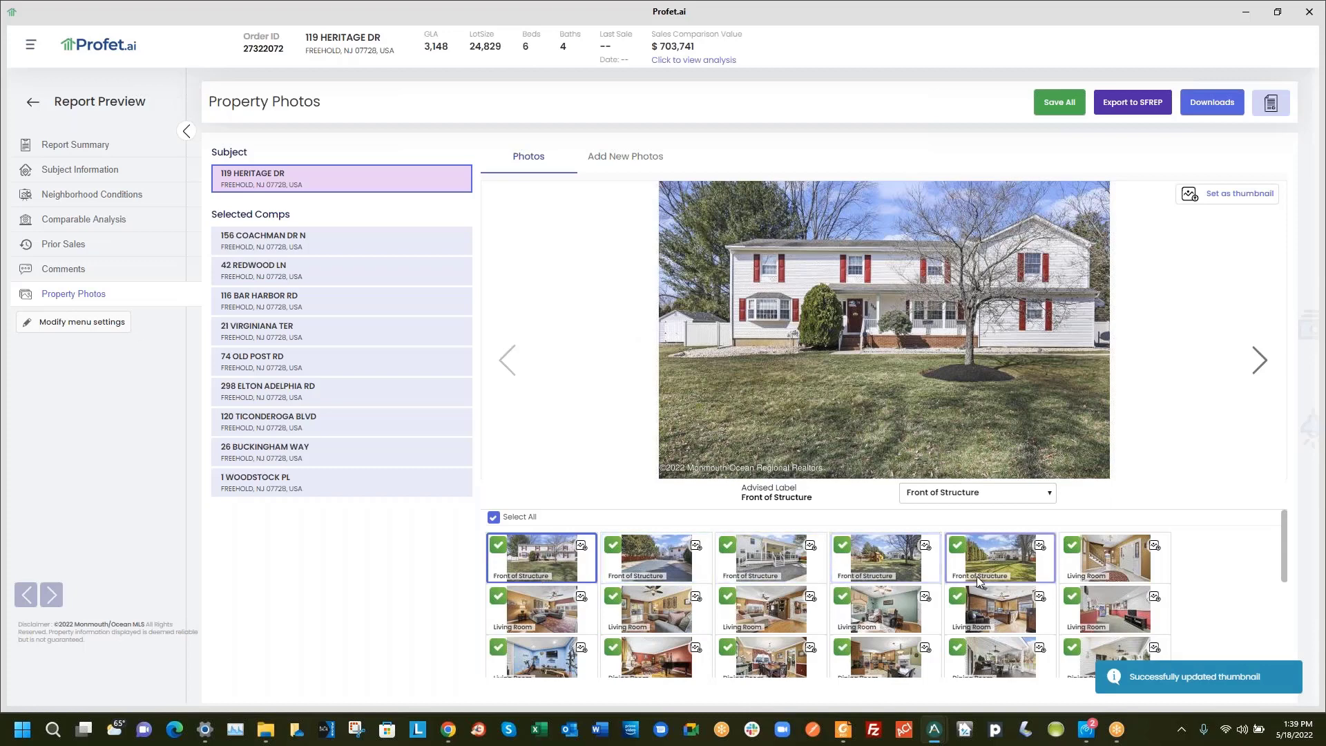
pyautogui.scroll(-3, 569, 598)
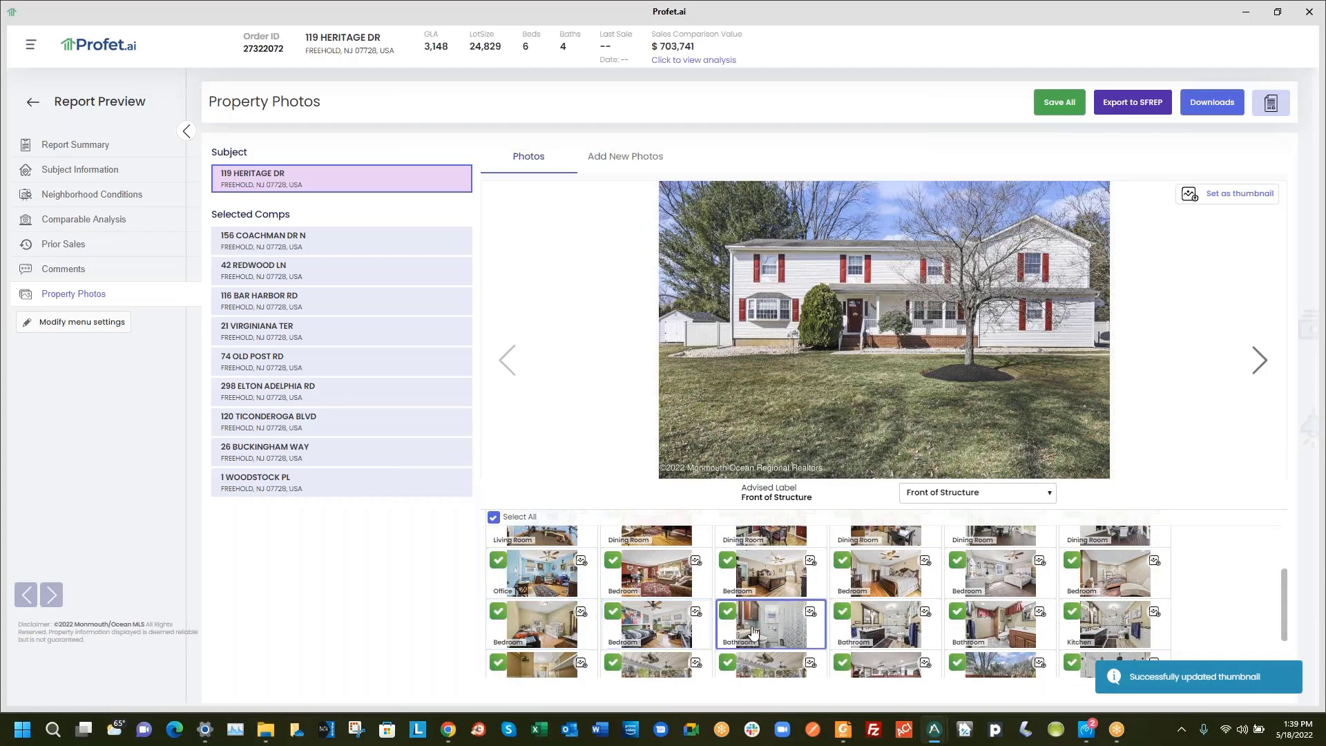
pyautogui.scroll(-2, 1111, 621)
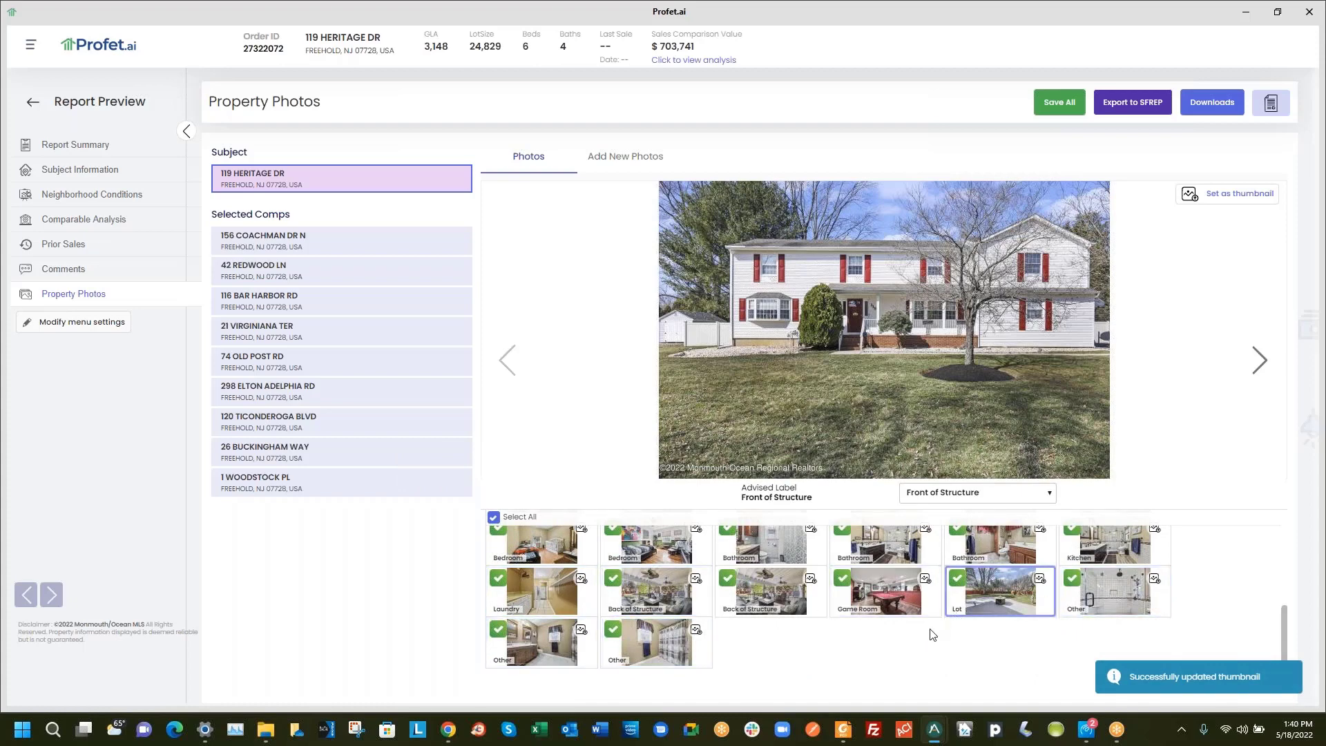
pyautogui.scroll(5, 840, 635)
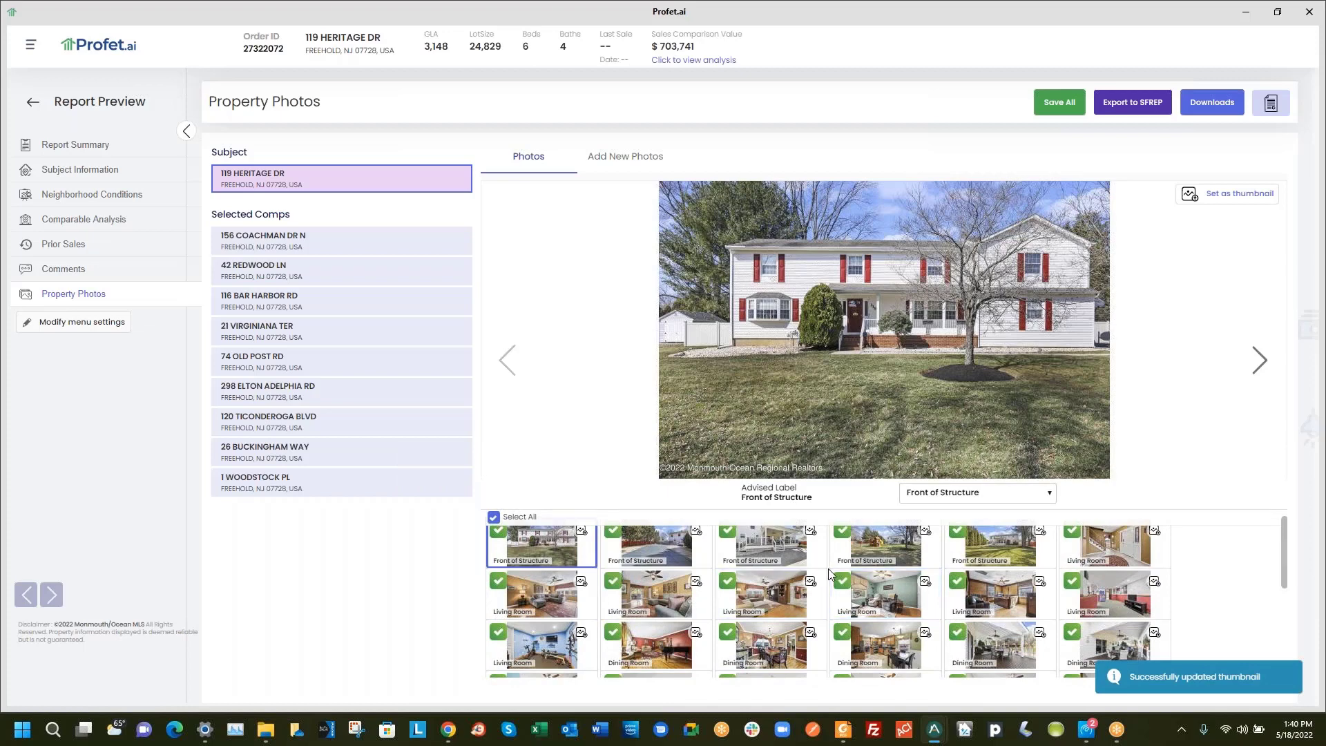
pyautogui.scroll(1, 829, 574)
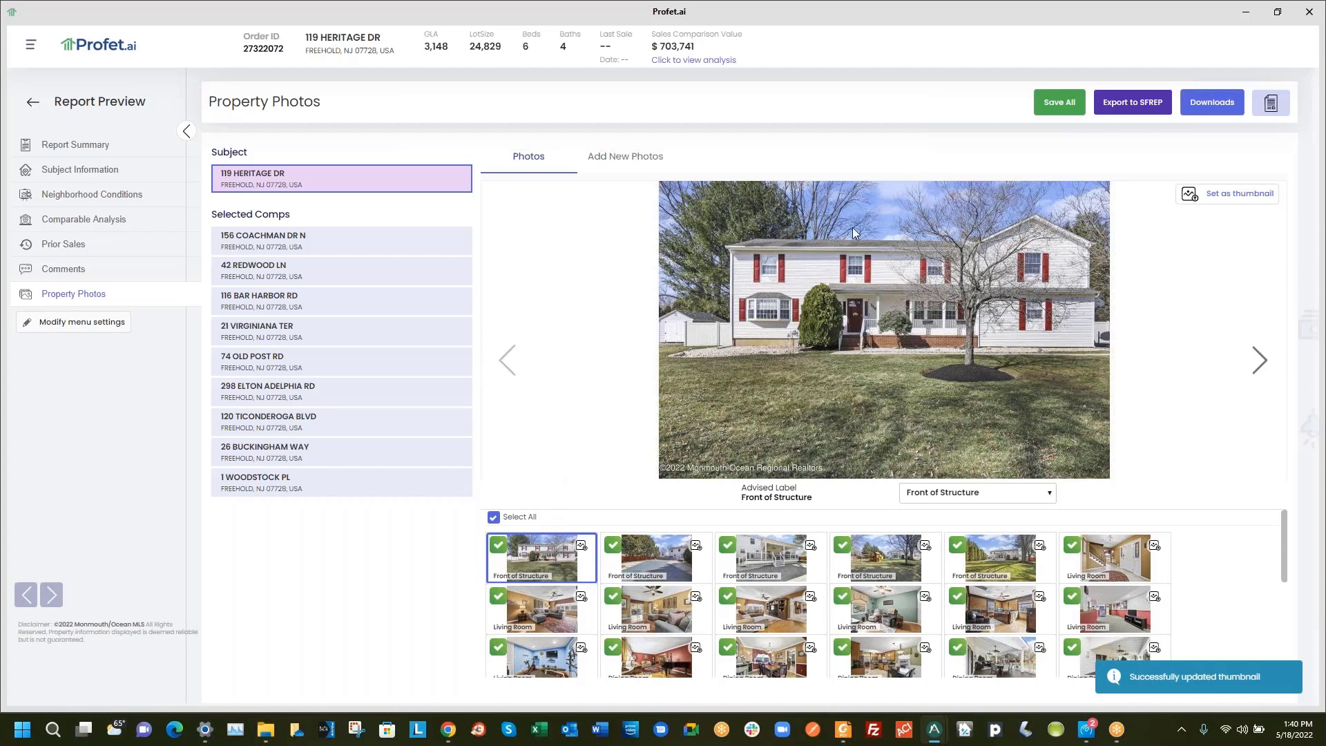
pyautogui.click(1232, 98)
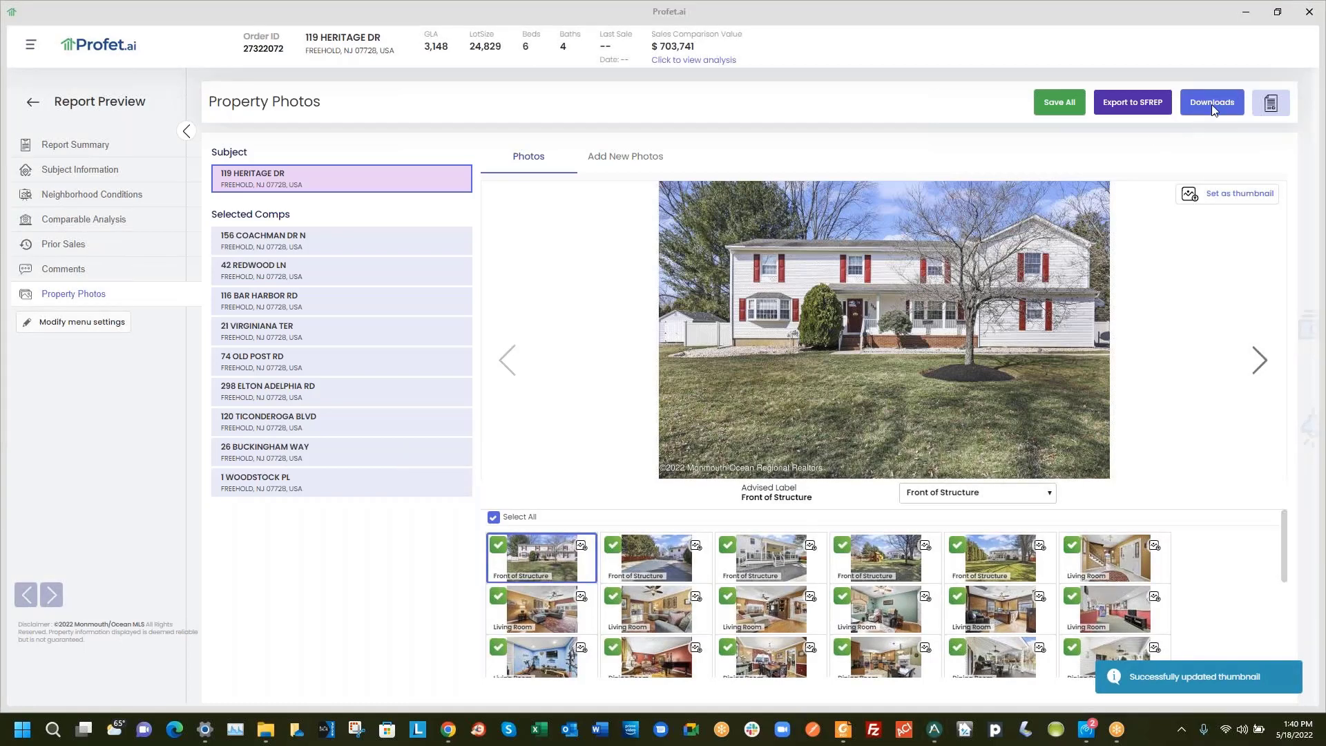
pyautogui.click(312, 248)
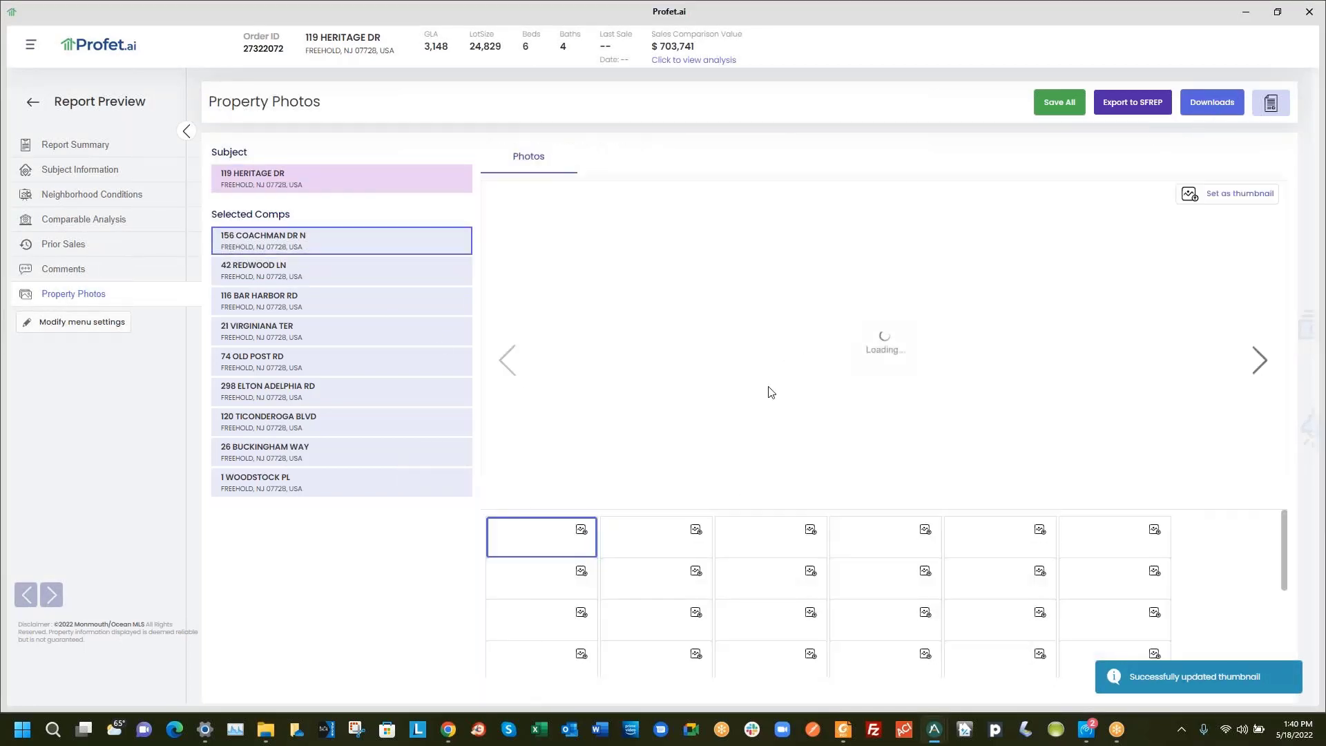
pyautogui.scroll(-5, 988, 595)
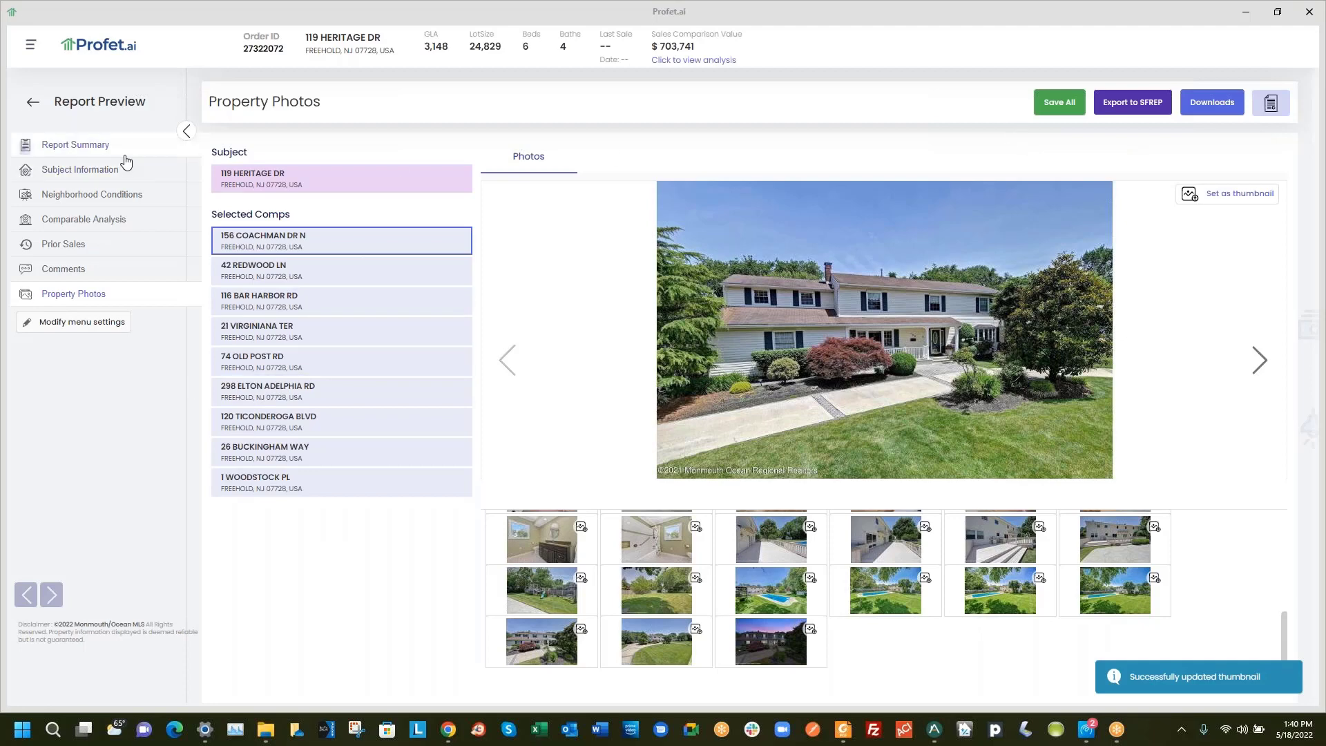
# Save all changes, export a PDF including selected comps details and all available comps, then open it
pyautogui.click(1060, 103)
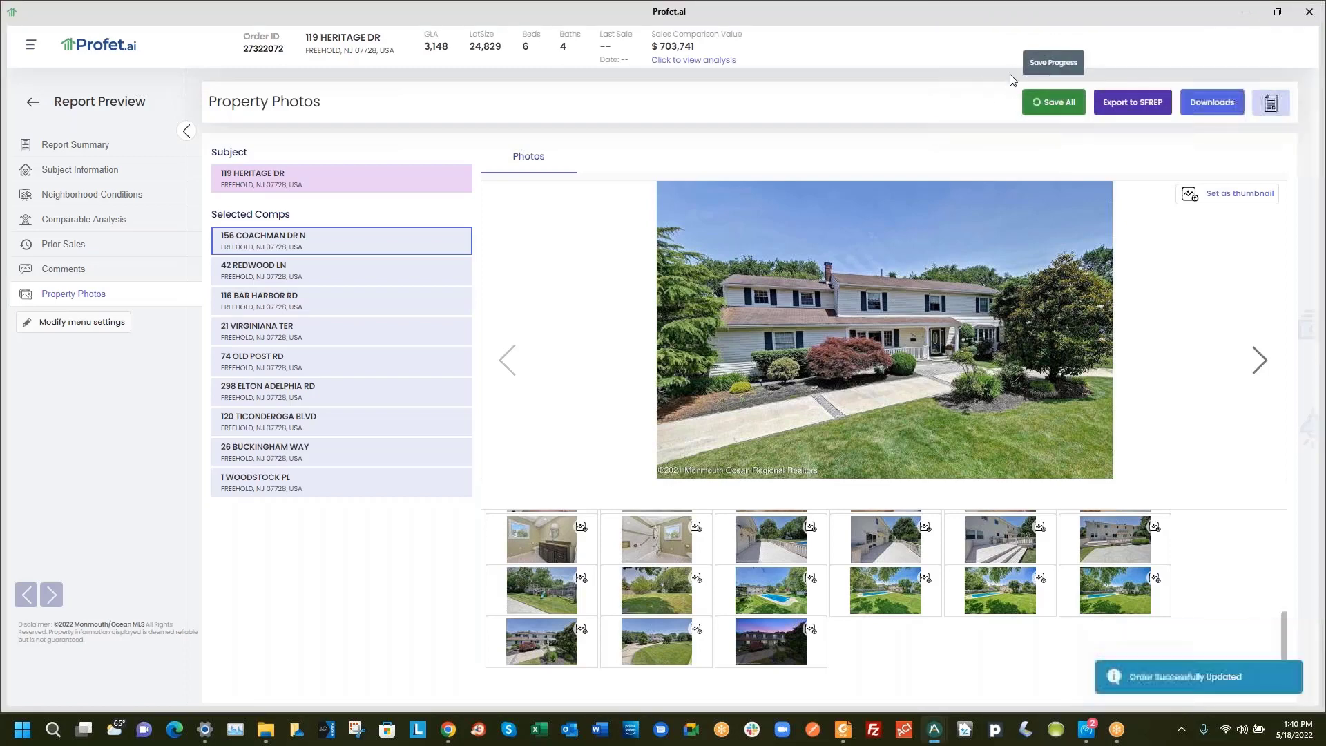
pyautogui.click(1212, 102)
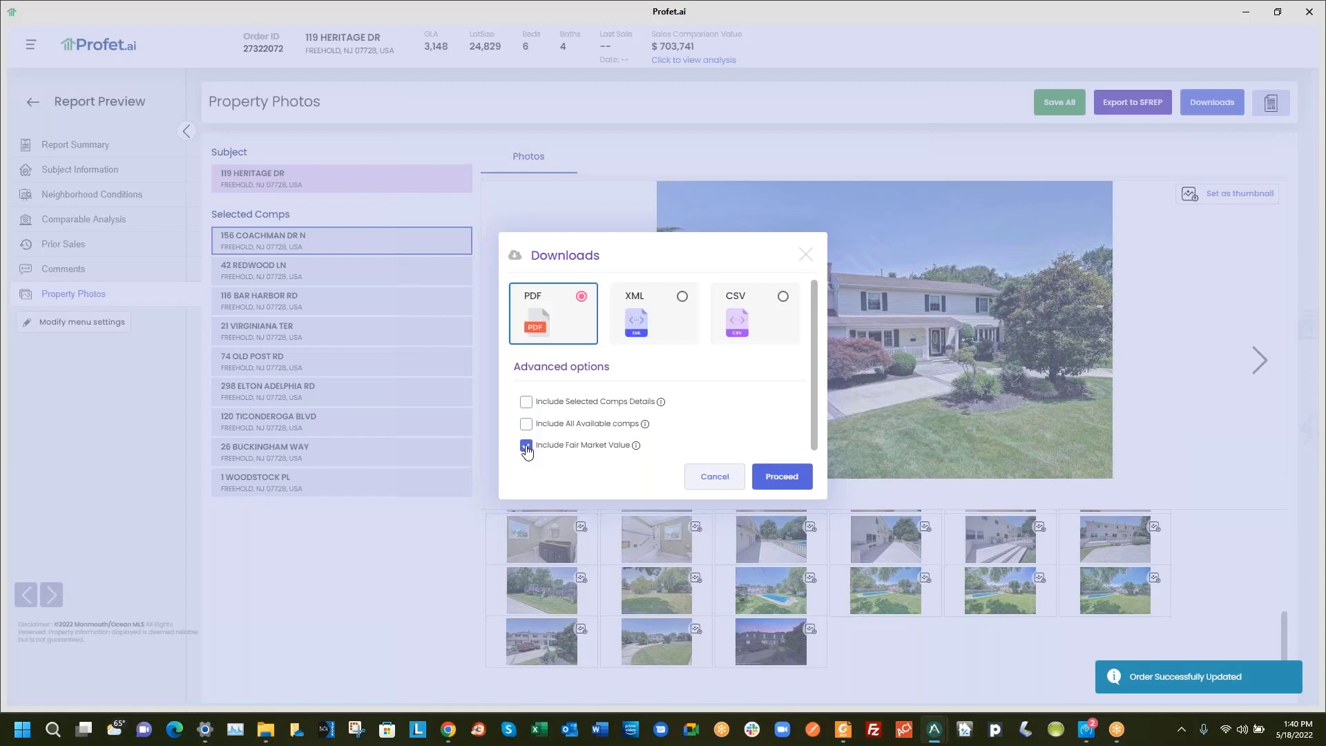
pyautogui.click(526, 402)
pyautogui.click(527, 424)
pyautogui.click(781, 482)
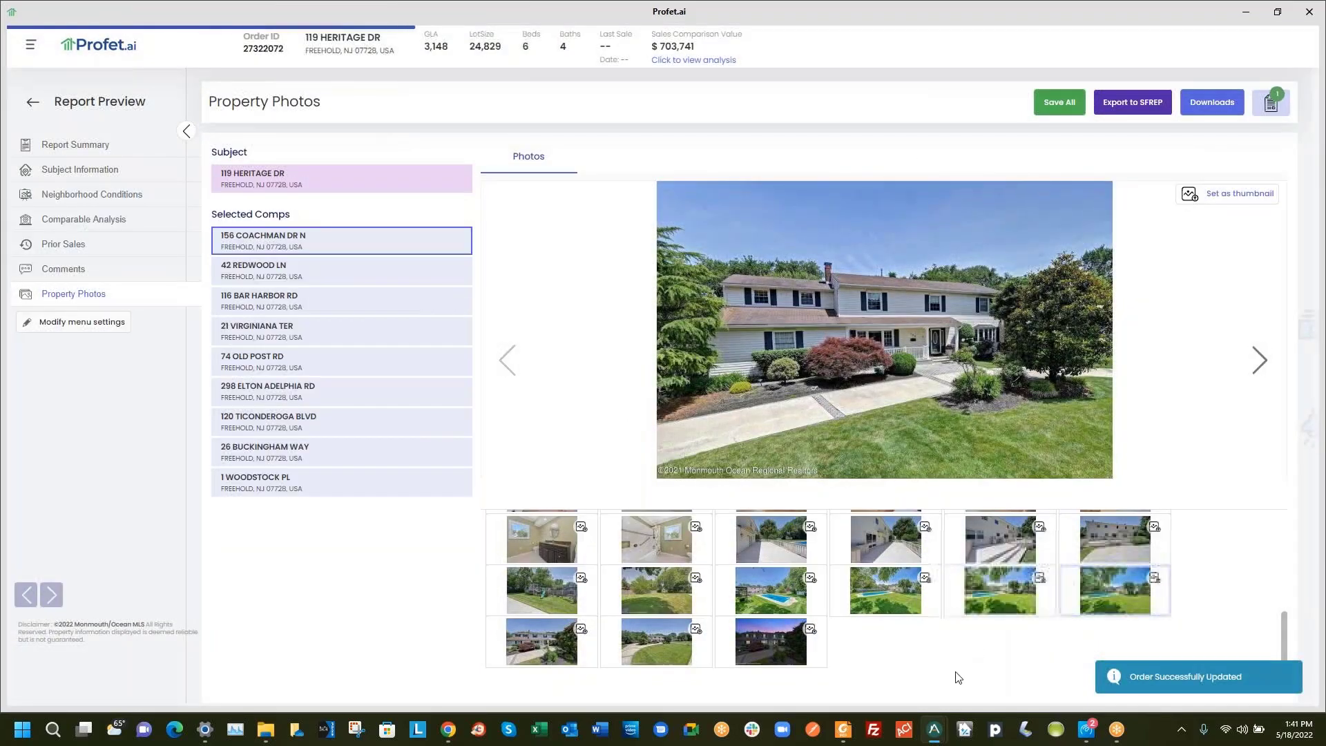
pyautogui.click(842, 734)
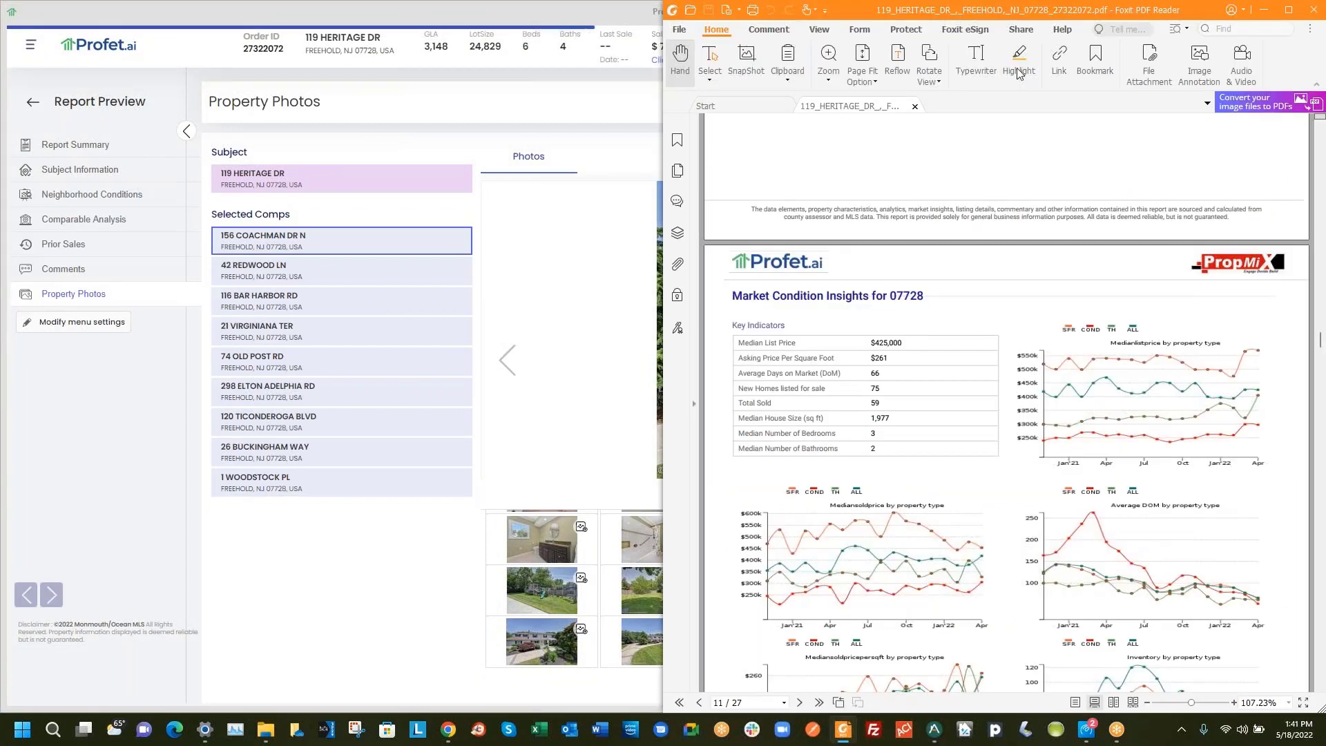
pyautogui.click(1289, 11)
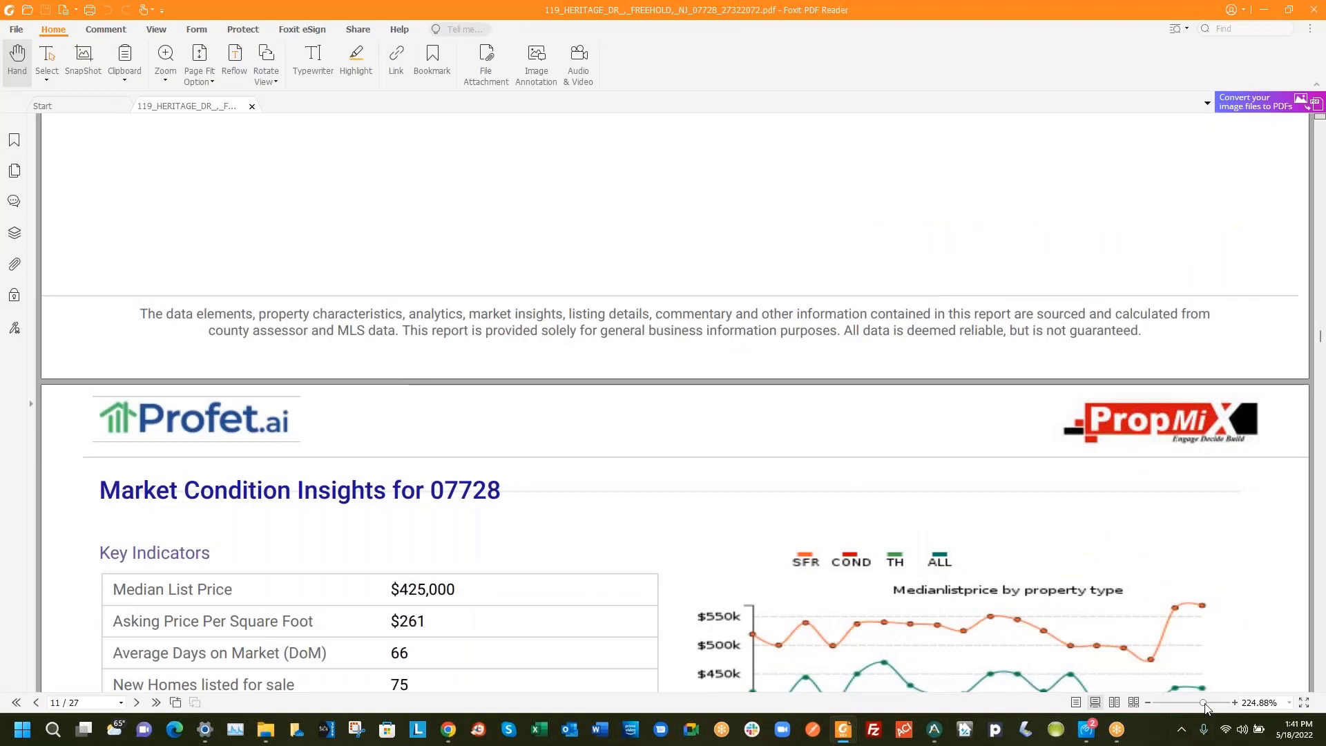
pyautogui.scroll(-5, 793, 543)
pyautogui.scroll(20, 792, 543)
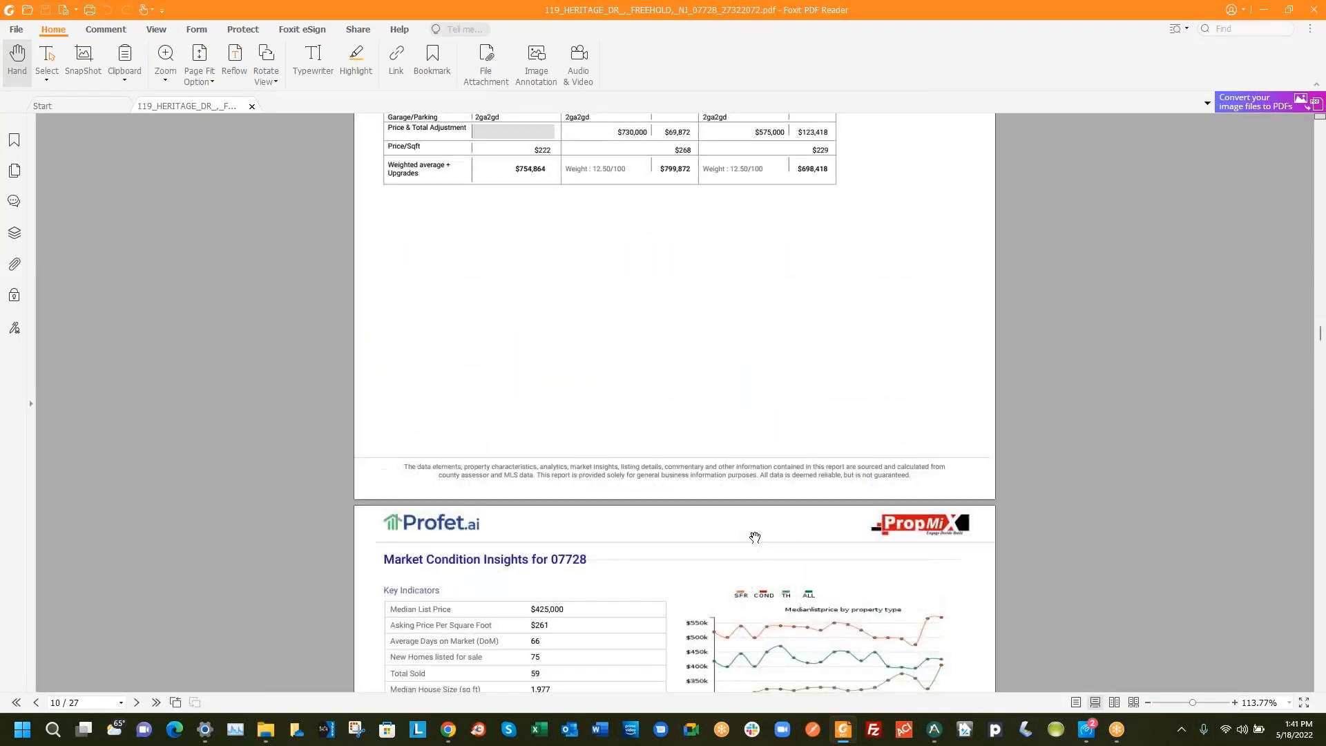
pyautogui.scroll(15, 749, 542)
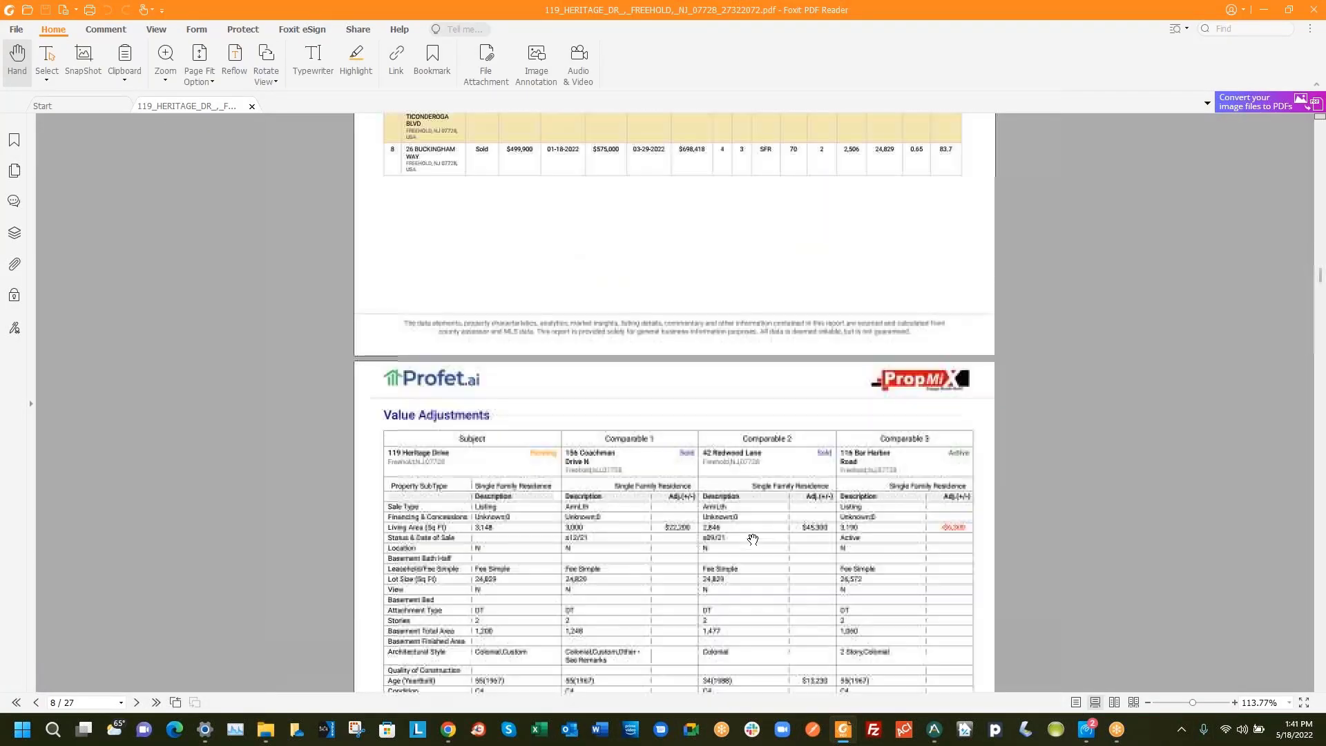
pyautogui.scroll(15, 748, 542)
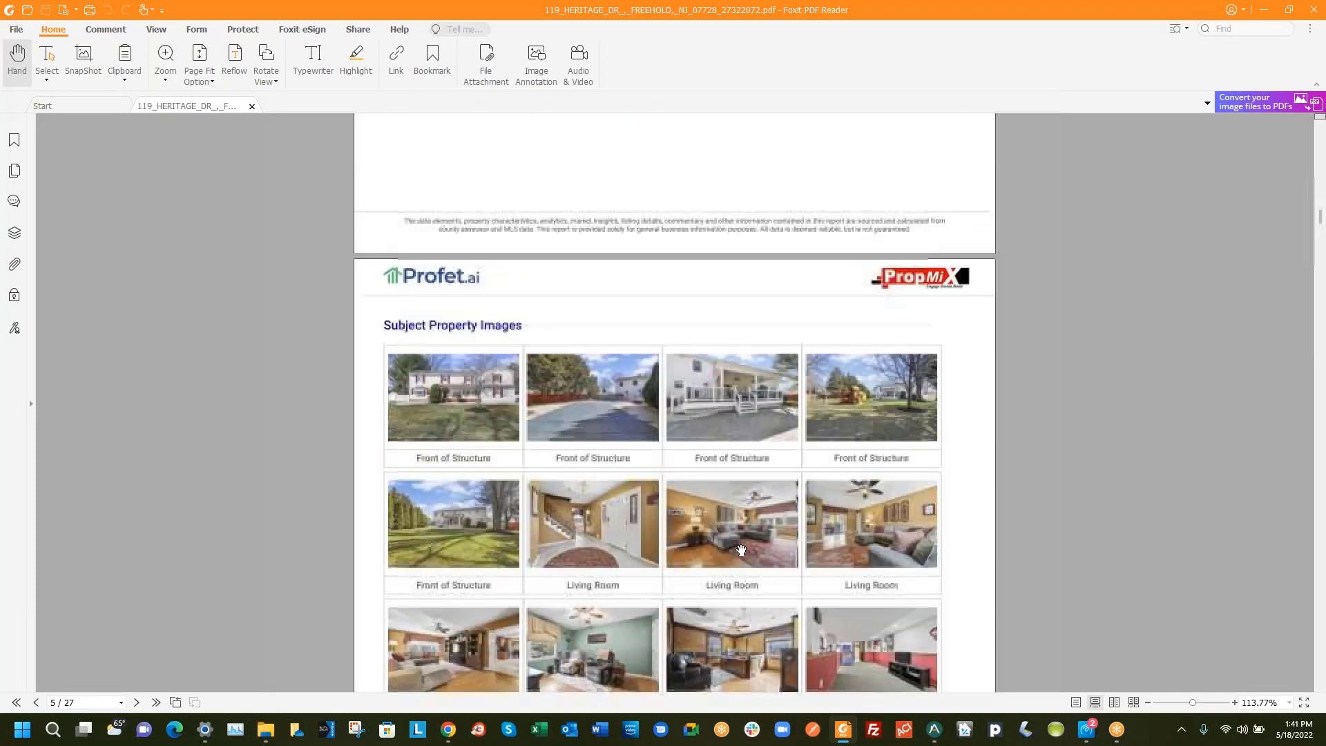
pyautogui.scroll(15, 718, 547)
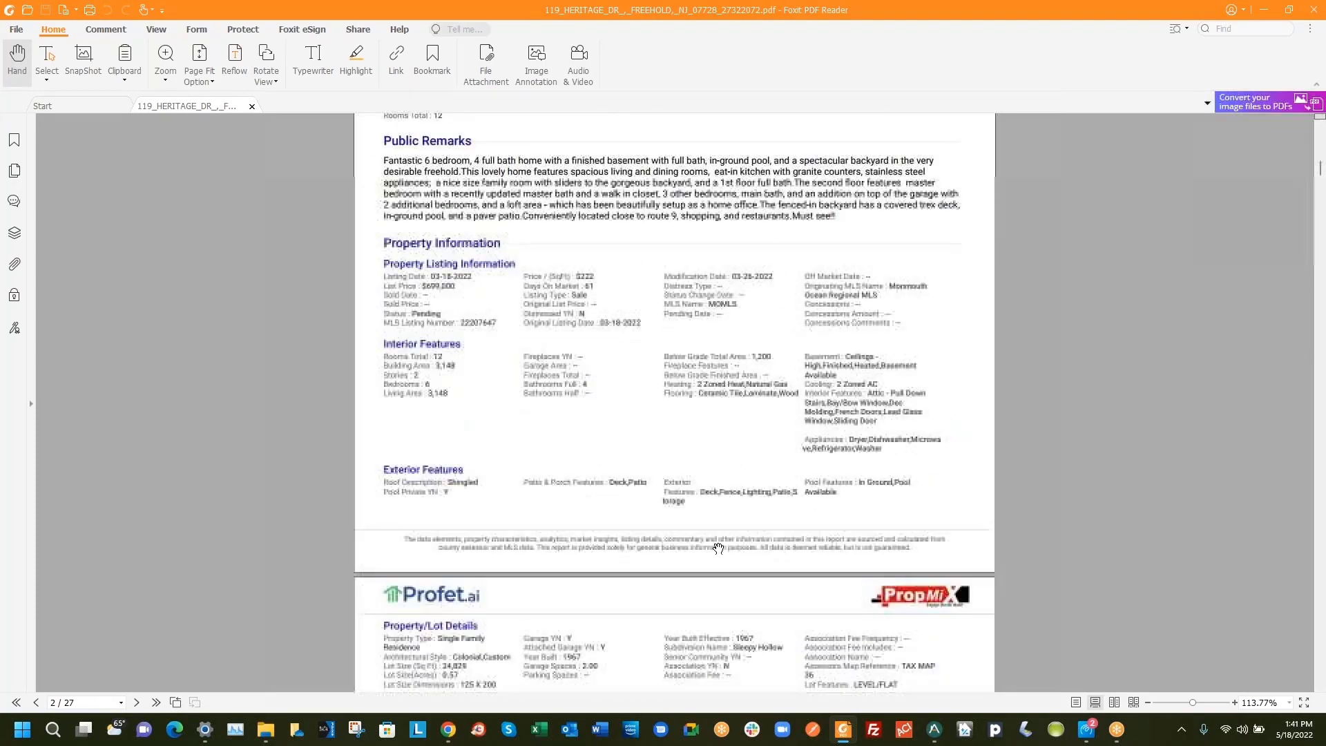
pyautogui.scroll(1, 716, 551)
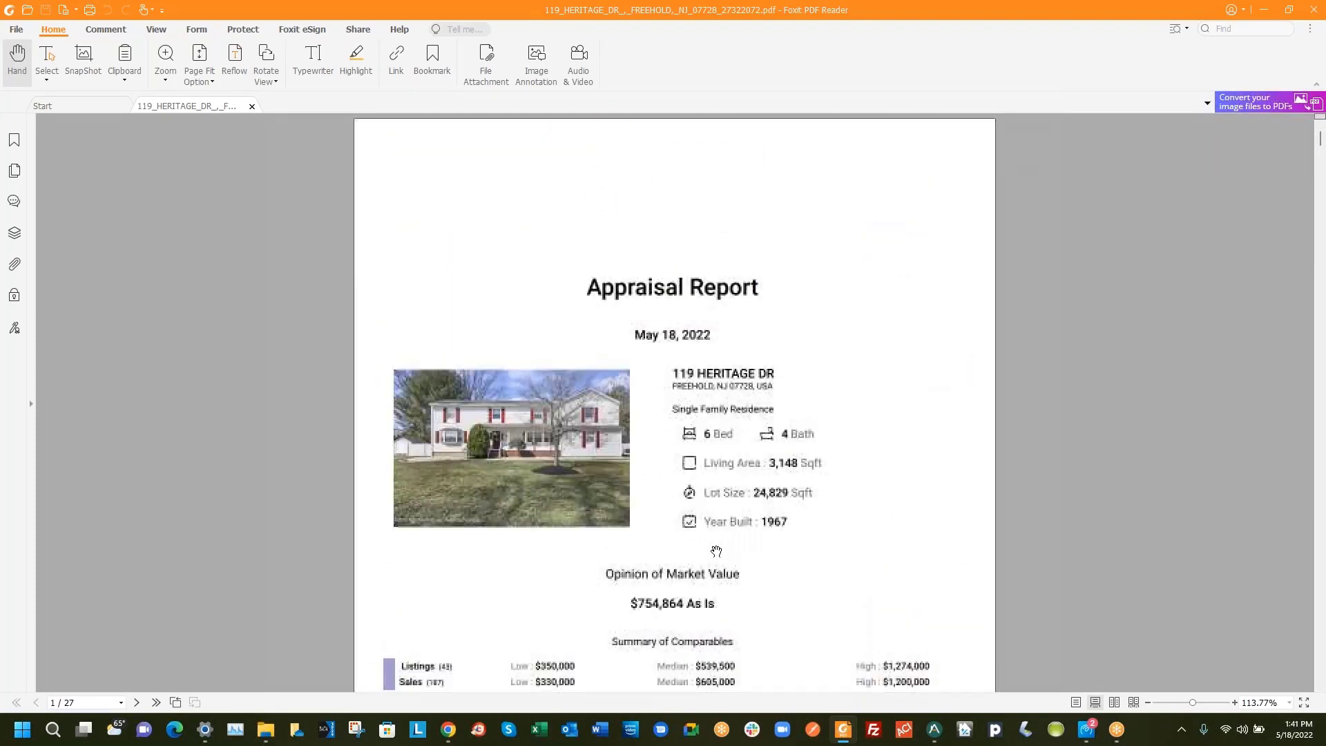
pyautogui.scroll(-3, 701, 395)
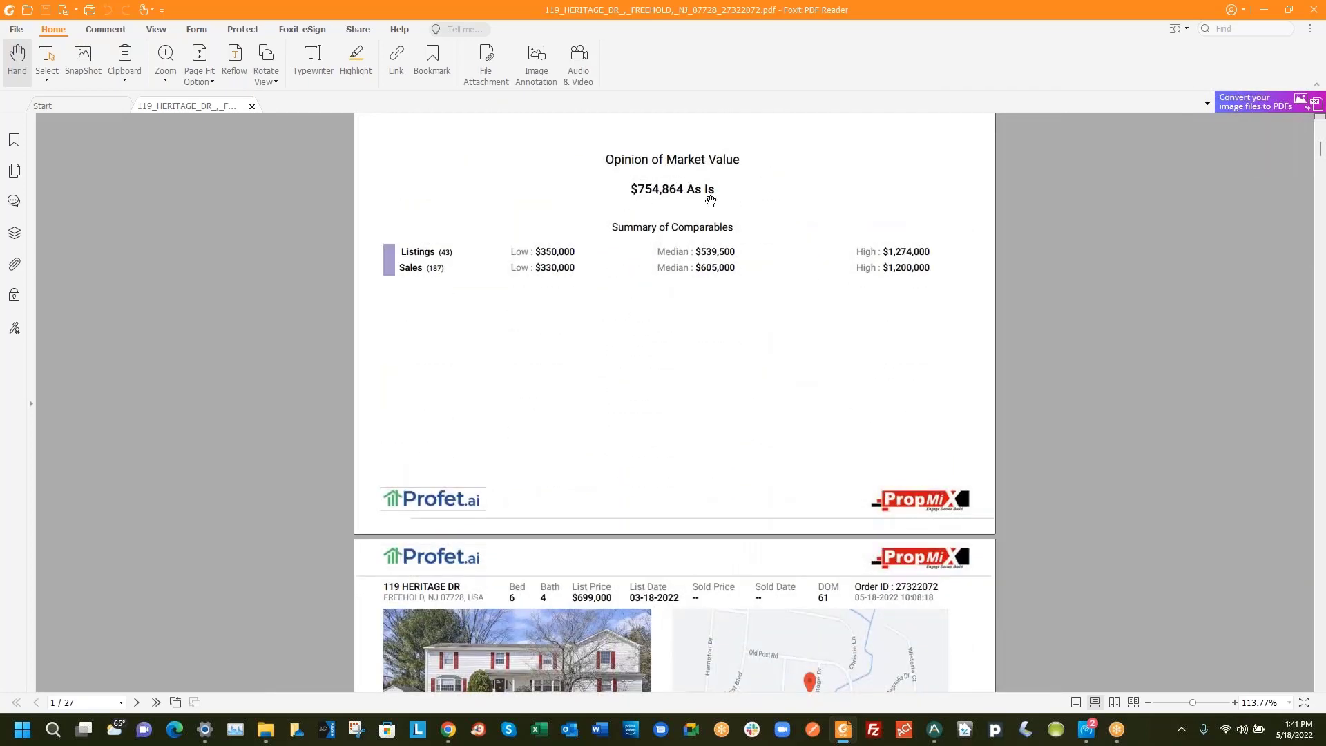
pyautogui.scroll(-15, 680, 349)
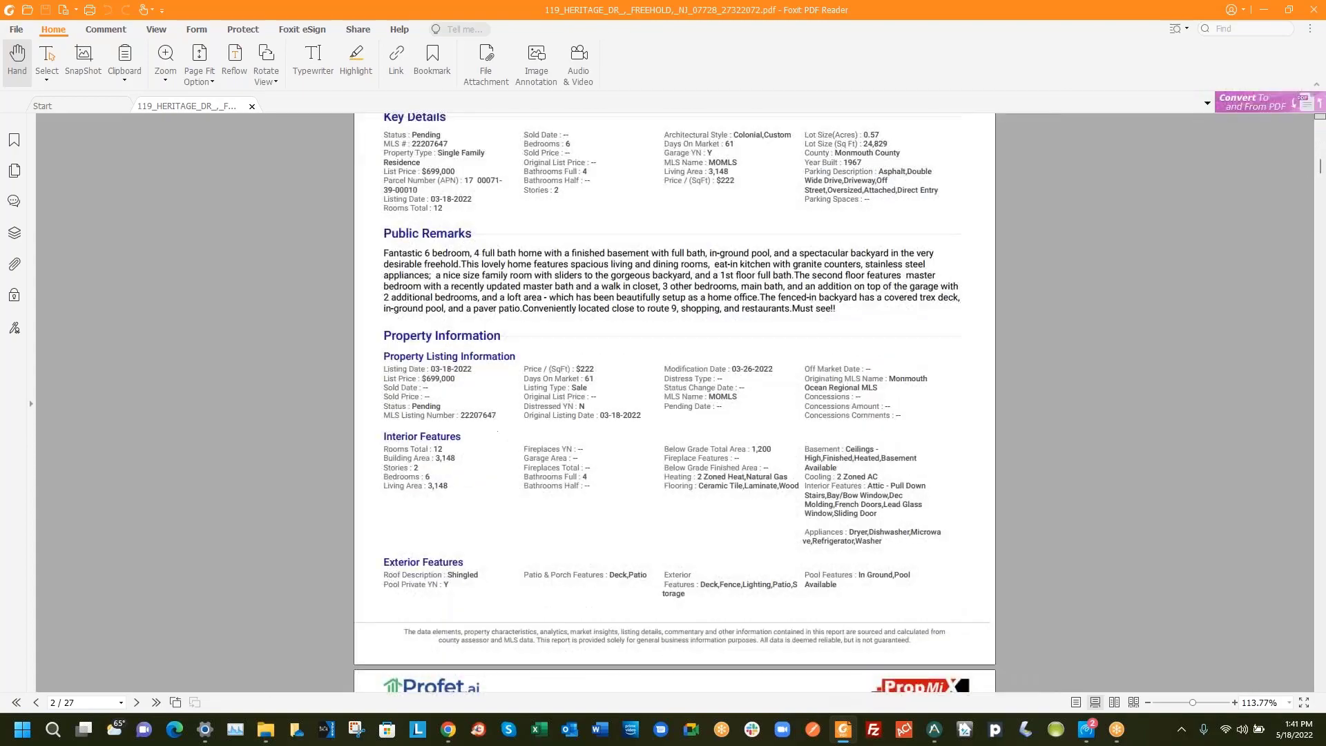
pyautogui.scroll(-9, 675, 361)
pyautogui.scroll(6, 669, 368)
pyautogui.scroll(-15, 670, 368)
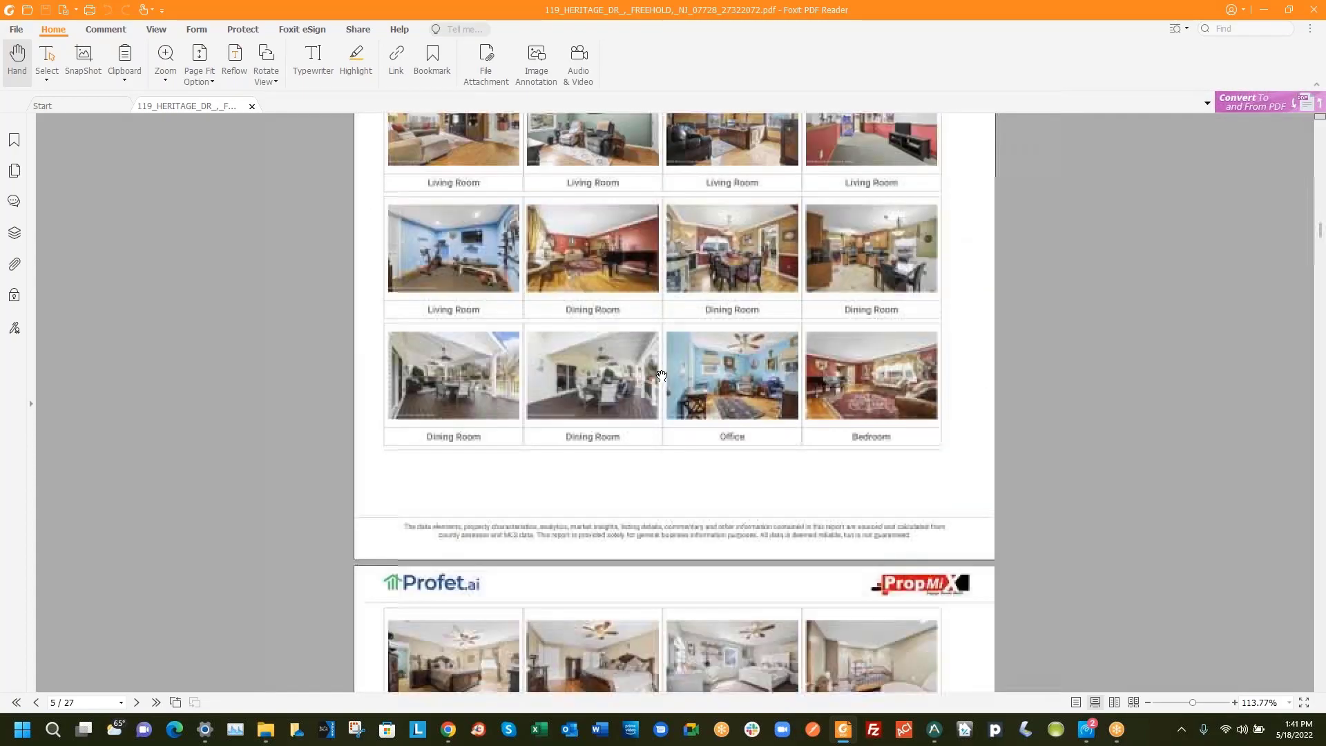
pyautogui.scroll(-18, 661, 375)
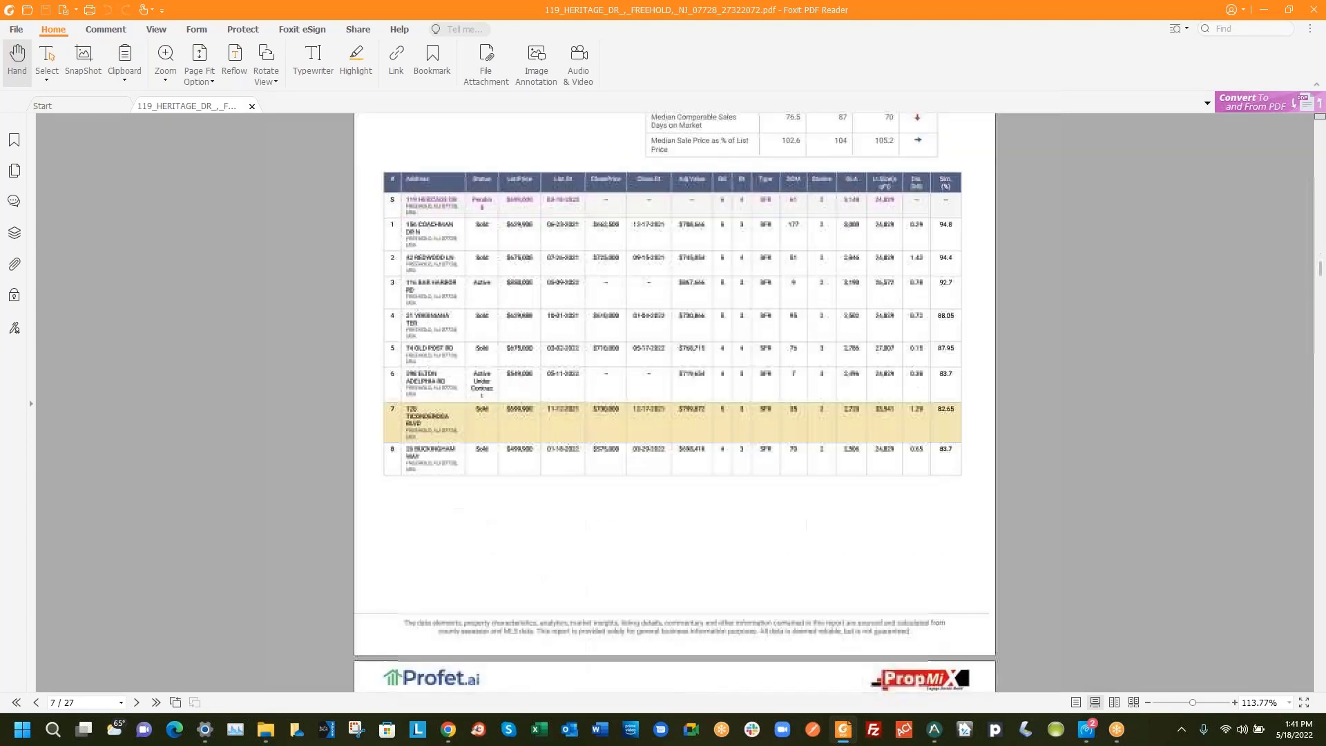
pyautogui.scroll(-9, 663, 391)
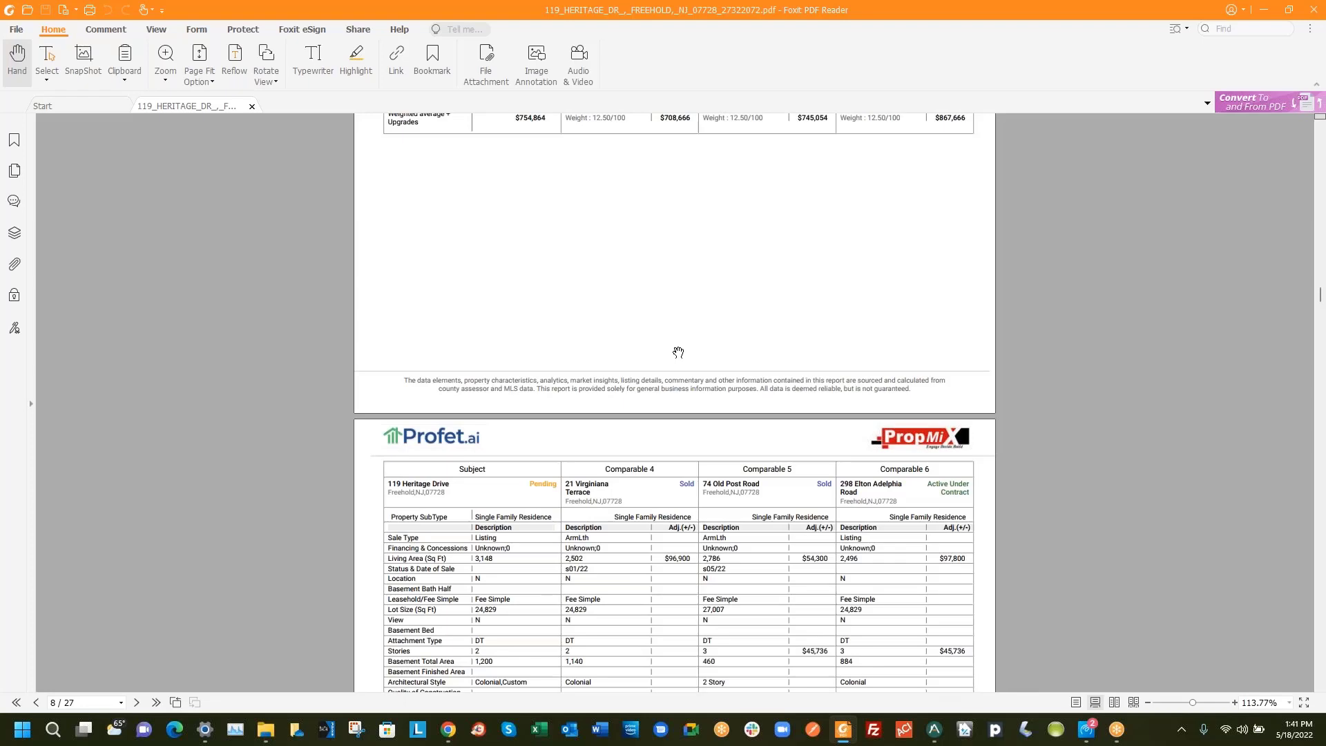
# Scroll further through the report, then reopen Profet.ai's report download options
pyautogui.scroll(-15, 679, 351)
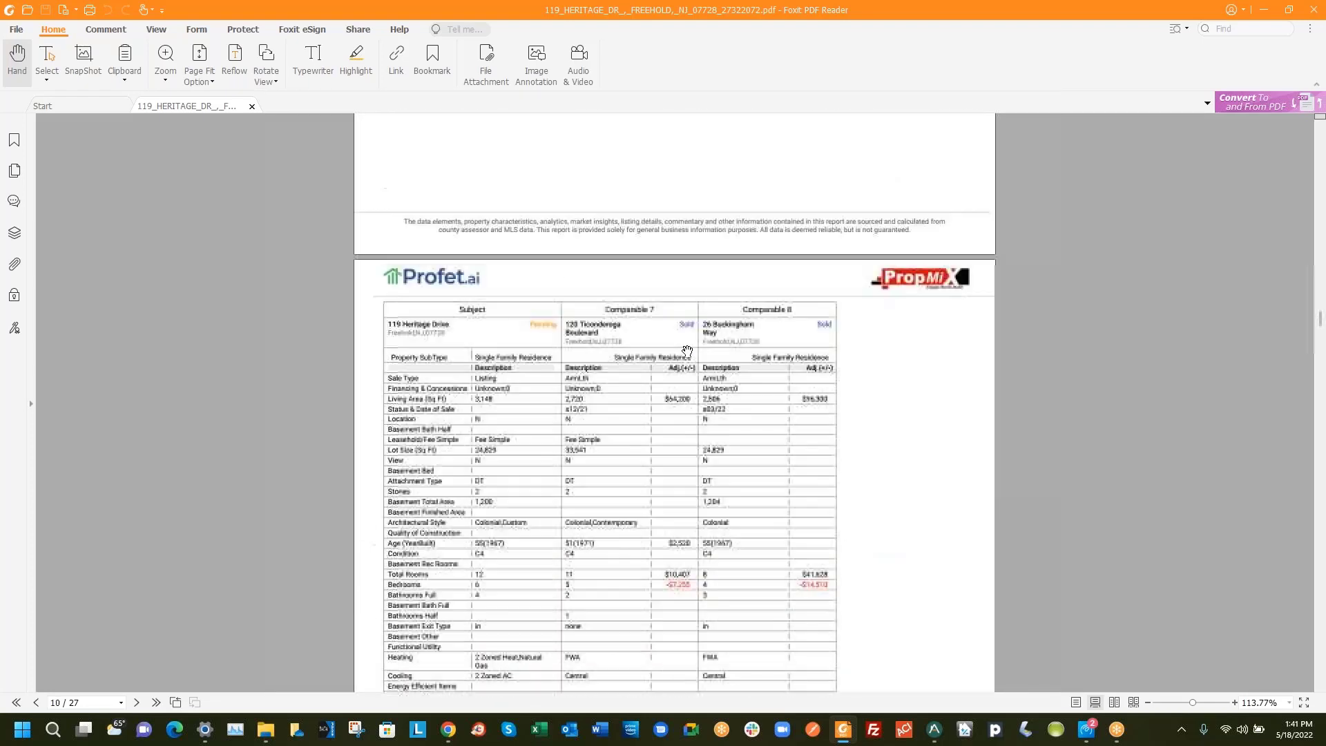
pyautogui.scroll(-15, 675, 365)
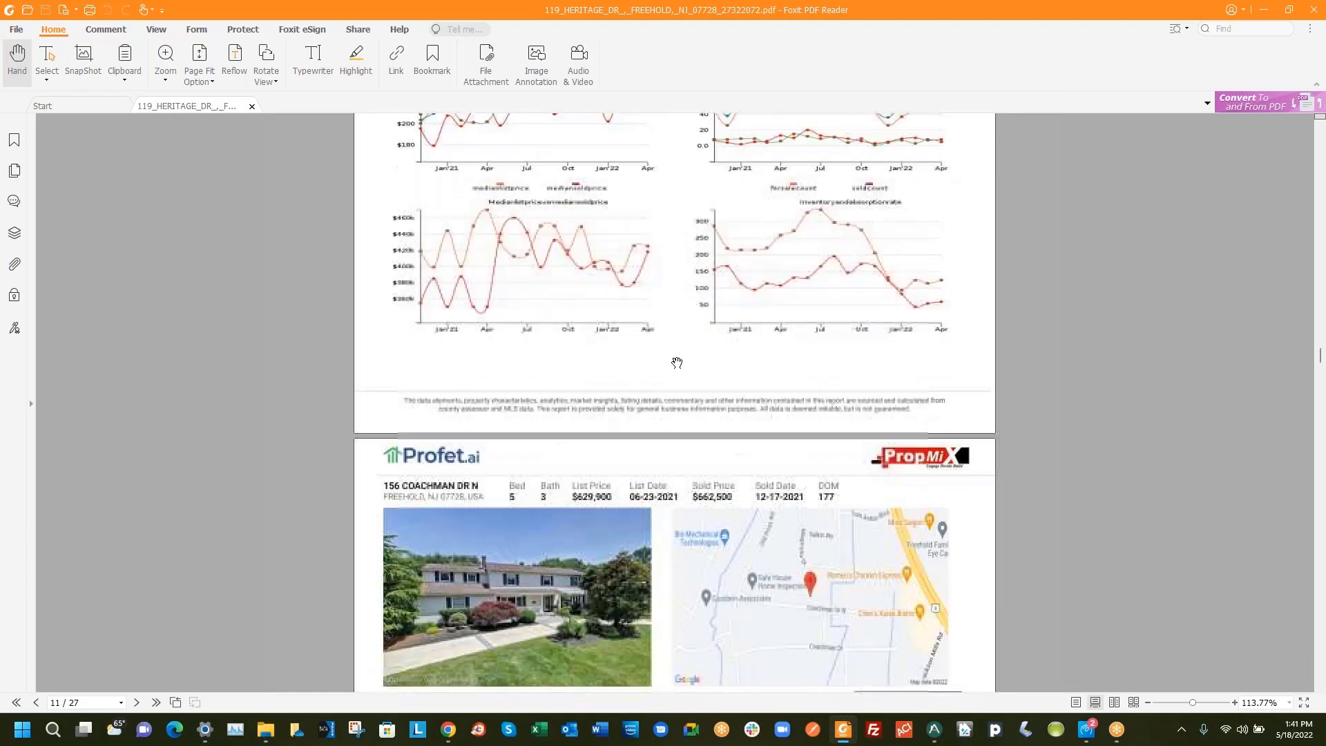
pyautogui.scroll(-15, 676, 364)
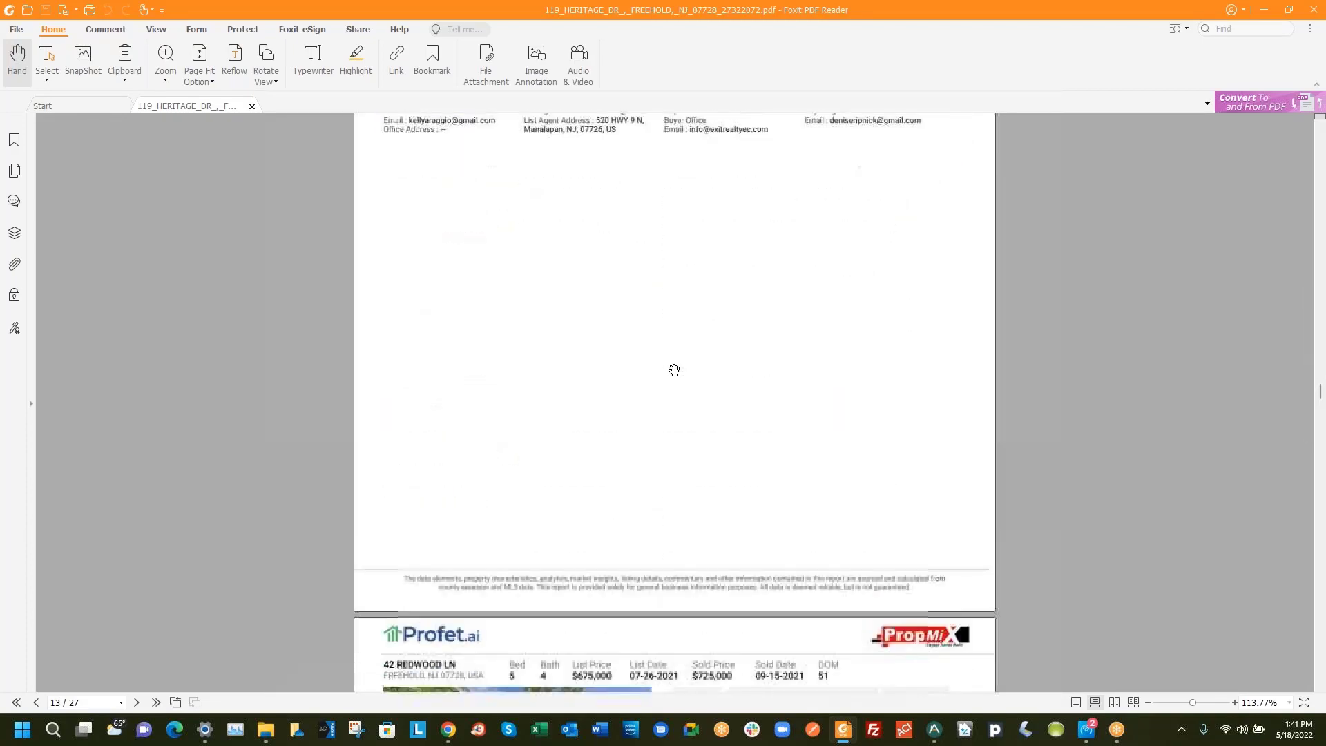
pyautogui.scroll(-15, 674, 372)
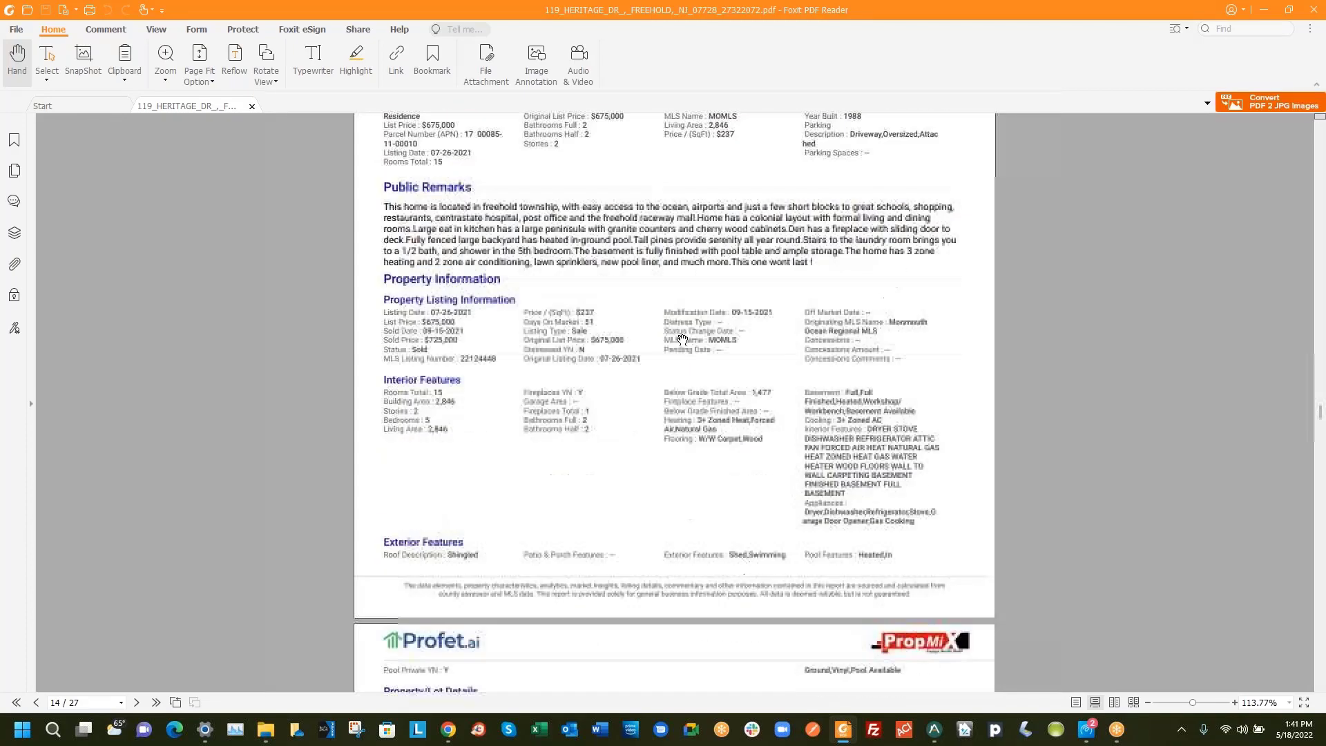
pyautogui.scroll(-15, 686, 342)
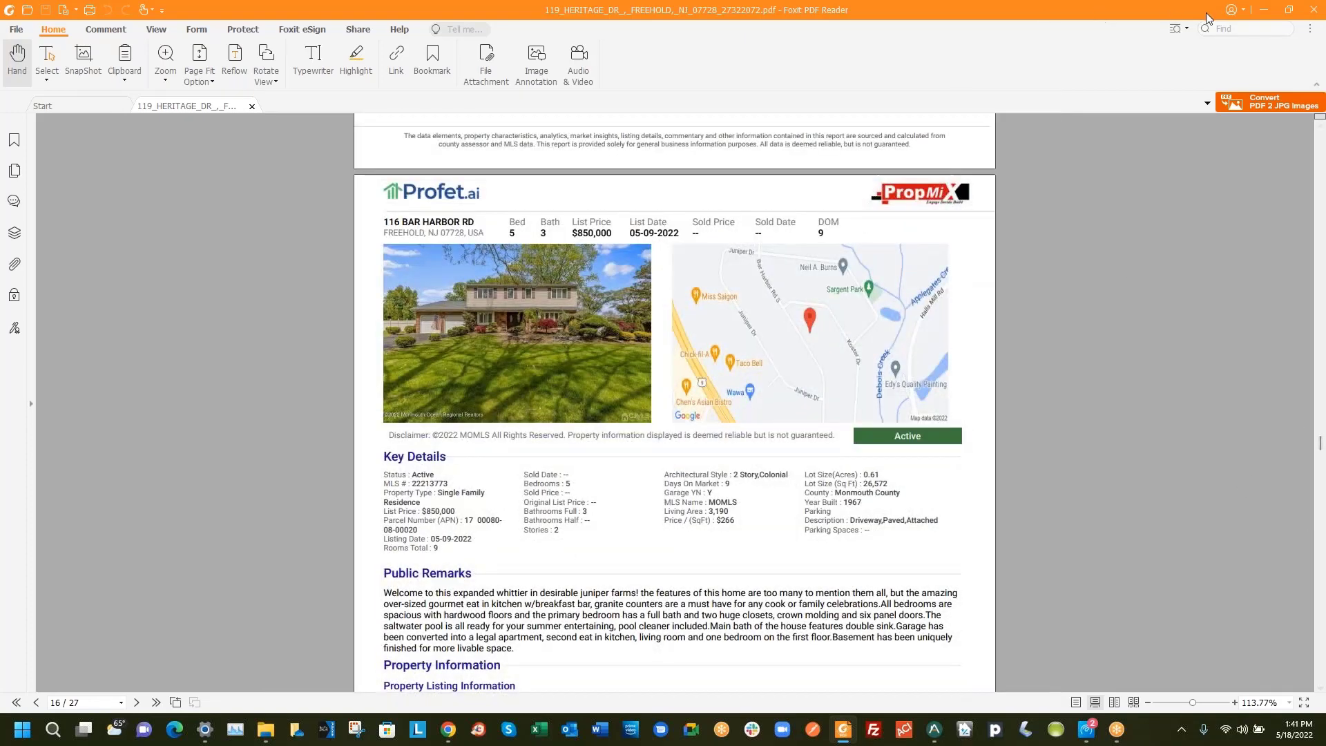
pyautogui.click(1264, 14)
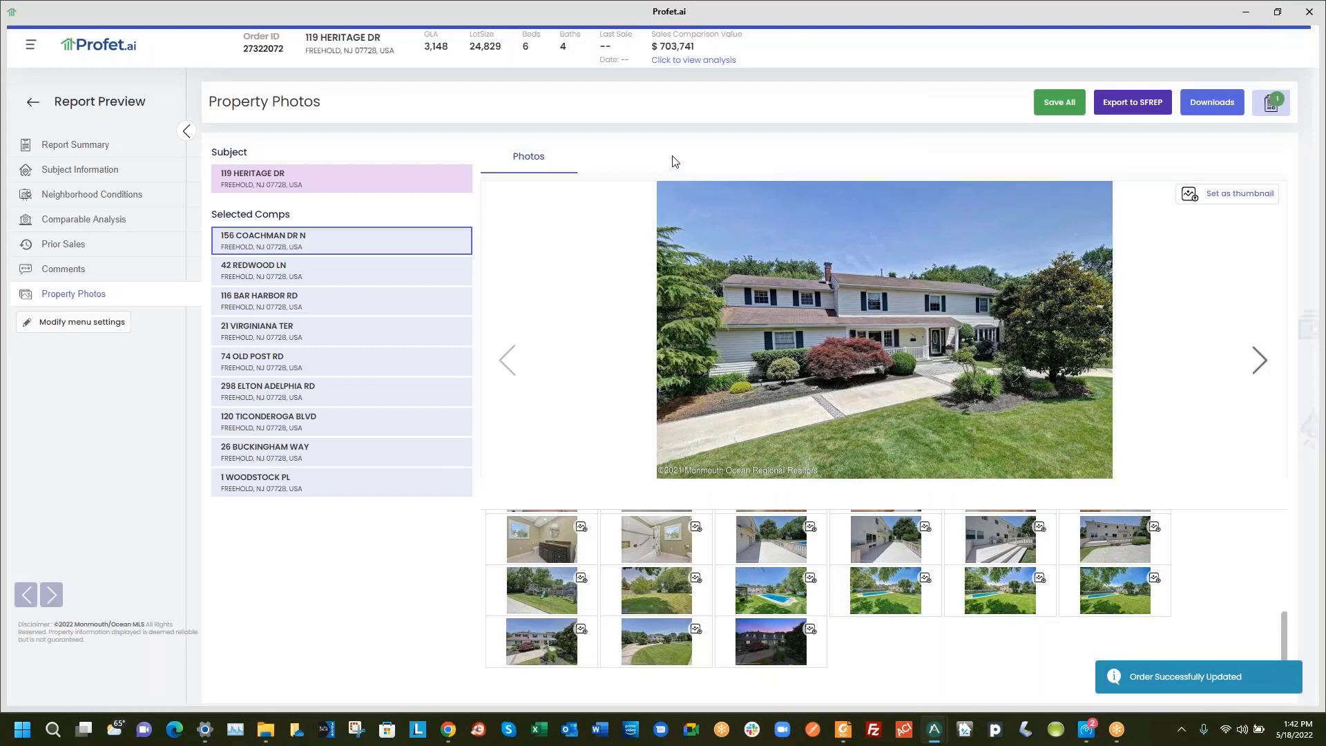
pyautogui.click(1198, 105)
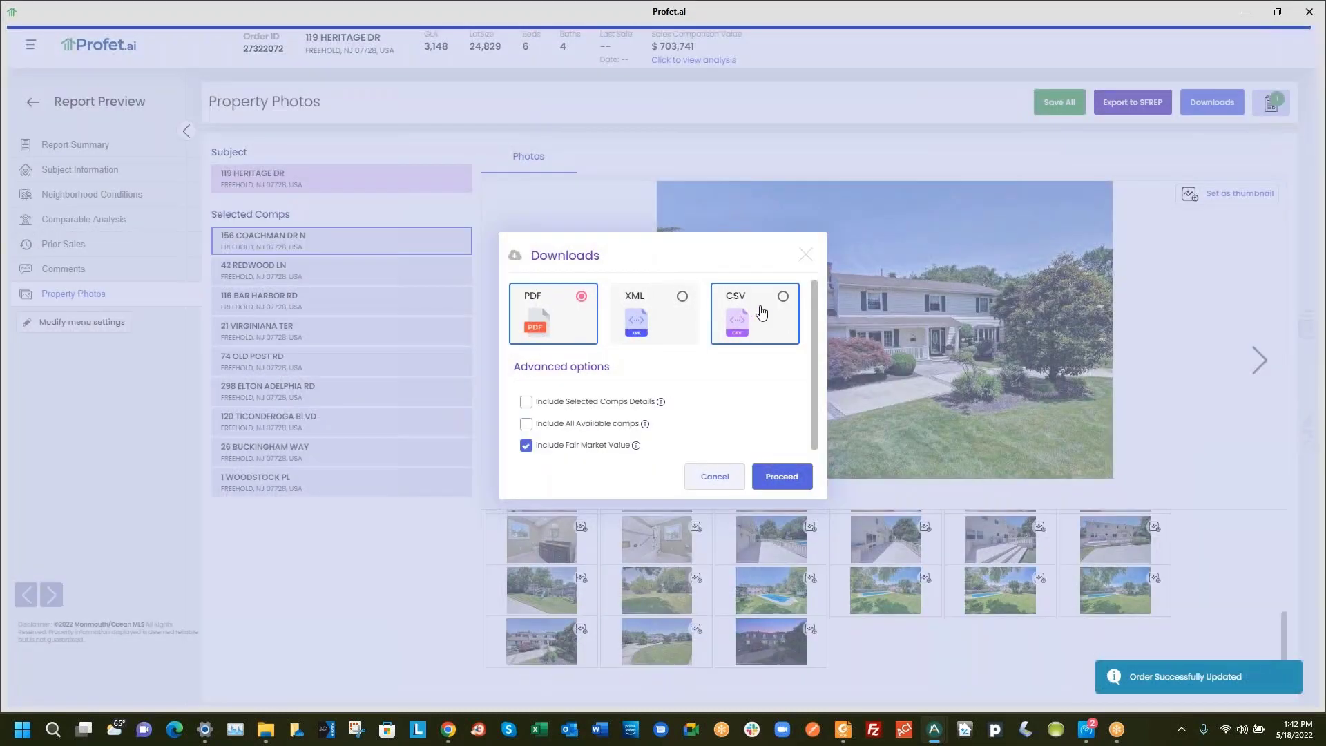
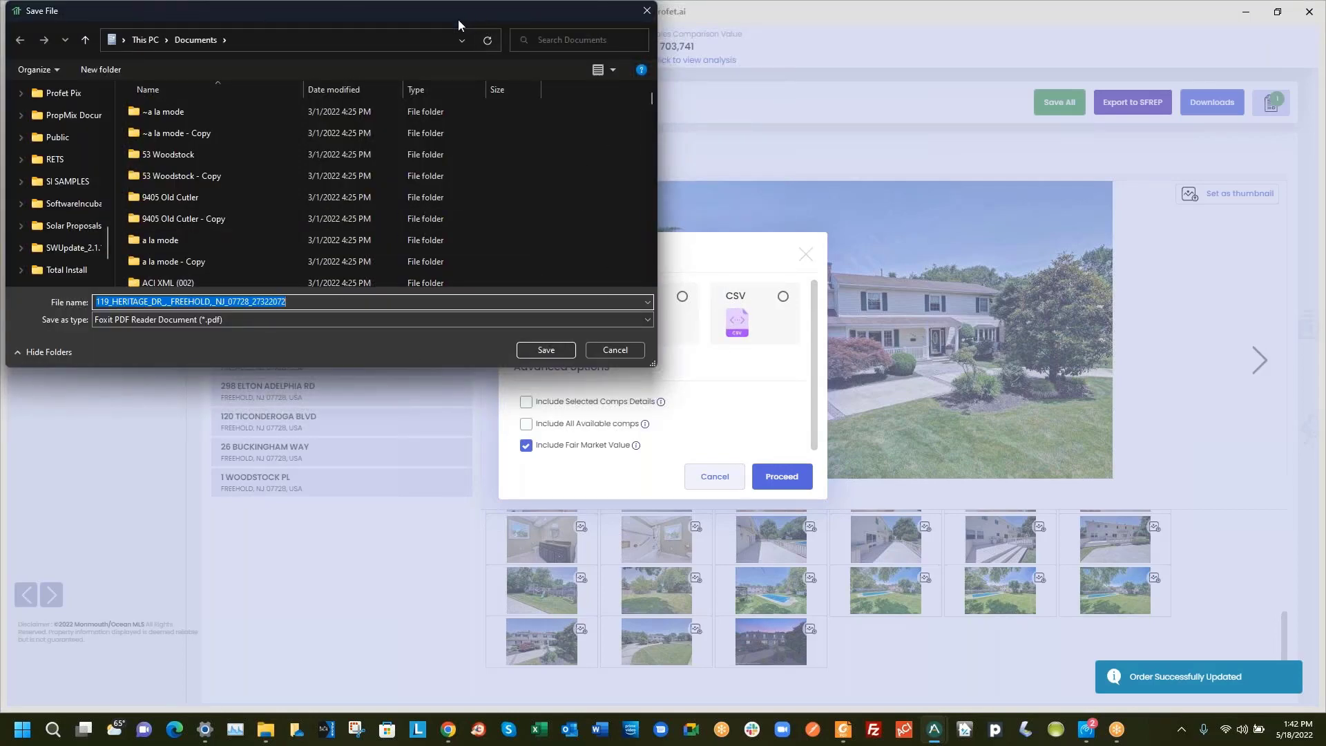
pyautogui.click(547, 352)
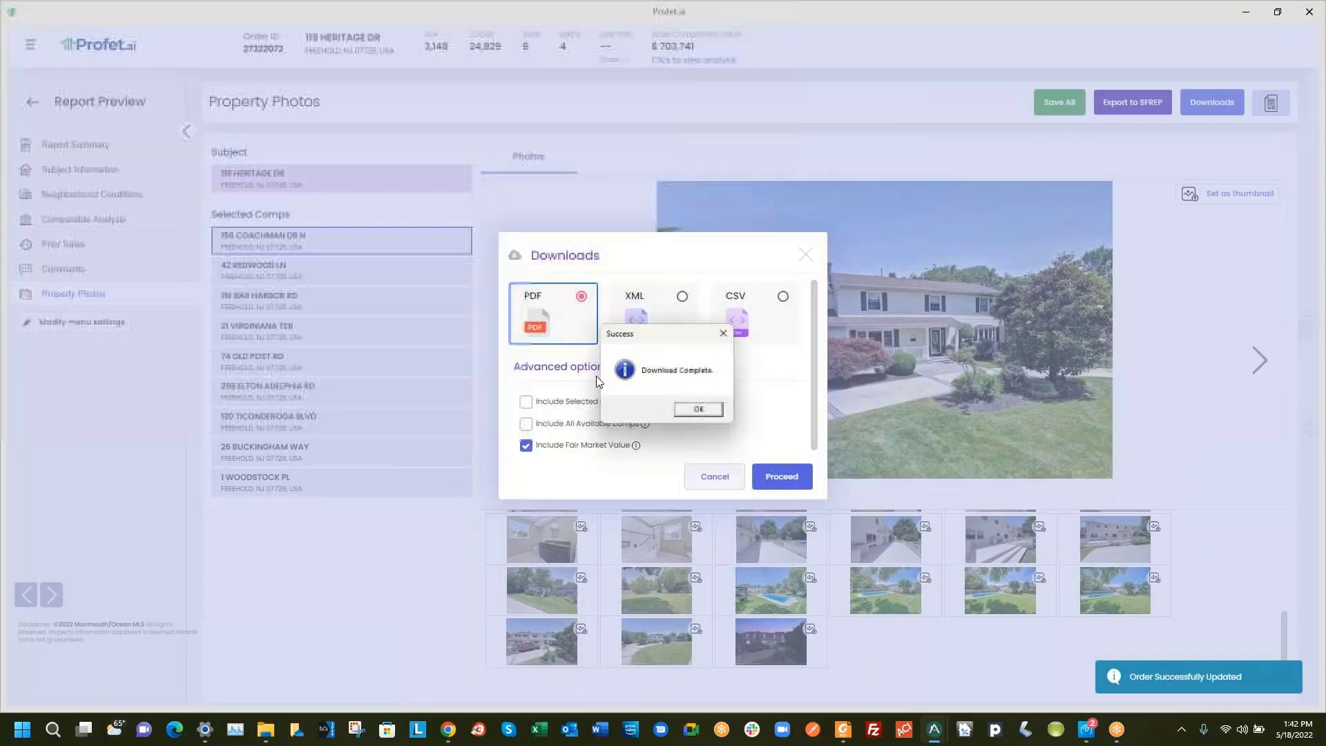
pyautogui.click(701, 412)
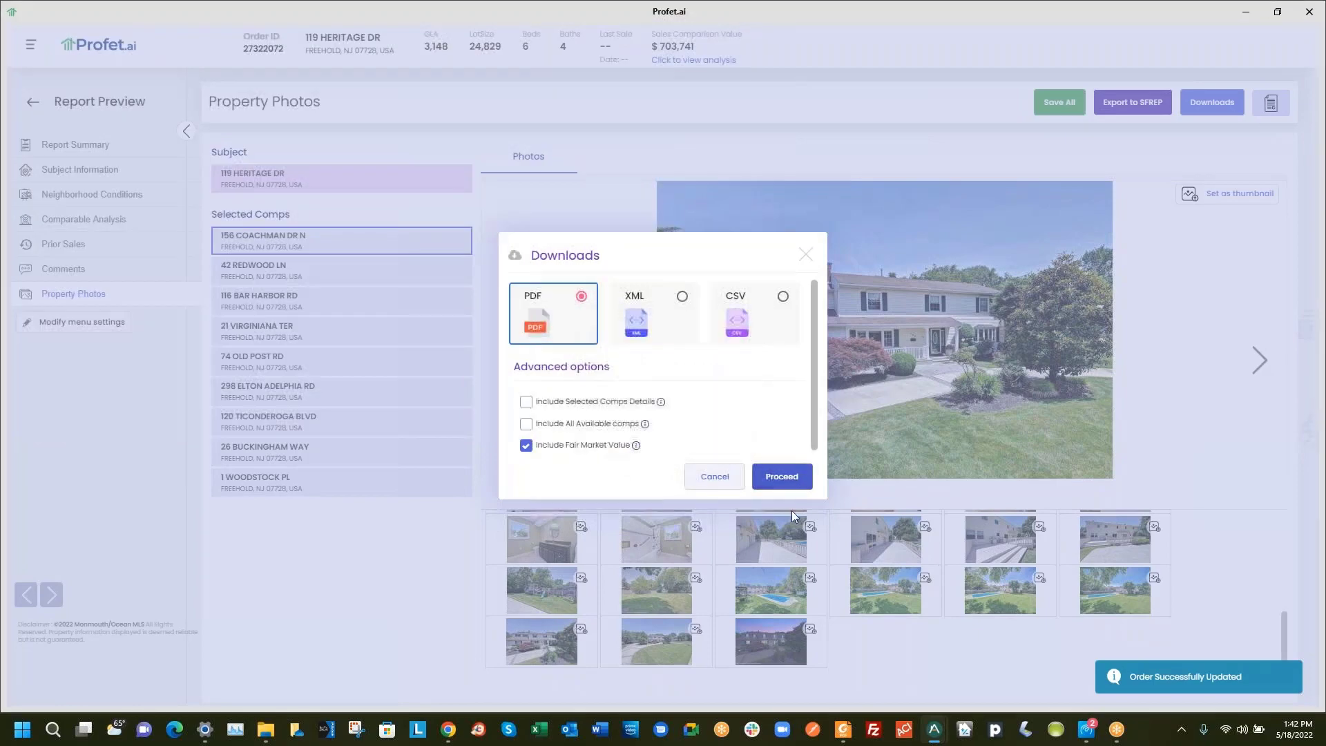
pyautogui.moveTo(263, 730)
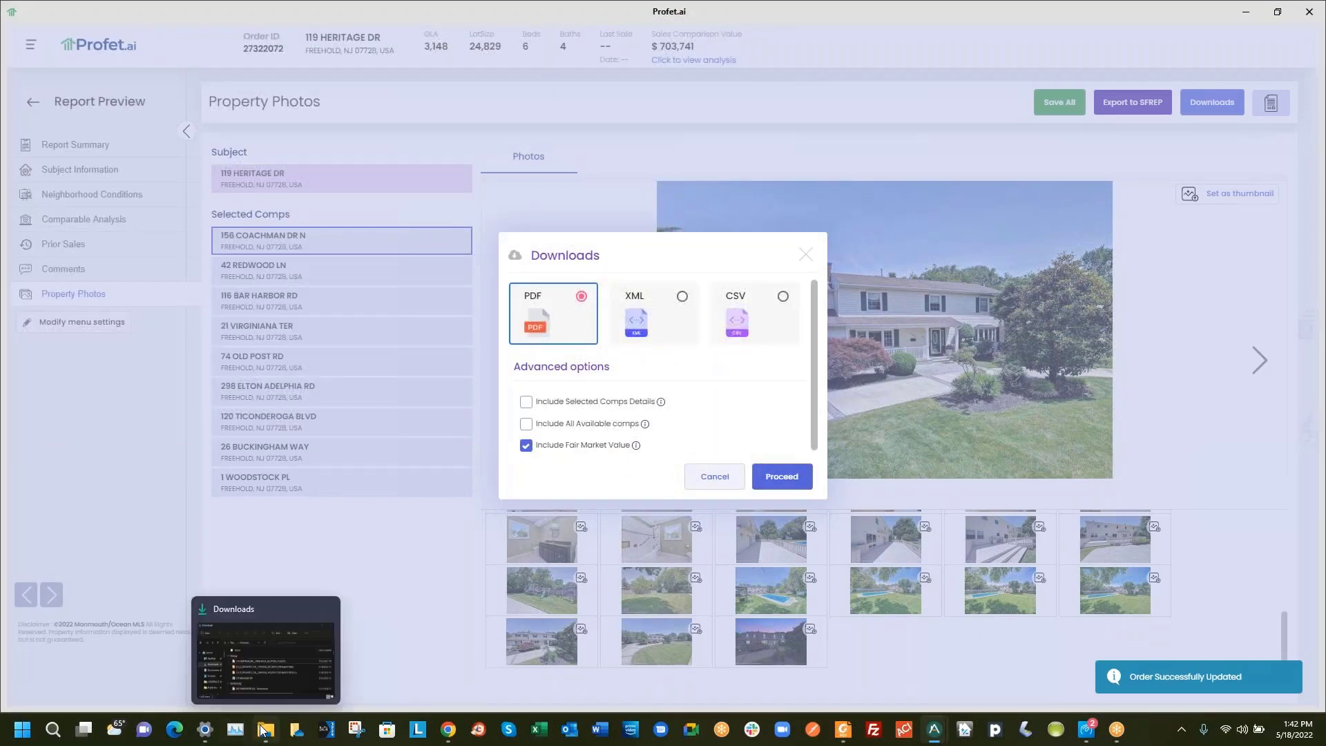
pyautogui.click(262, 671)
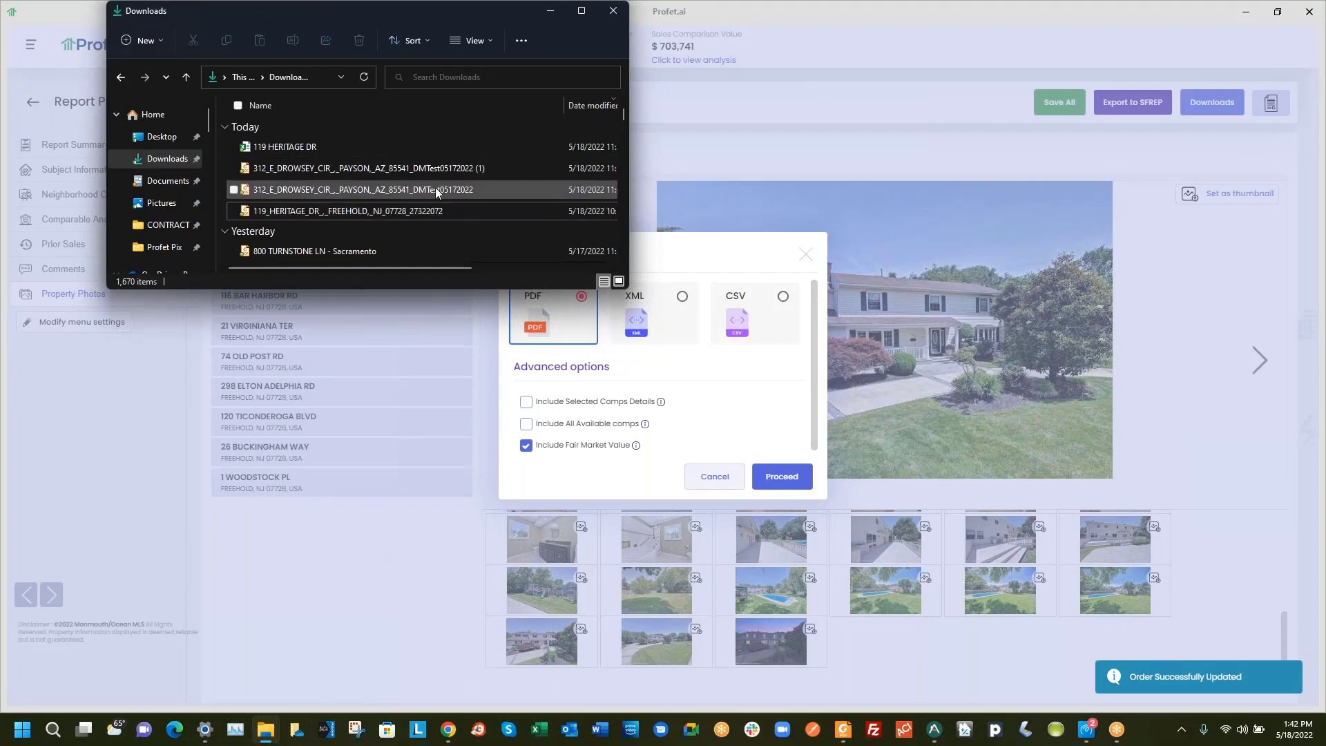
pyautogui.hscroll(2, 439, 268)
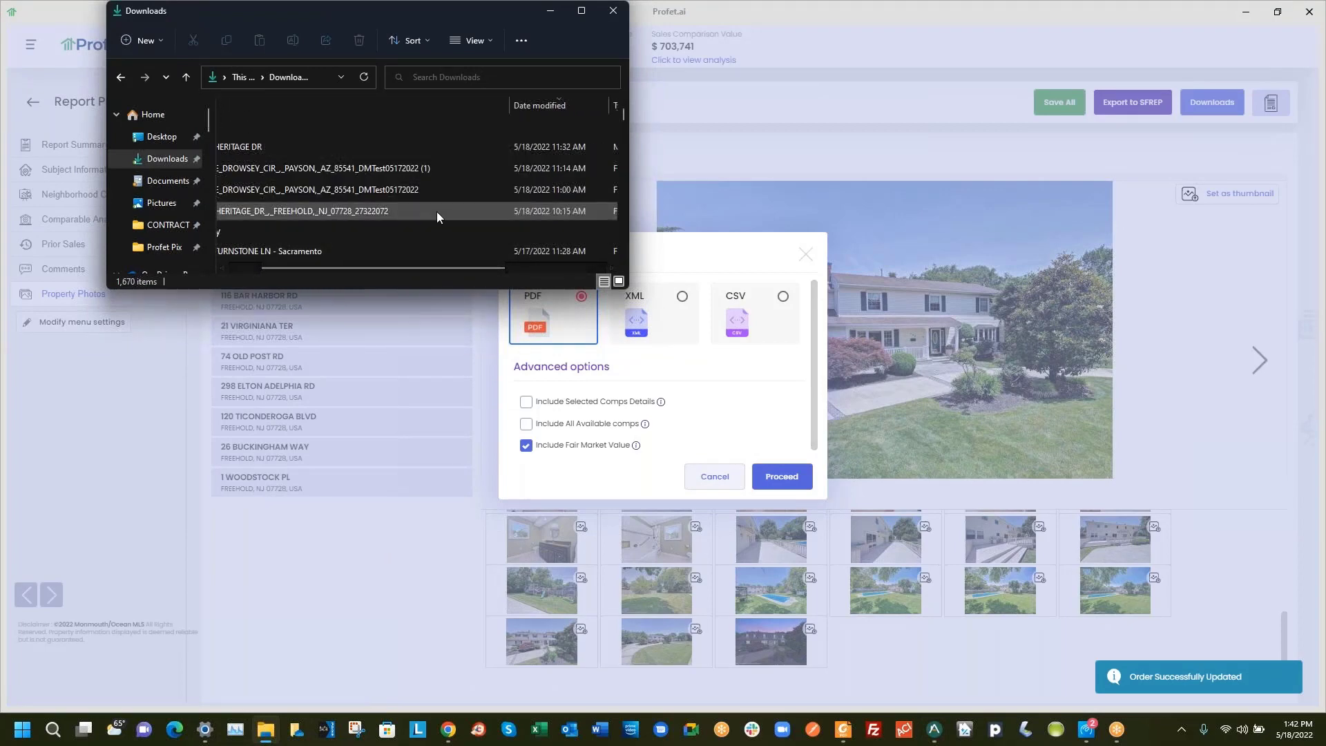
pyautogui.scroll(-3, 408, 200)
pyautogui.scroll(3, 396, 199)
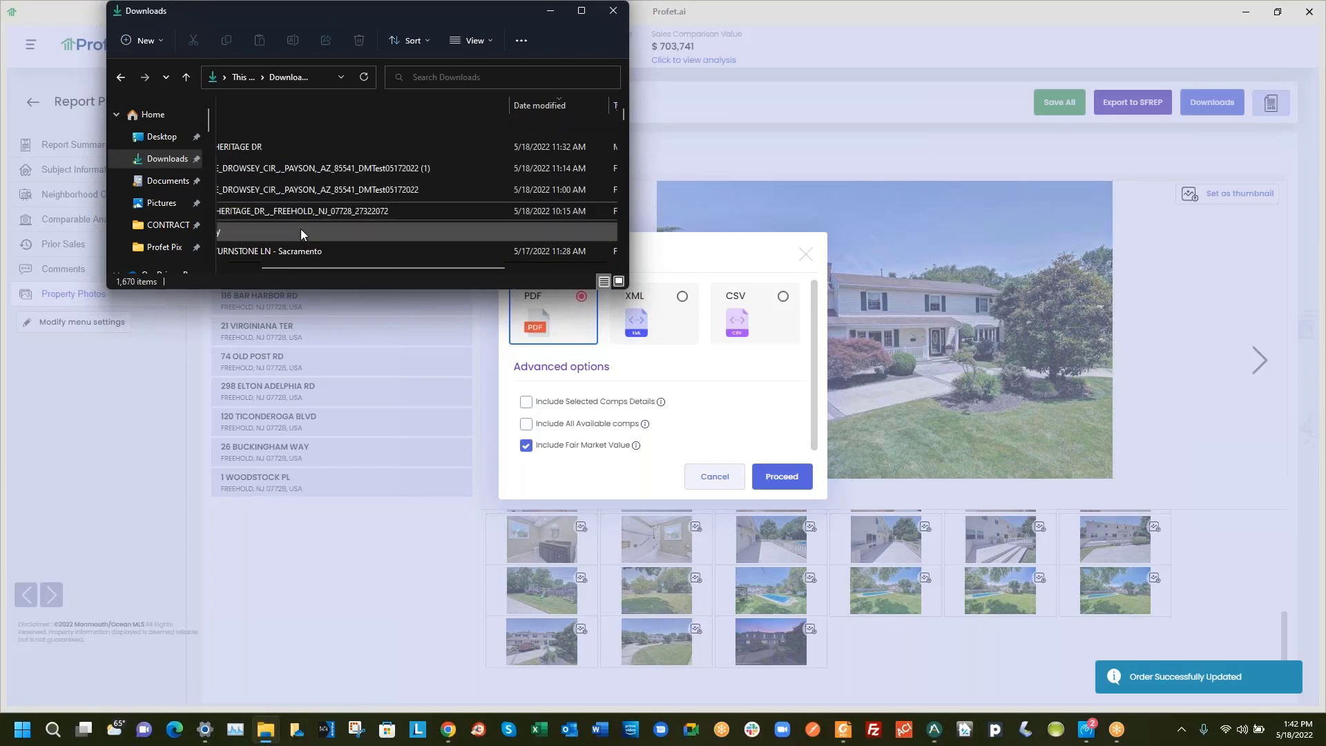
pyautogui.moveTo(297, 267); pyautogui.dragTo(285, 268)
pyautogui.moveTo(268, 268); pyautogui.dragTo(282, 268)
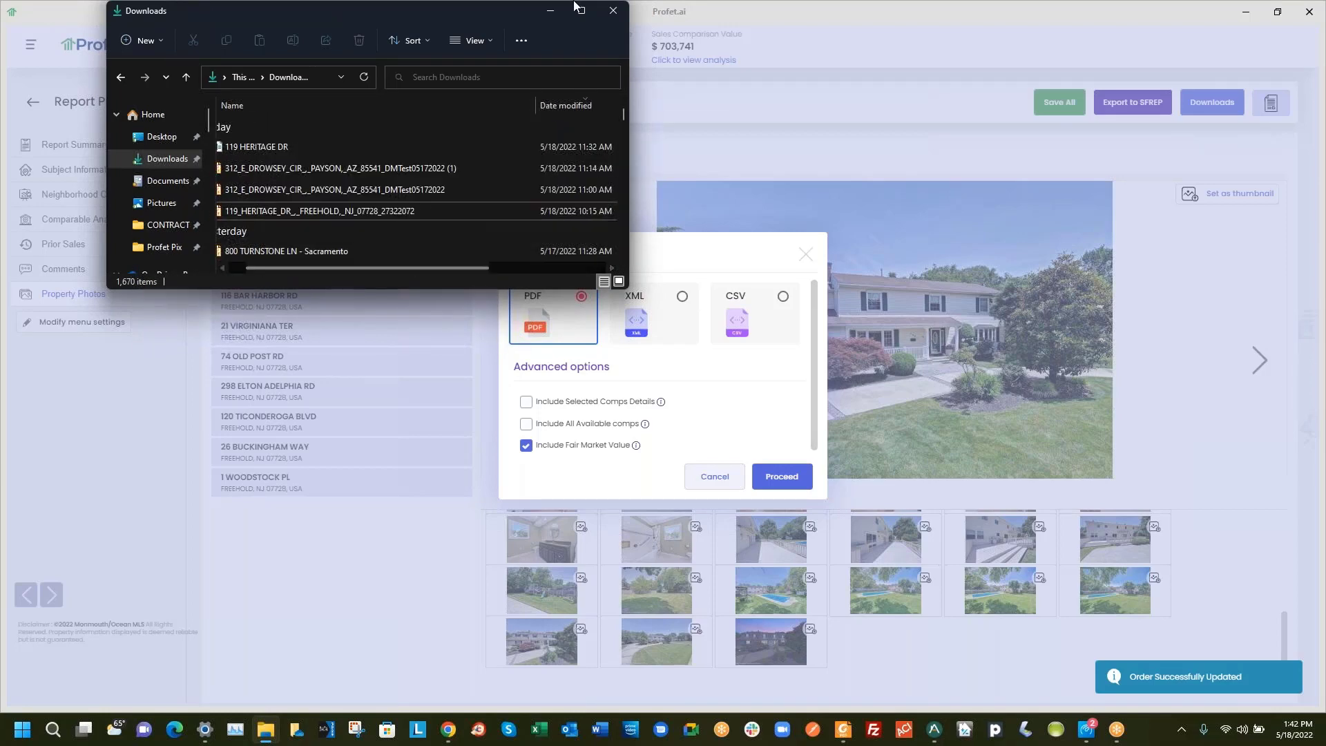
pyautogui.moveTo(592, 24); pyautogui.dragTo(587, 38)
# Close the Downloads folder window and cancel the Downloads dialog
pyautogui.click(608, 24)
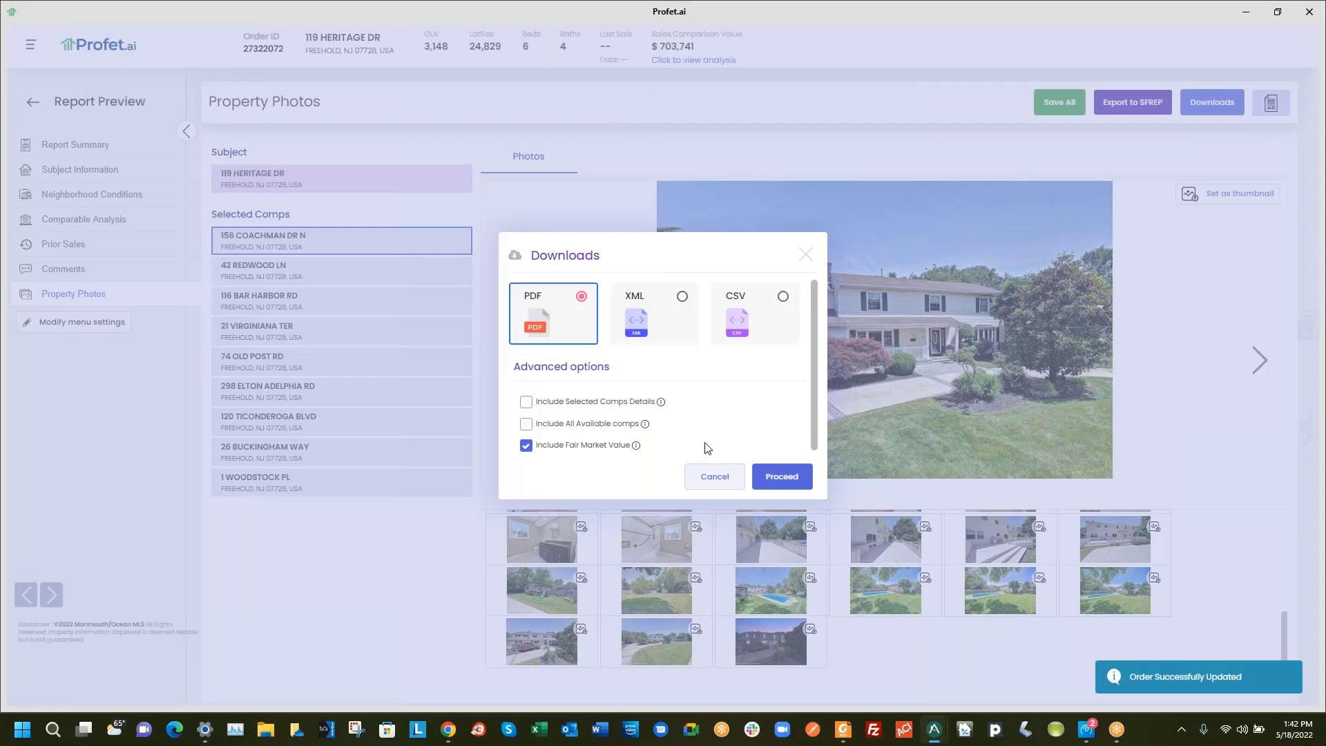
pyautogui.click(717, 478)
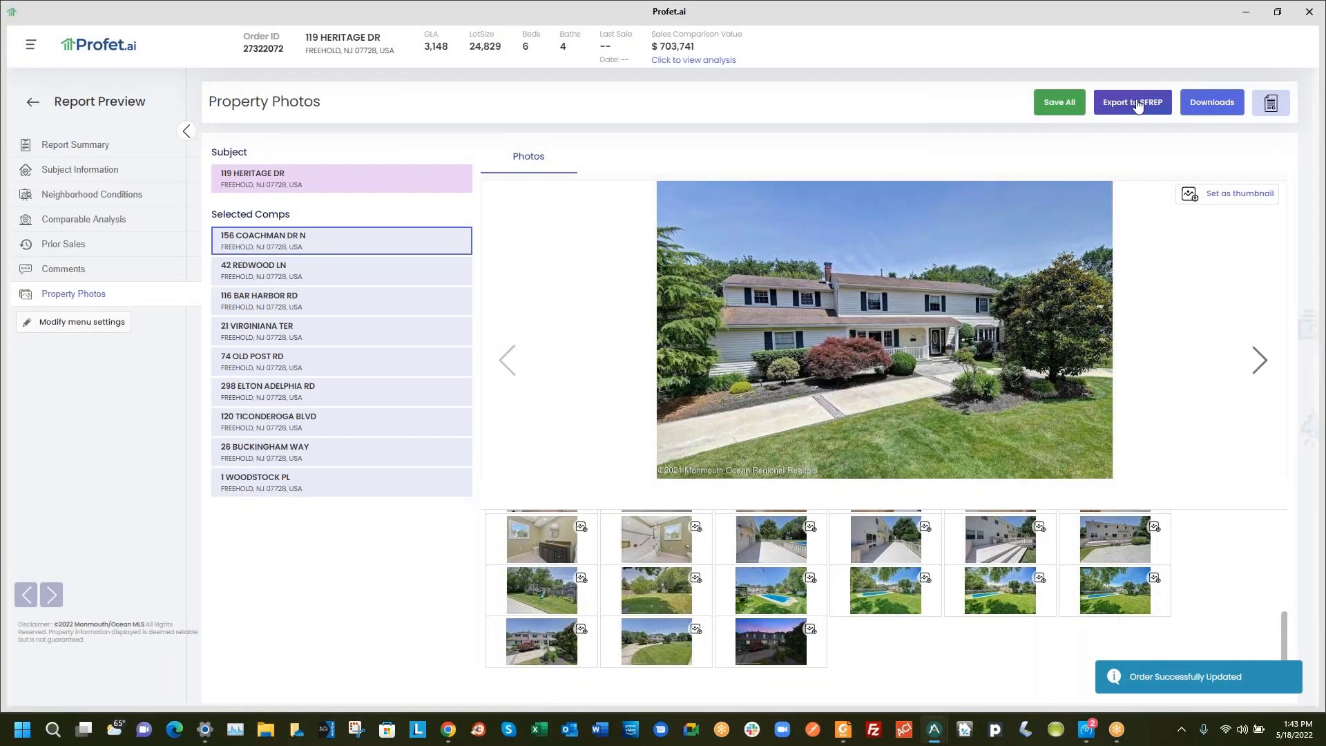
# Start the Profet.ai transfer to Appraise-It Pro, including all available data
pyautogui.click(1273, 100)
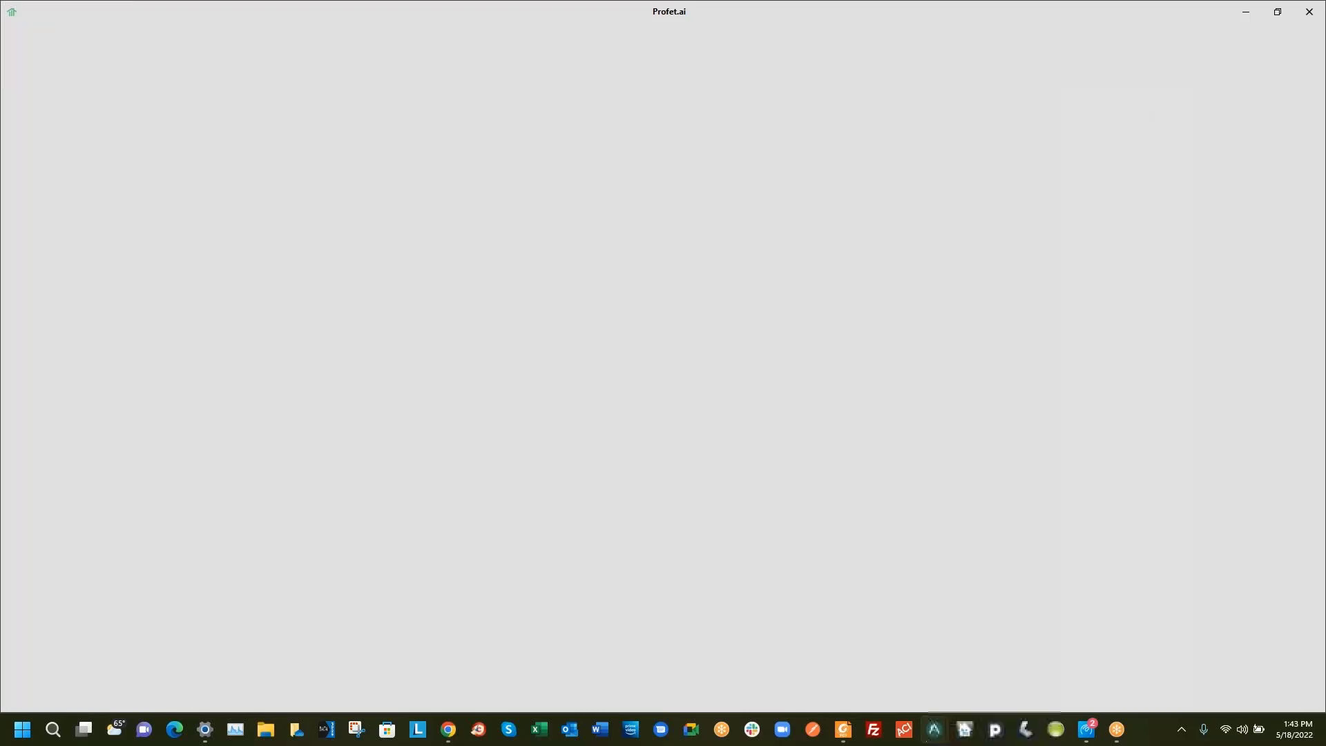
pyautogui.click(522, 320)
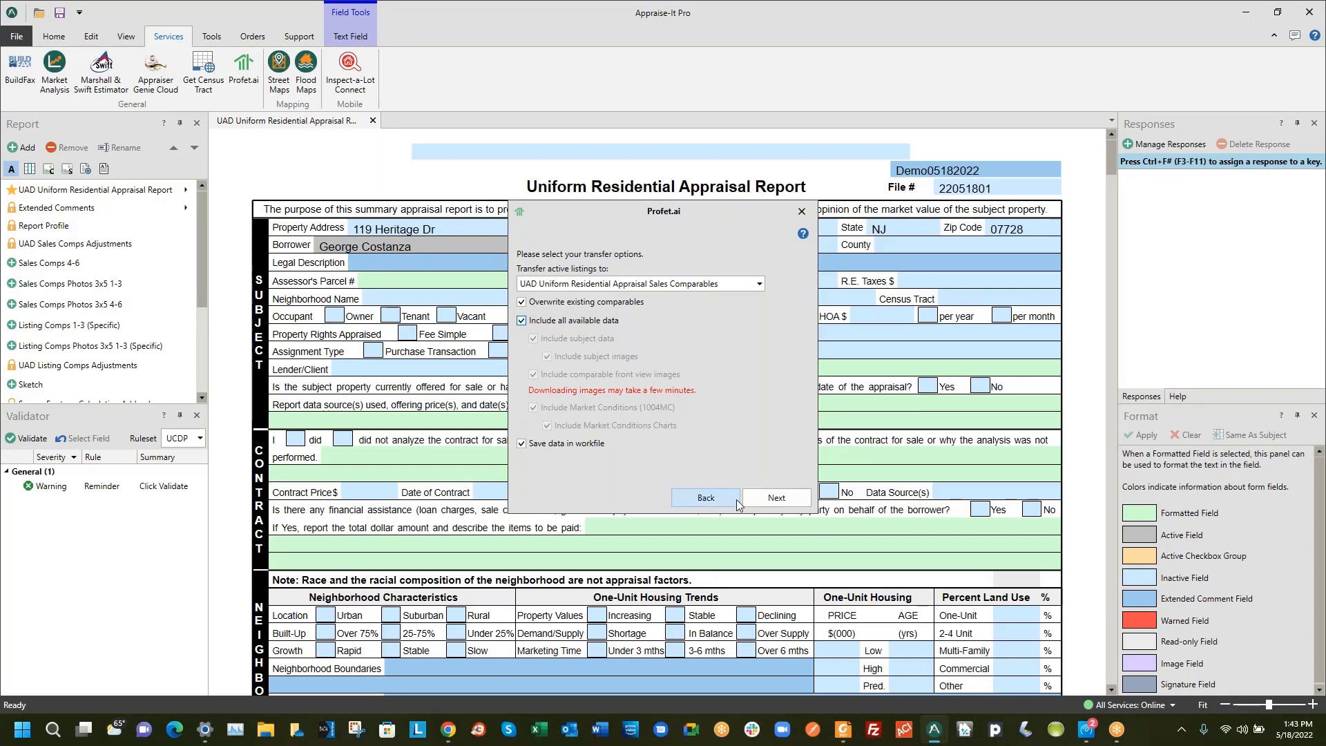
pyautogui.click(769, 498)
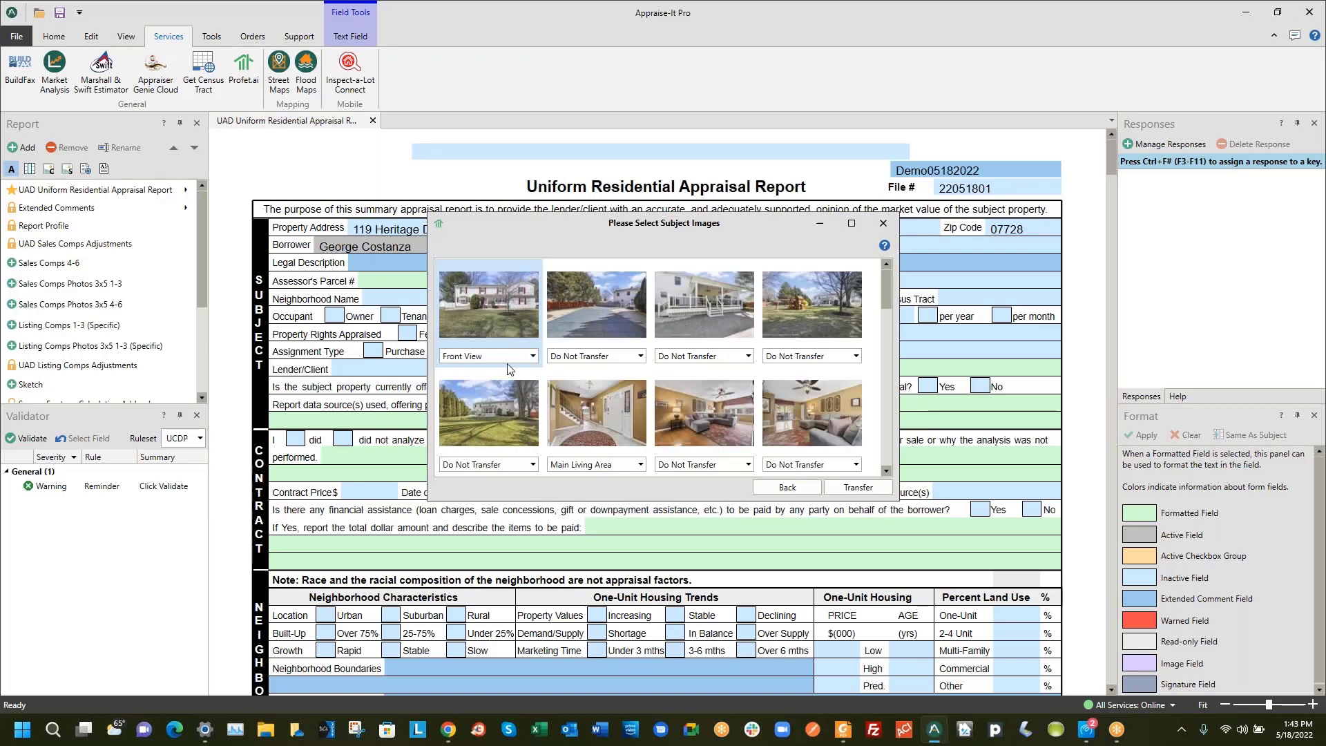
# Label the third subject photo as General Photos and check the living area photo's label options
pyautogui.click(699, 357)
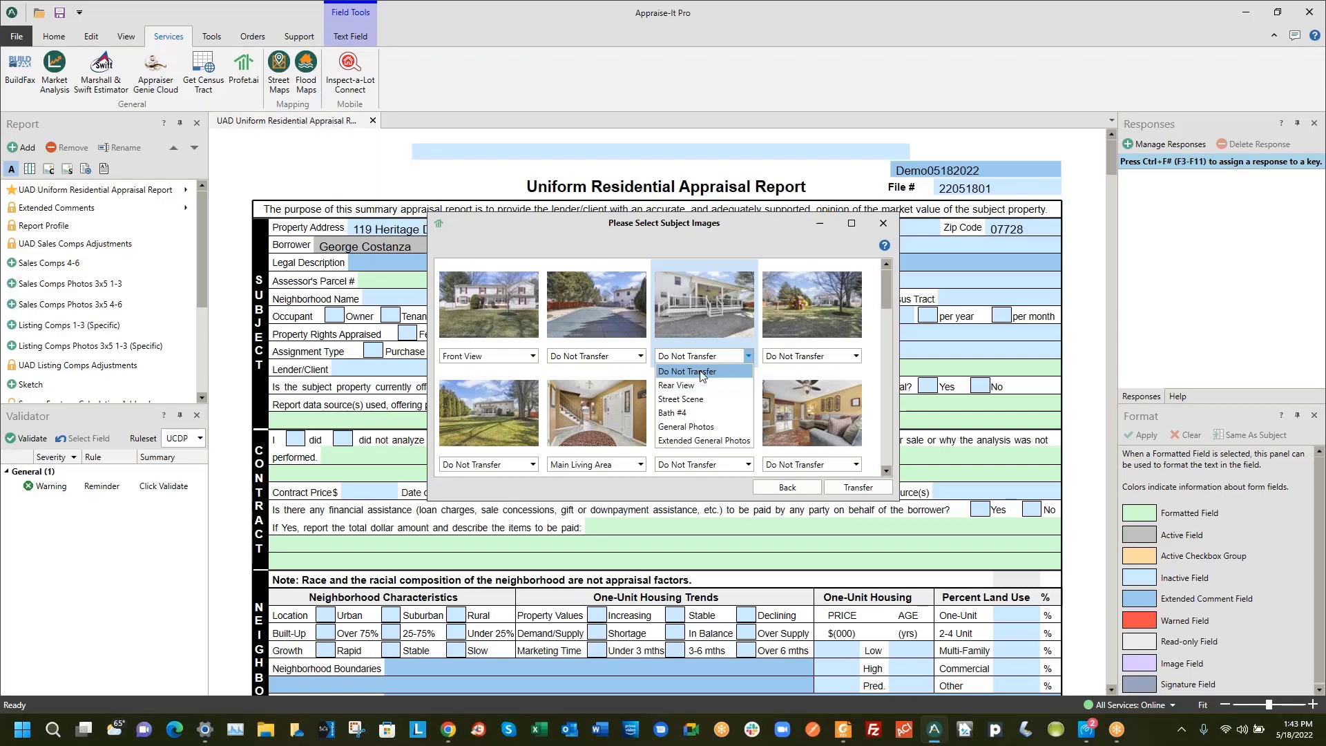
pyautogui.click(705, 428)
pyautogui.scroll(-1, 608, 400)
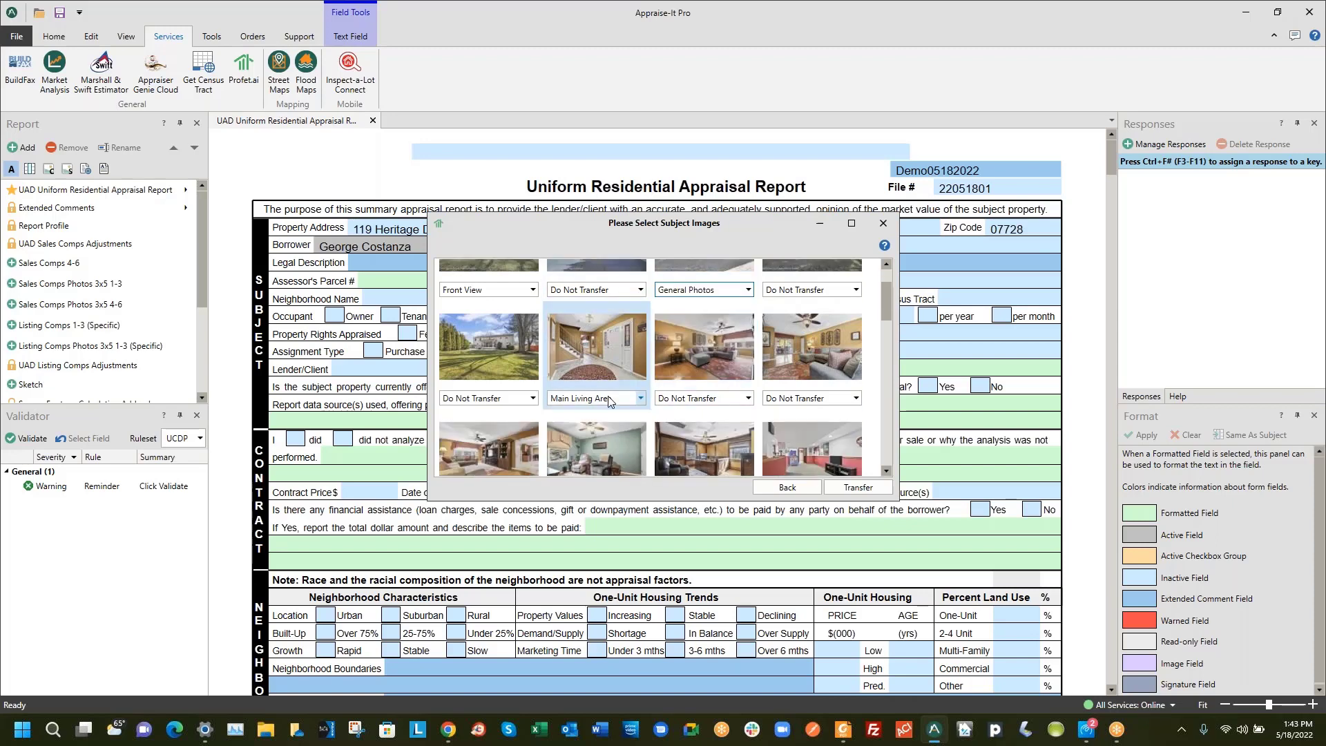
pyautogui.click(600, 401)
pyautogui.scroll(-1, 523, 400)
pyautogui.scroll(-3, 523, 398)
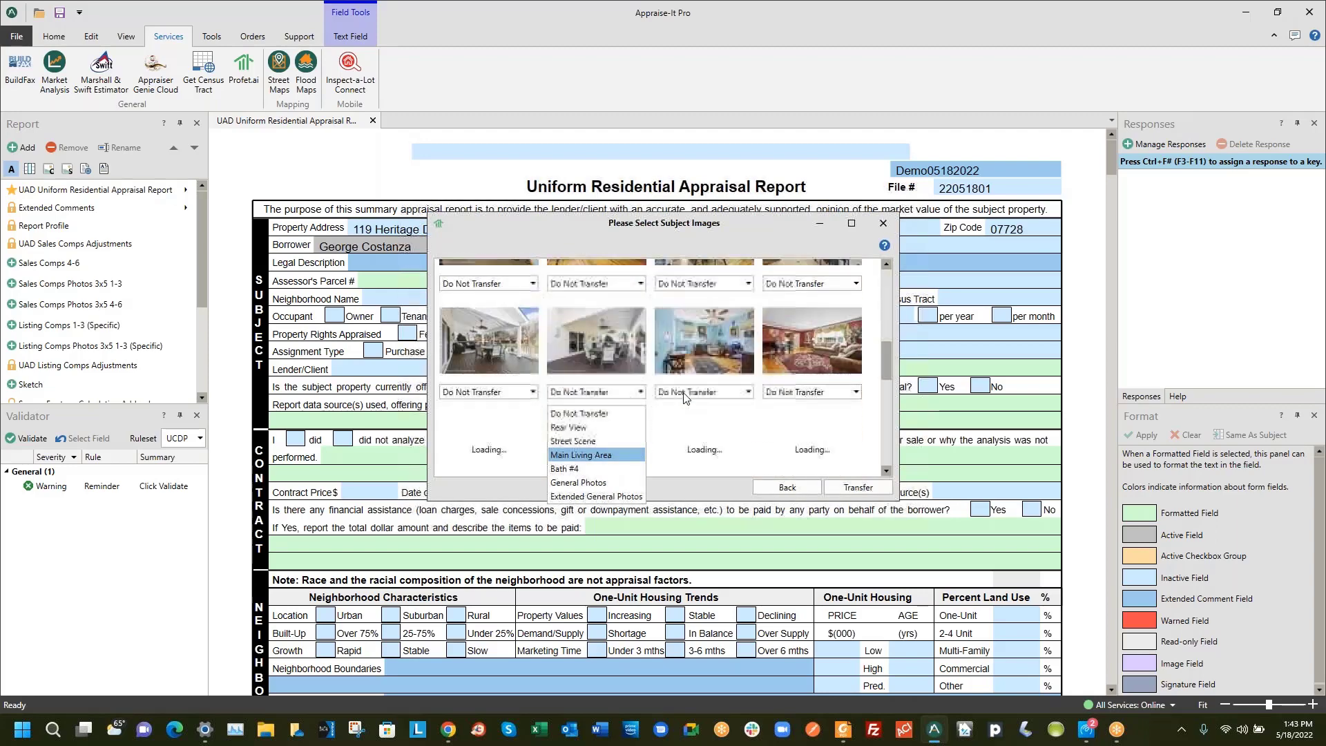
pyautogui.scroll(-4, 680, 395)
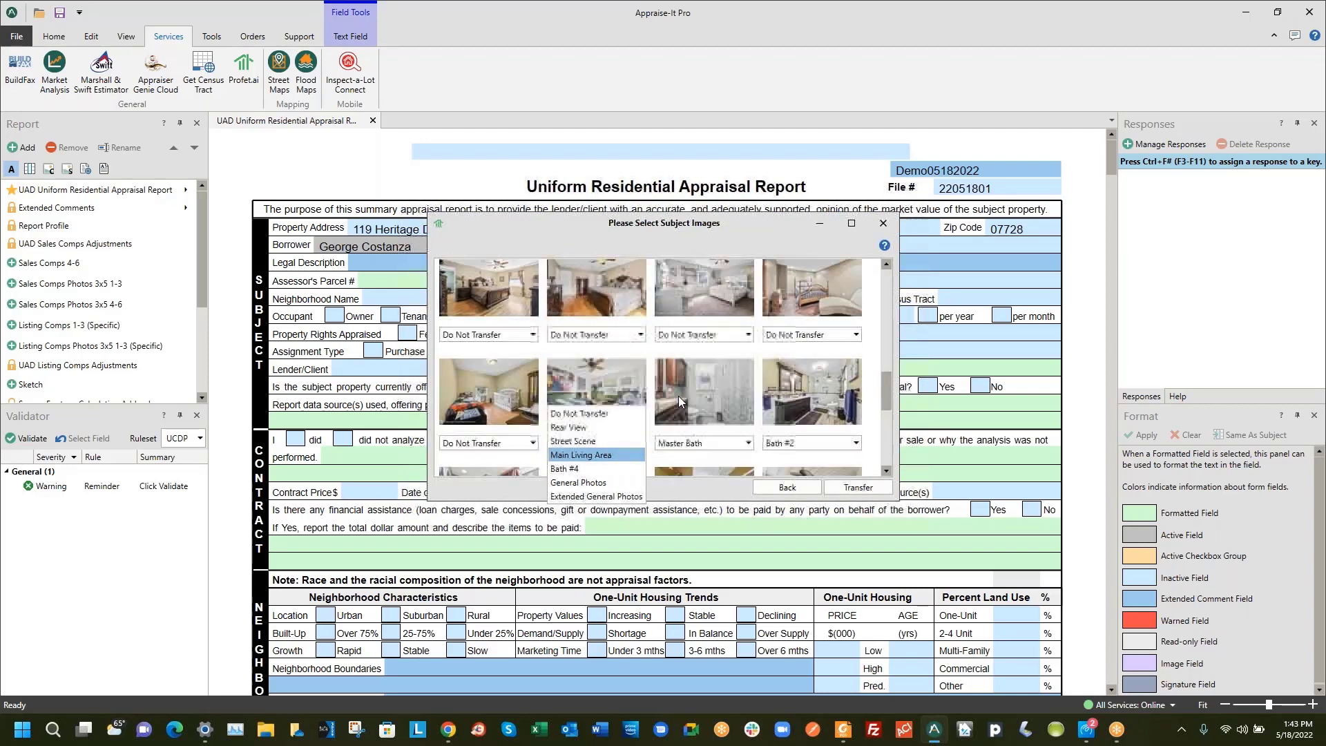
pyautogui.scroll(5, 679, 398)
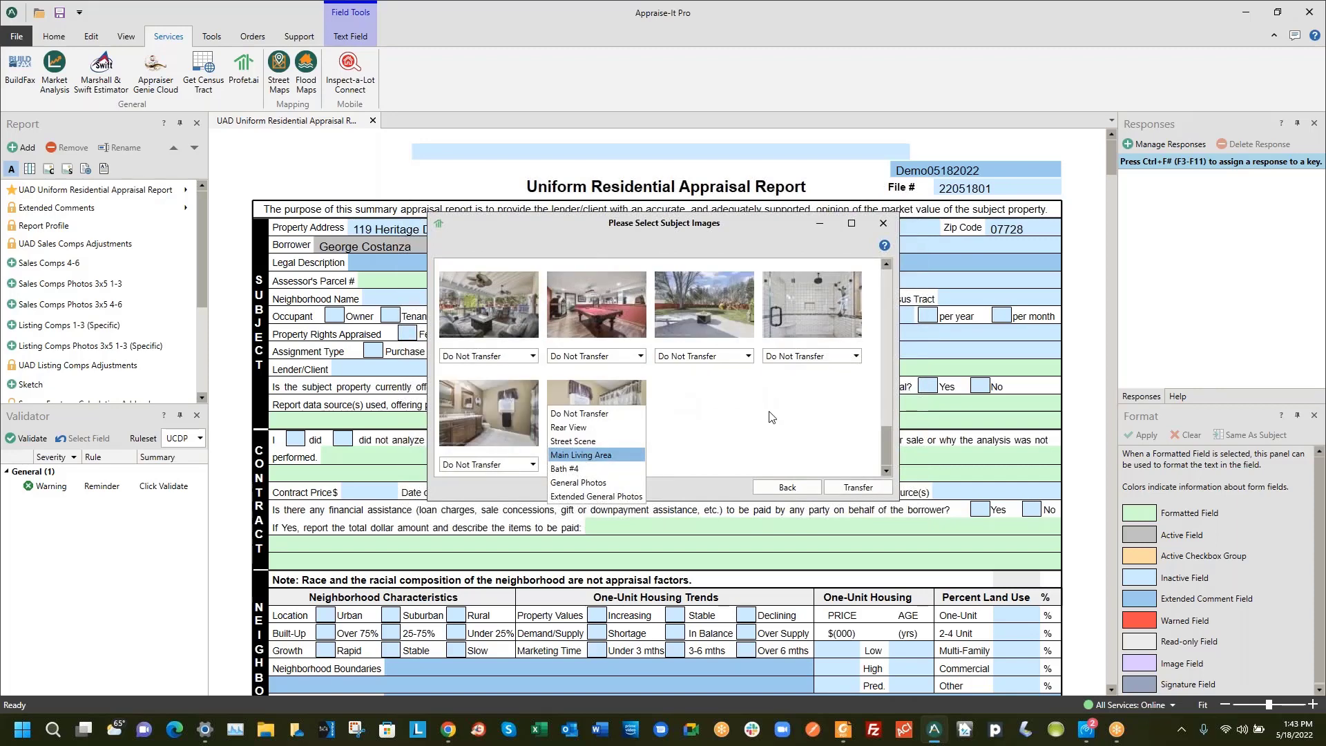
pyautogui.scroll(-6, 728, 399)
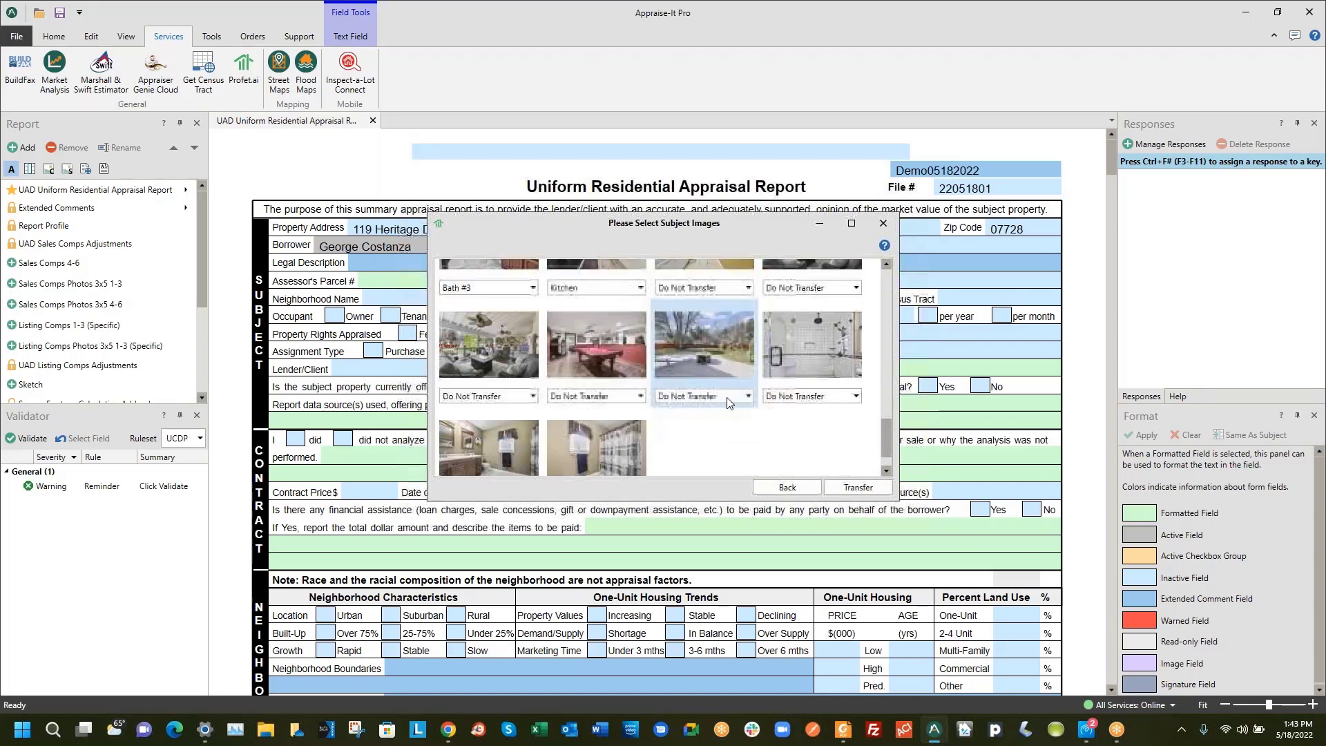
pyautogui.scroll(1, 728, 385)
# Label the backyard photo Extended General Photos, file pool-table and patio photos under General Photos, then transfer
pyautogui.click(703, 391)
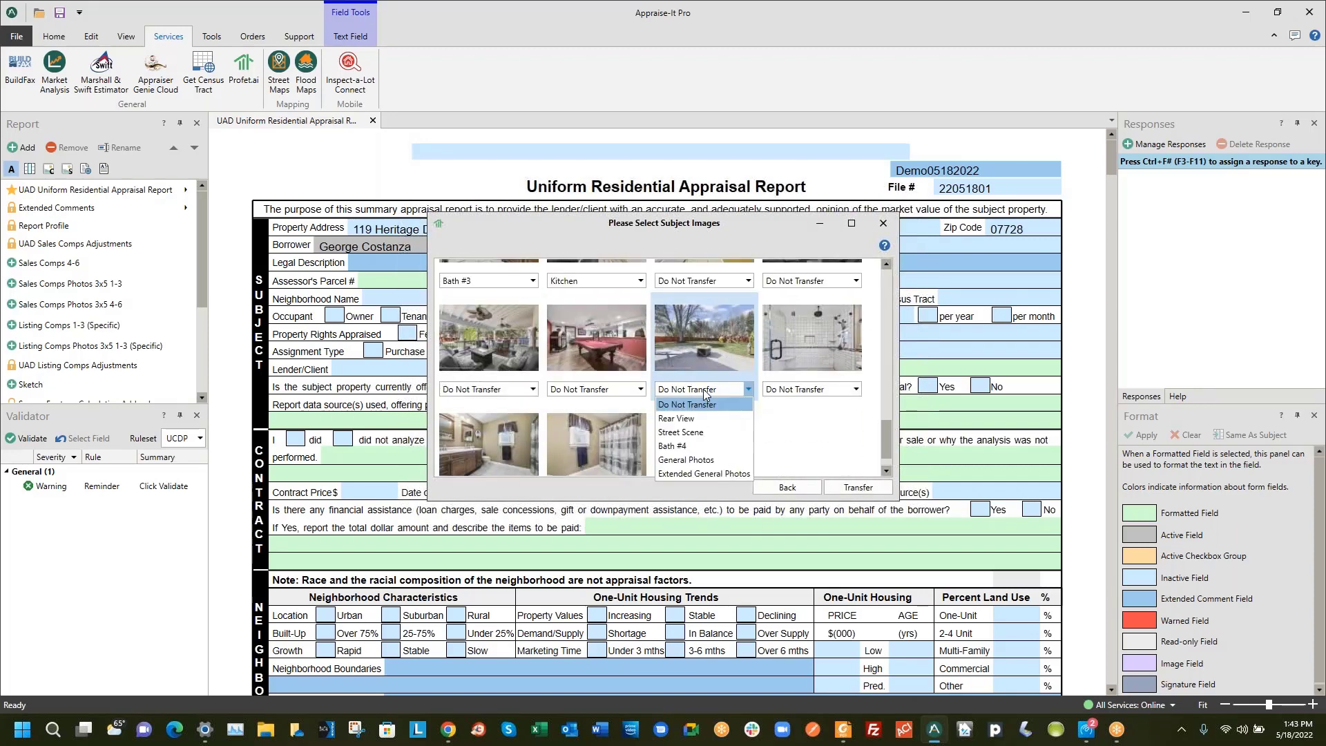
pyautogui.click(704, 474)
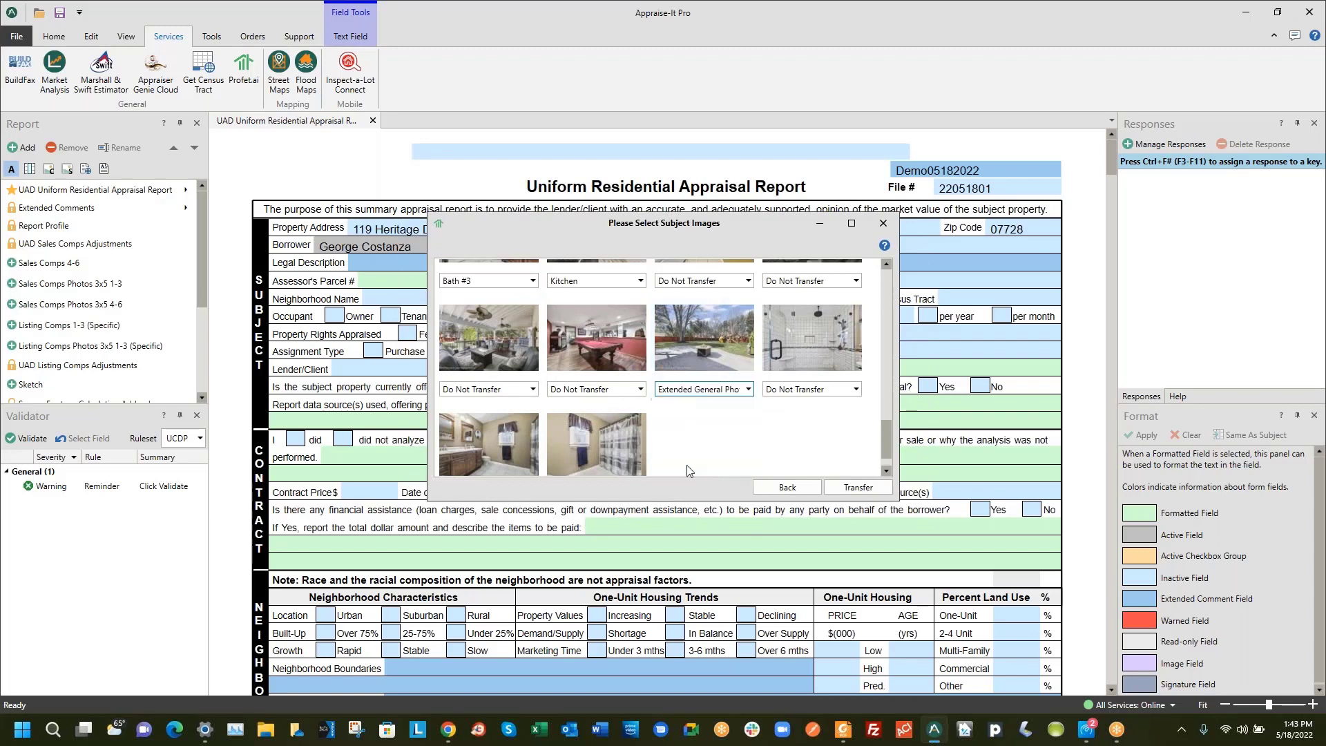
pyautogui.click(598, 390)
pyautogui.click(589, 460)
pyautogui.scroll(1, 584, 359)
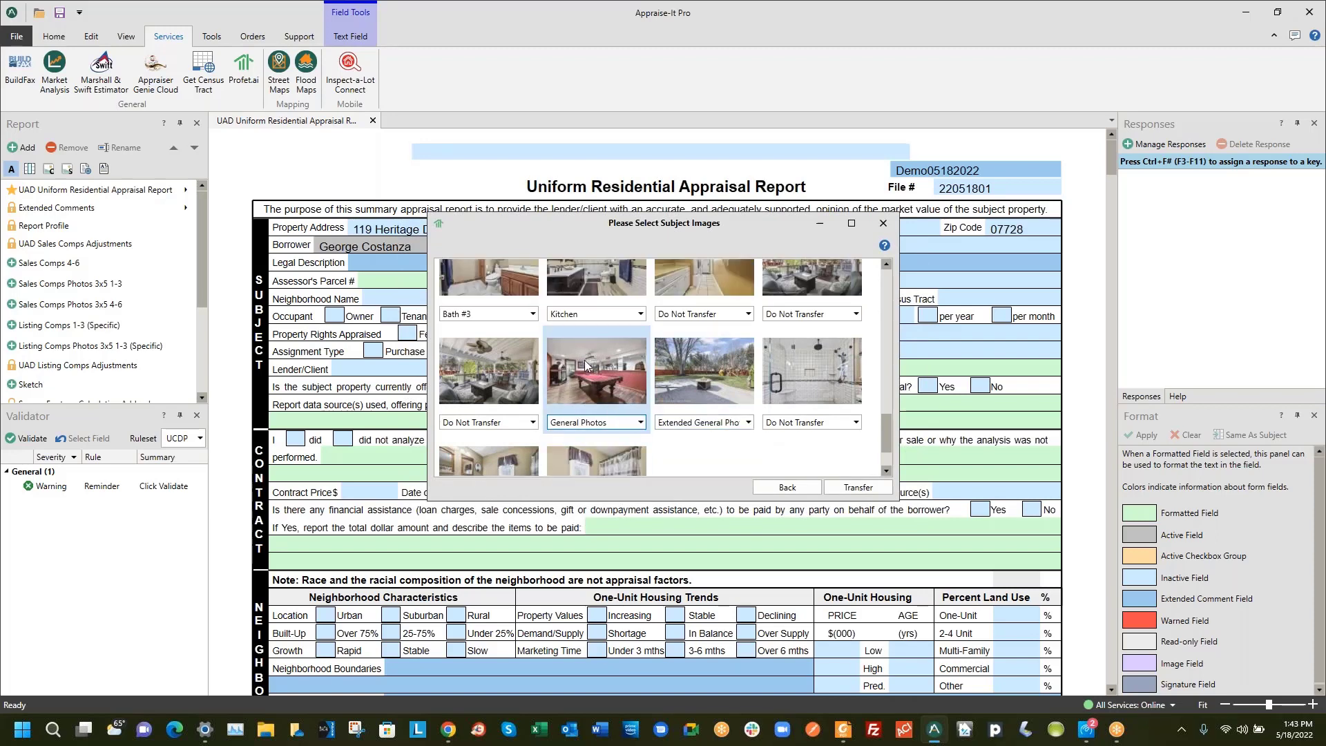
pyautogui.click(502, 457)
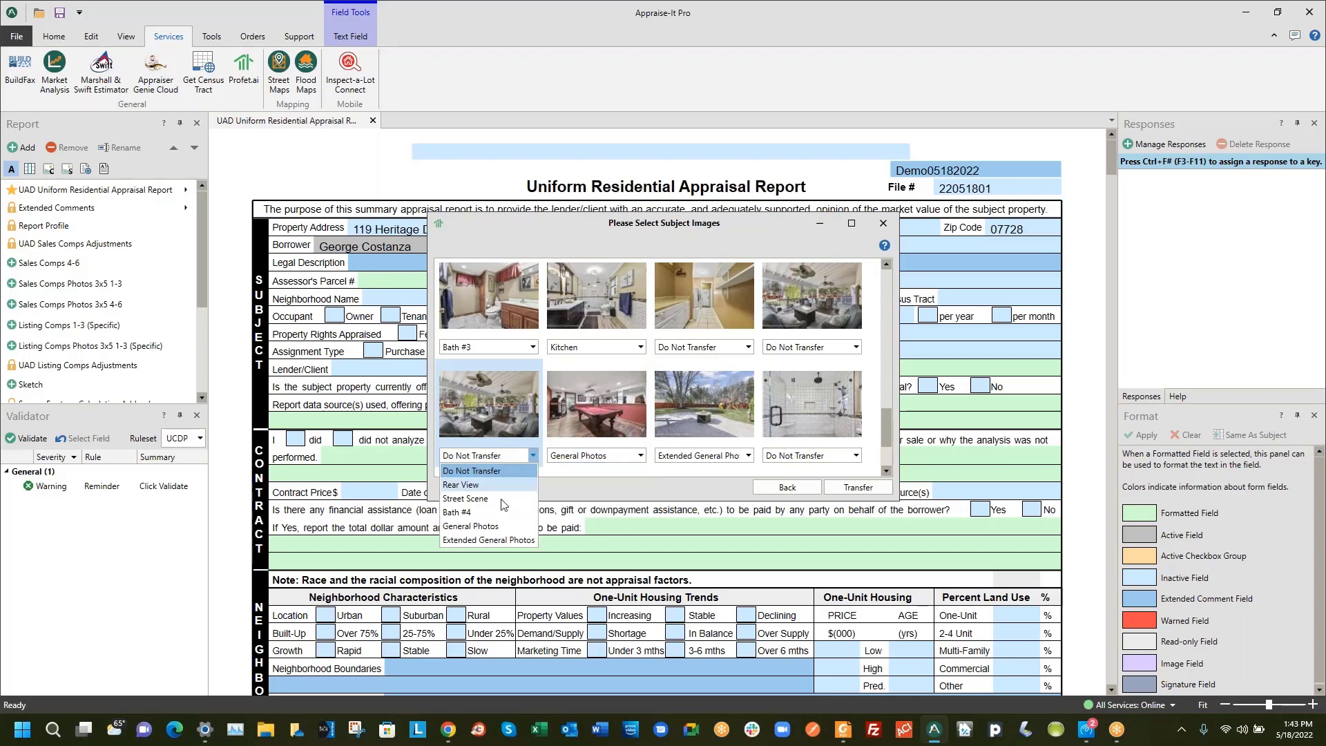
pyautogui.click(499, 519)
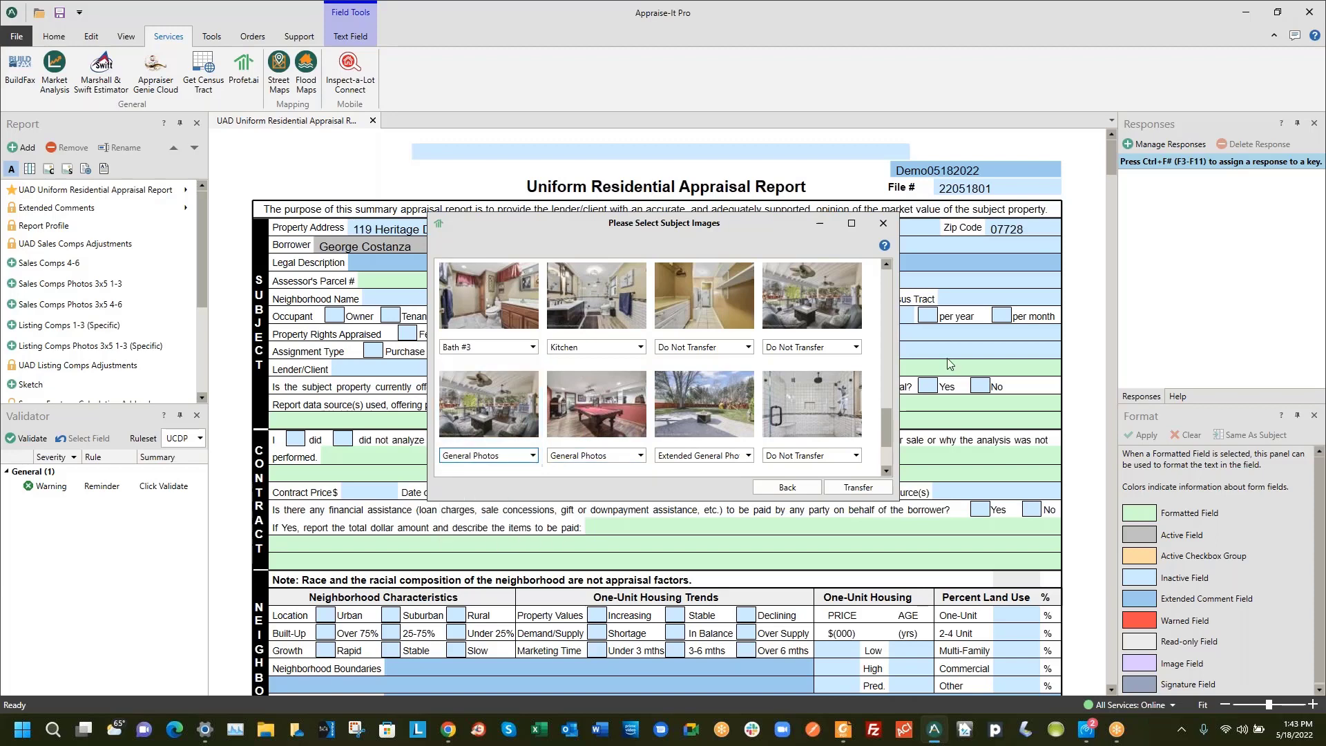
pyautogui.click(856, 486)
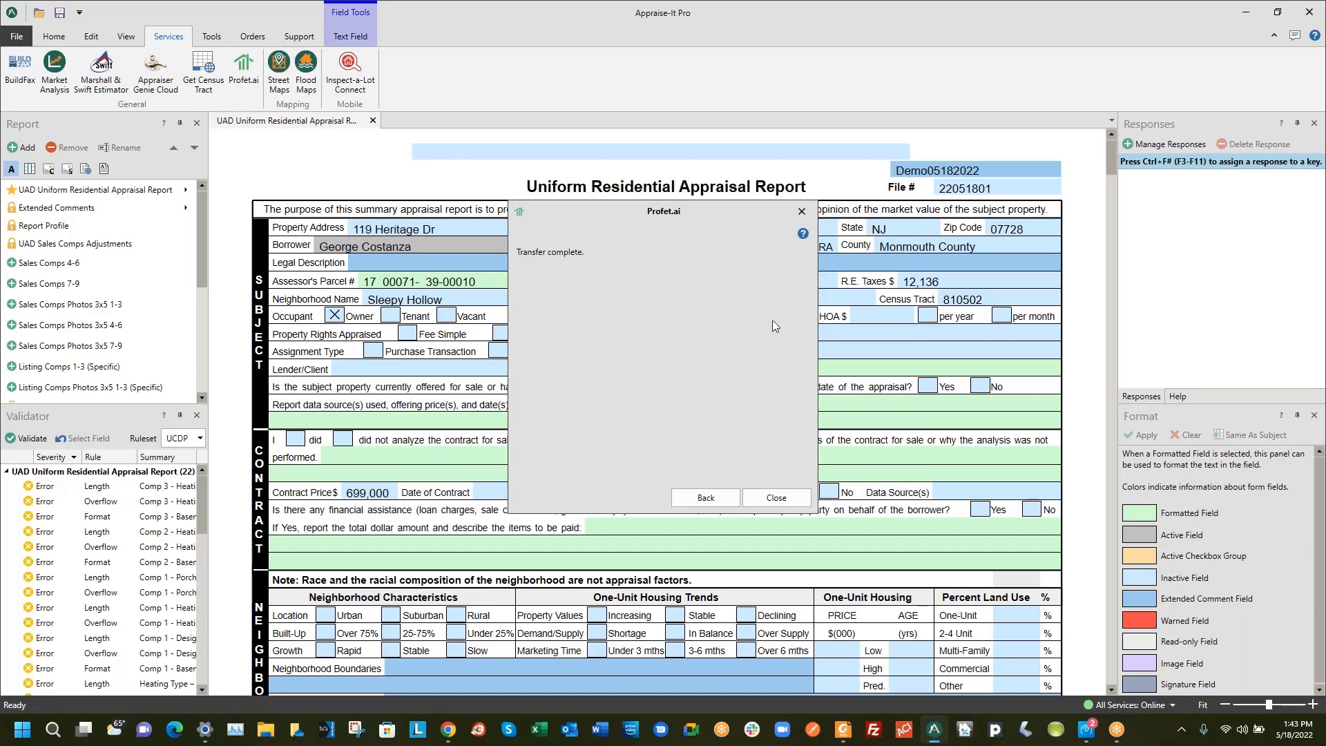
# Close the transfer notice and change the subject's Tax Year from 2021 to 2022
pyautogui.click(754, 497)
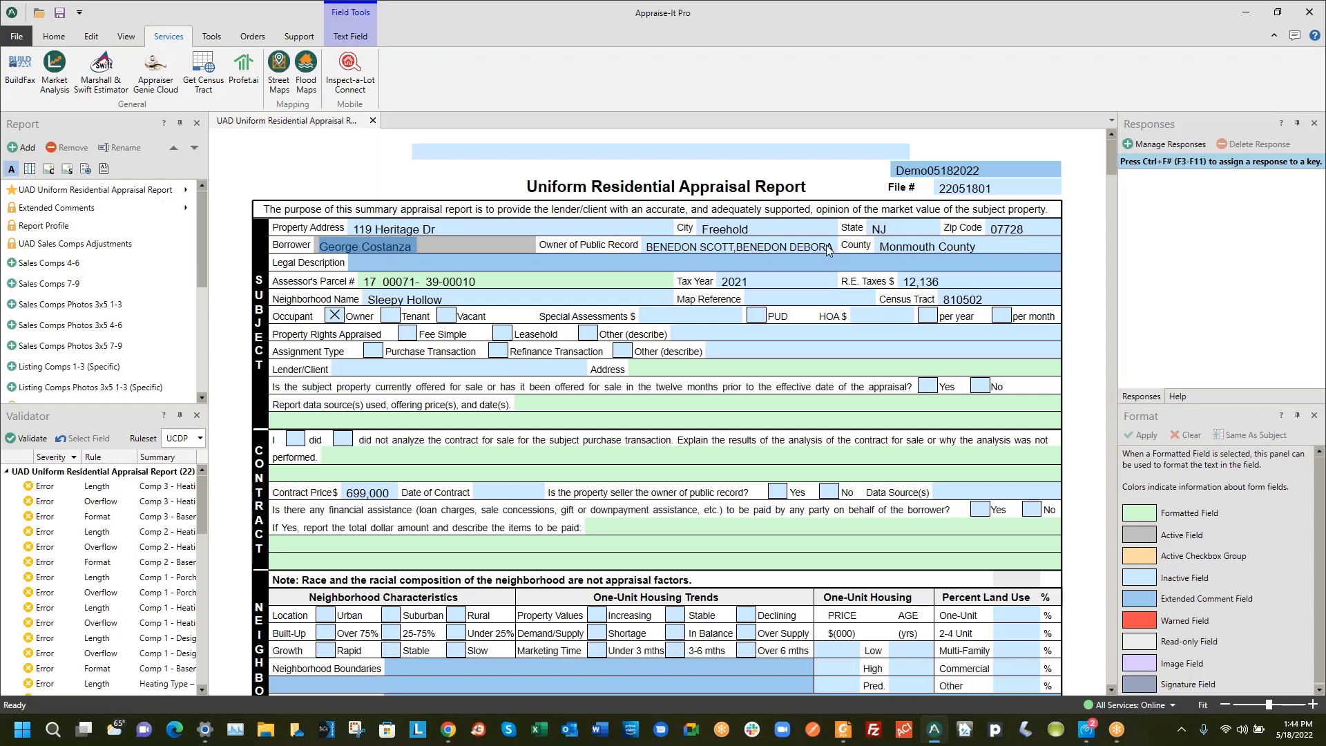
pyautogui.click(888, 249)
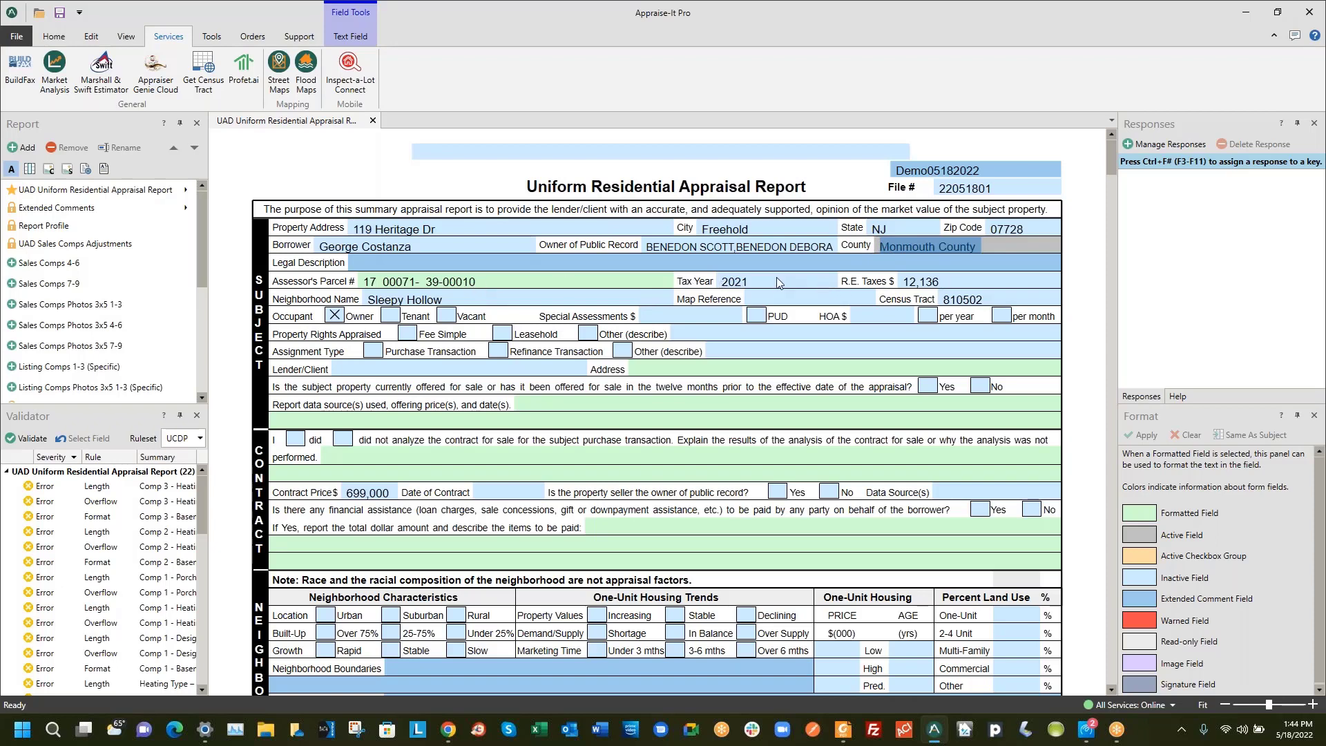
pyautogui.click(756, 281)
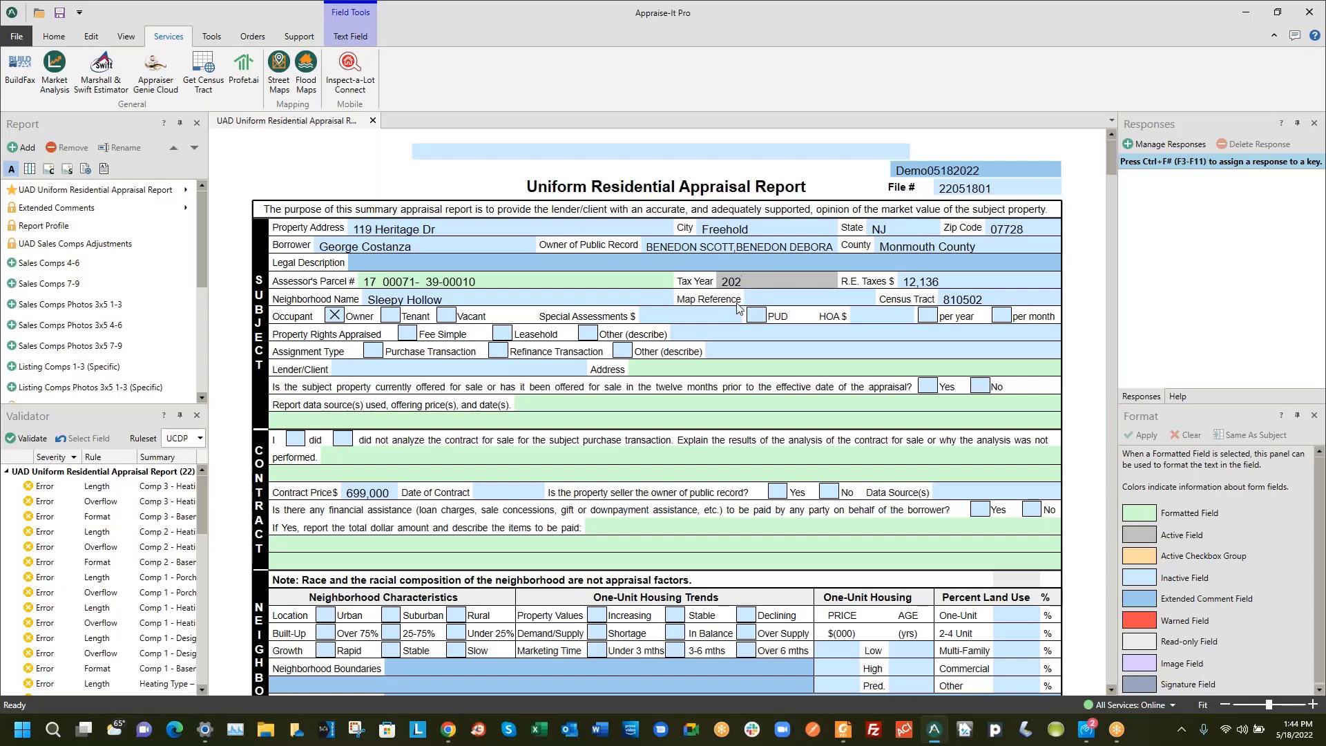
pyautogui.write('2')
# Scroll through the populated URAR: 1967 Colonial, 3,148 sq ft, 12 rooms, three comparable sales
pyautogui.scroll(-2, 491, 551)
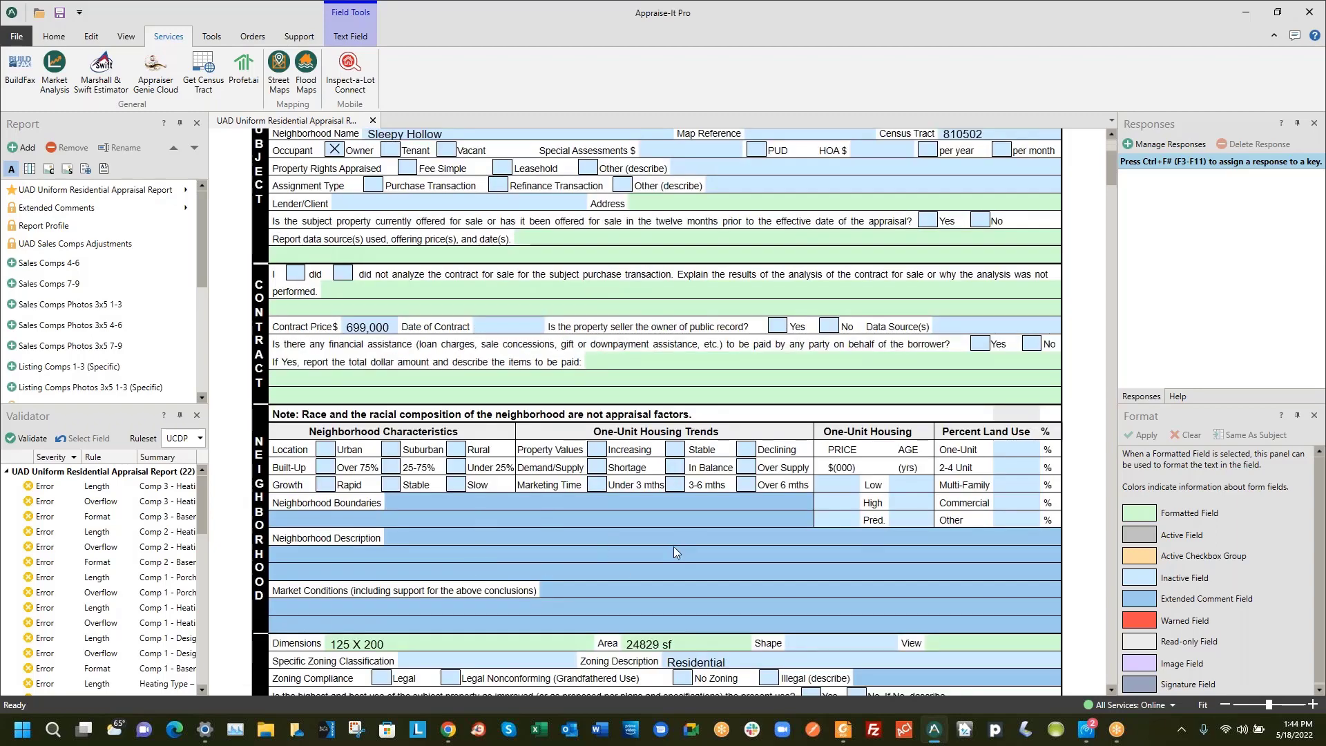
pyautogui.scroll(-5, 660, 542)
pyautogui.scroll(-2, 659, 542)
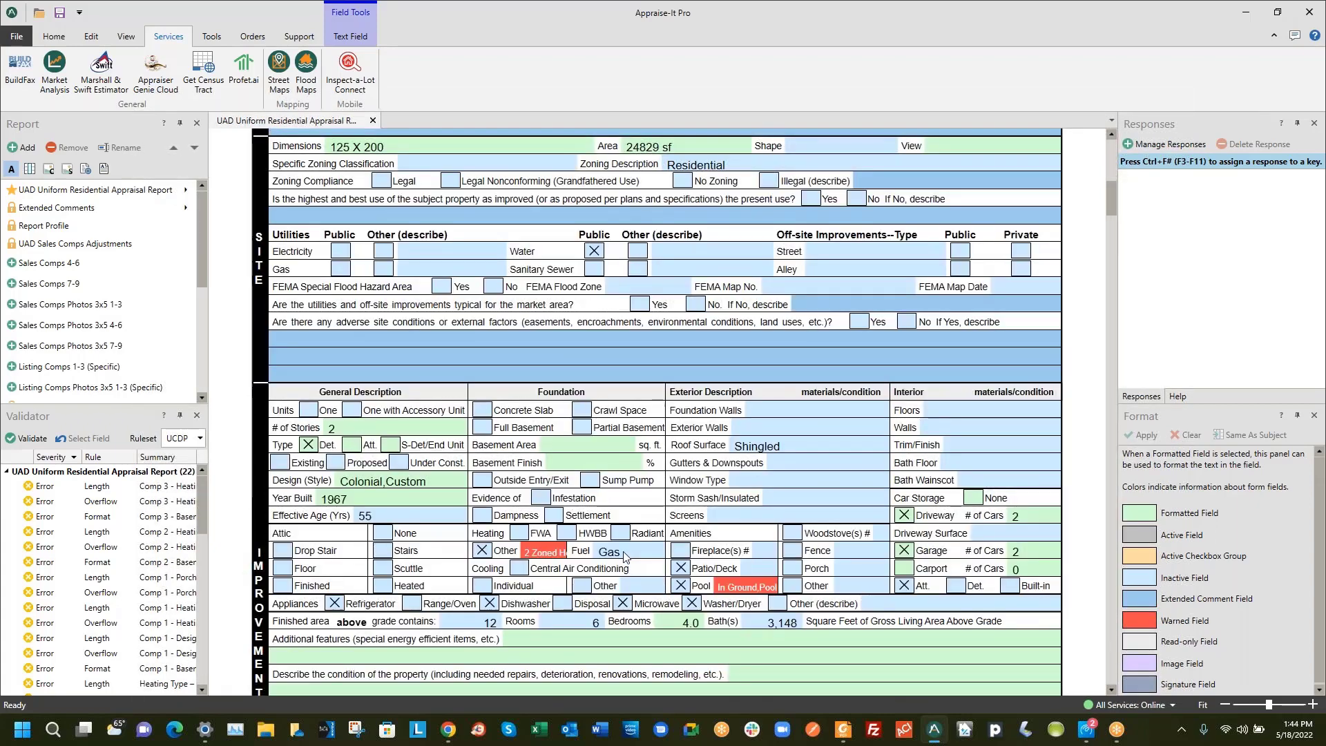
pyautogui.scroll(1, 310, 446)
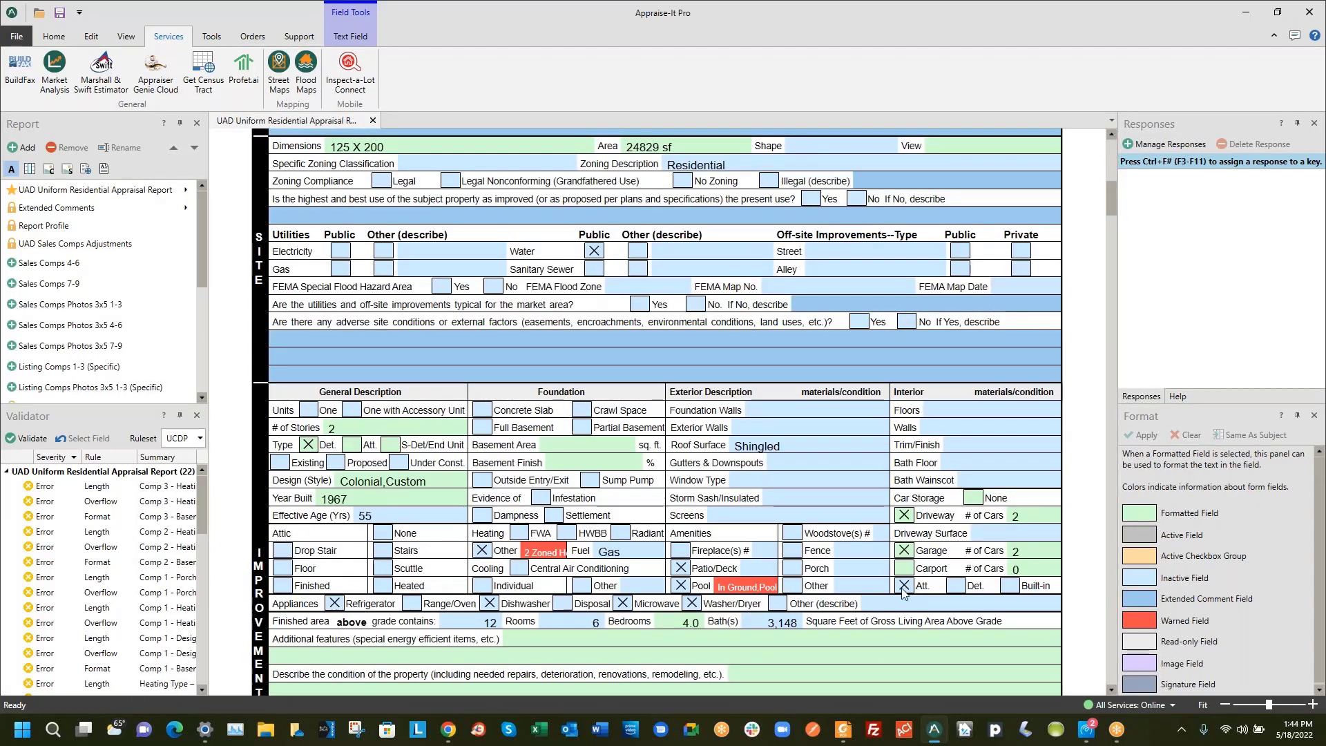
pyautogui.scroll(-7, 712, 495)
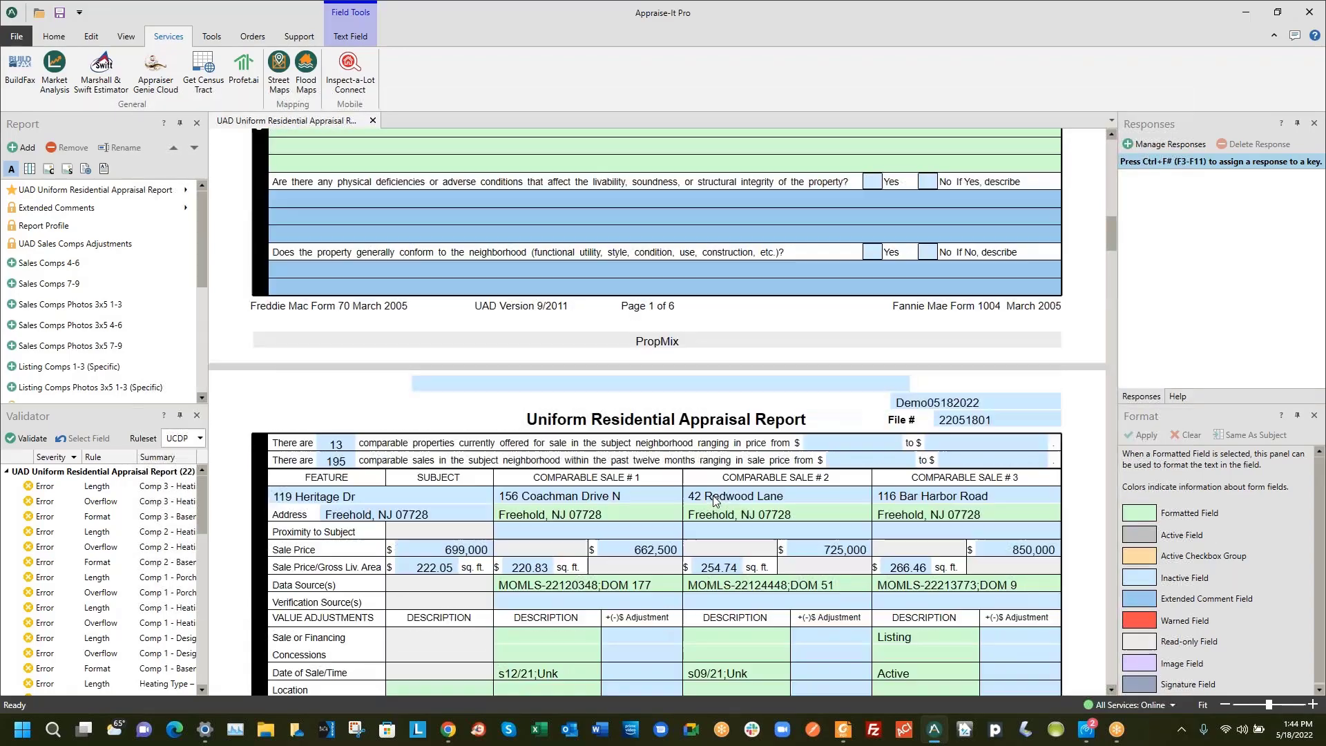
pyautogui.scroll(-4, 713, 495)
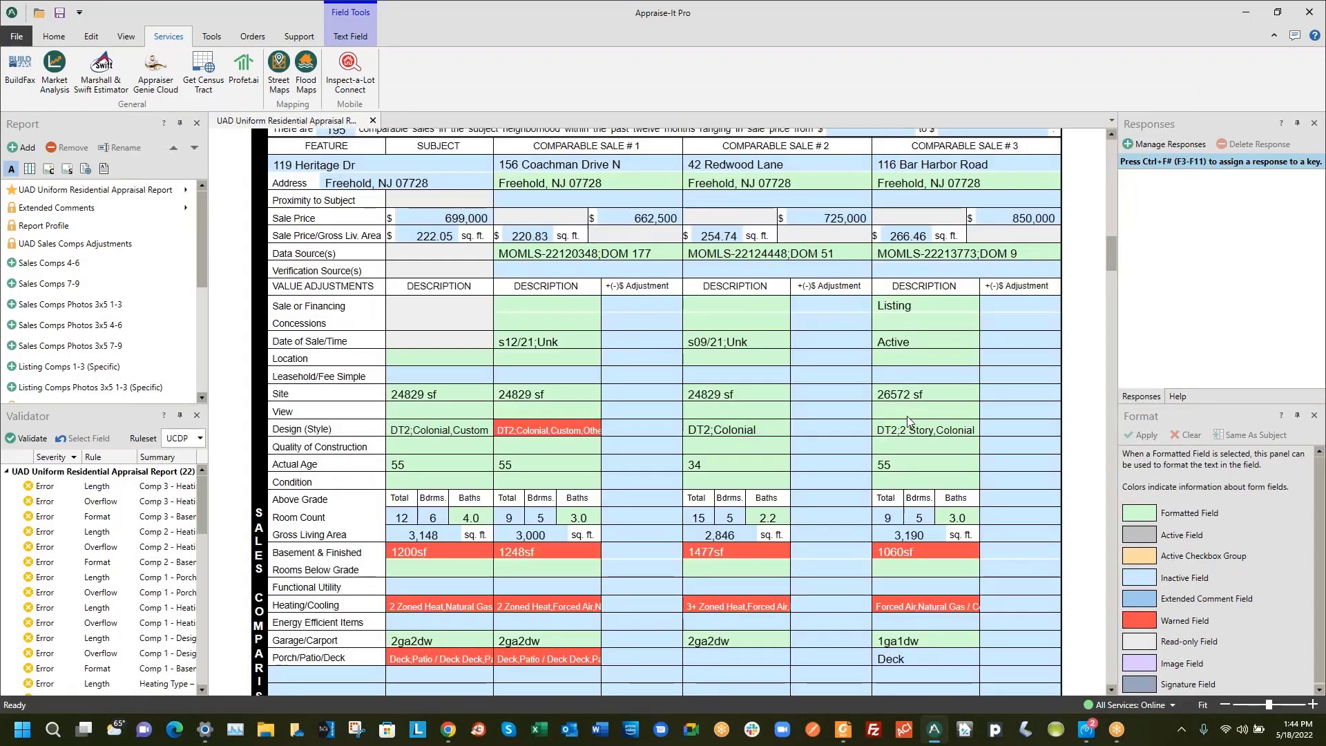
pyautogui.scroll(-2, 775, 420)
pyautogui.scroll(4, 705, 422)
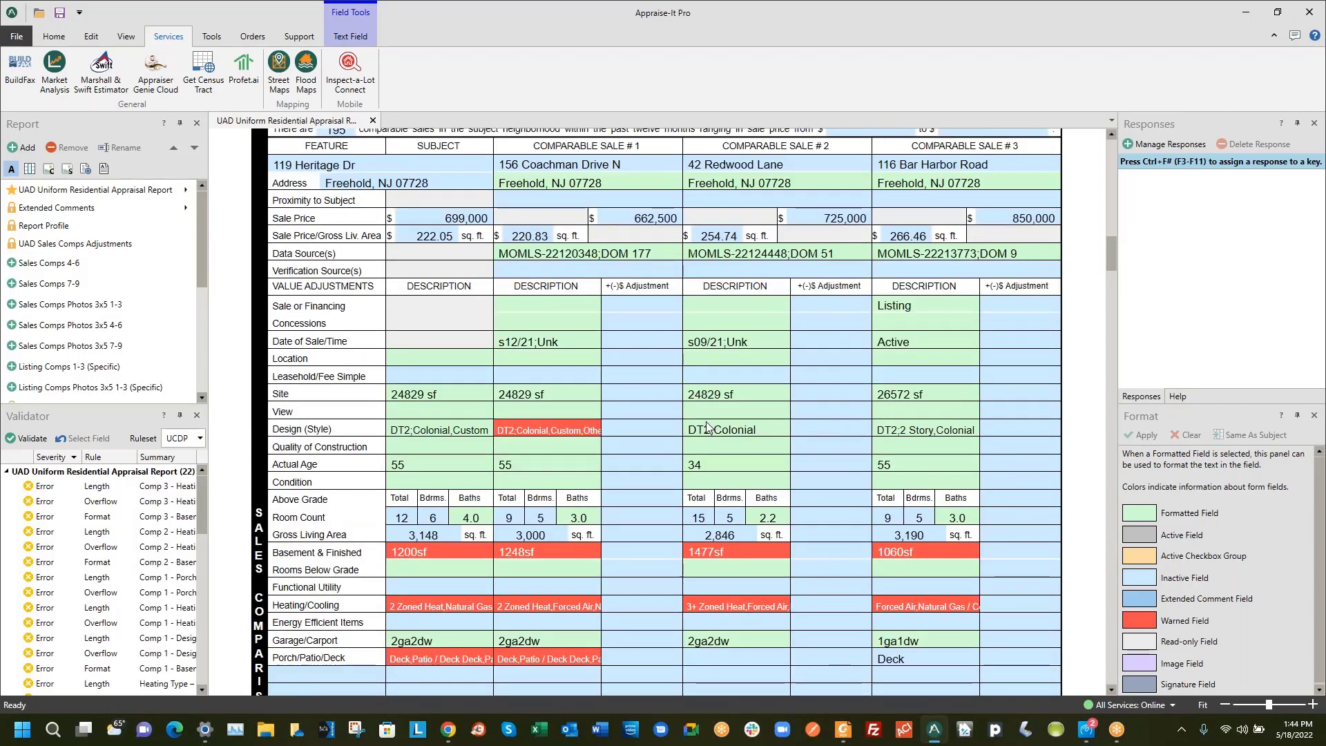
pyautogui.scroll(-5, 706, 424)
pyautogui.scroll(-20, 708, 429)
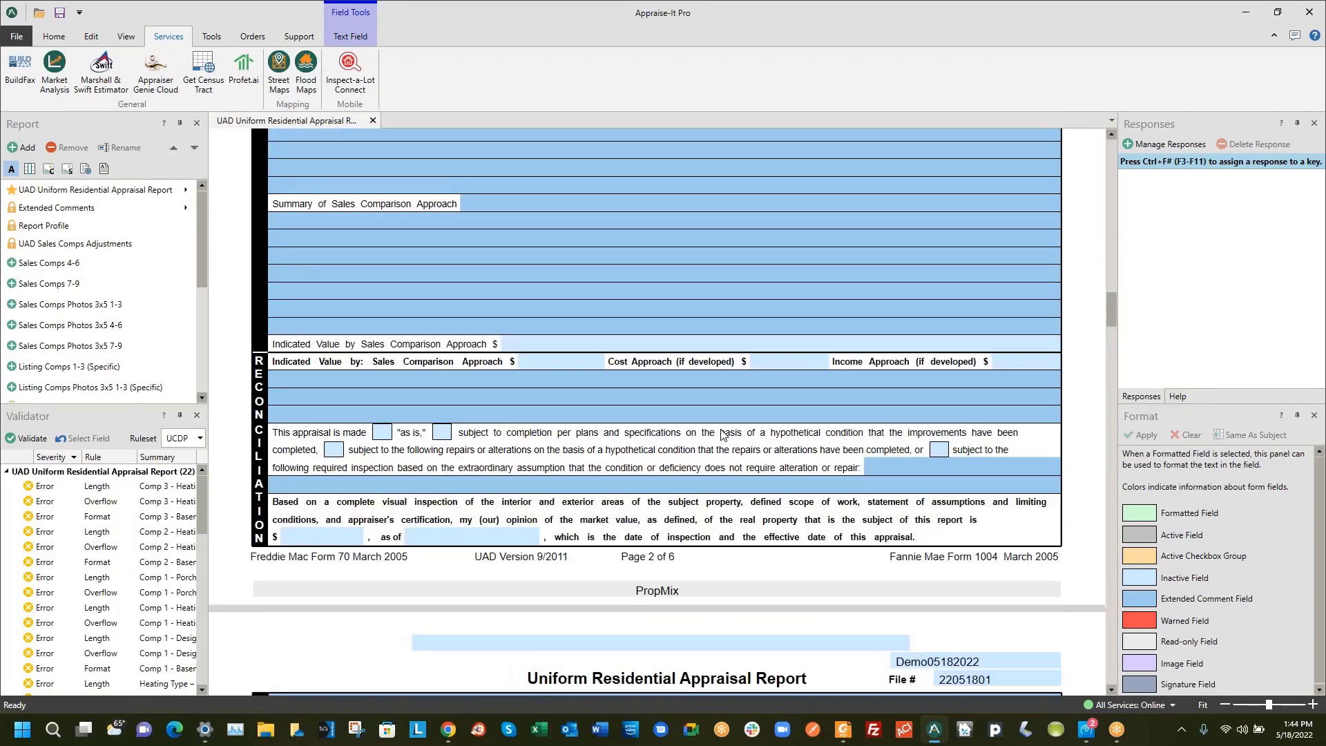
pyautogui.scroll(-20, 697, 439)
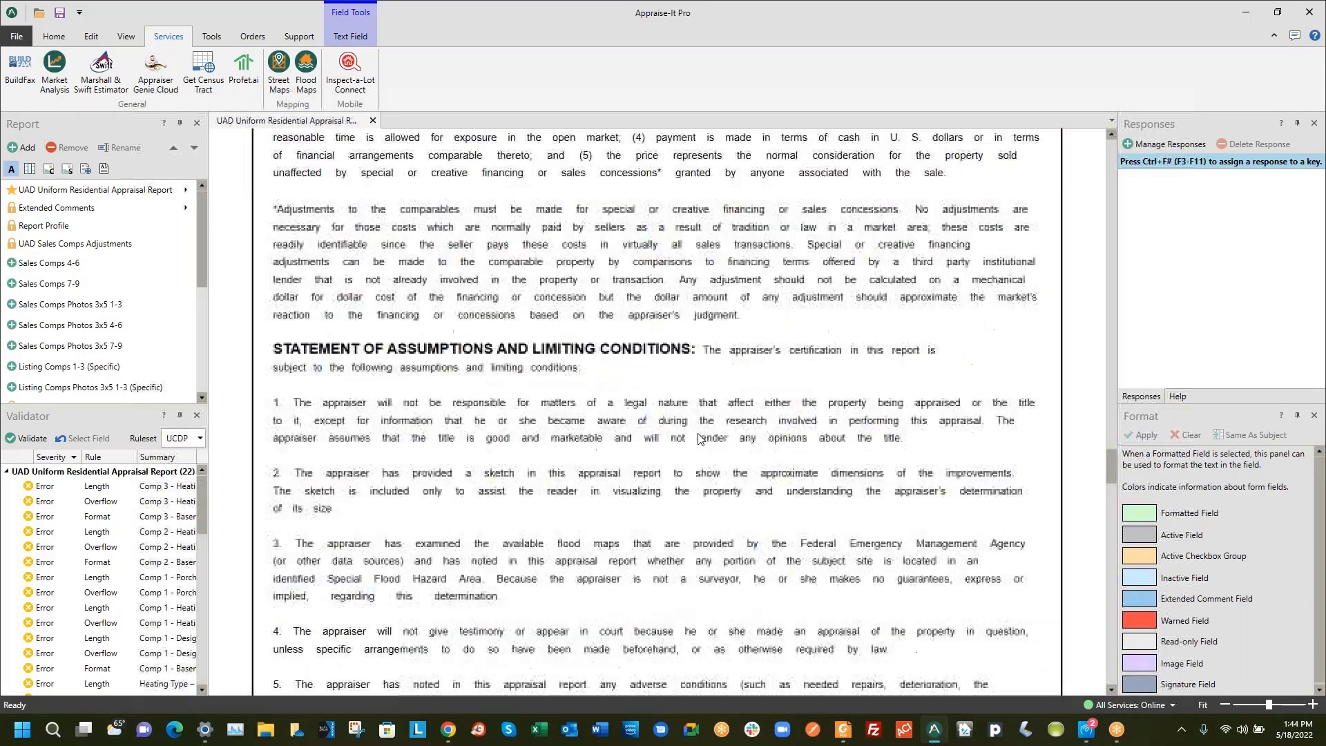
pyautogui.scroll(-8, 696, 442)
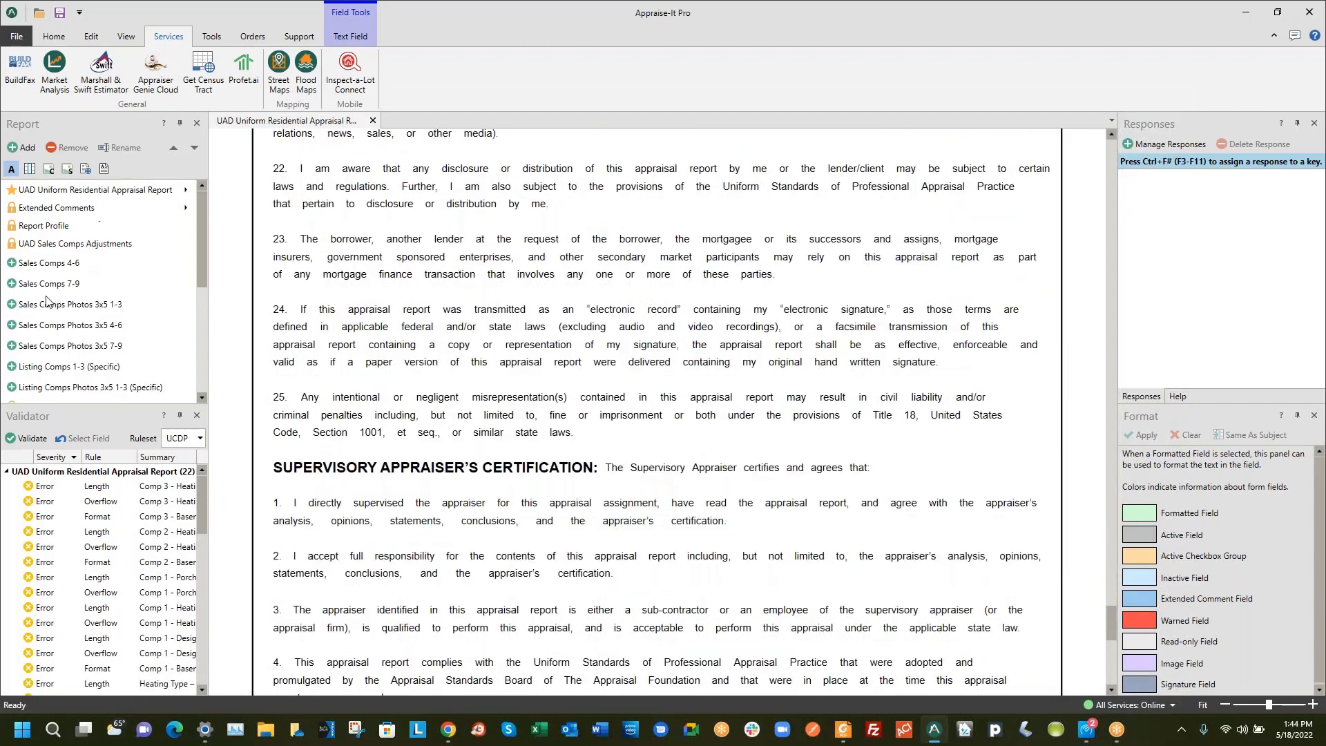
# Browse the Sales Comps 4-6 and 7-9 grid pages
pyautogui.click(44, 265)
pyautogui.scroll(-15, 591, 344)
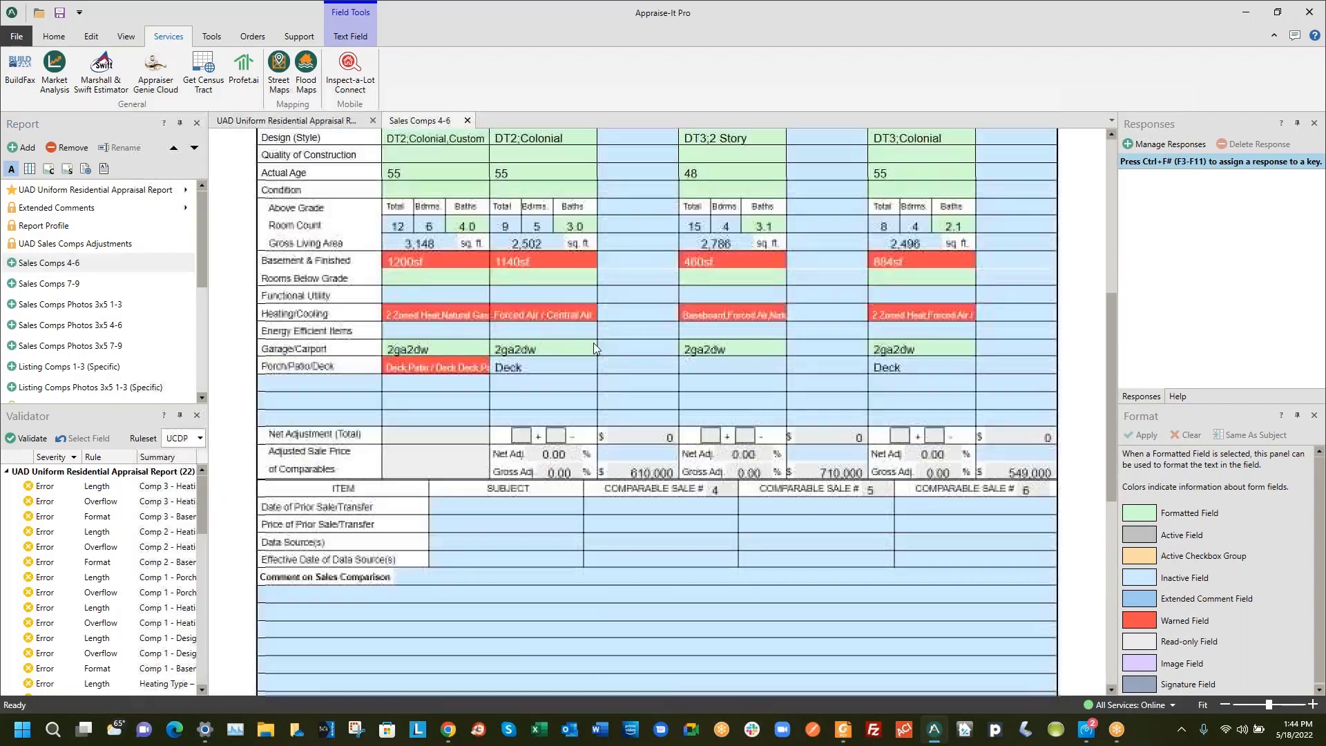
pyautogui.click(88, 285)
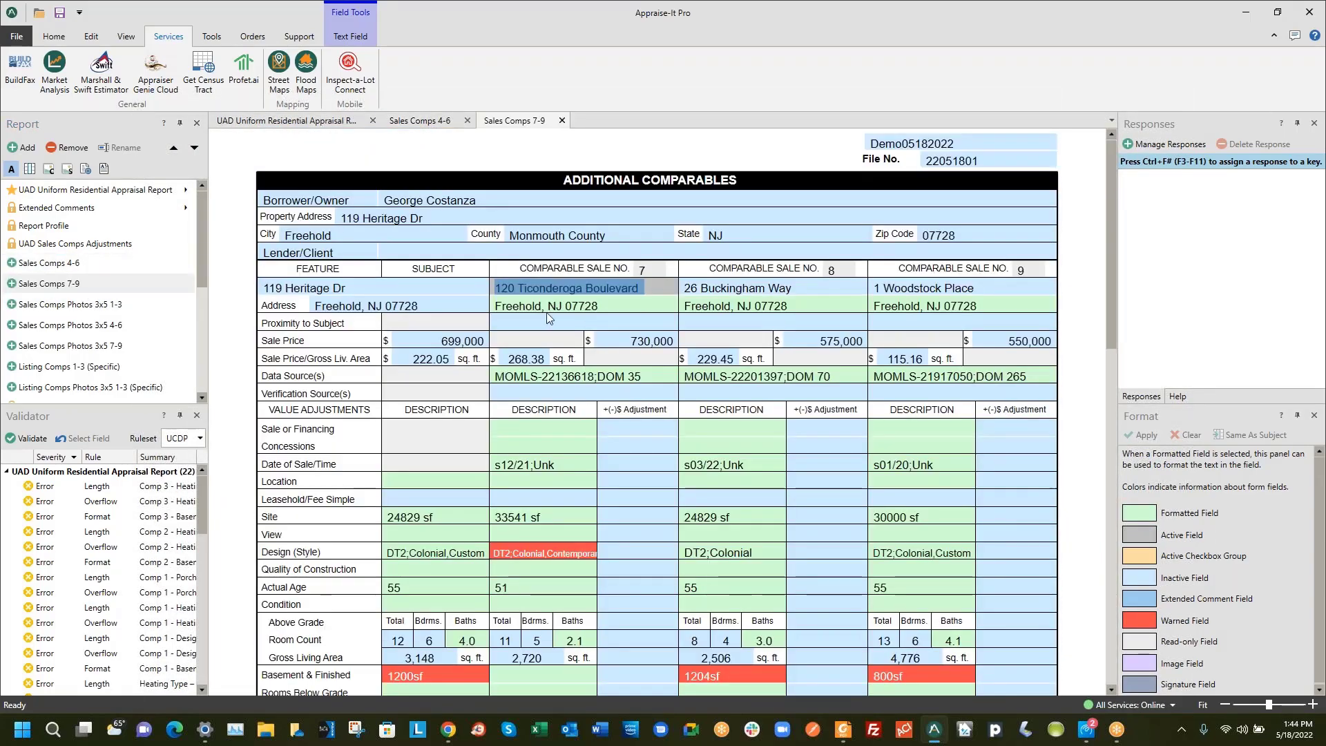
pyautogui.scroll(-5, 886, 304)
pyautogui.scroll(-5, 886, 308)
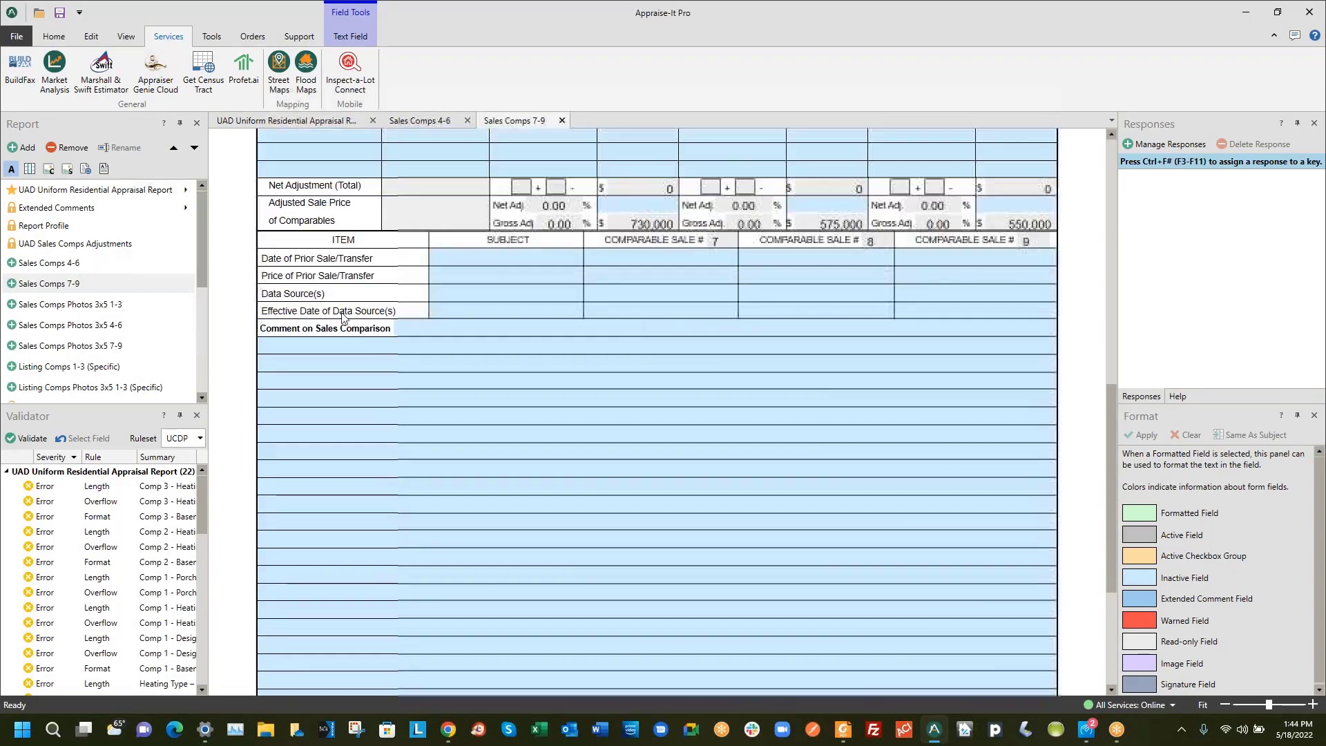
# Review the Sales Comps Photos 3x5 page for comparables 1-3
pyautogui.click(97, 311)
pyautogui.scroll(-6, 824, 358)
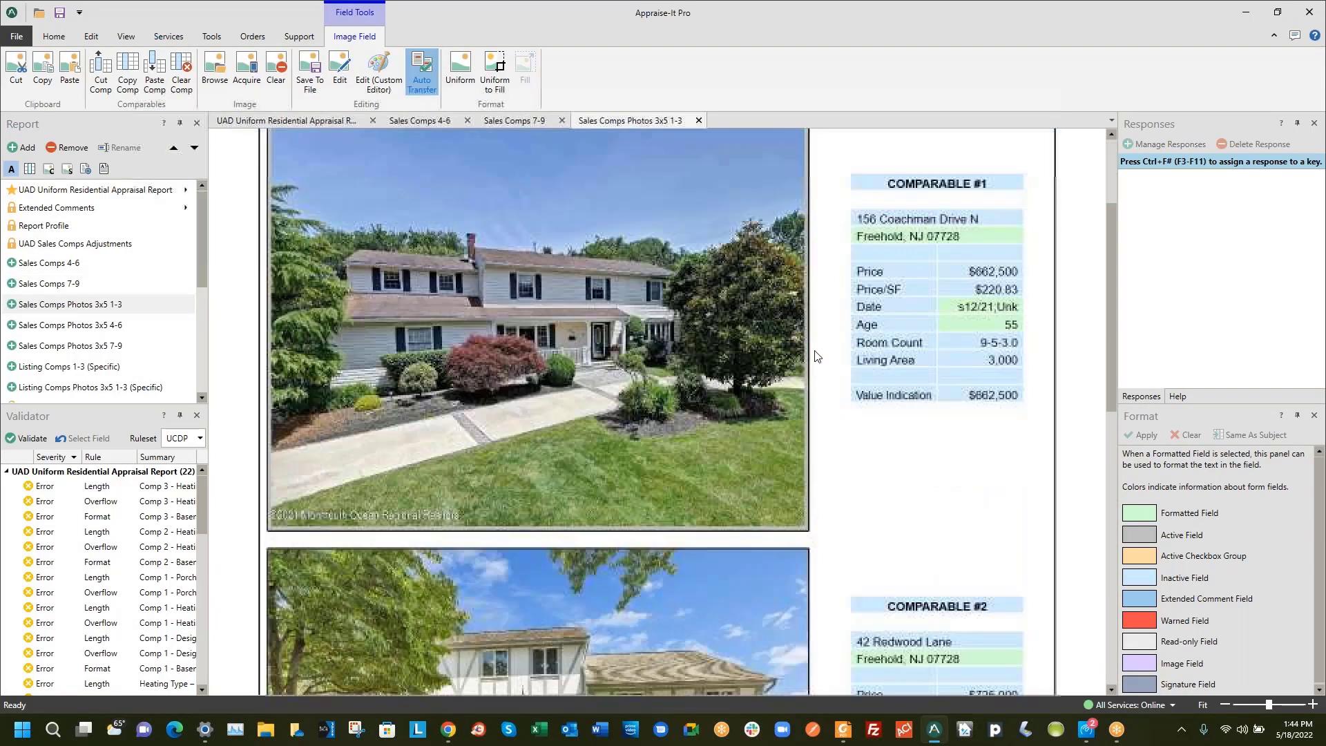
pyautogui.scroll(-6, 824, 358)
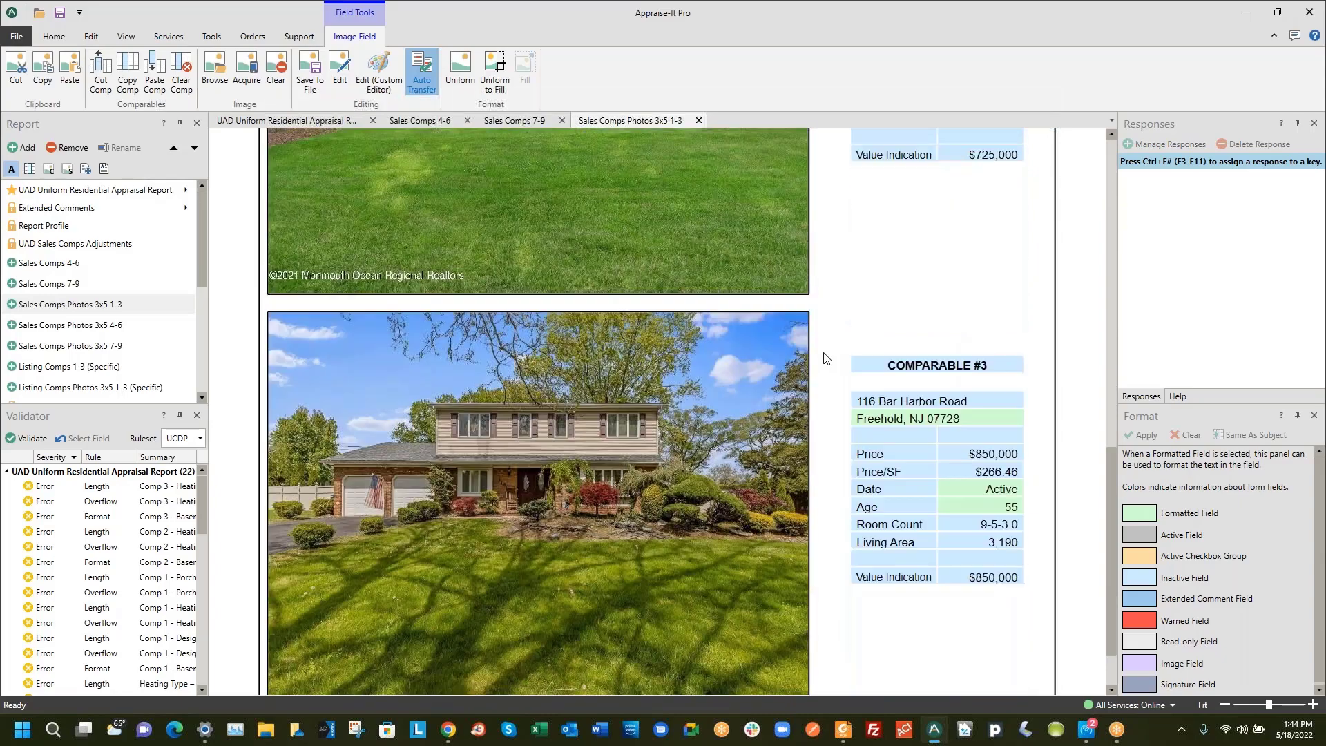
pyautogui.scroll(14, 829, 371)
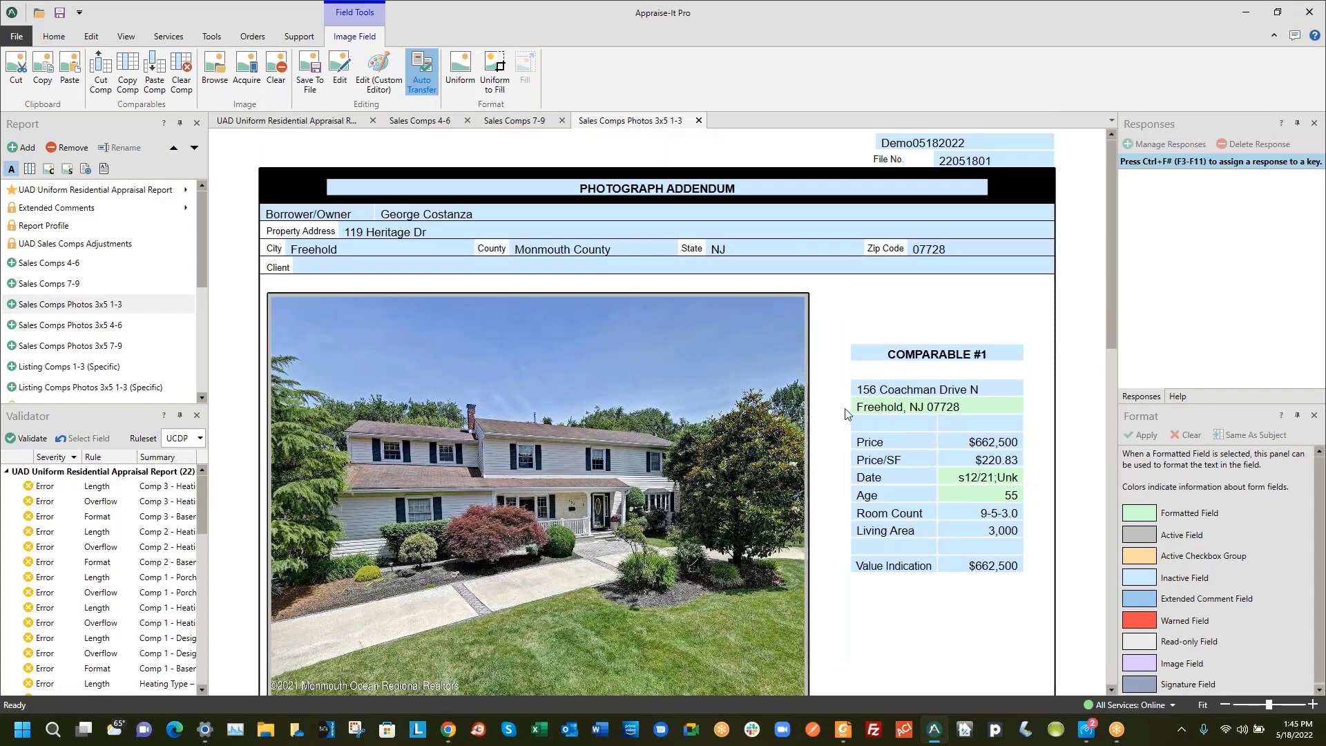
pyautogui.scroll(-6, 968, 426)
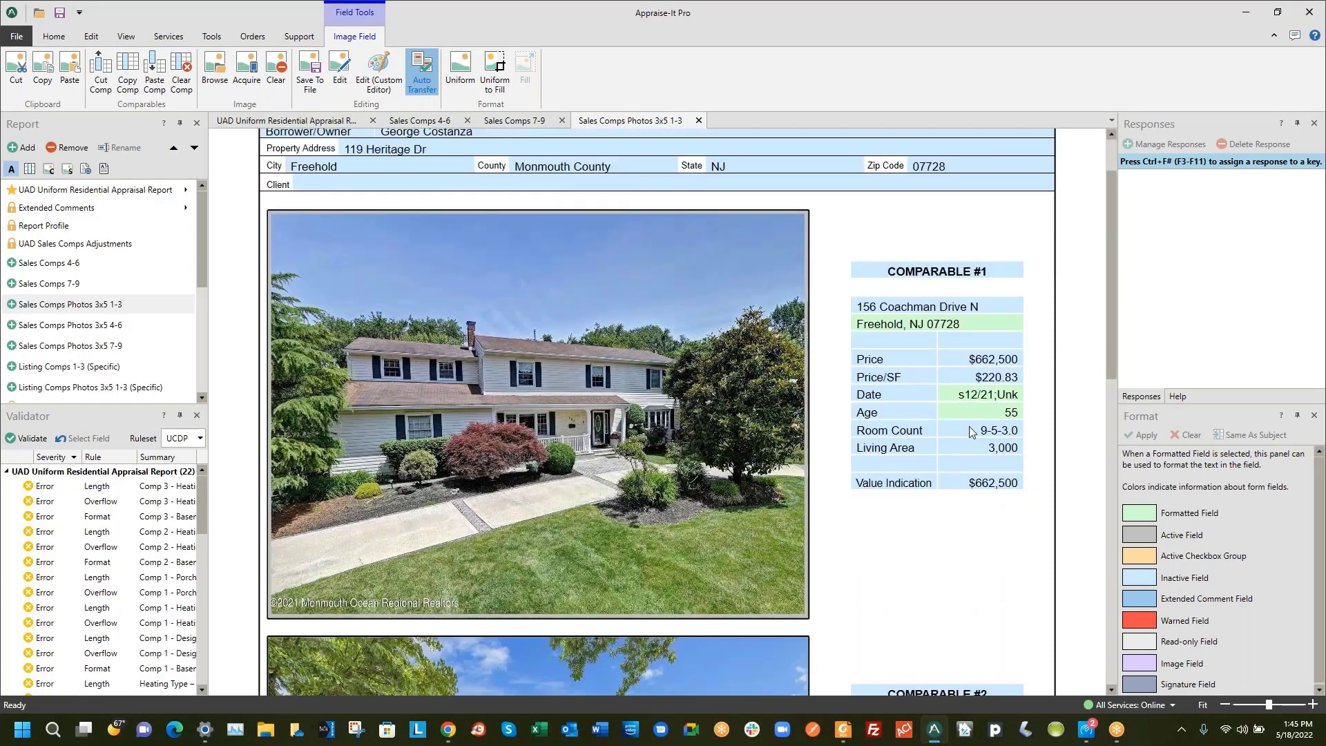
pyautogui.scroll(-7, 841, 355)
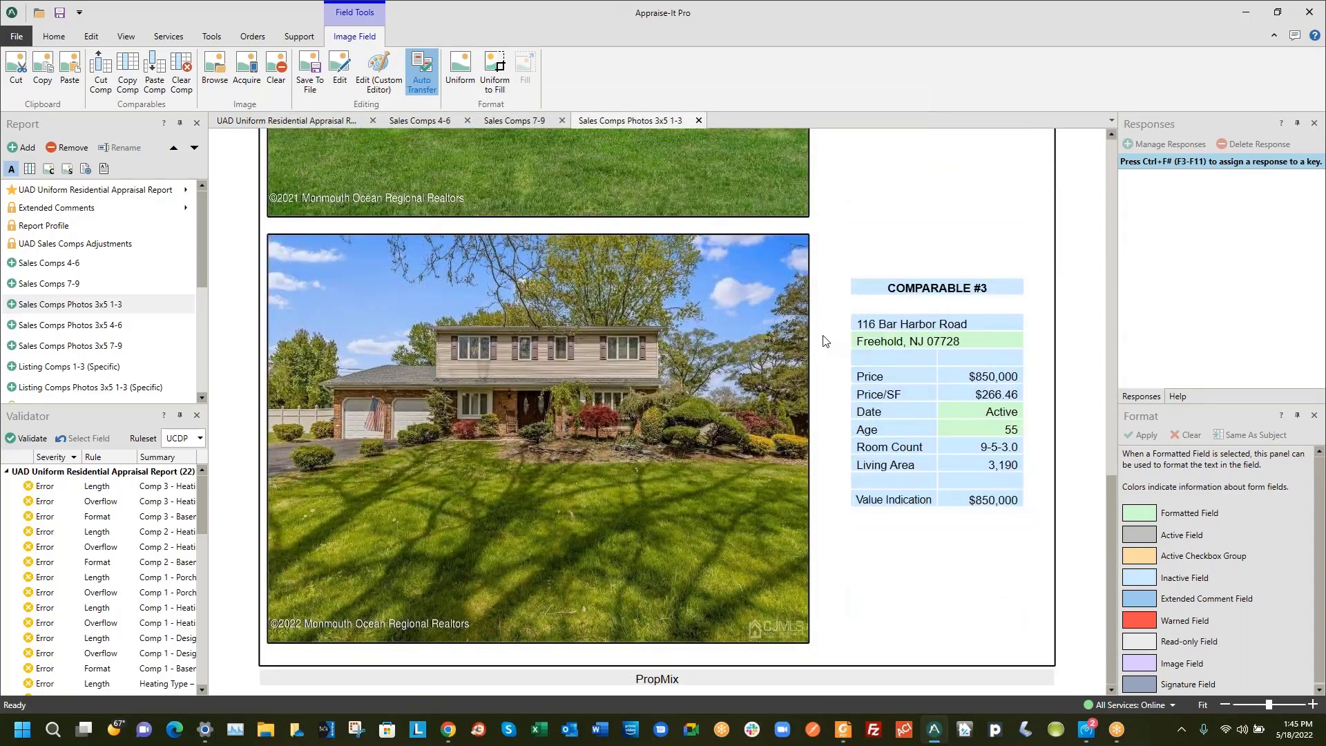
pyautogui.scroll(2, 829, 371)
pyautogui.scroll(-2, 829, 371)
pyautogui.click(88, 325)
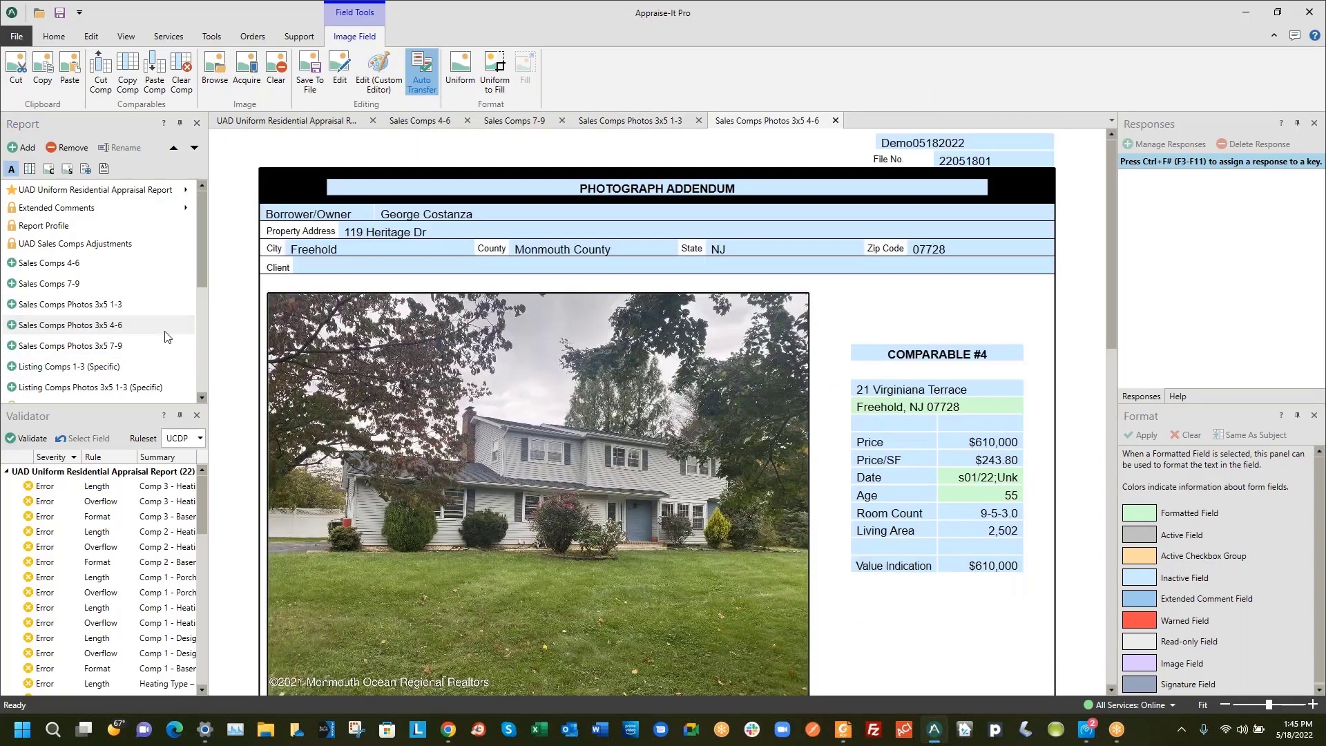
pyautogui.scroll(-14, 673, 420)
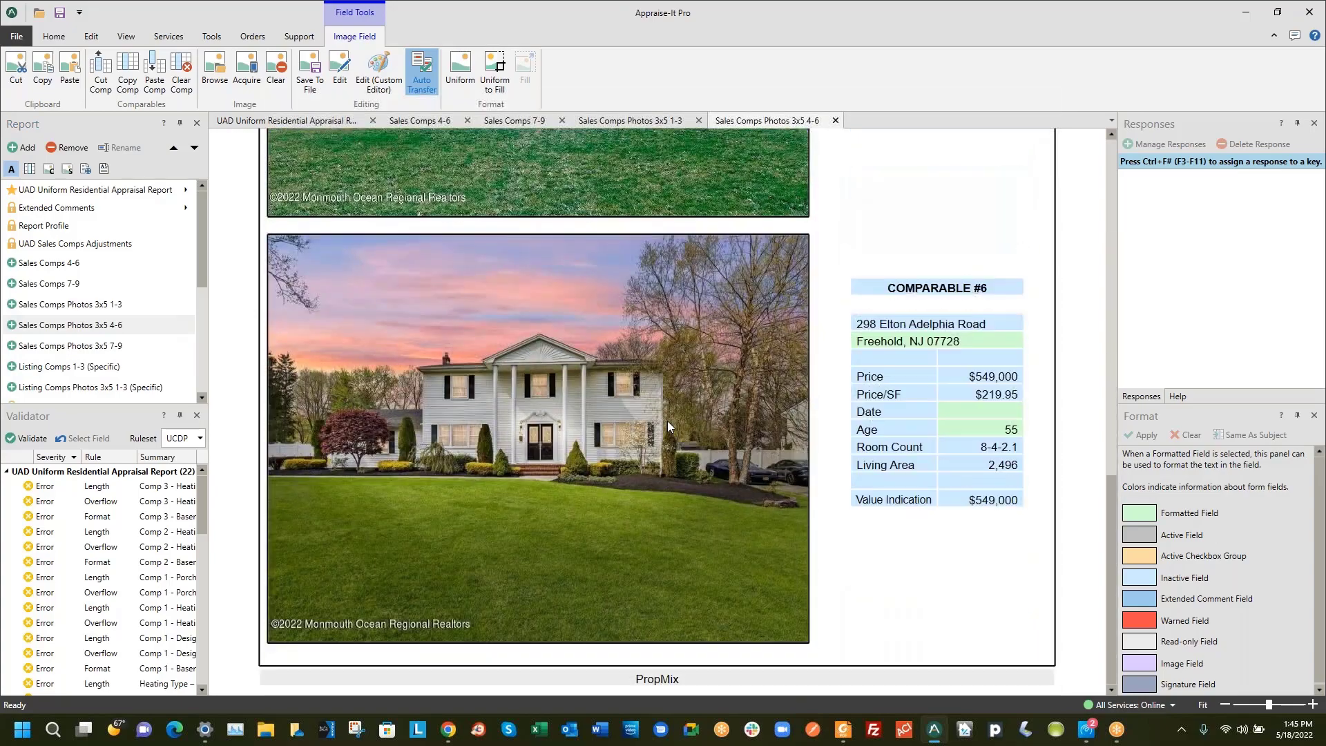
pyautogui.click(138, 347)
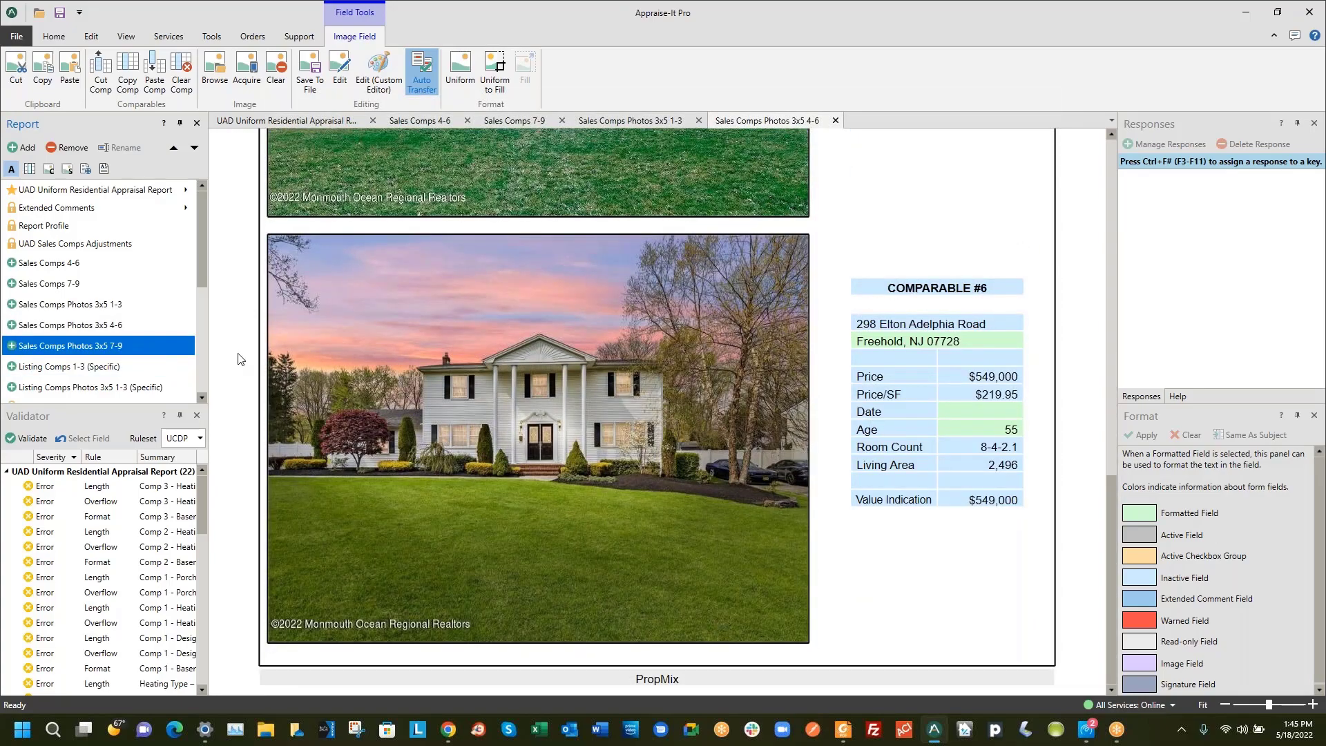
pyautogui.scroll(-14, 250, 557)
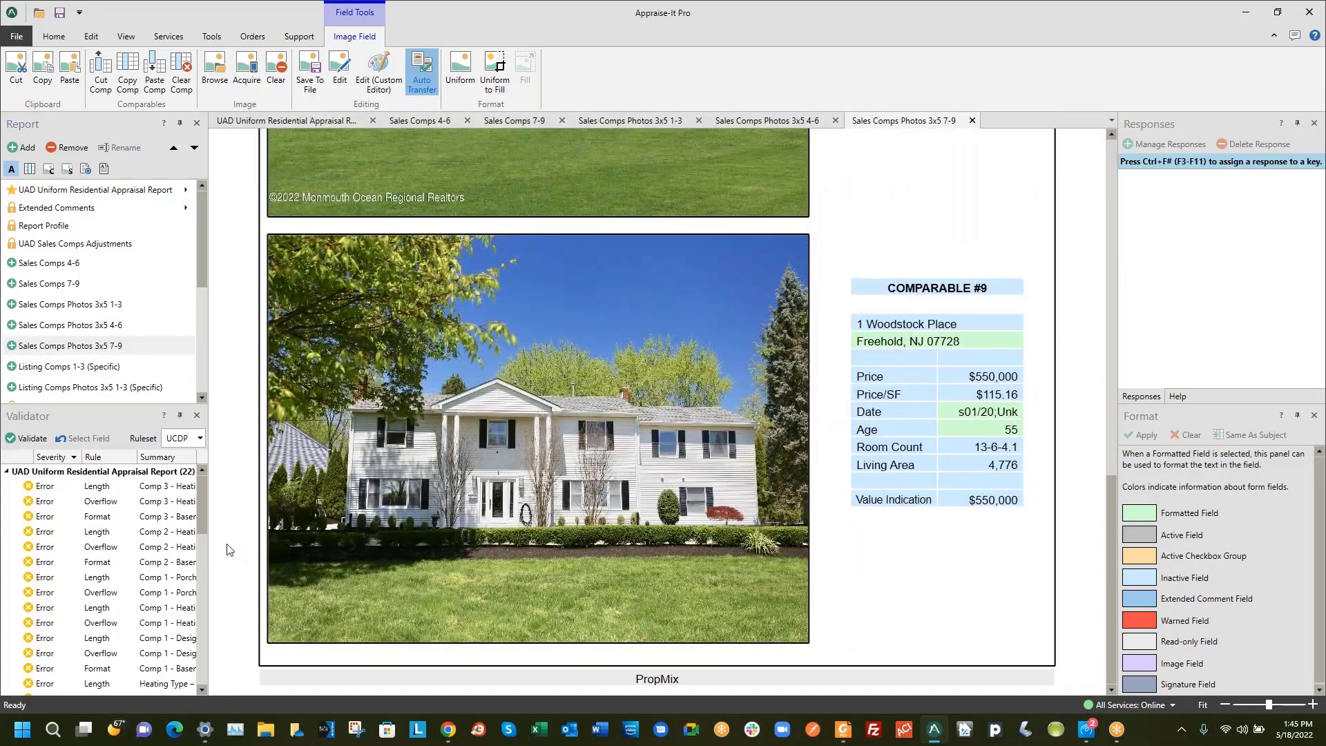
pyautogui.click(72, 369)
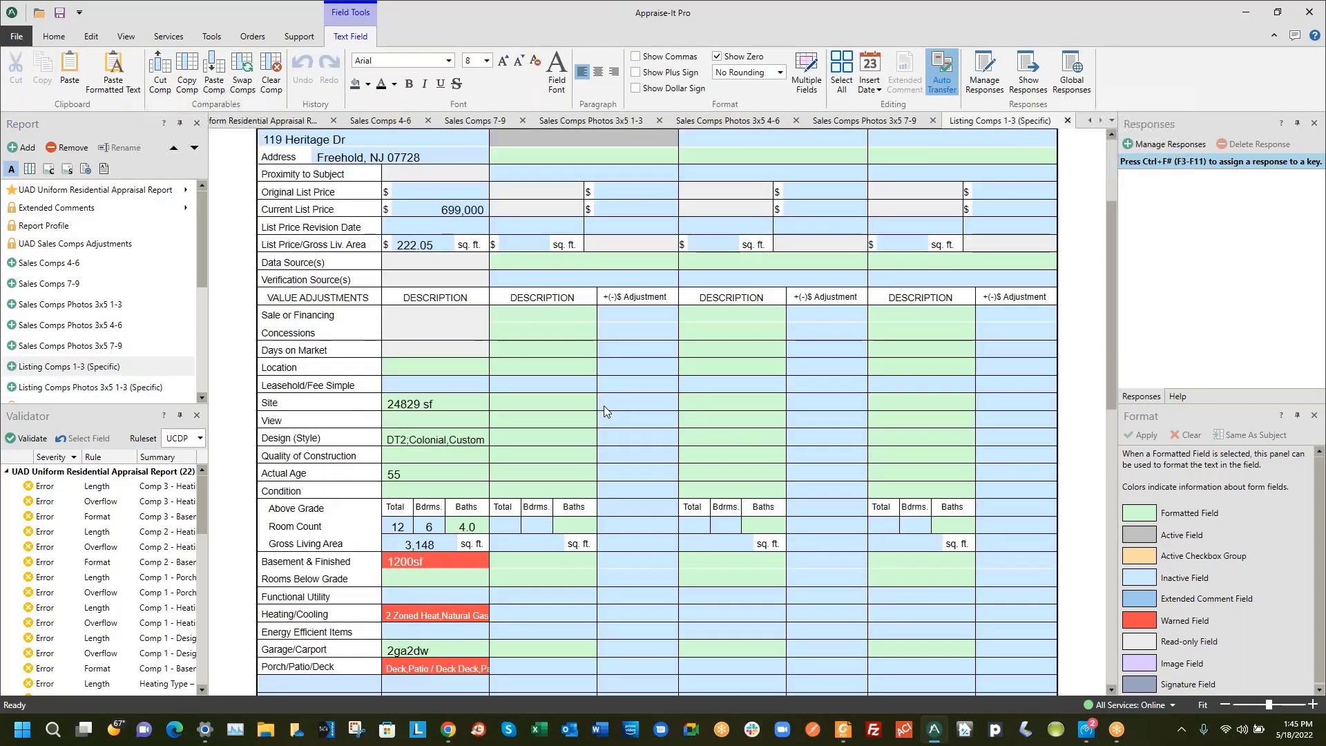
# Check the empty Listing Comps Photos 1-3 page, then the Sketch, Location Map and Flood Map pages
pyautogui.click(72, 385)
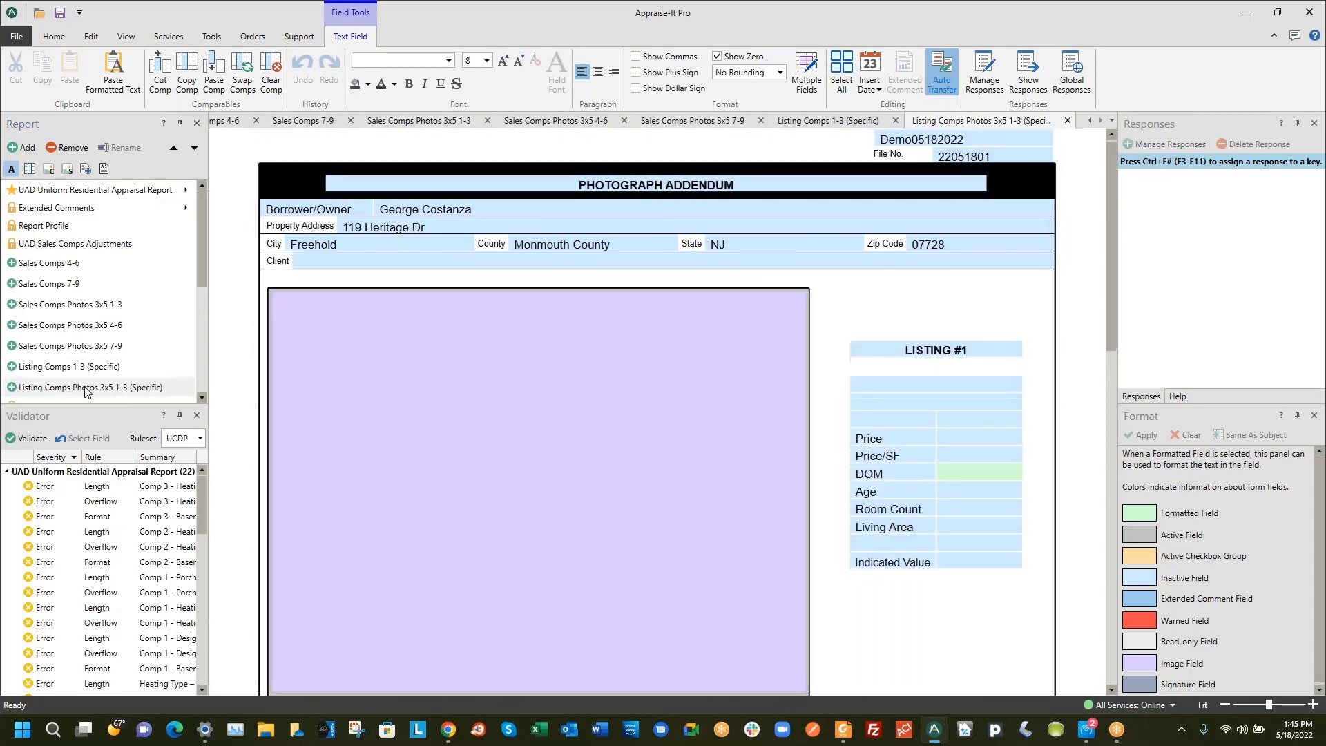
pyautogui.scroll(-5, 706, 437)
pyautogui.scroll(-5, 706, 437)
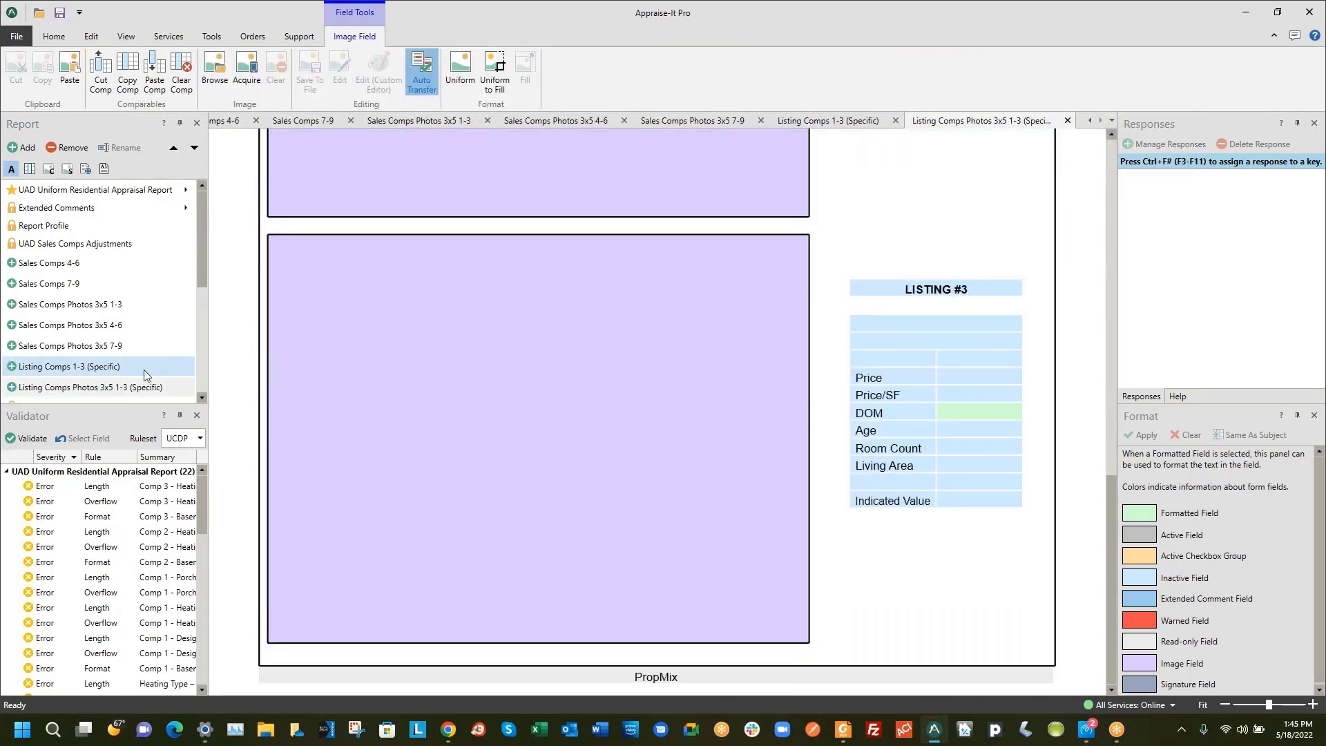
pyautogui.scroll(-3, 124, 383)
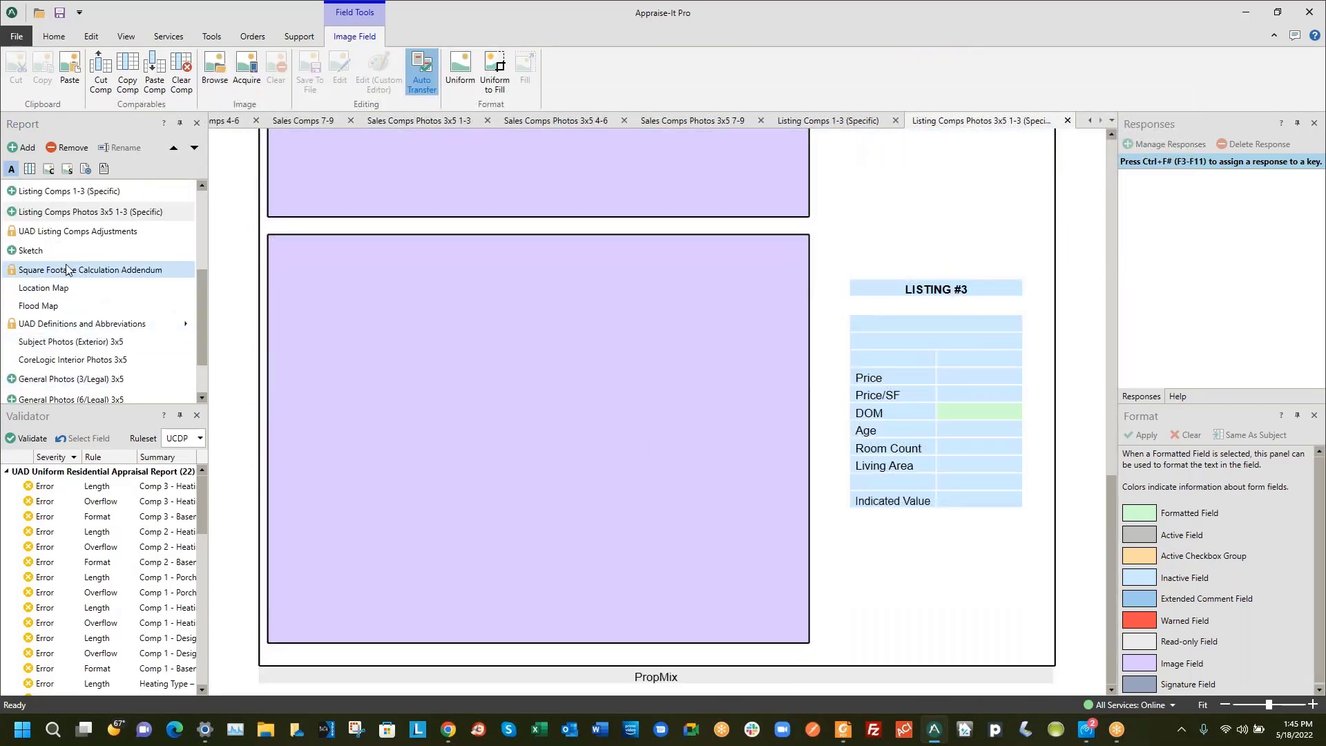
pyautogui.scroll(1, 69, 283)
pyautogui.click(67, 316)
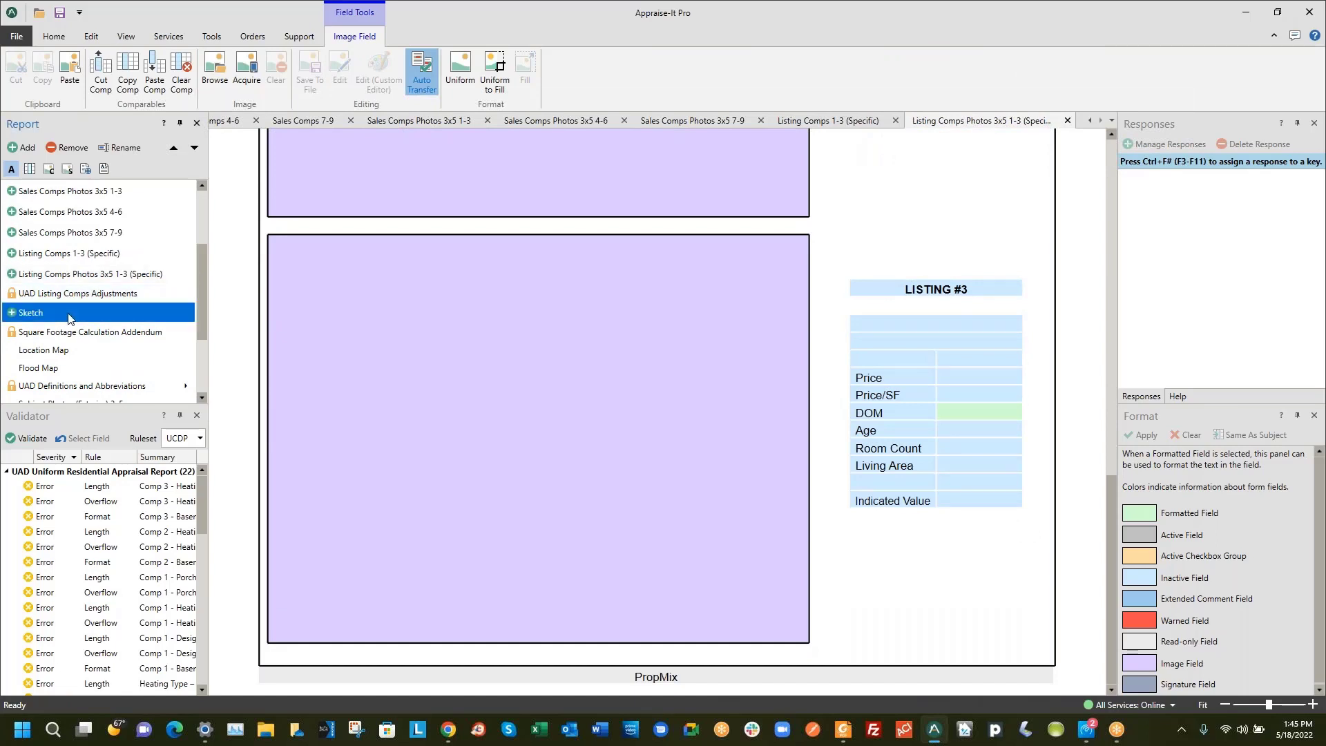
pyautogui.scroll(-1, 80, 317)
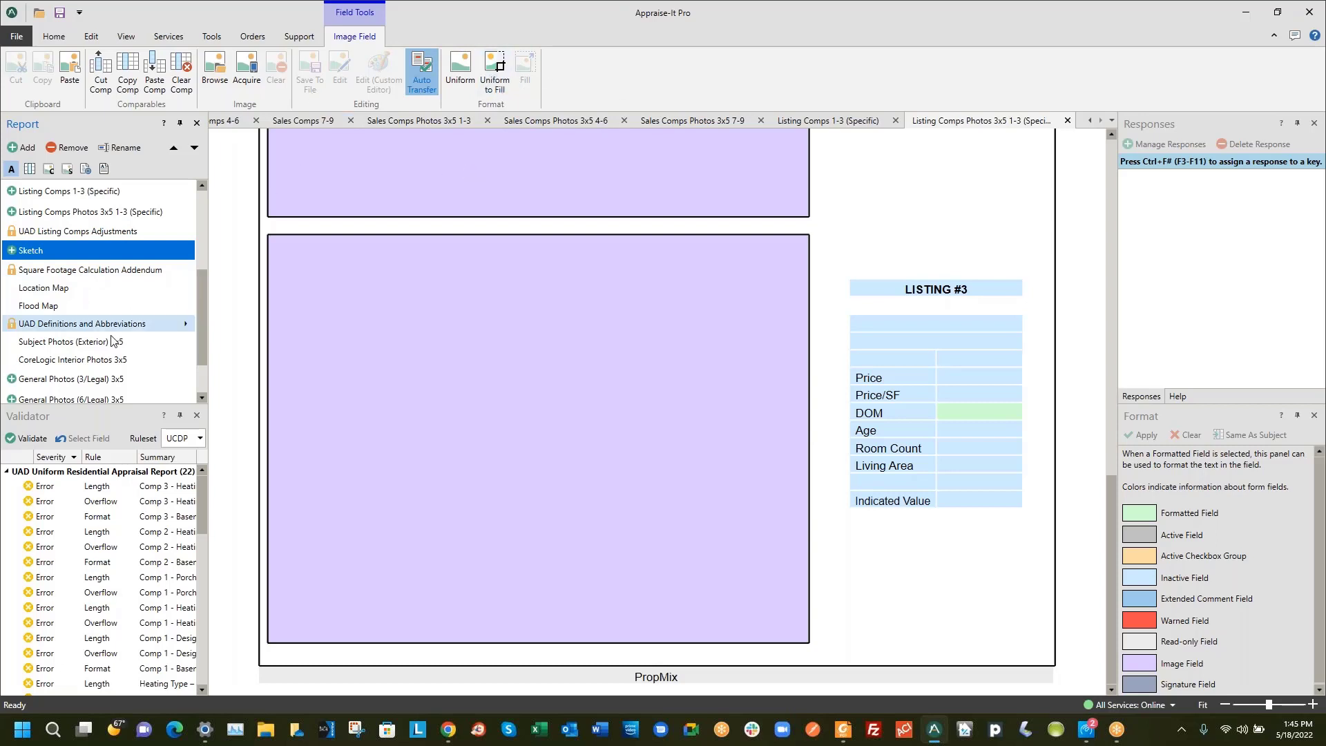
pyautogui.click(103, 290)
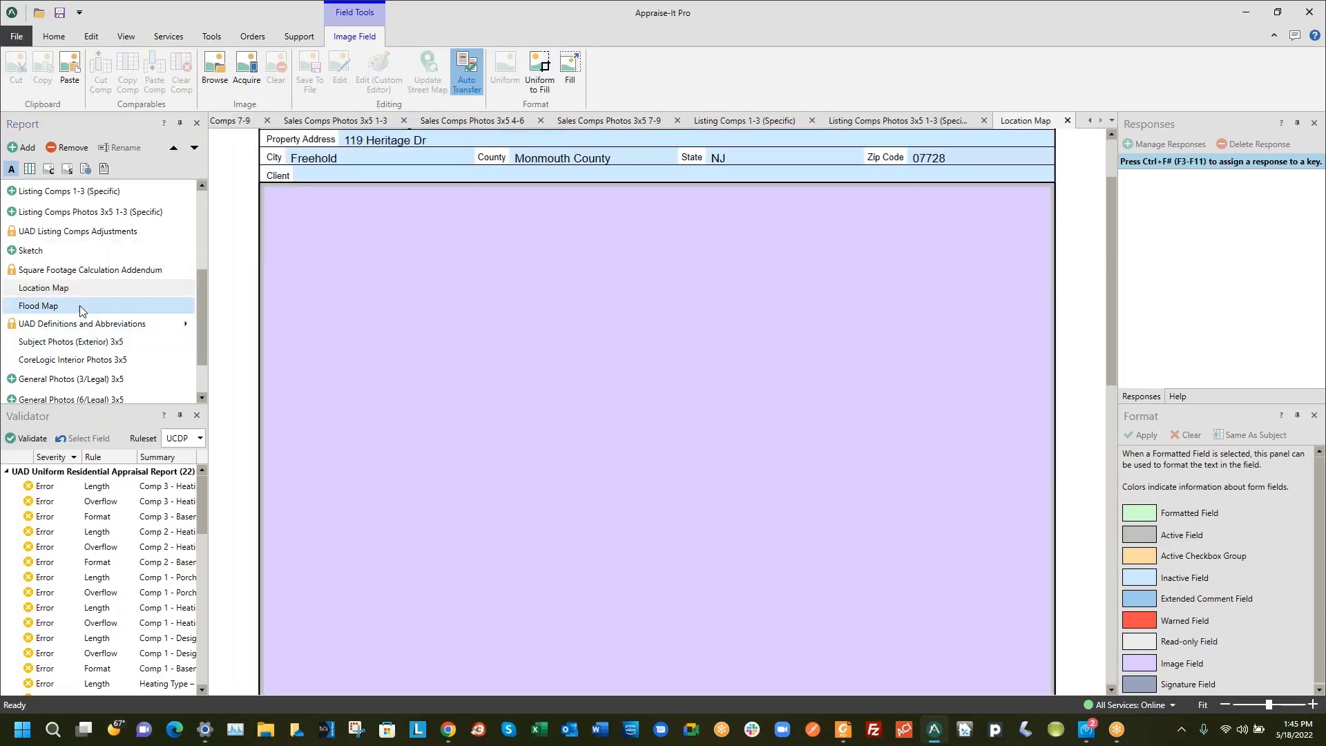
pyautogui.click(89, 308)
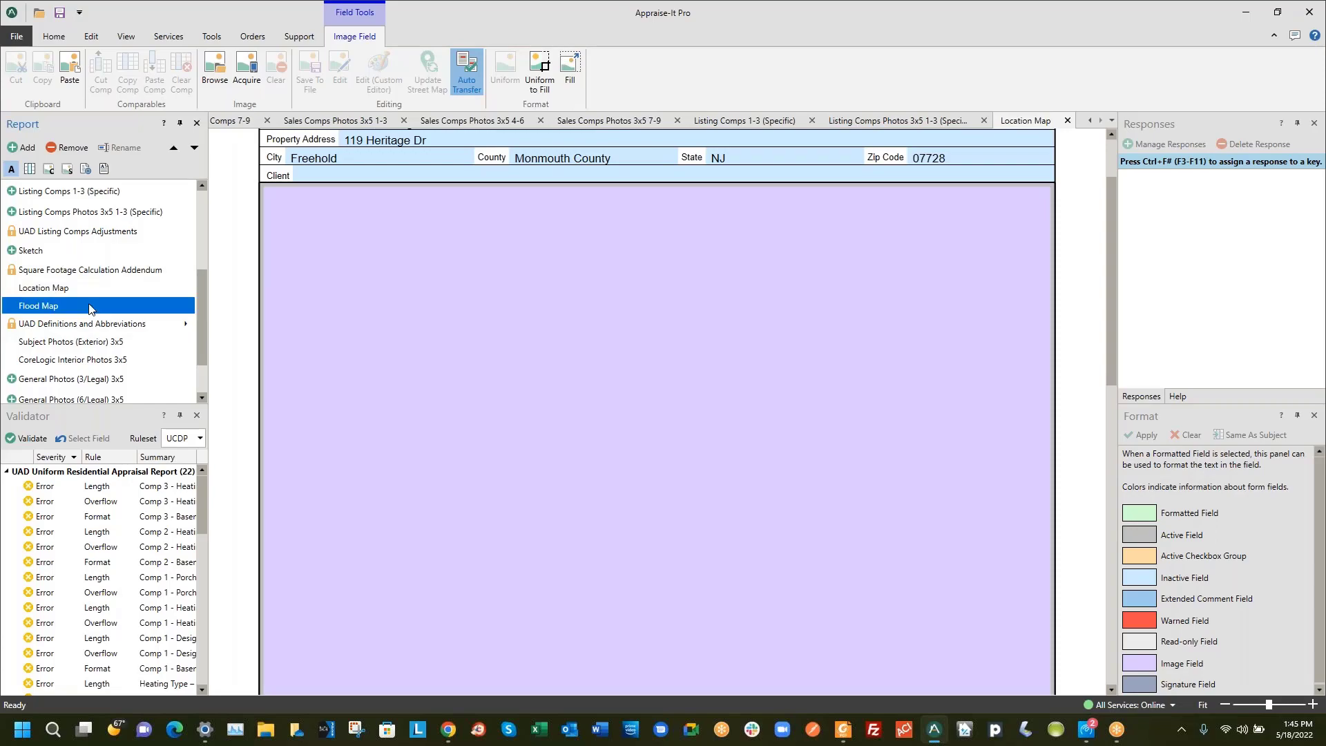
# Scroll through the exterior, CoreLogic interior and General Photos pages, ending on the Game Room photo
pyautogui.click(95, 345)
pyautogui.scroll(-5, 713, 465)
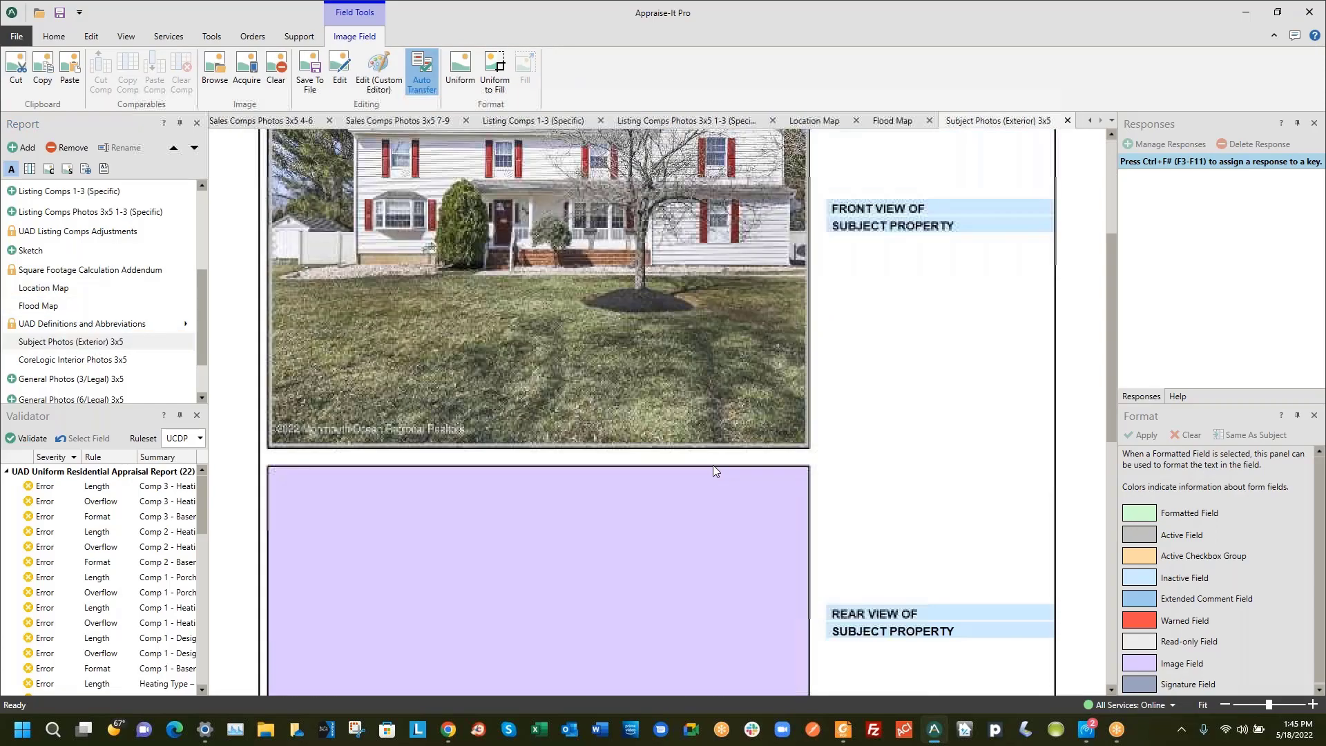
pyautogui.click(110, 360)
pyautogui.scroll(-9, 755, 385)
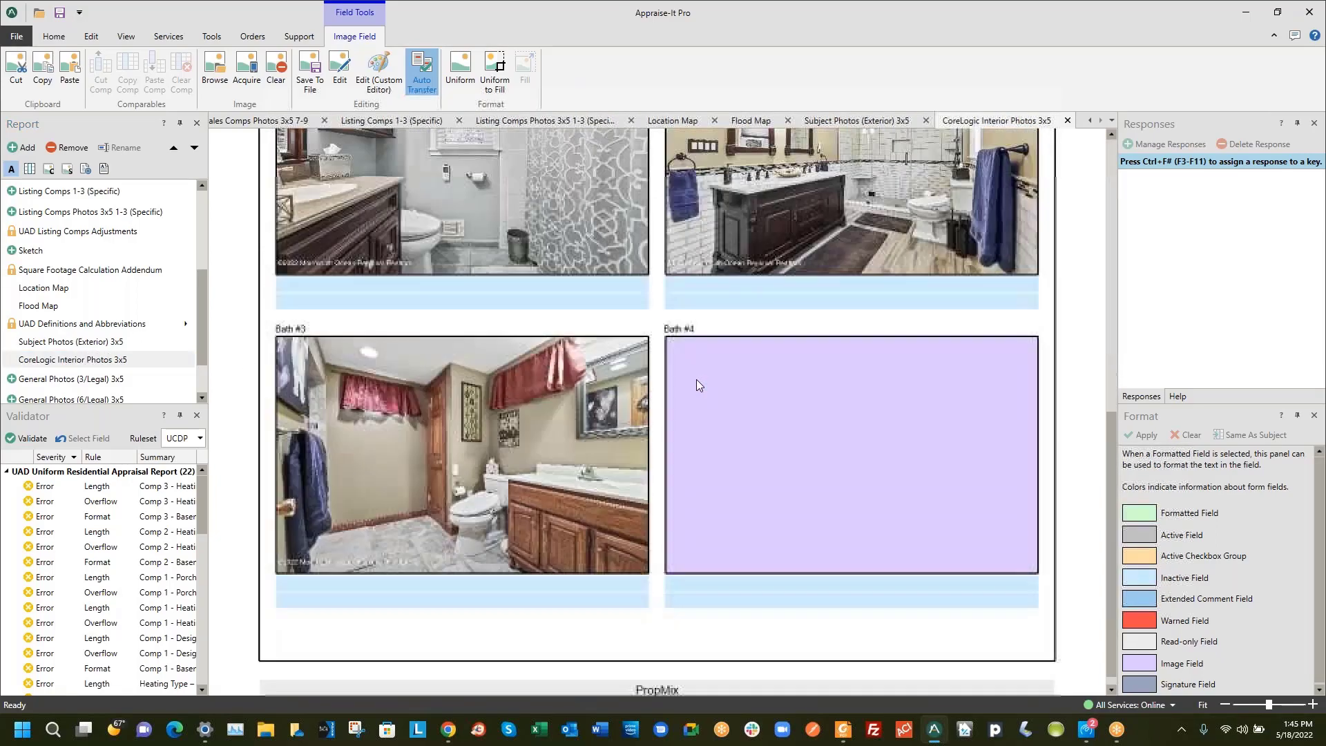
pyautogui.scroll(9, 531, 408)
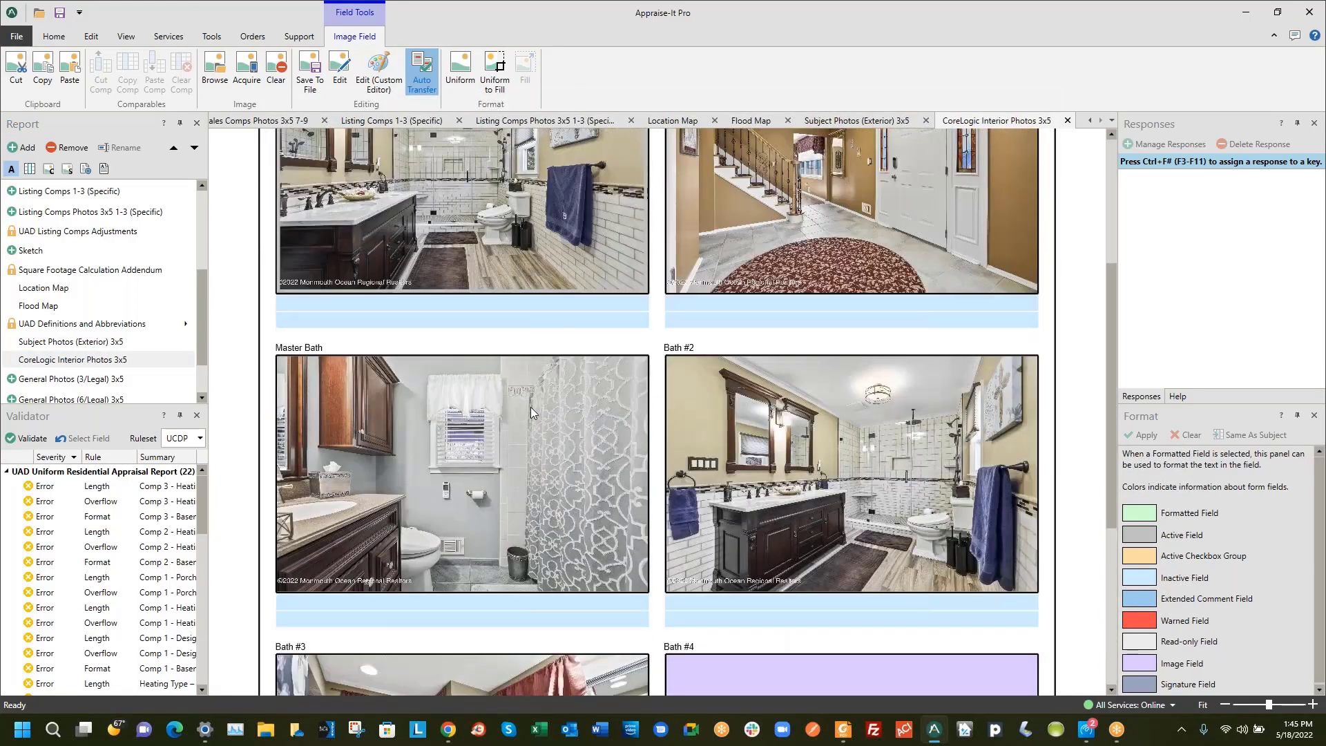
pyautogui.scroll(-3, 102, 366)
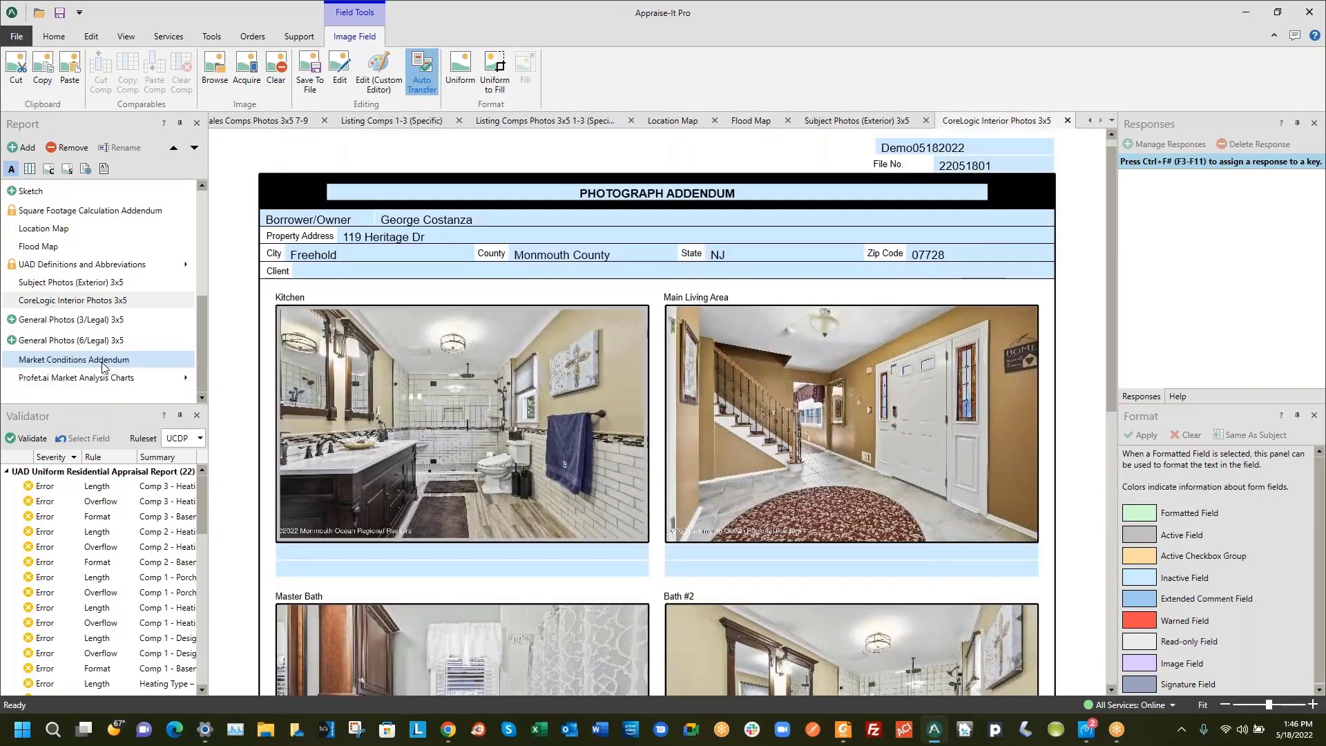
pyautogui.click(109, 322)
pyautogui.scroll(-5, 513, 354)
pyautogui.scroll(-15, 516, 360)
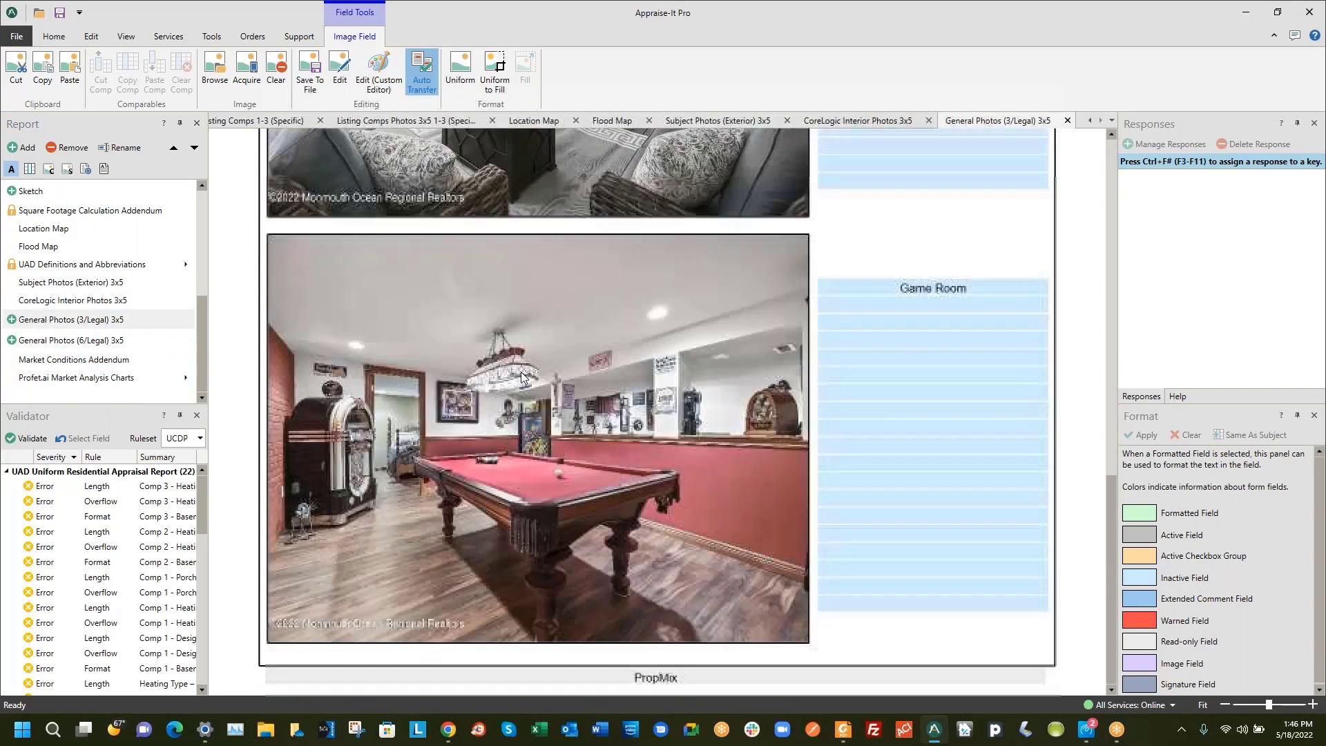
pyautogui.click(73, 360)
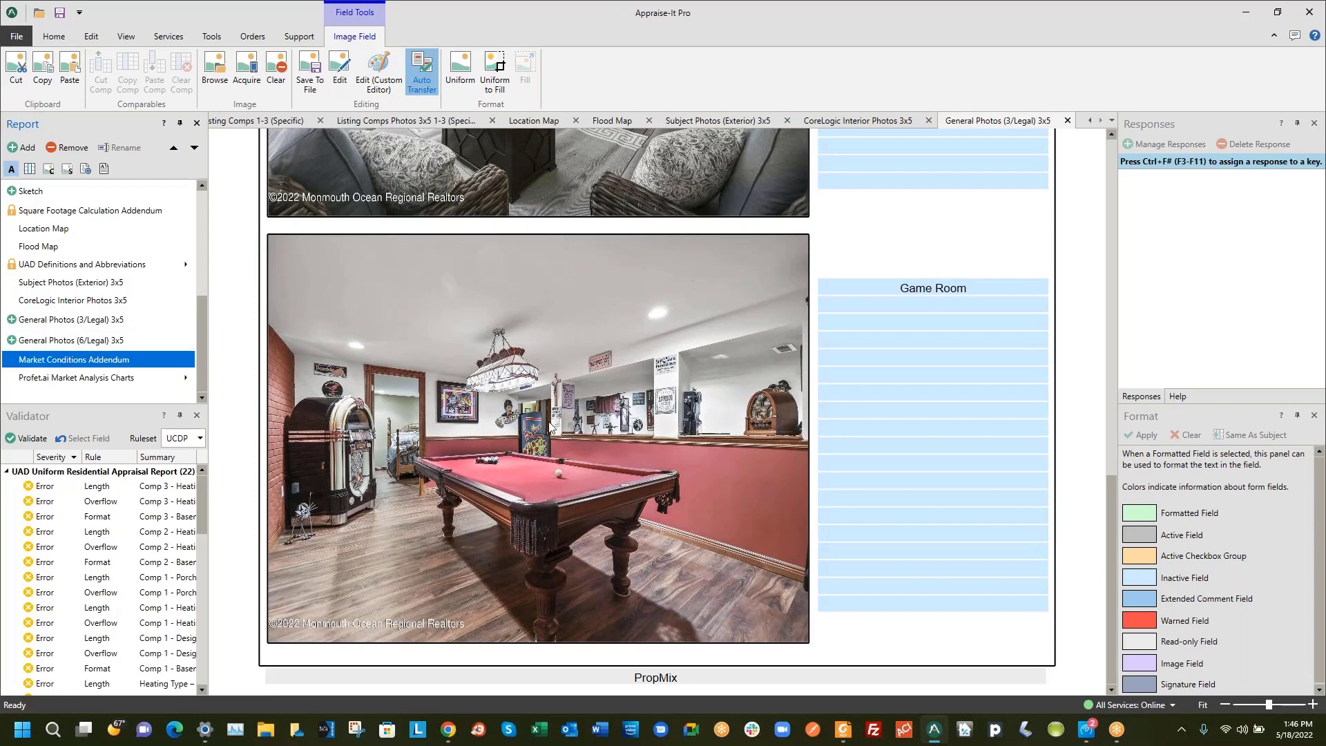
pyautogui.click(104, 361)
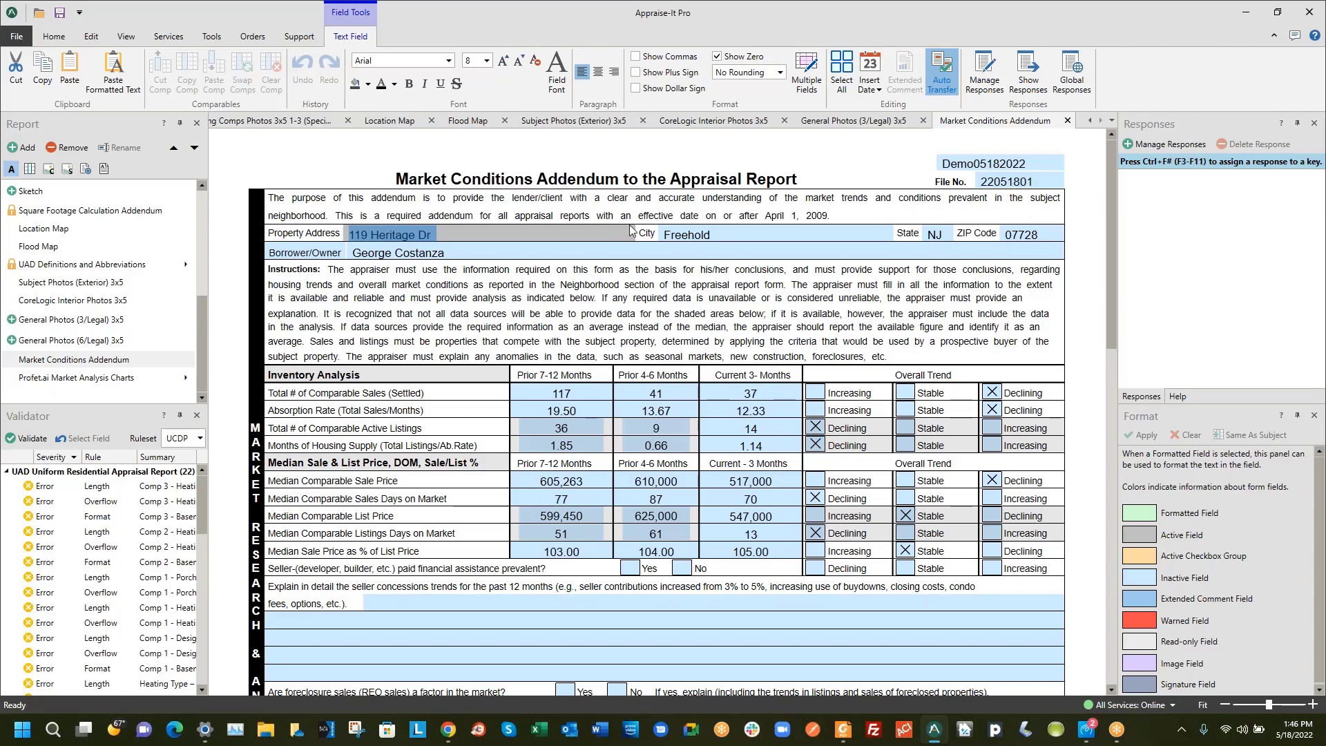
pyautogui.scroll(-1, 694, 304)
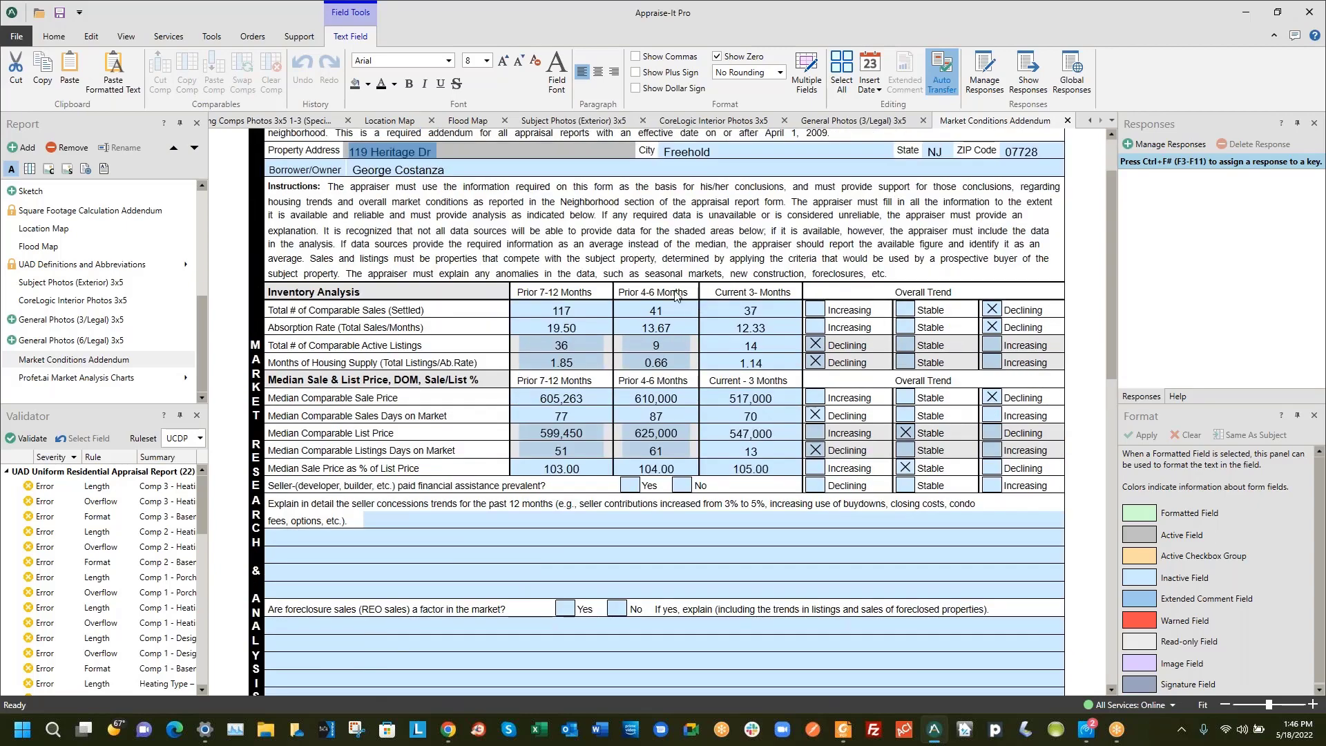
pyautogui.scroll(-3, 684, 296)
pyautogui.scroll(-3, 684, 293)
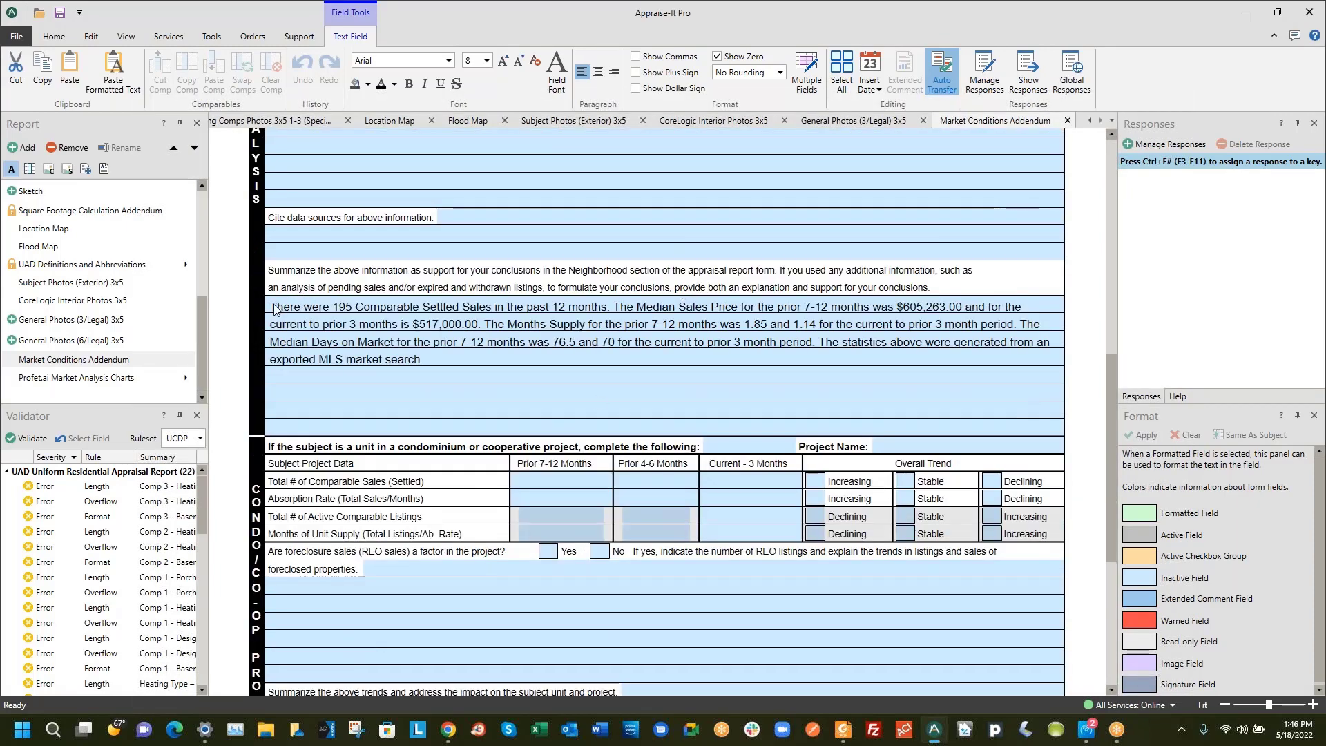
pyautogui.click(322, 312)
pyautogui.scroll(7, 591, 342)
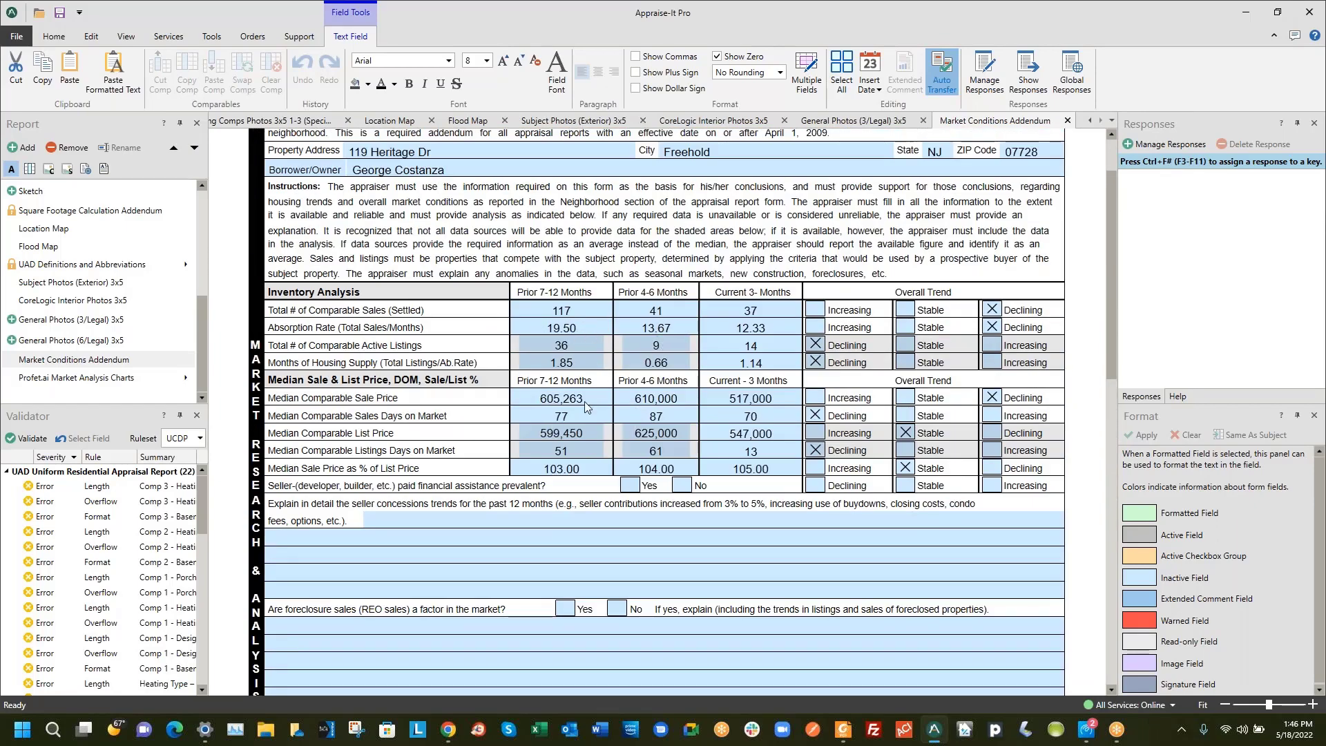
pyautogui.scroll(-4, 633, 395)
pyautogui.click(637, 507)
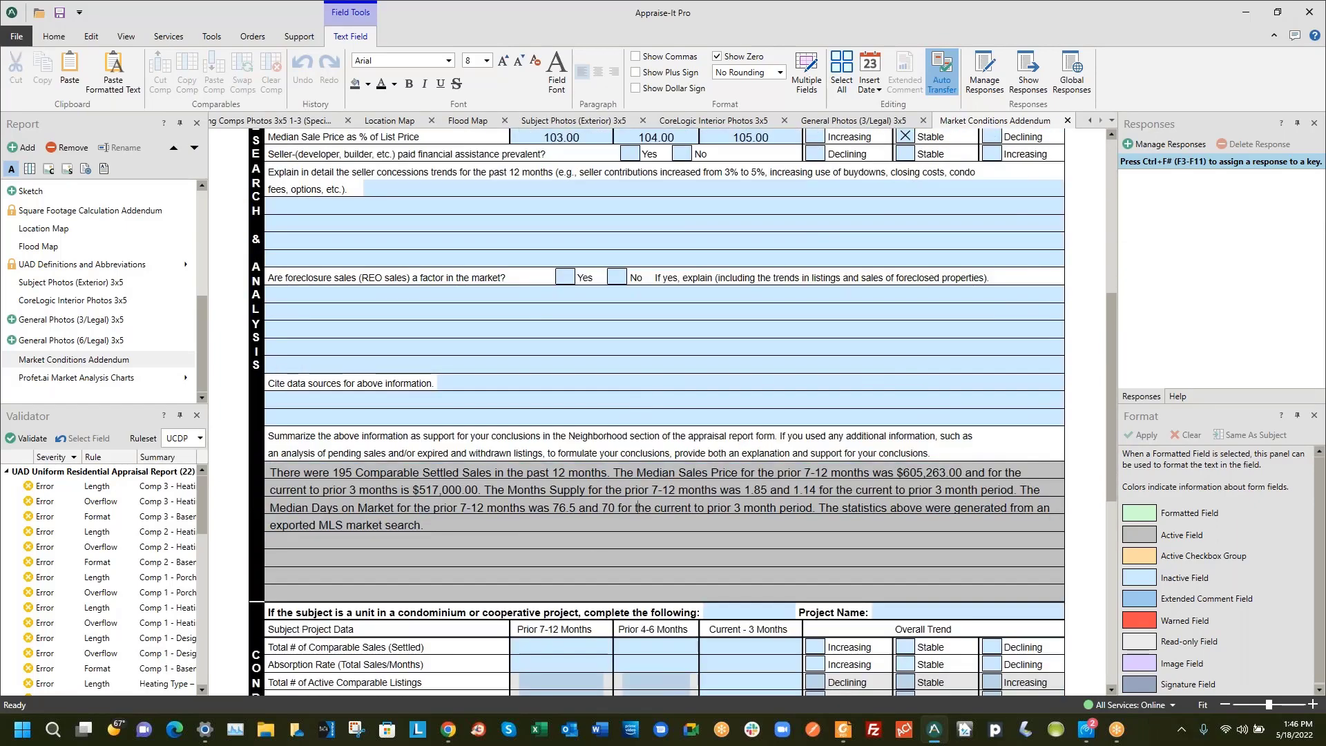
pyautogui.scroll(-1, 640, 504)
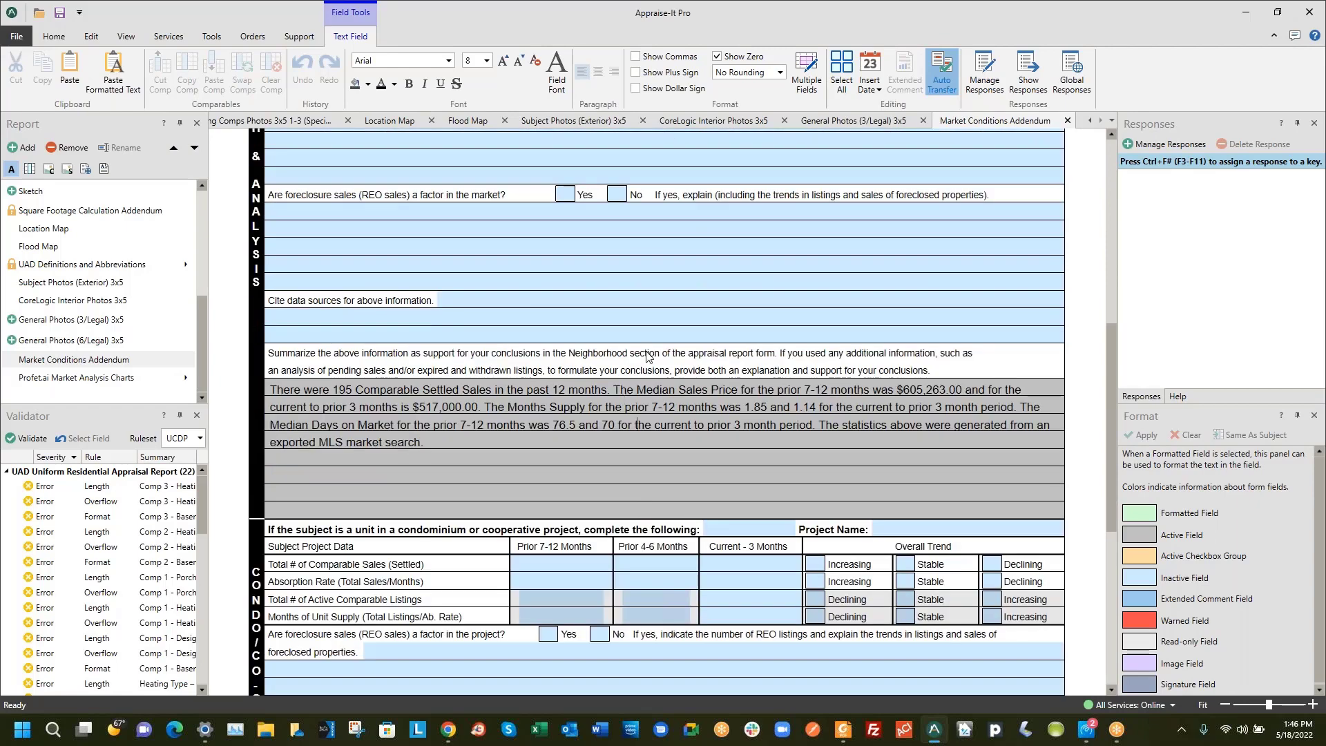
pyautogui.scroll(-5, 643, 430)
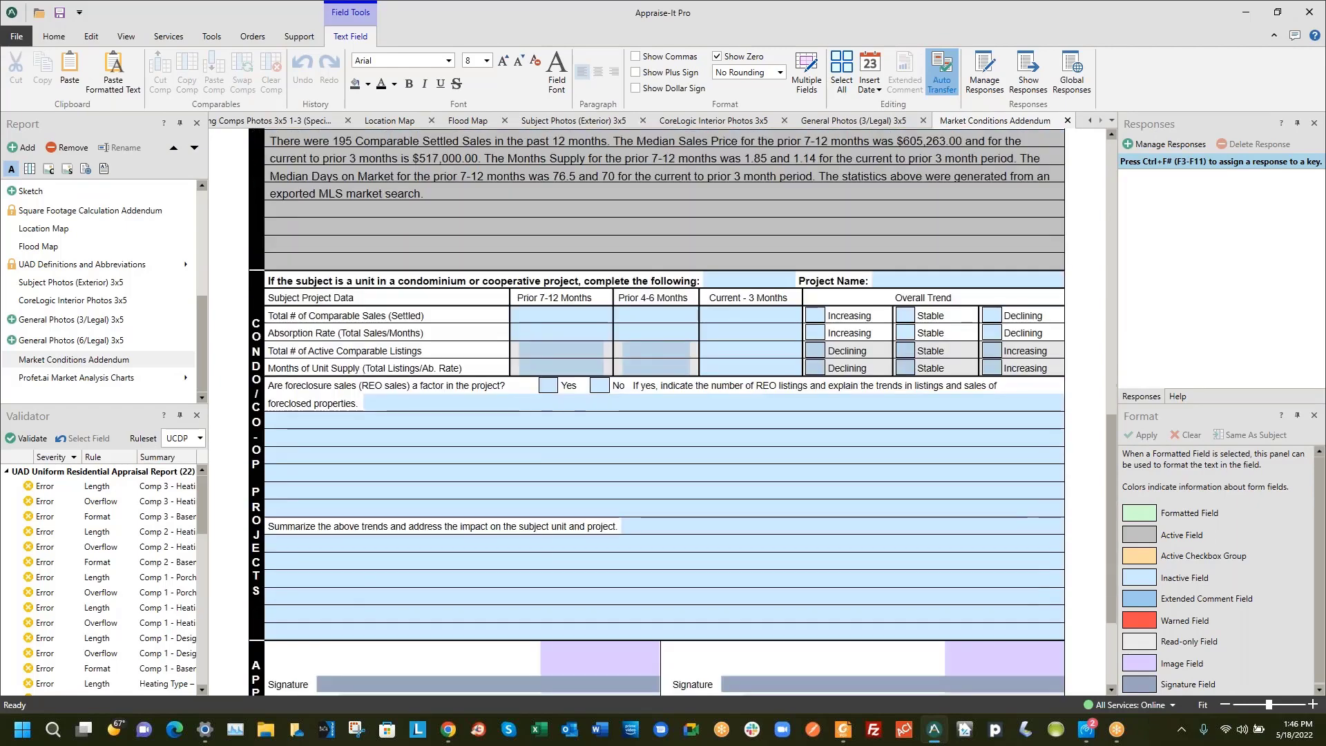
# Scroll through the Profet.ai median list and sold price charts by property type, then return to the top
pyautogui.click(69, 378)
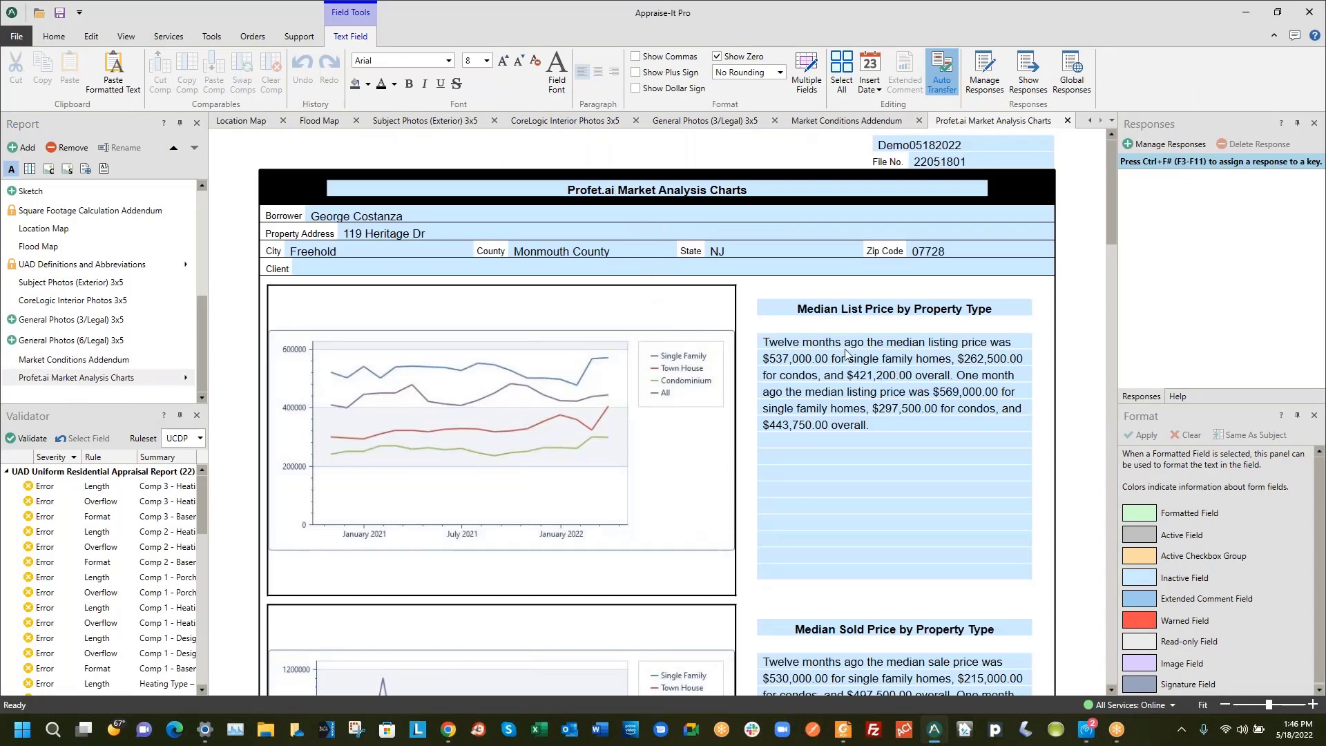
pyautogui.scroll(-4, 627, 398)
pyautogui.scroll(4, 627, 398)
pyautogui.scroll(-9, 891, 371)
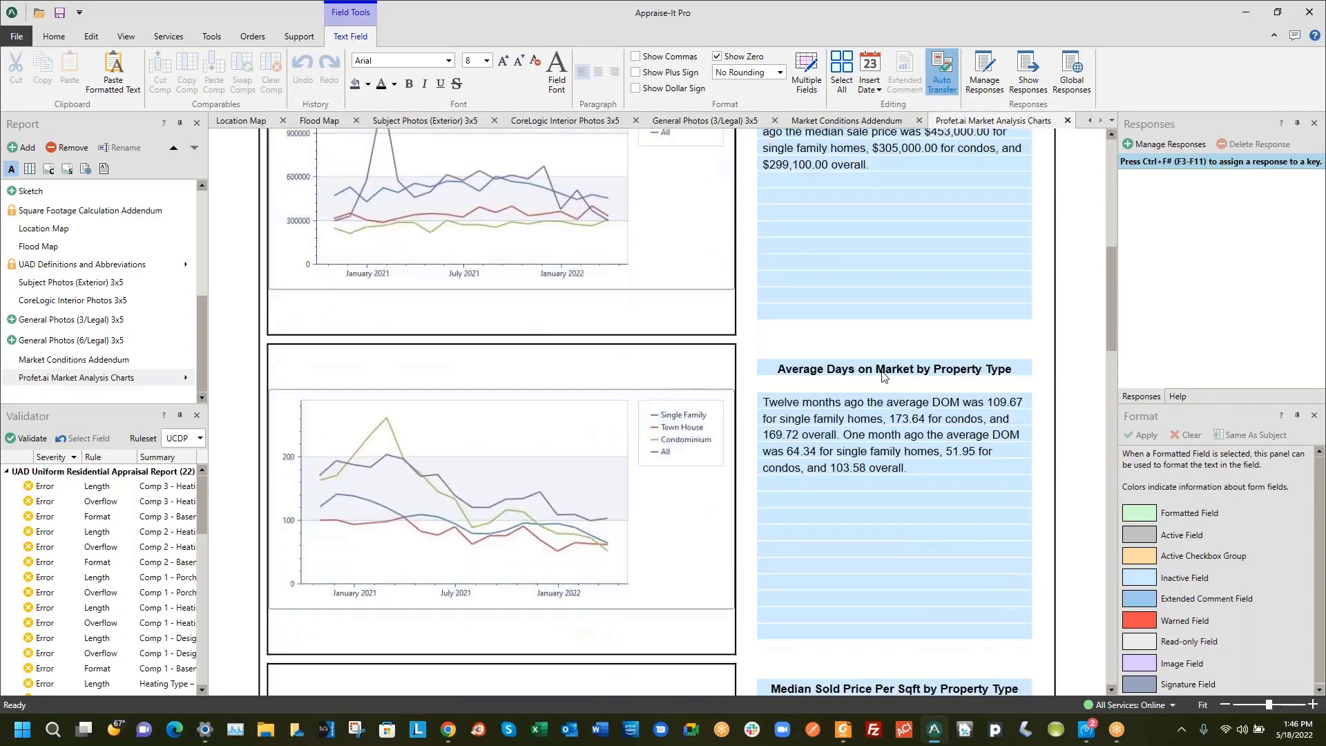
pyautogui.scroll(-15, 880, 373)
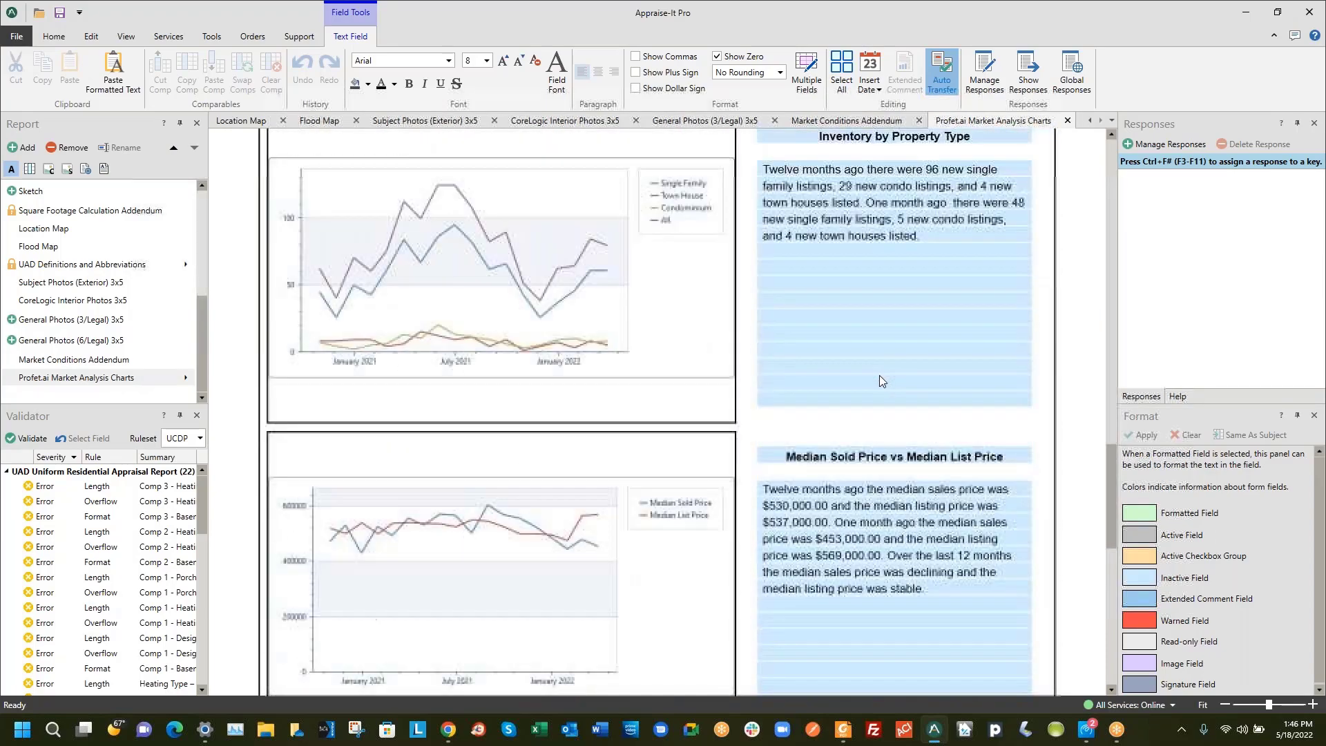
pyautogui.scroll(-10, 880, 375)
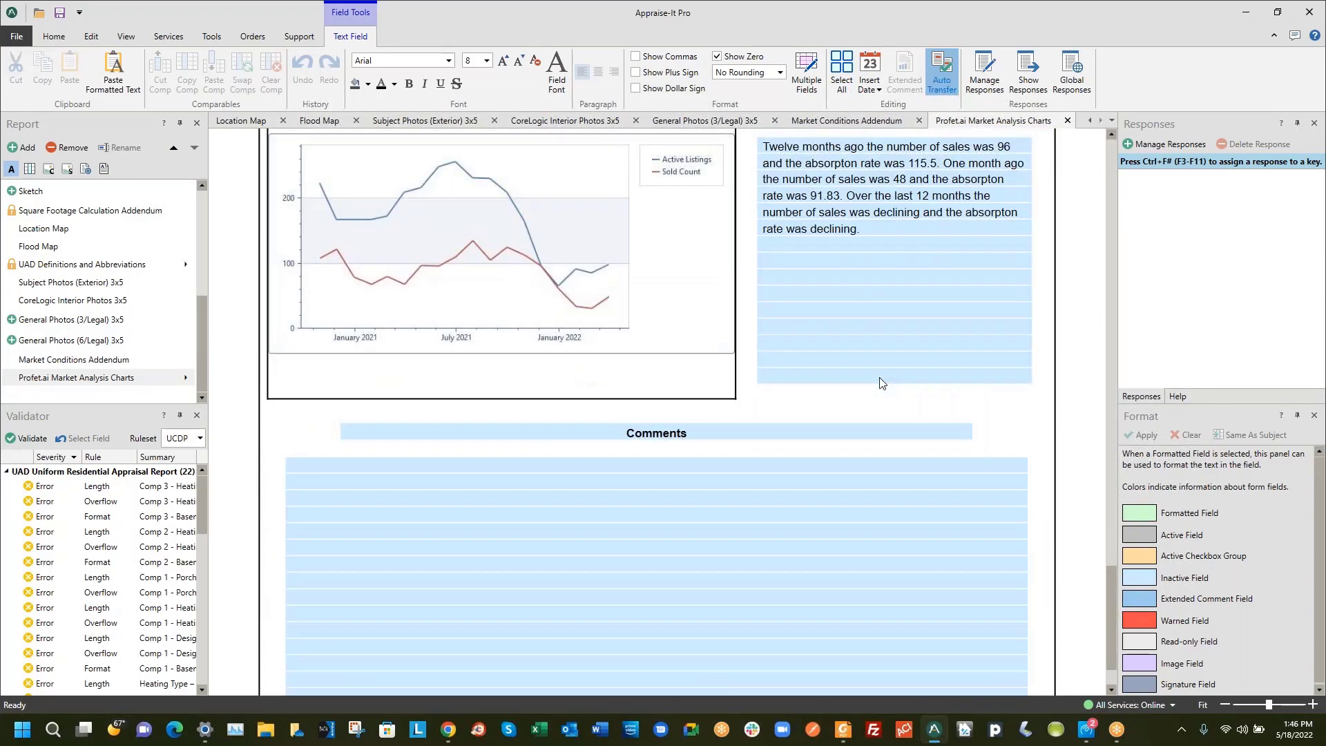
pyautogui.scroll(3, 881, 381)
pyautogui.scroll(3, 880, 377)
pyautogui.scroll(-7, 863, 445)
pyautogui.scroll(8, 863, 445)
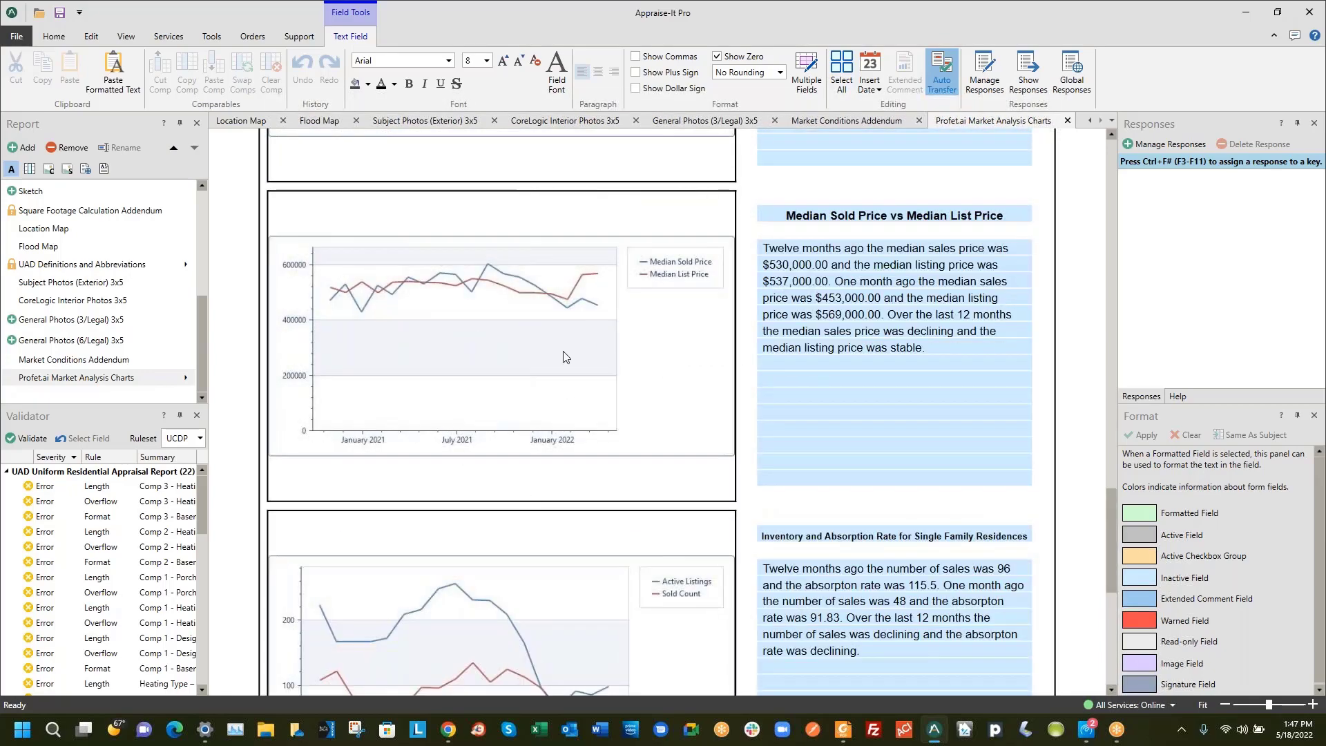
pyautogui.scroll(2, 591, 330)
pyautogui.scroll(-10, 727, 336)
pyautogui.scroll(3, 683, 309)
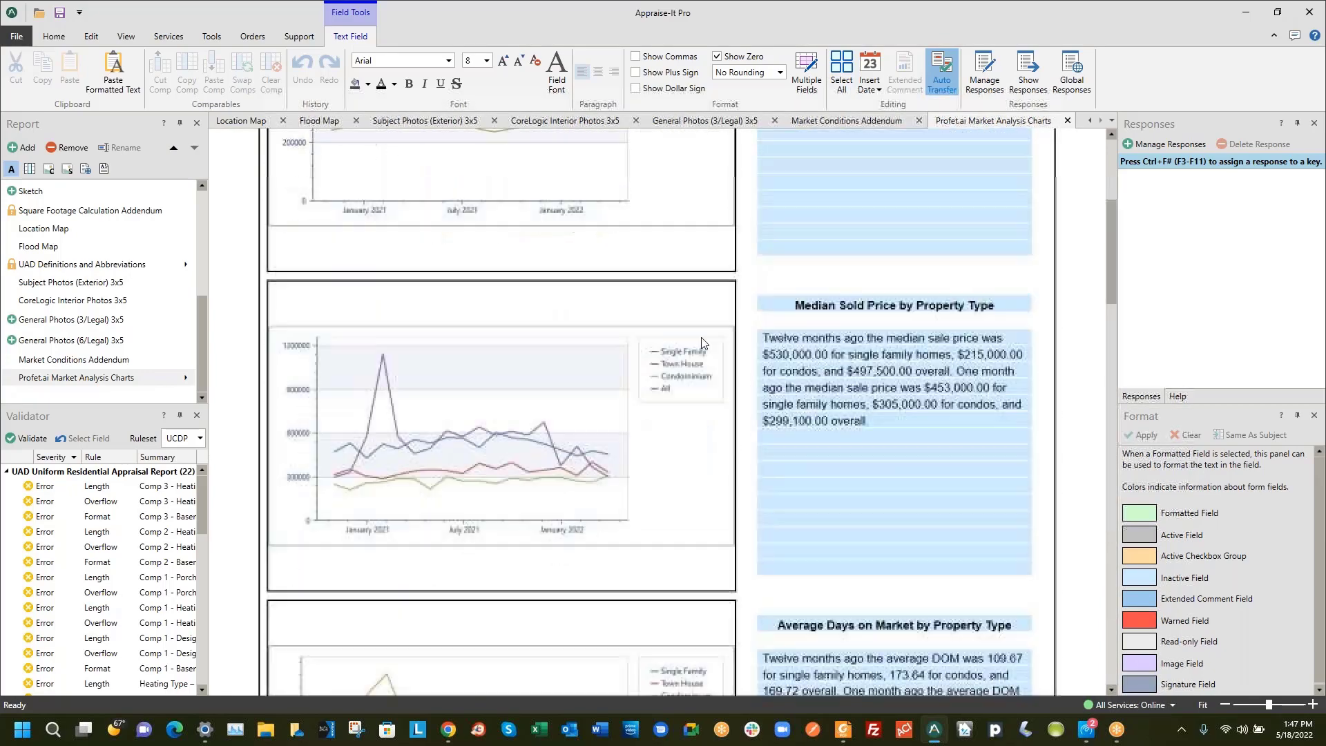
pyautogui.scroll(4, 674, 305)
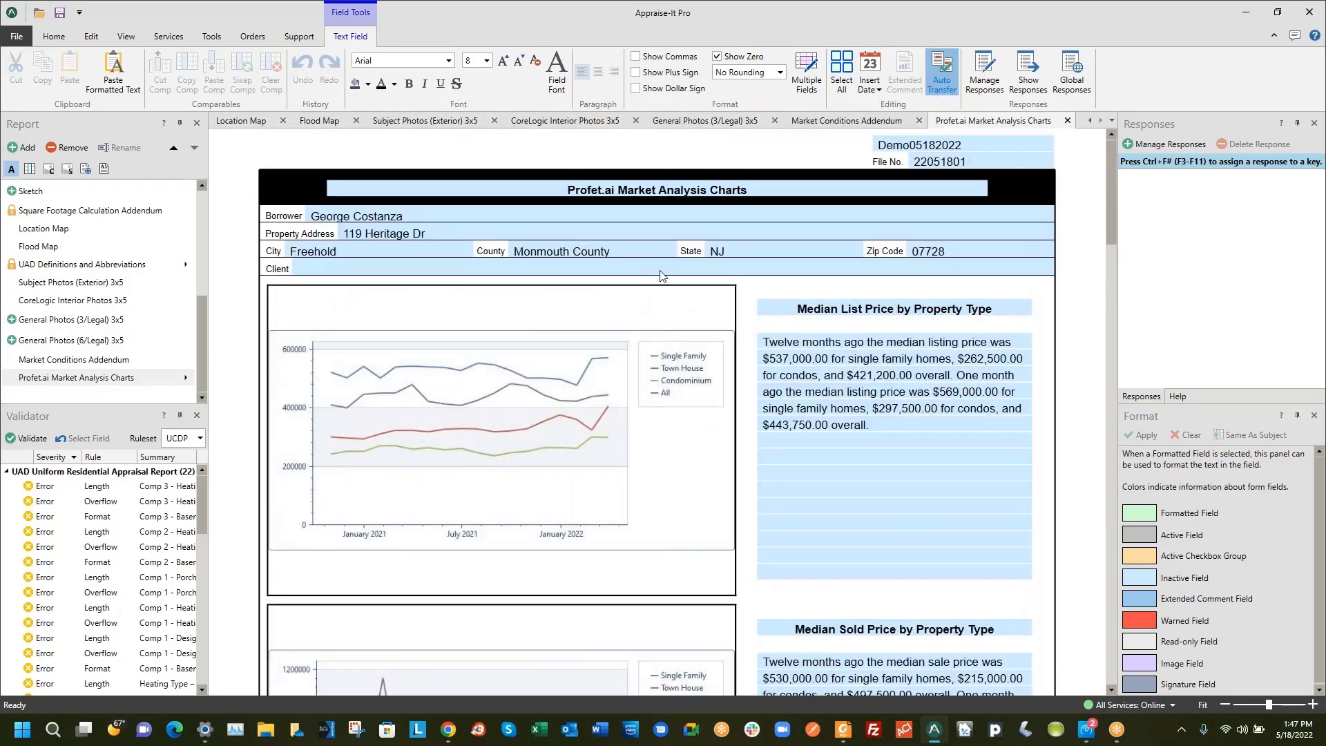
pyautogui.scroll(10, 50, 237)
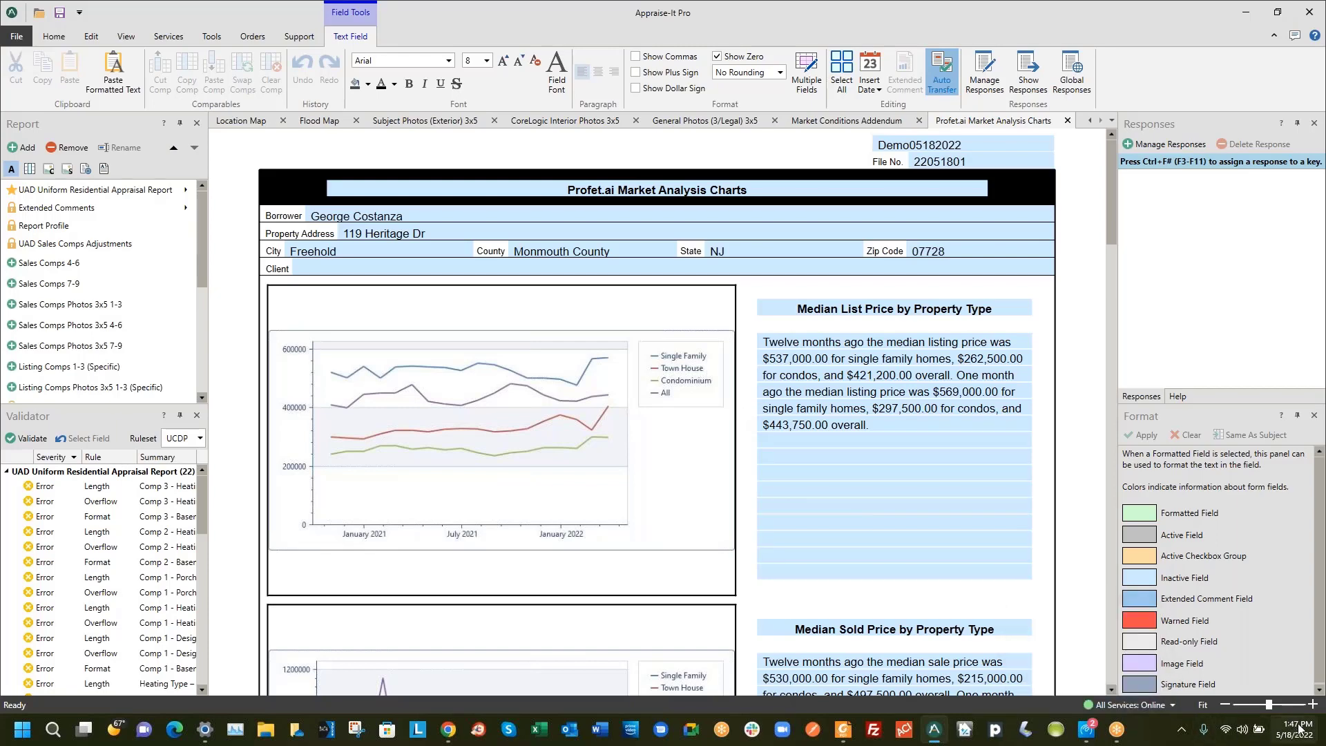
# Return to the UAD Uniform Residential Appraisal Report at its filled Subject section
pyautogui.moveTo(1295, 731)
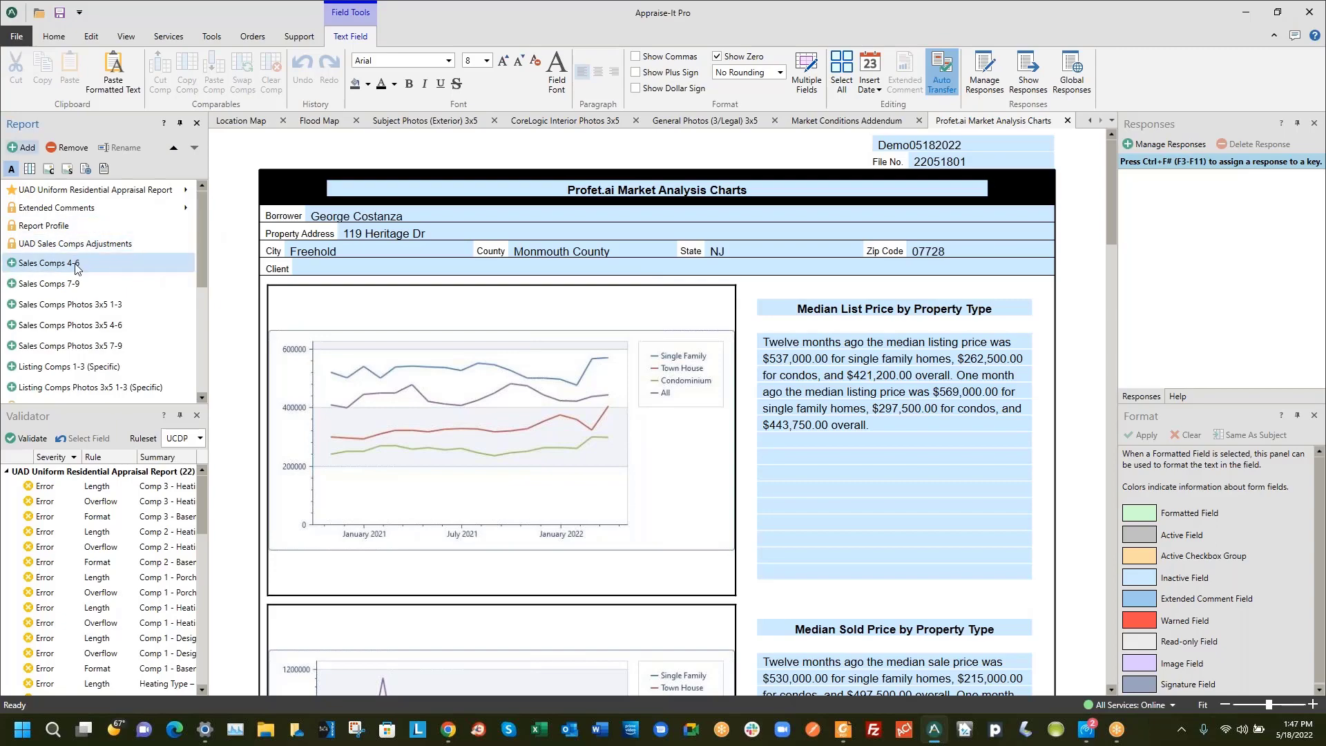
pyautogui.click(86, 191)
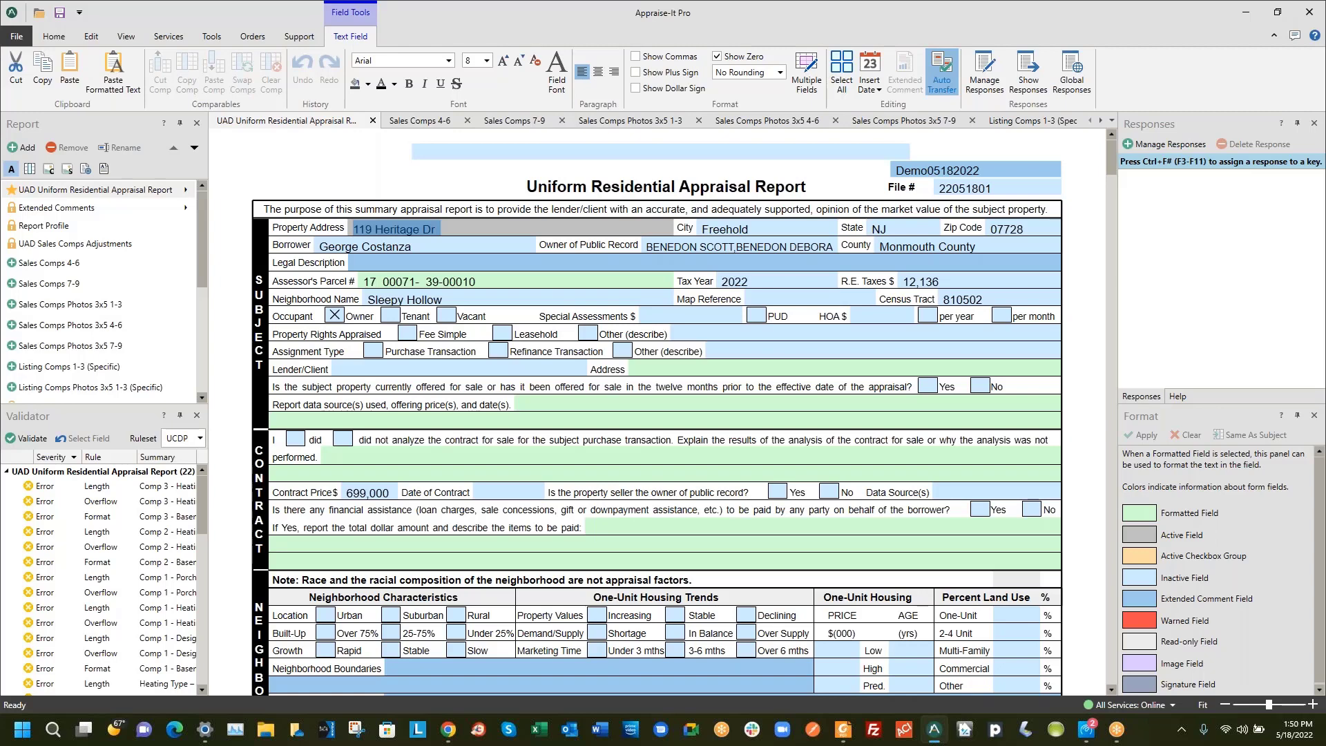
pyautogui.click(1234, 350)
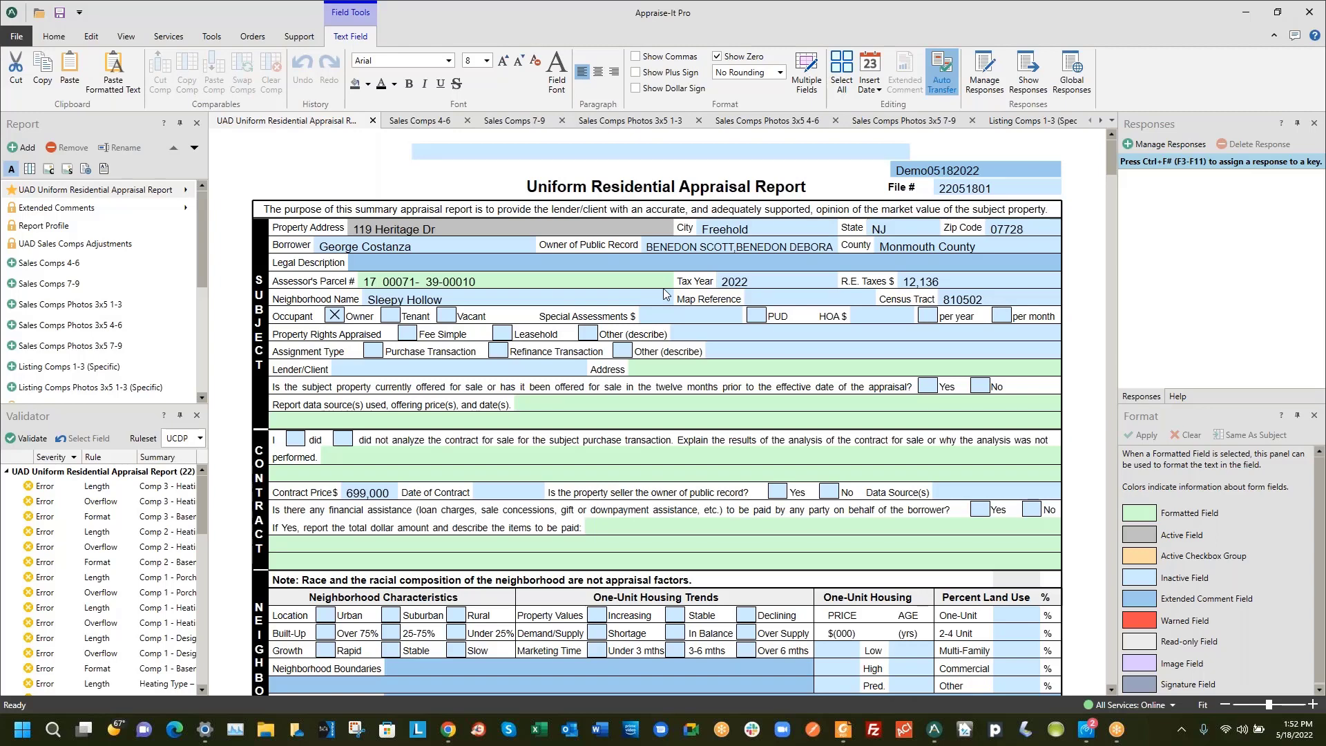
pyautogui.click(176, 39)
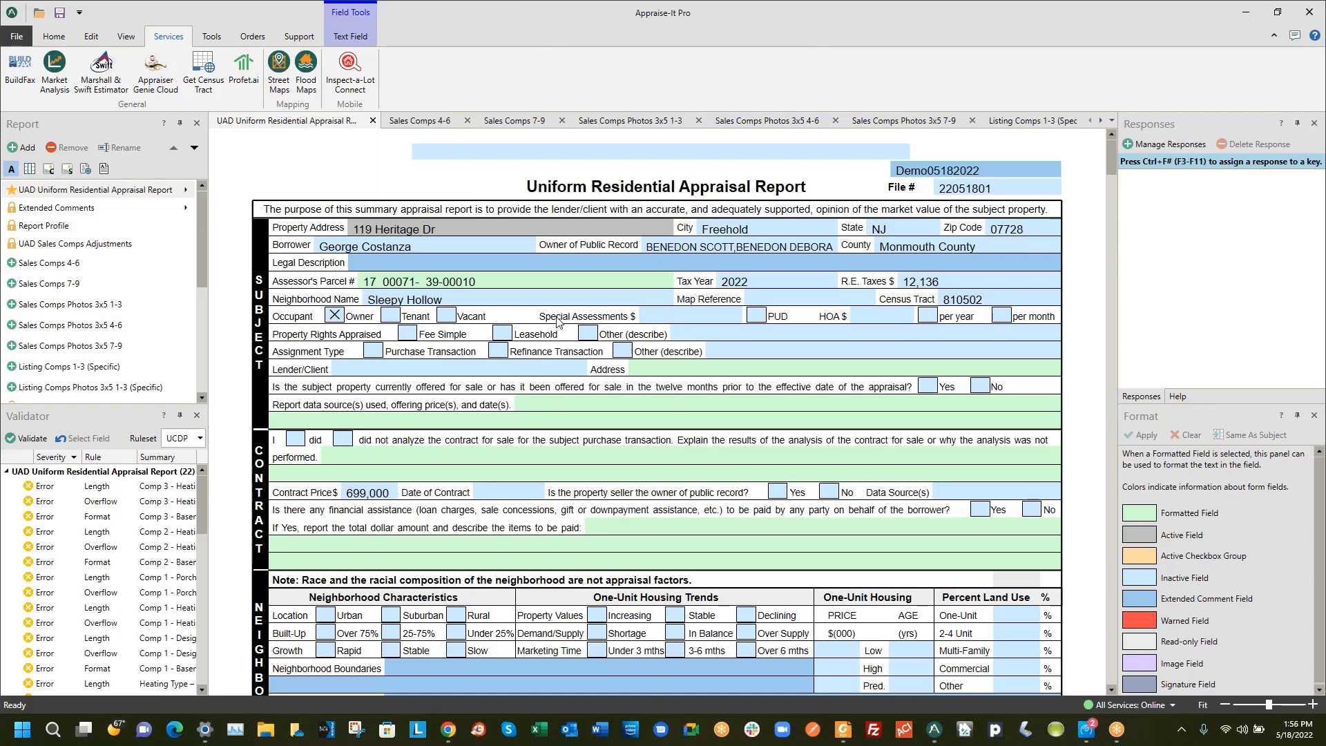
pyautogui.scroll(-1, 678, 316)
pyautogui.scroll(1, 680, 317)
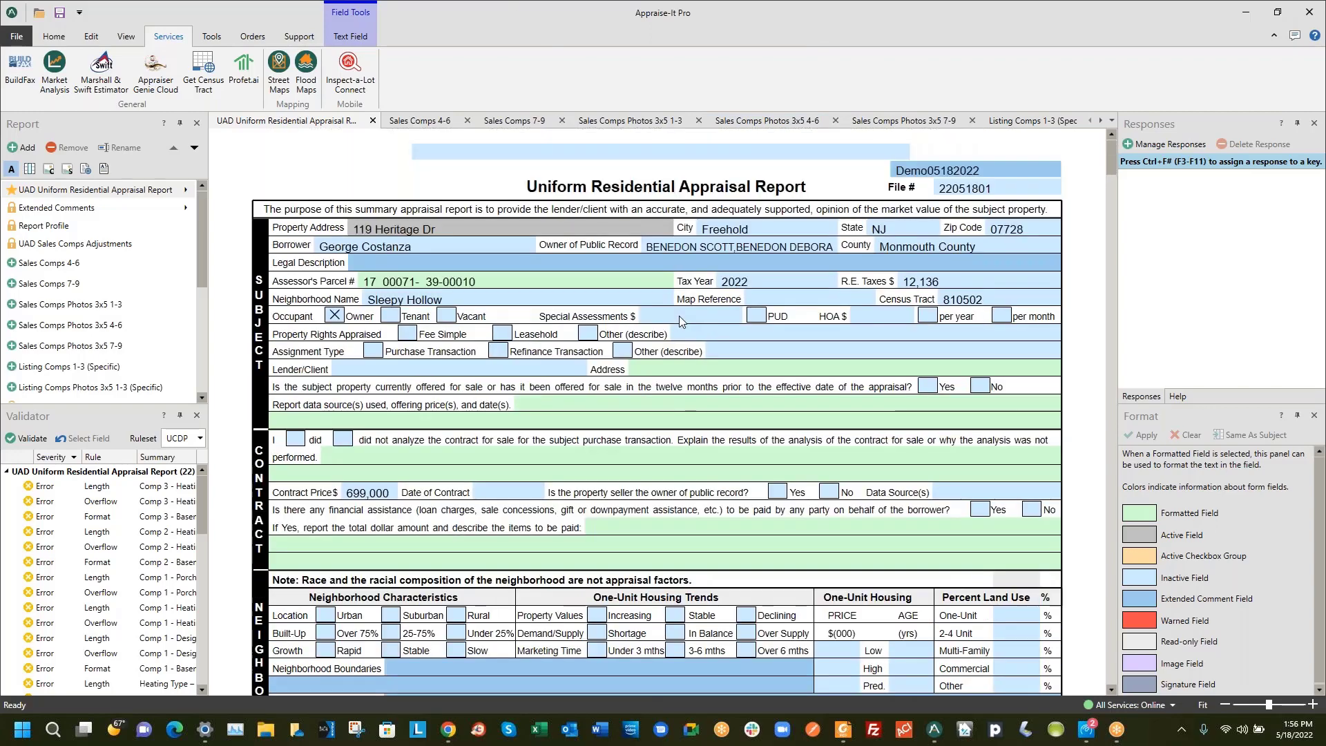